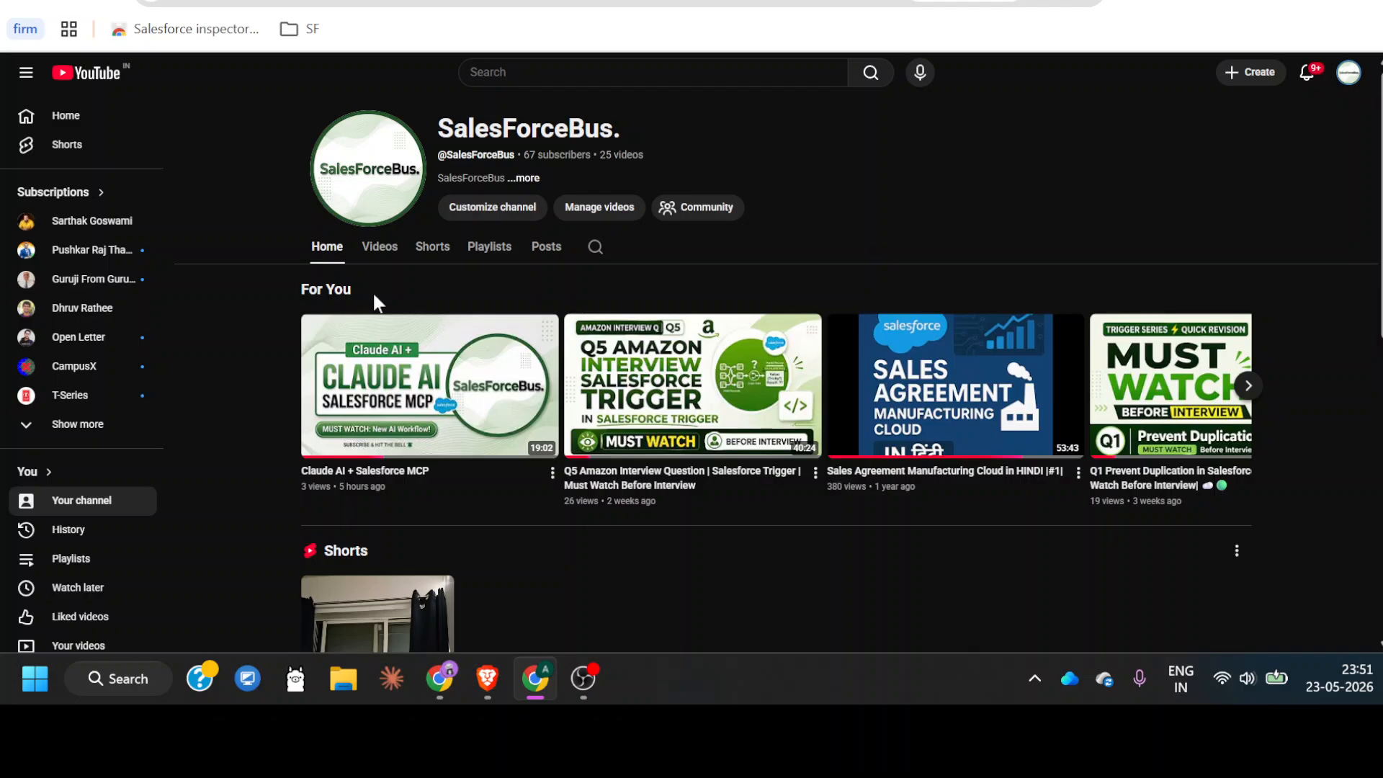
# Open Salesforce Setup's MCP Servers page, which shows an empty catalog
pyautogui.click(324, 0)
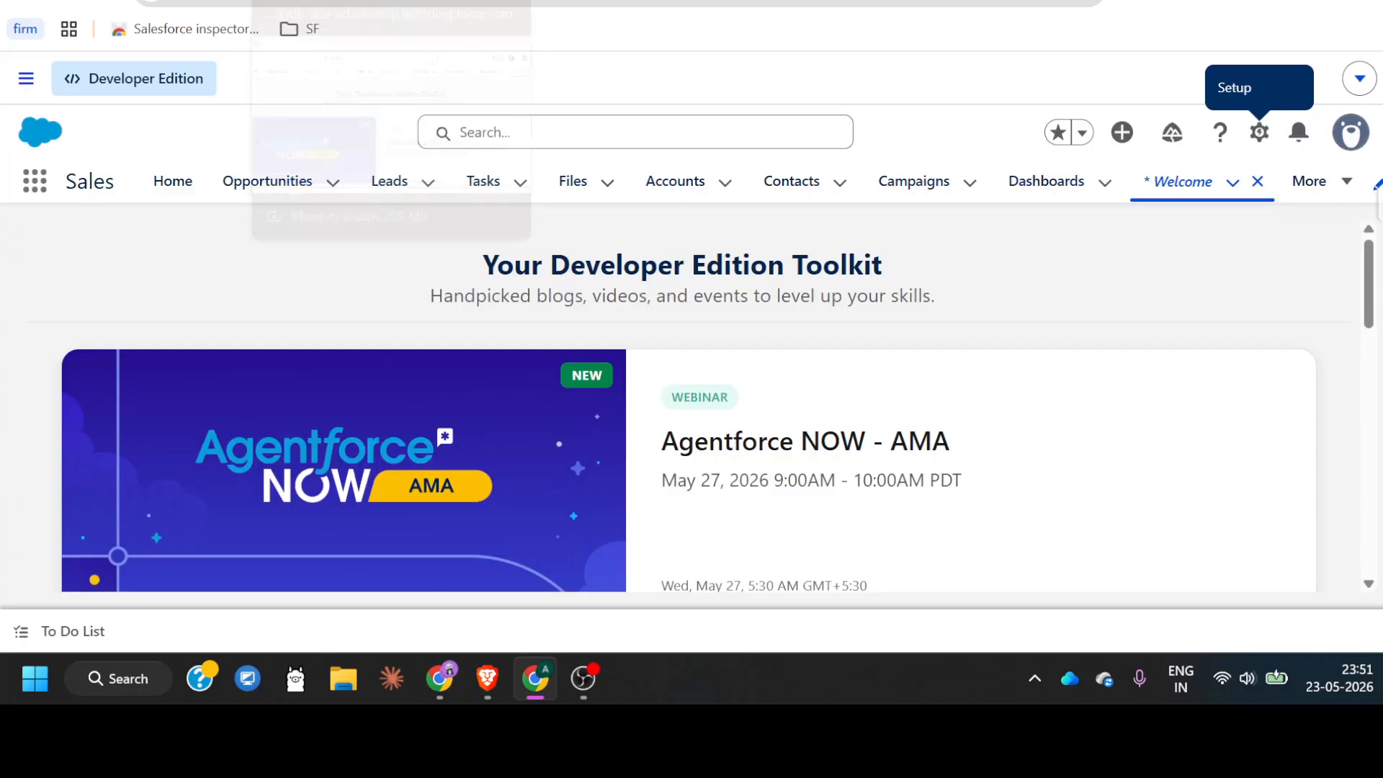
pyautogui.click(612, 2)
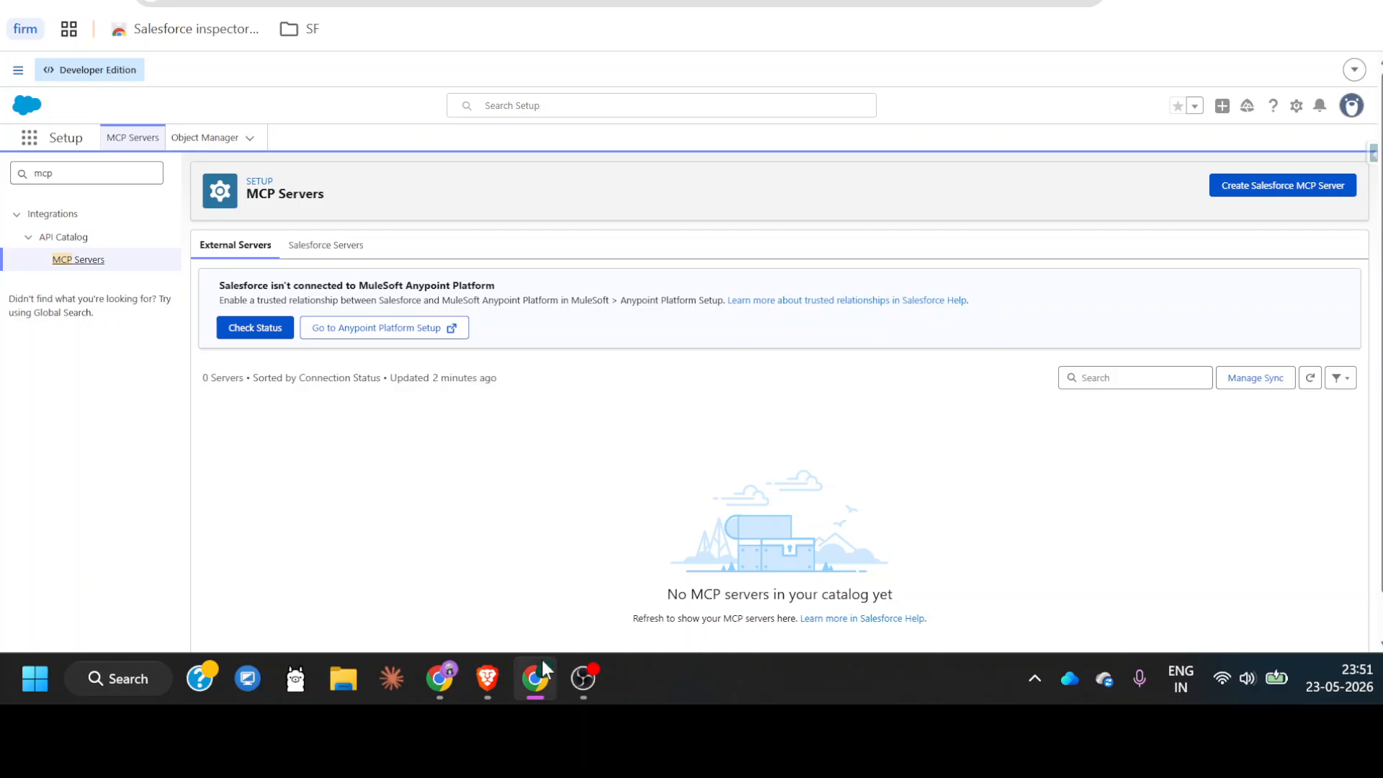
pyautogui.hotkey('ctrl', 'shift', 'Tab')
pyautogui.hotkey('ctrl', 'Tab')
# Go back through the Salesforce welcome page to the SalesForceBus YouTube channel home
pyautogui.moveTo(402, 249); pyautogui.dragTo(291, 265)
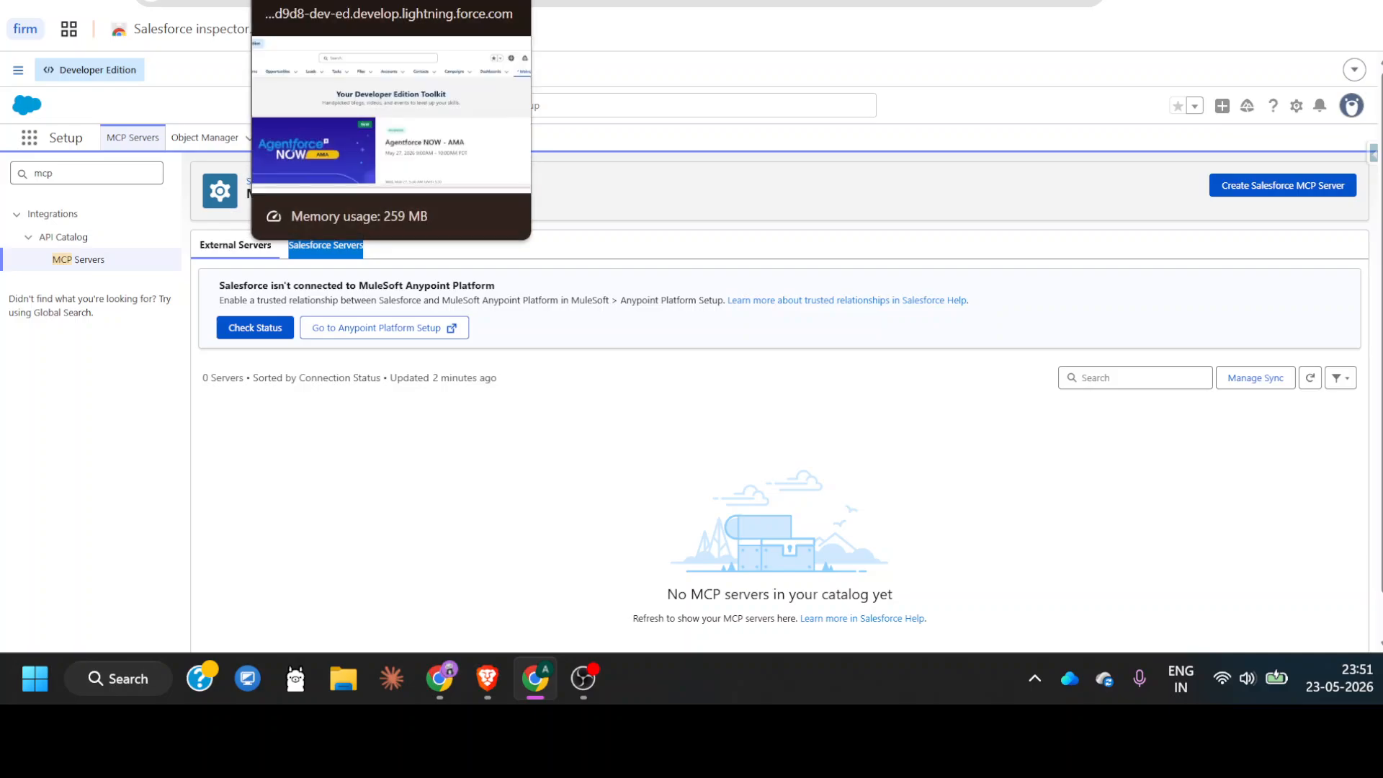
pyautogui.click(324, 0)
pyautogui.click(461, 0)
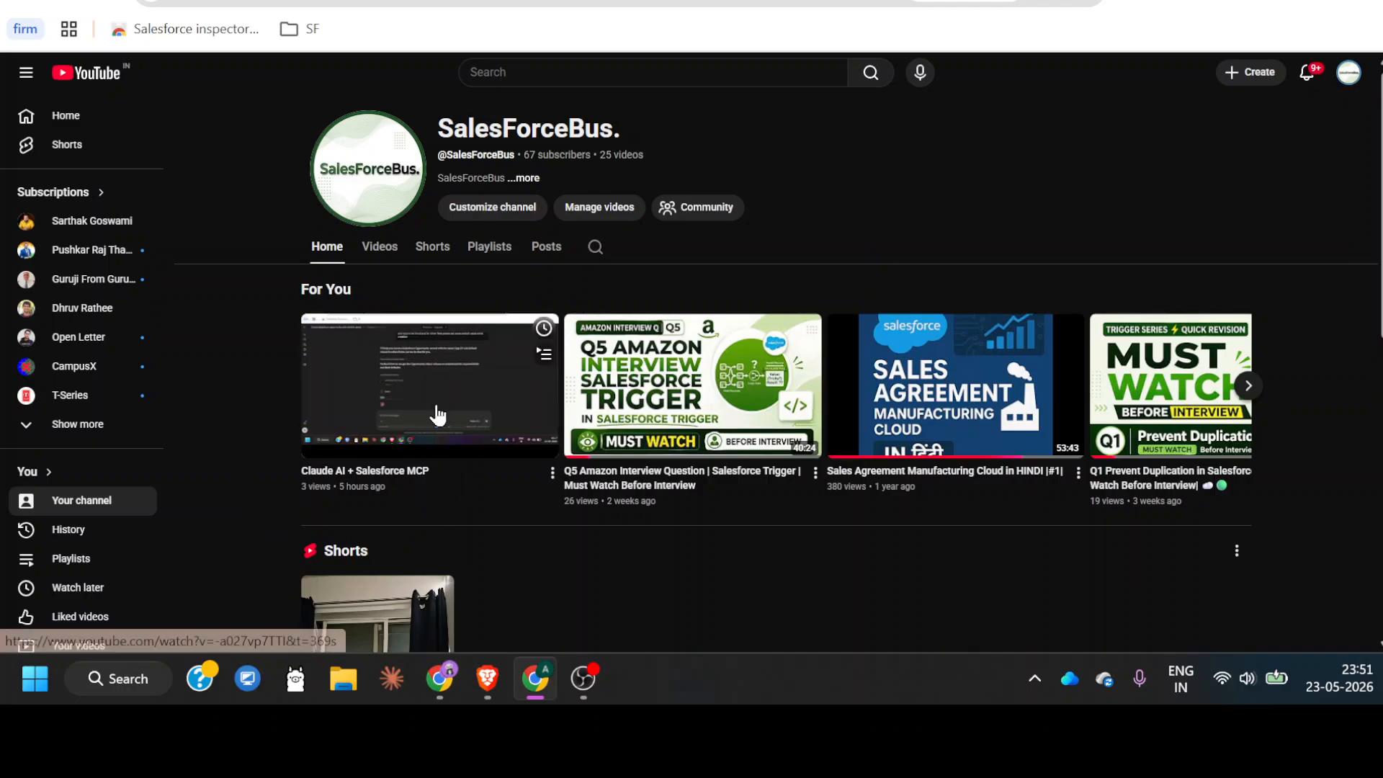
# In the other browser window, look over the LinkedIn profile and the SalesForceBus channel's videos
pyautogui.click(489, 691)
pyautogui.click(469, 0)
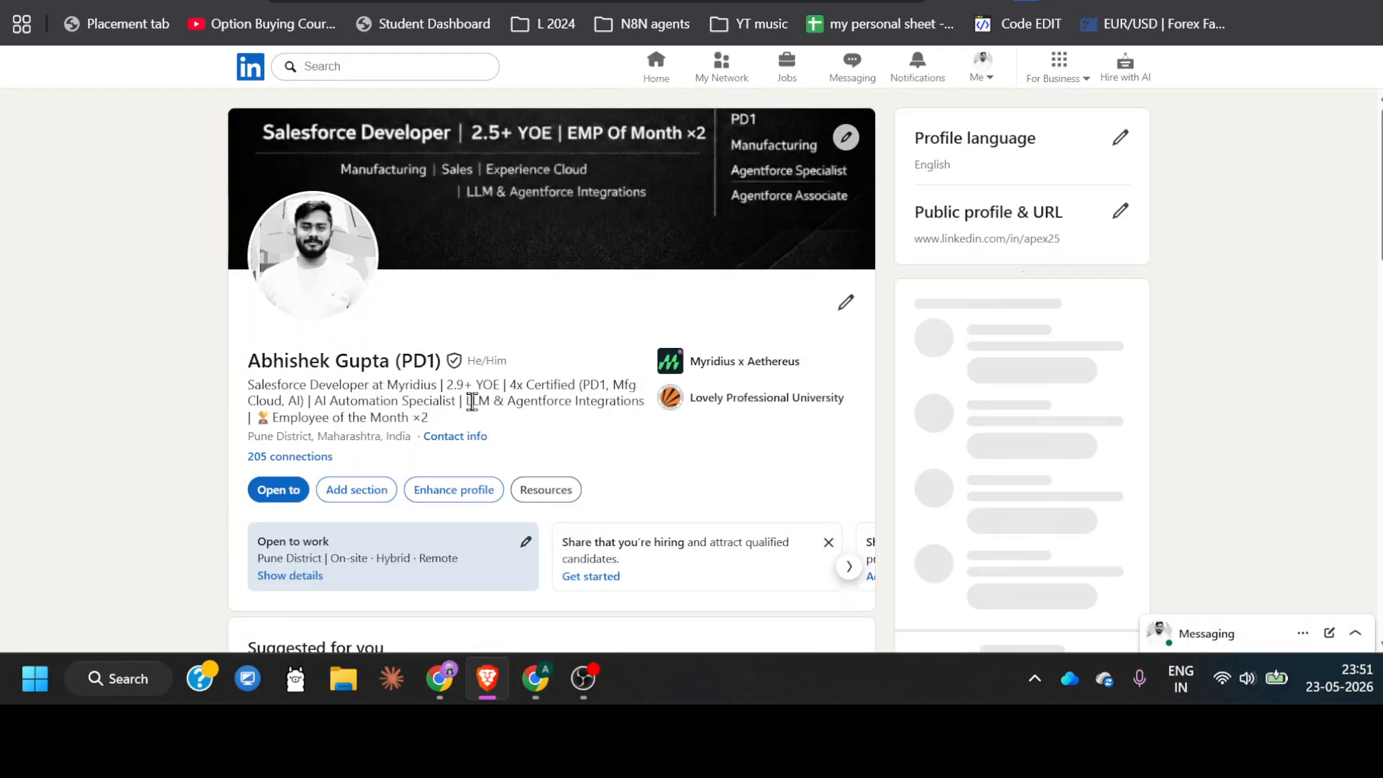
pyautogui.click(576, 0)
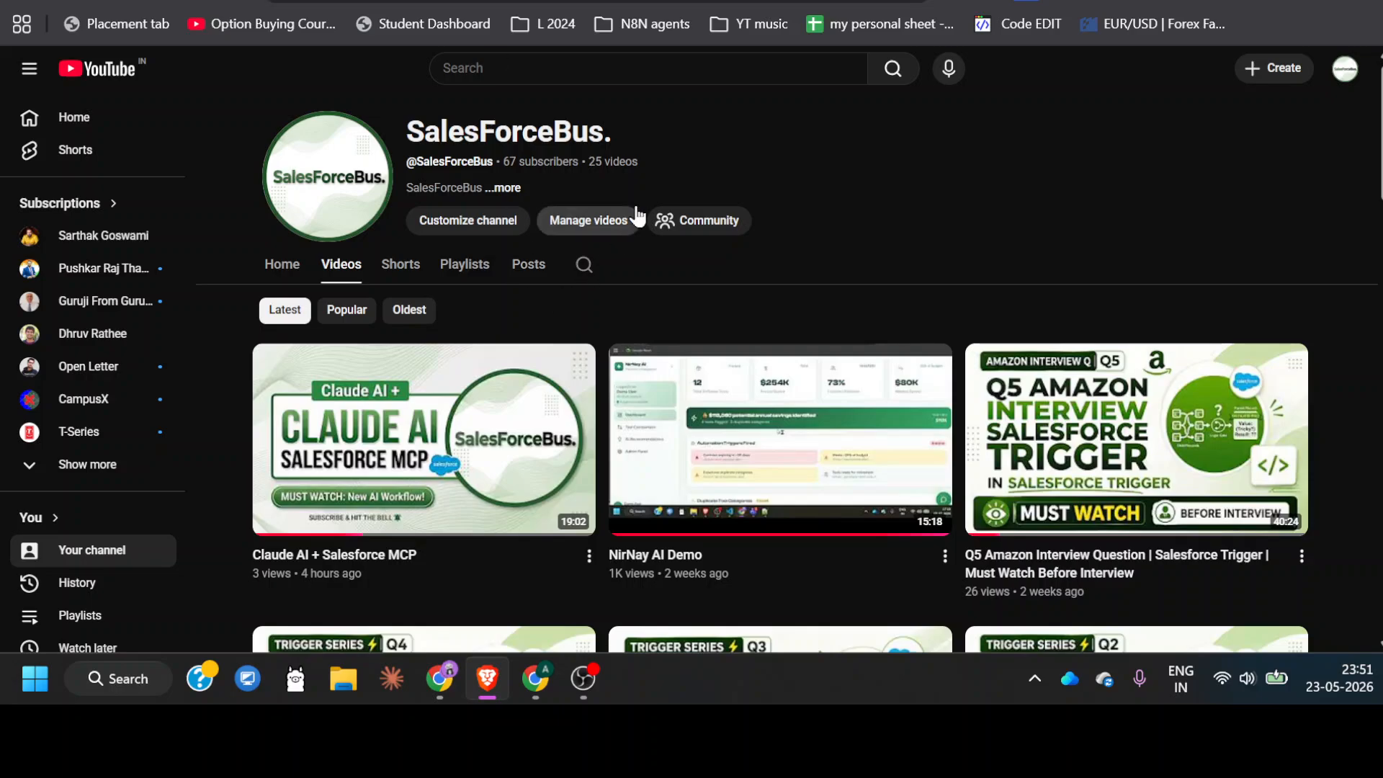
pyautogui.moveTo(624, 127); pyautogui.dragTo(395, 127)
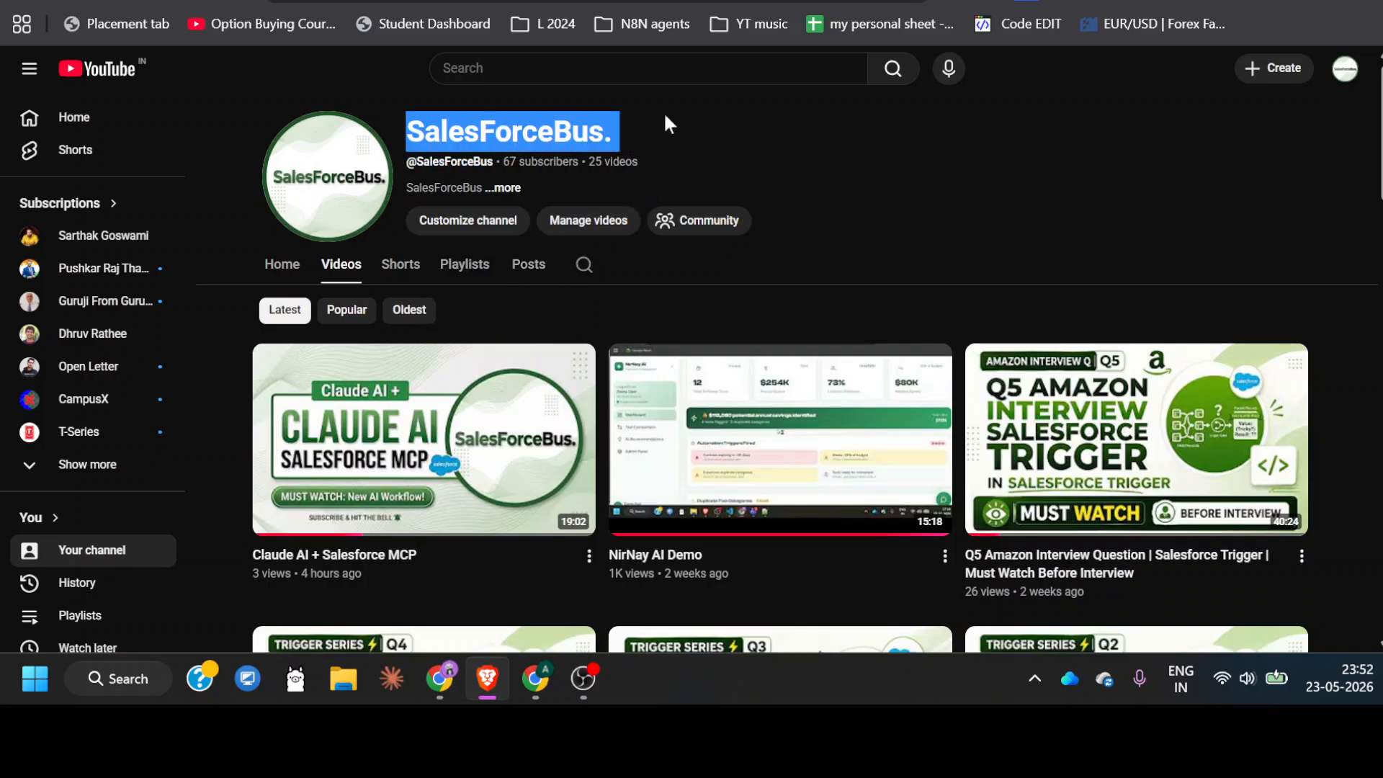
pyautogui.click(799, 126)
# Highlight 'Bus' in the SalesForceBus channel title, then return to the Chrome window
pyautogui.moveTo(616, 132); pyautogui.dragTo(555, 137)
pyautogui.click(829, 140)
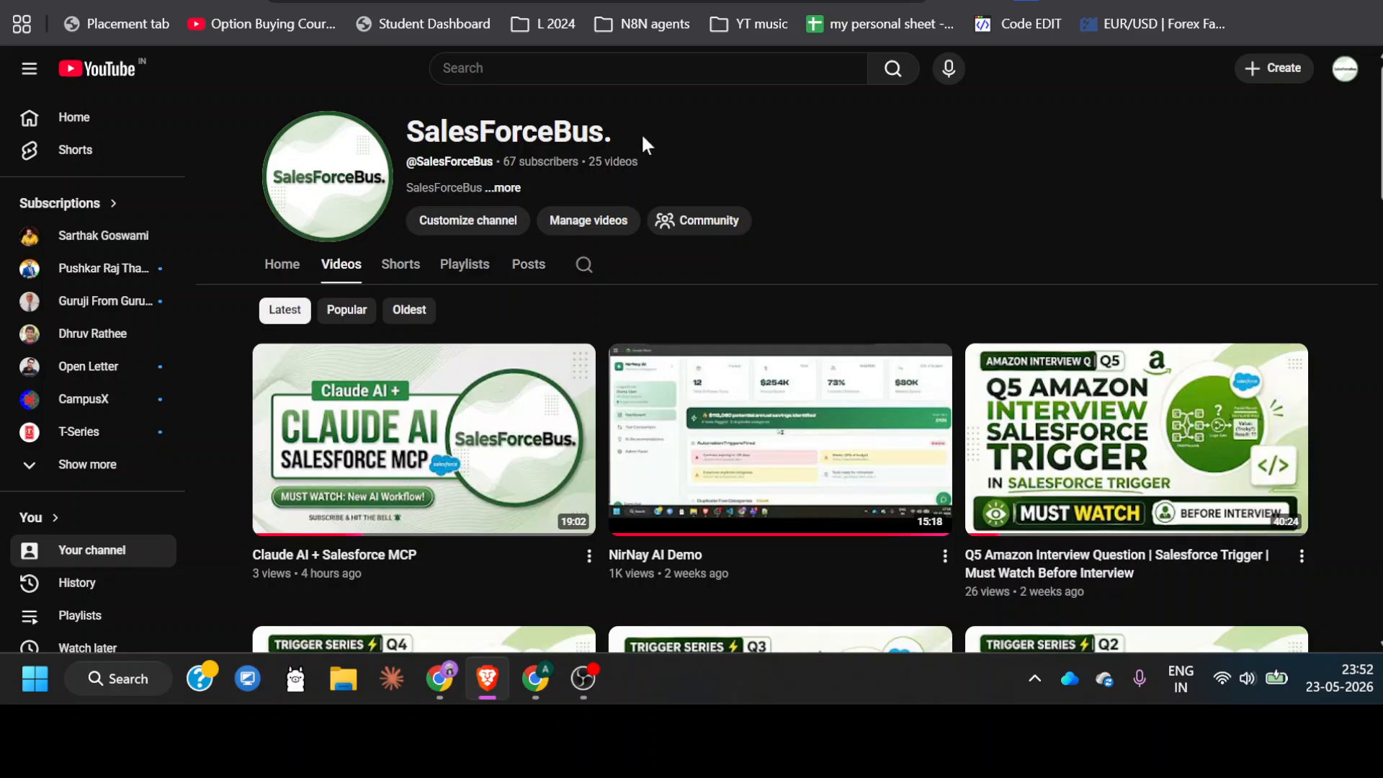
pyautogui.moveTo(641, 132); pyautogui.dragTo(553, 137)
pyautogui.click(687, 125)
pyautogui.click(648, 1)
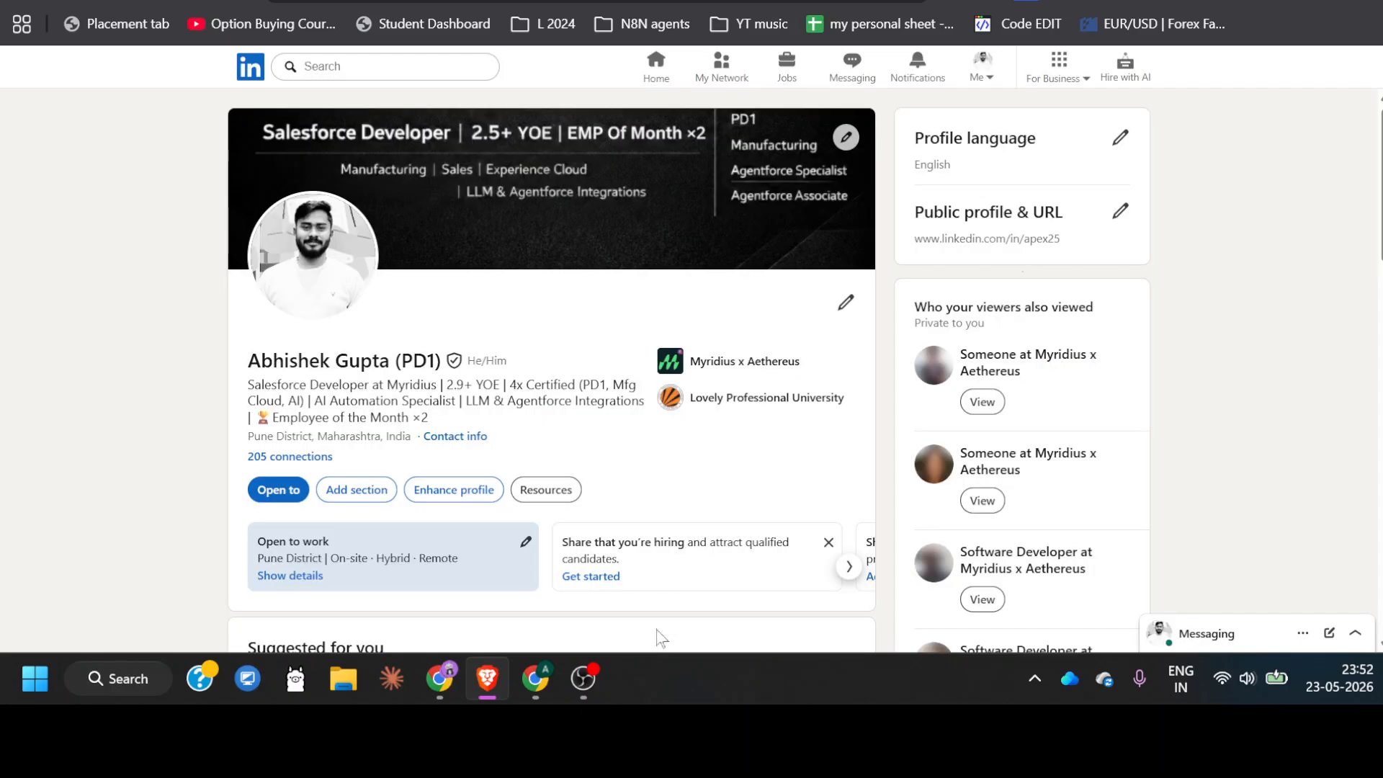
pyautogui.click(536, 680)
# Show the Salesforce-provided MCP servers list and highlight its 8-servers summary line
pyautogui.click(620, 1)
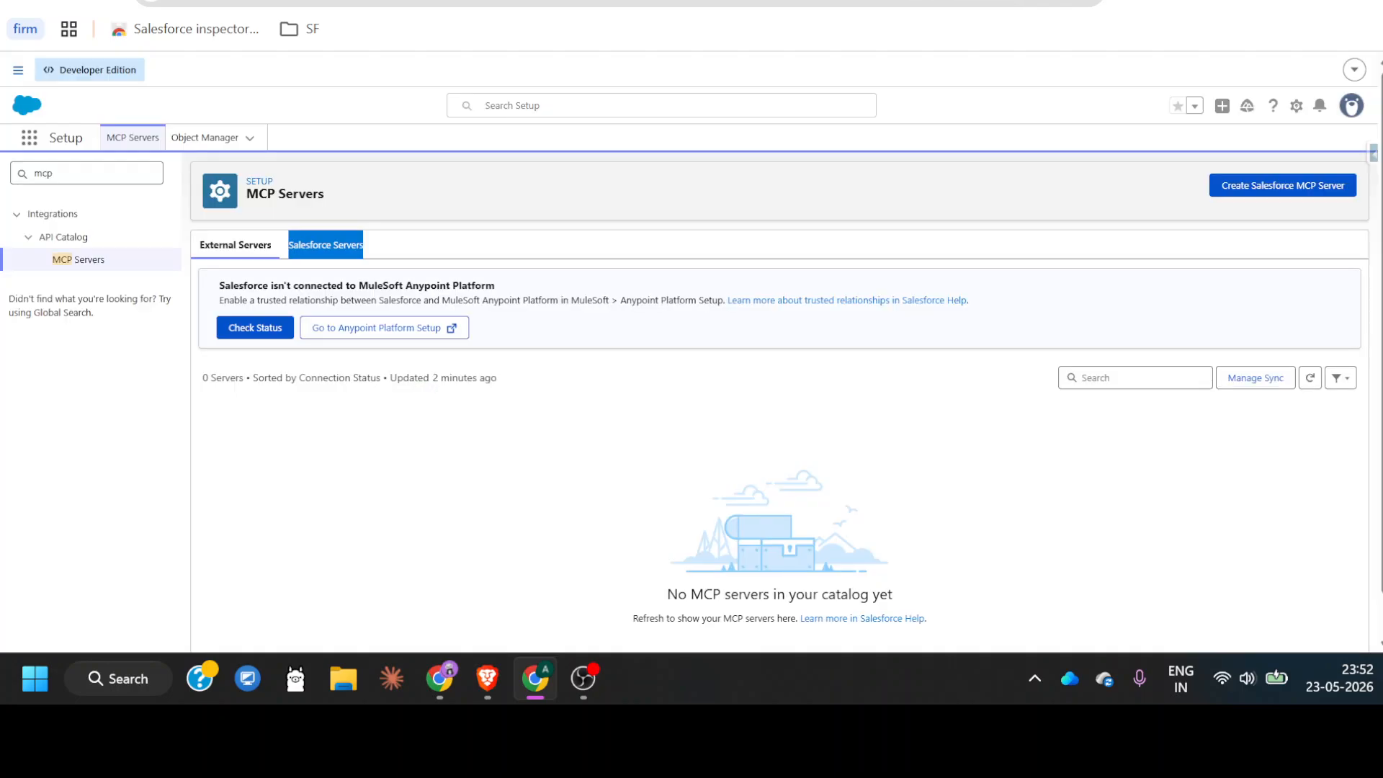
pyautogui.click(622, 429)
pyautogui.click(295, 245)
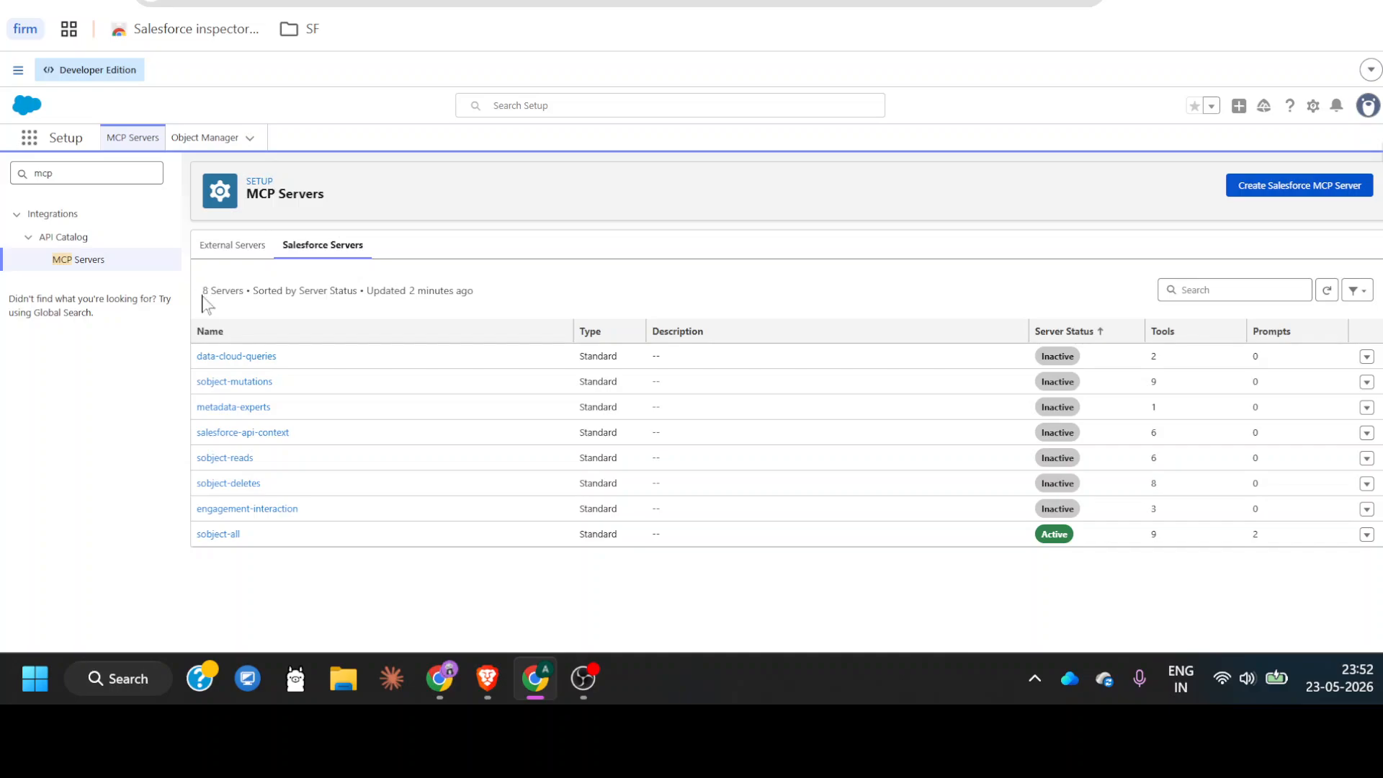
pyautogui.moveTo(203, 291); pyautogui.dragTo(407, 291)
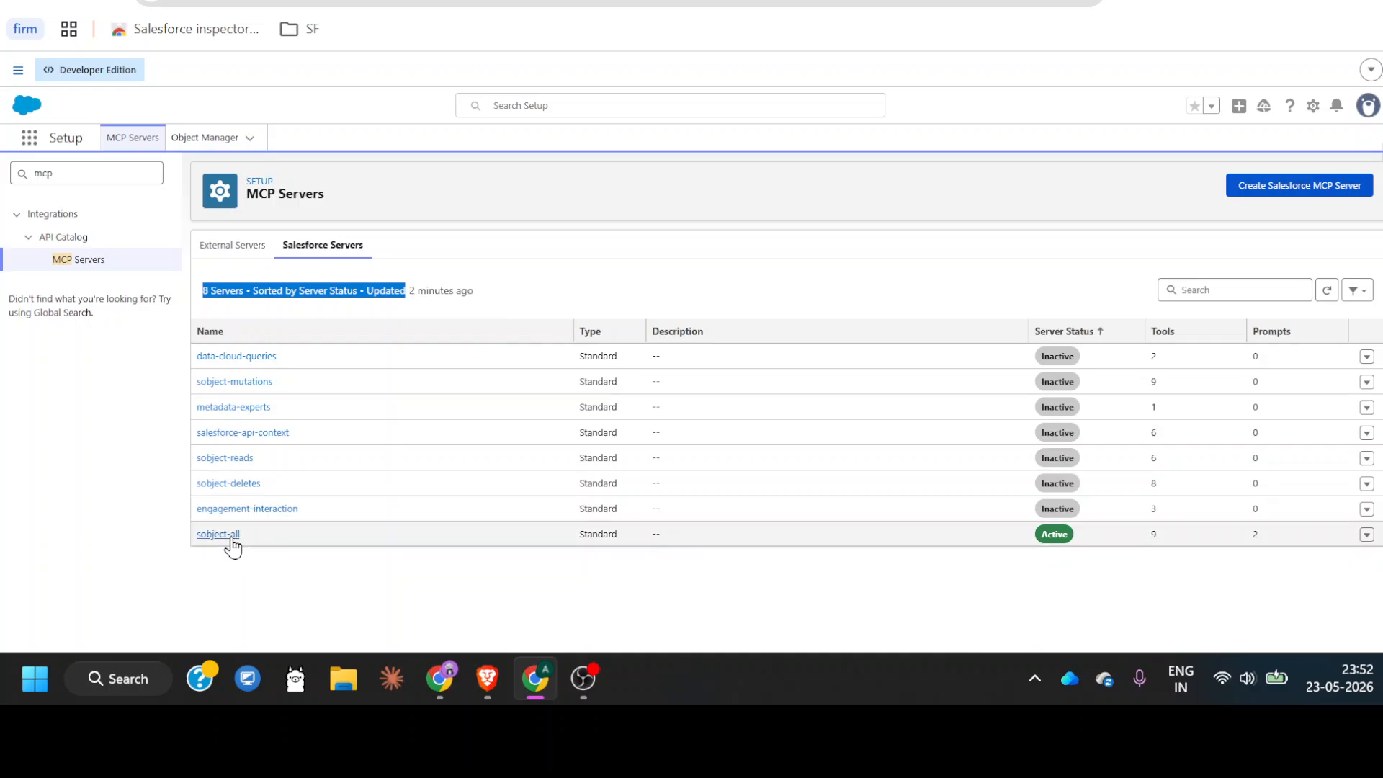
pyautogui.click(263, 574)
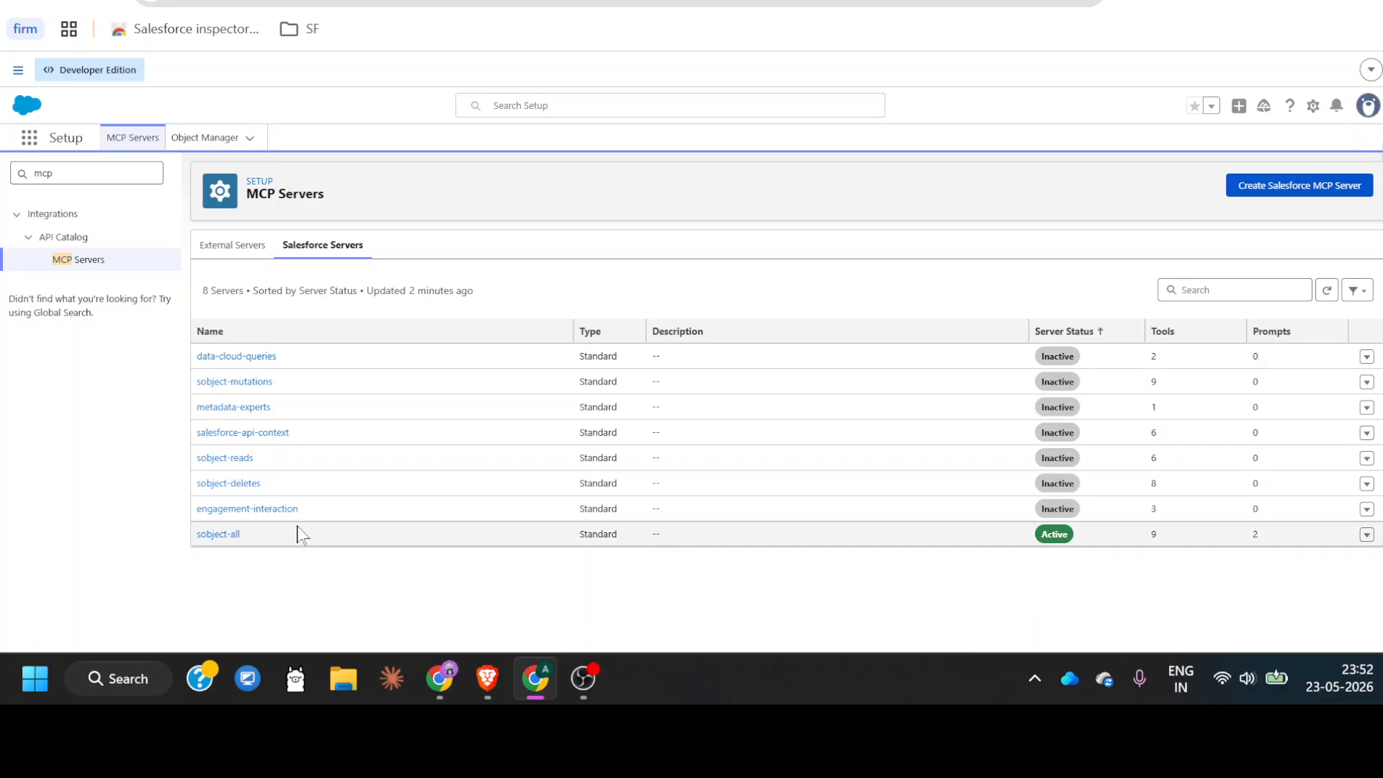
# Point out the sobject-deletes and sobject-all rows, where only sobject-all is Active
pyautogui.moveTo(300, 525); pyautogui.dragTo(198, 540)
pyautogui.click(329, 597)
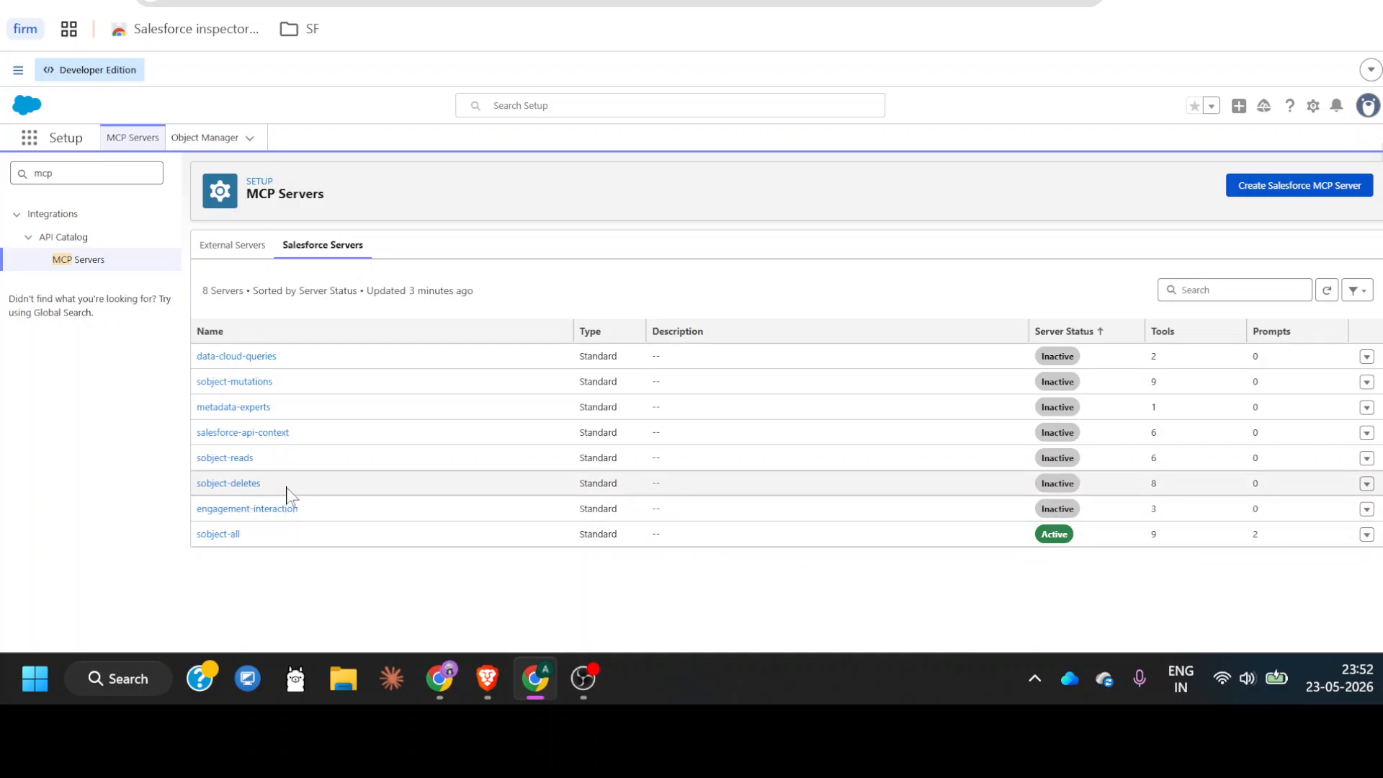
pyautogui.moveTo(278, 486); pyautogui.dragTo(197, 487)
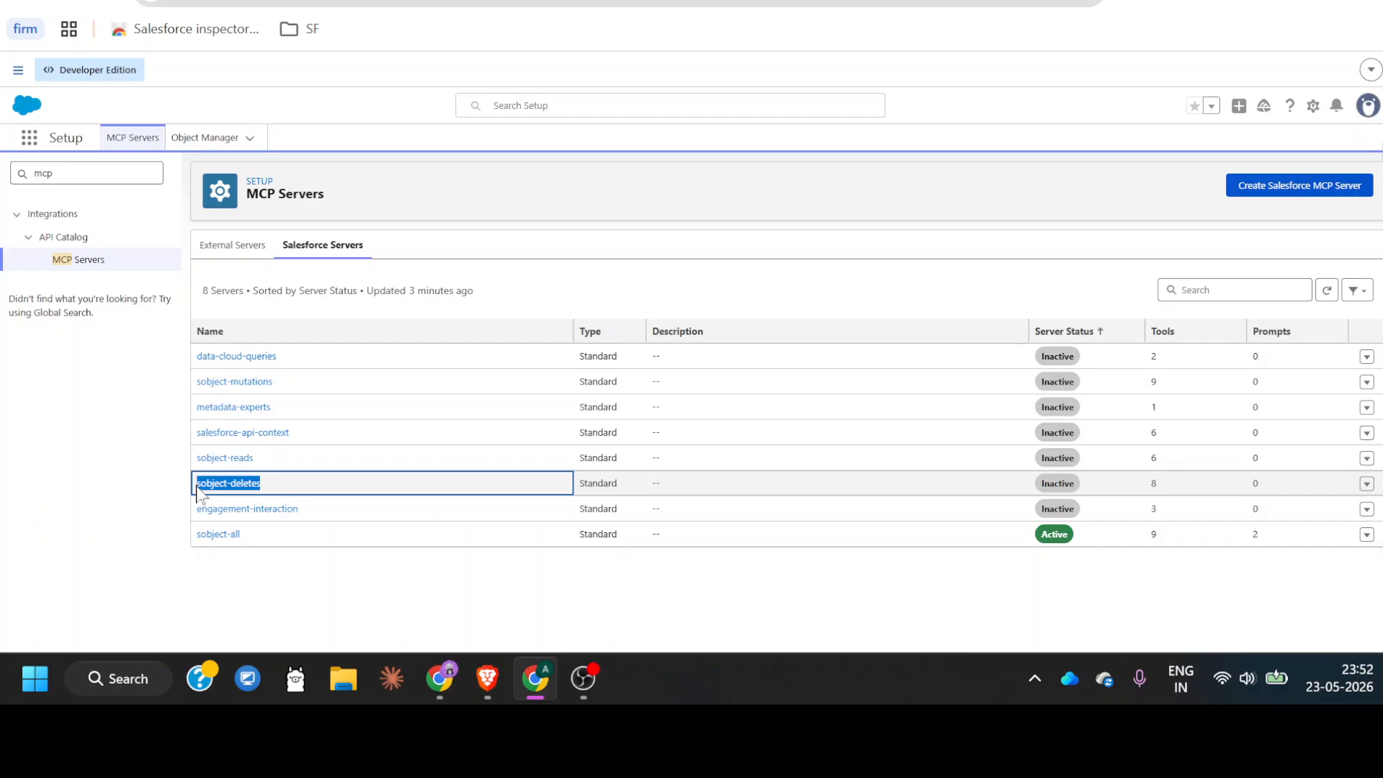
pyautogui.click(170, 493)
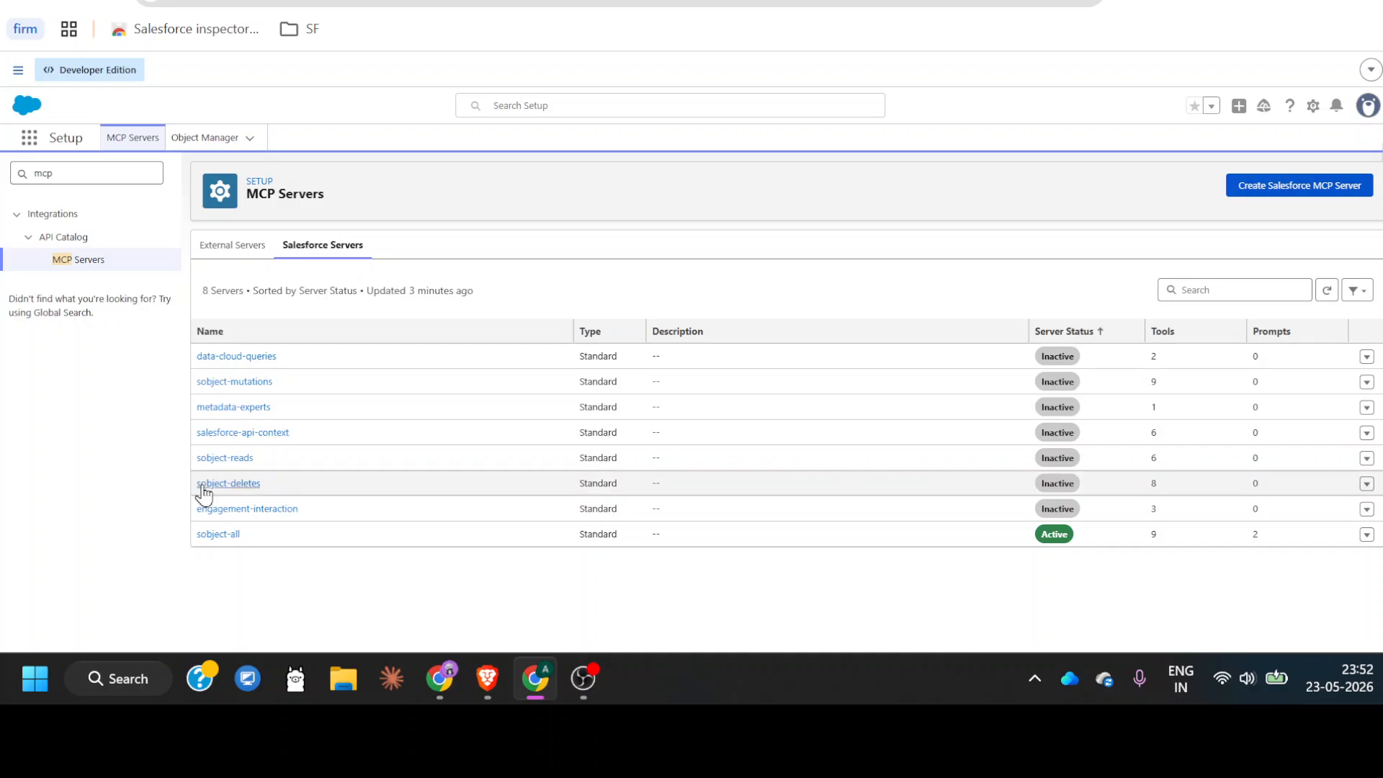
pyautogui.moveTo(192, 487); pyautogui.dragTo(189, 551)
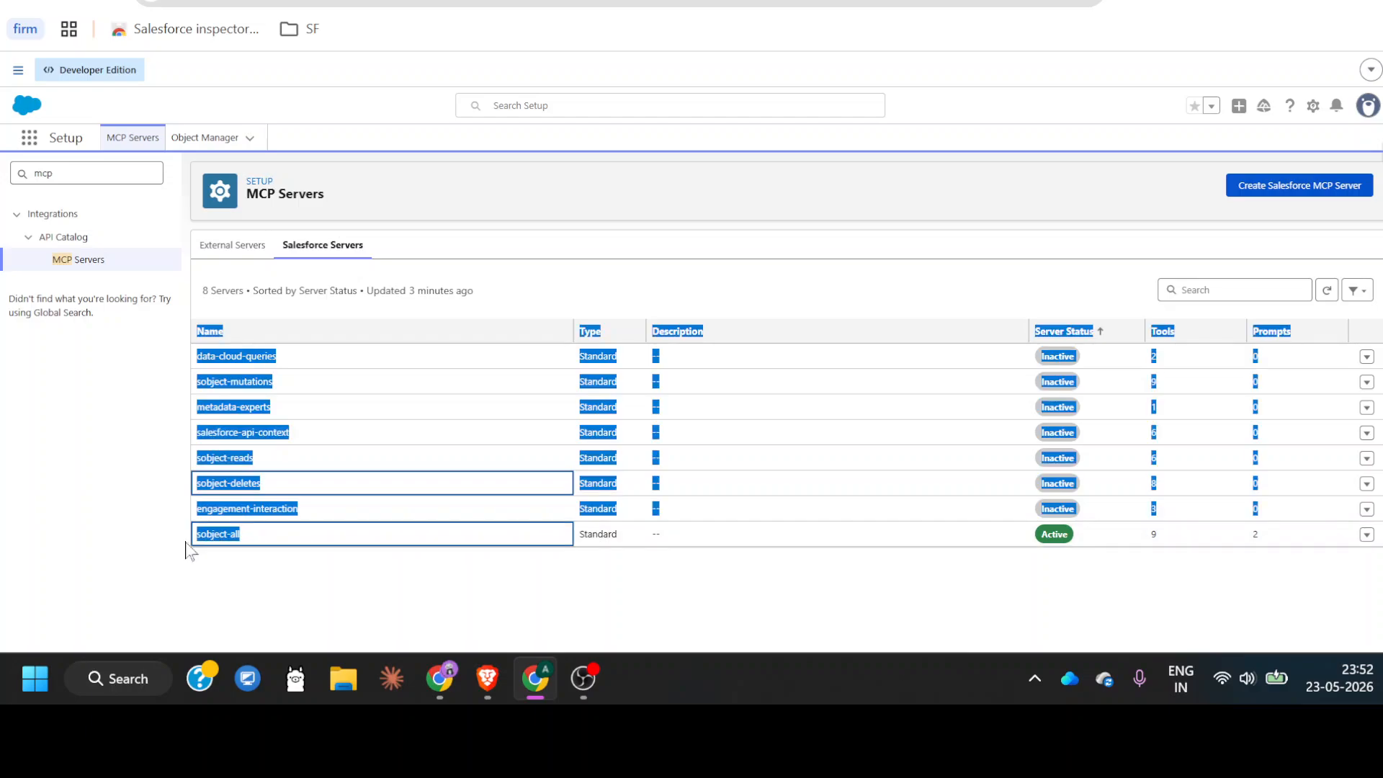
pyautogui.click(178, 490)
pyautogui.moveTo(178, 490)
pyautogui.mouseDown()
pyautogui.moveTo(268, 488)
pyautogui.moveTo(201, 487)
pyautogui.mouseUp()
pyautogui.click(269, 488)
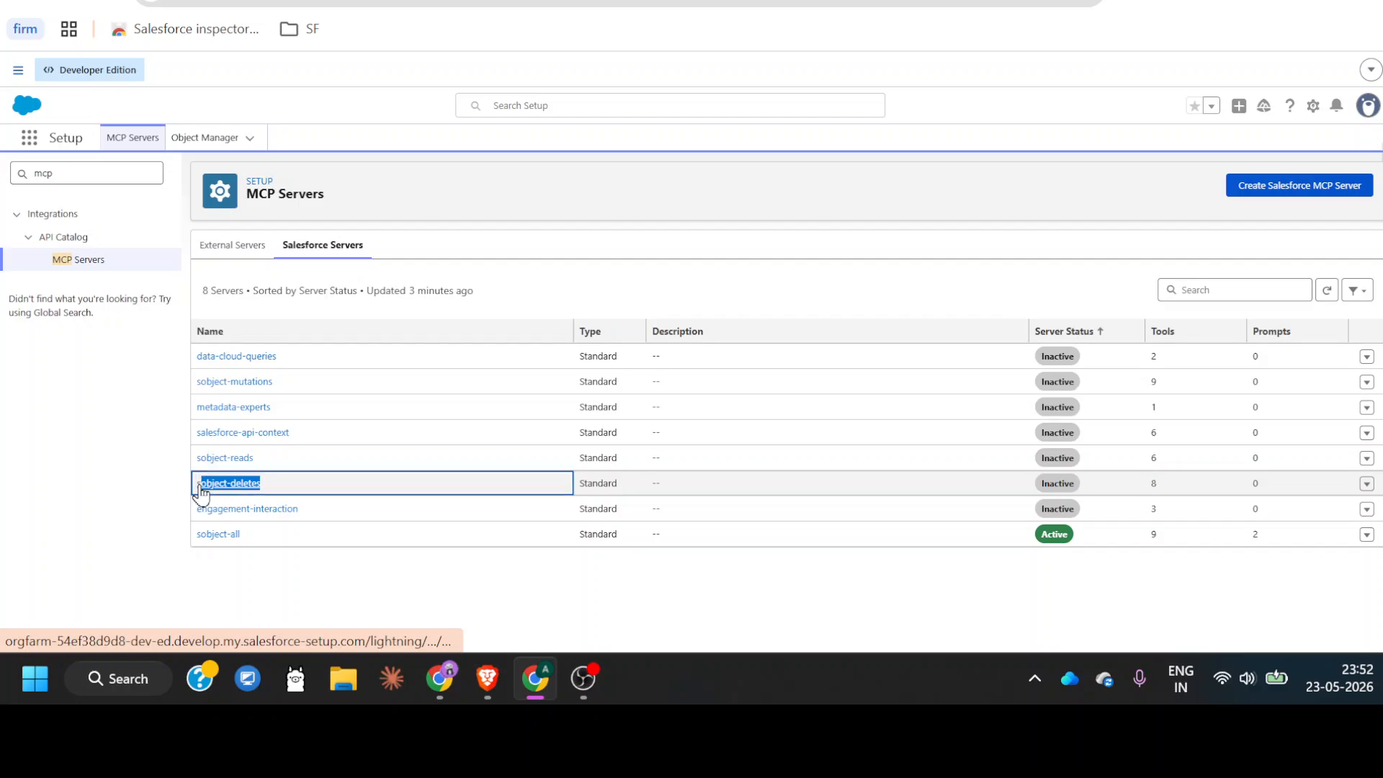
pyautogui.click(243, 539)
pyautogui.moveTo(242, 539); pyautogui.dragTo(200, 548)
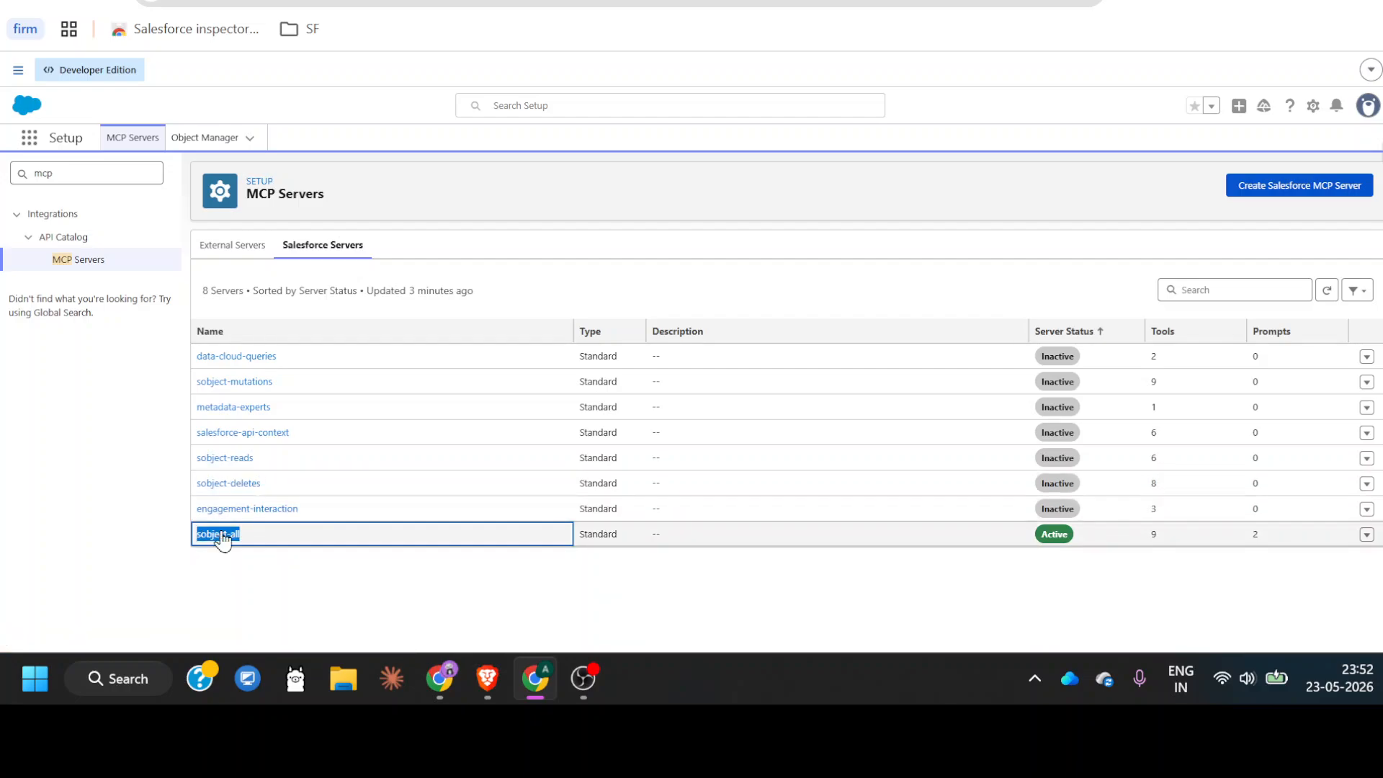
pyautogui.click(416, 571)
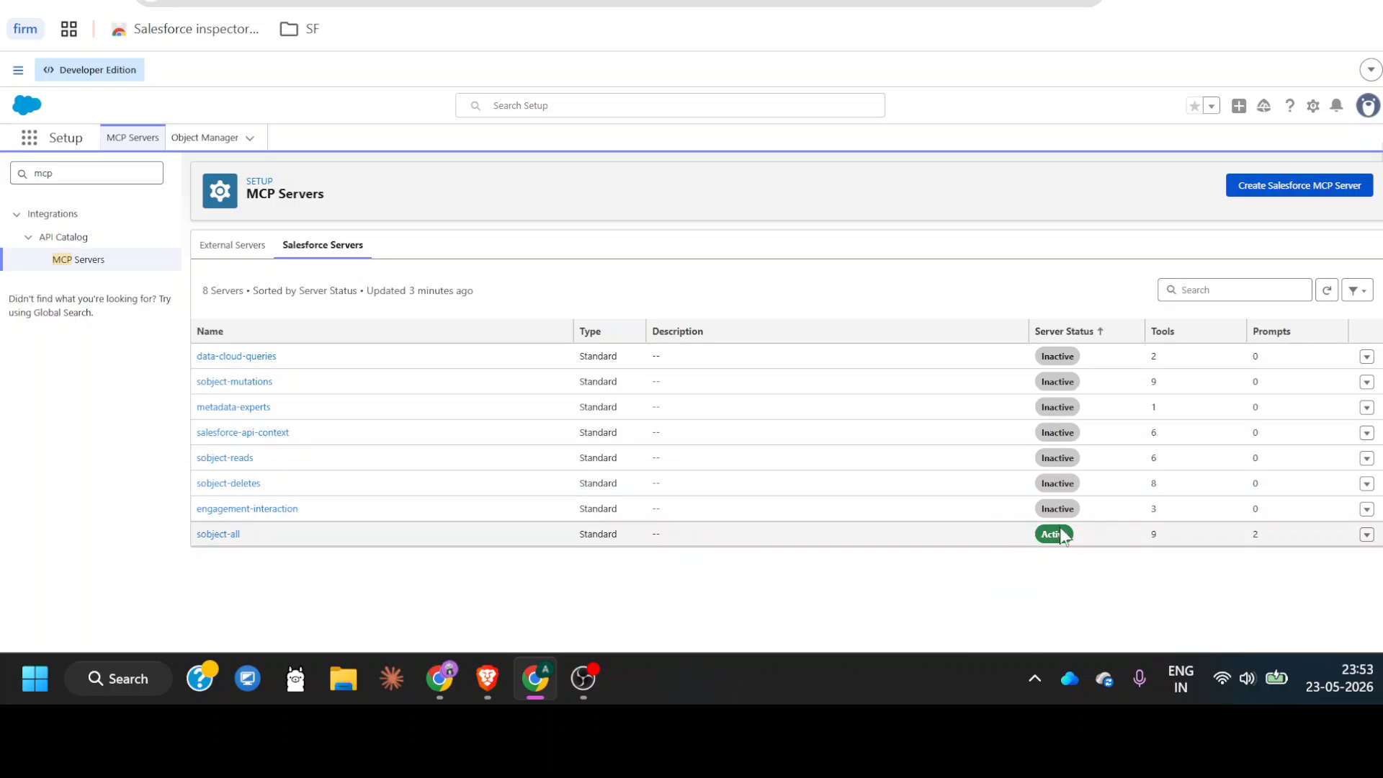
# Create MCP server 'SFBus MCP' with description 'Combination of Sobject-all and sObject-deletes MCP'
pyautogui.click(1281, 188)
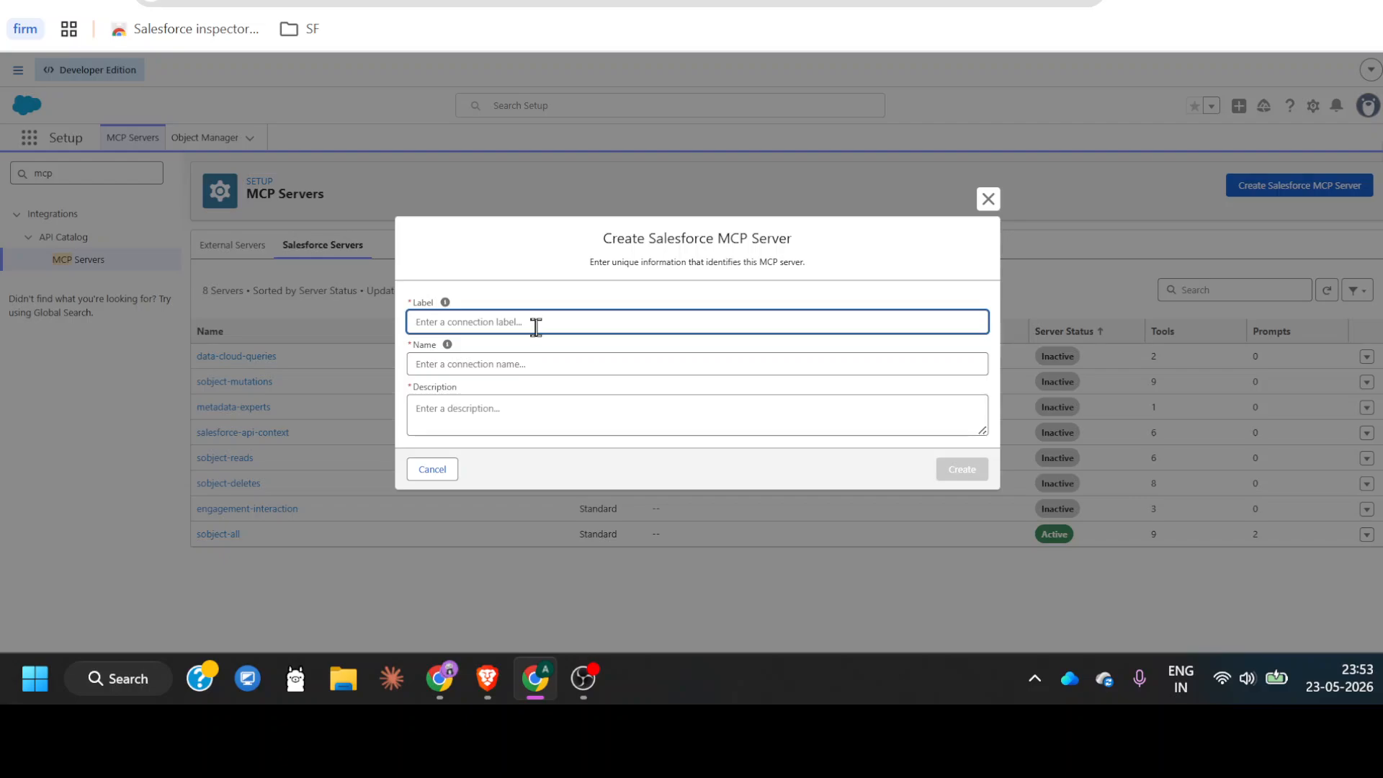
pyautogui.write('S')
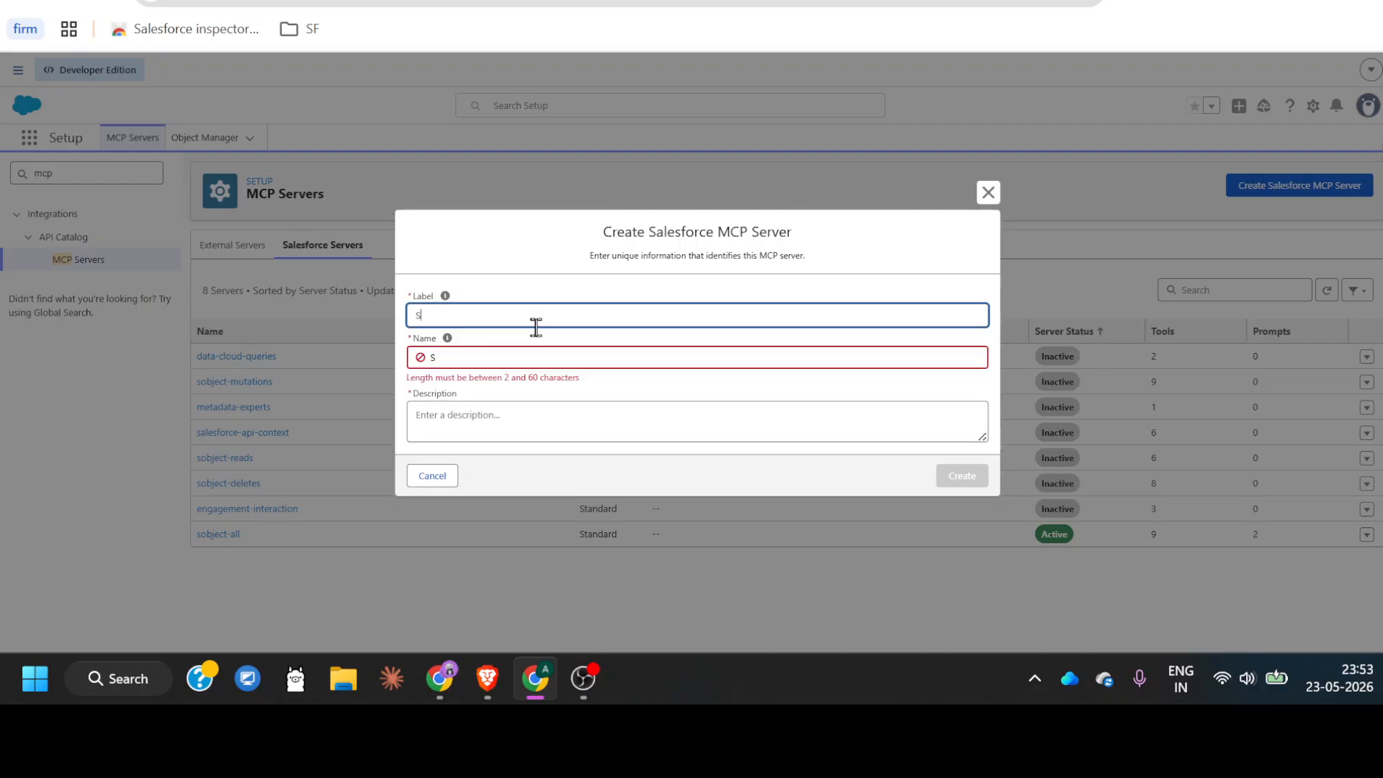
pyautogui.write('FBus')
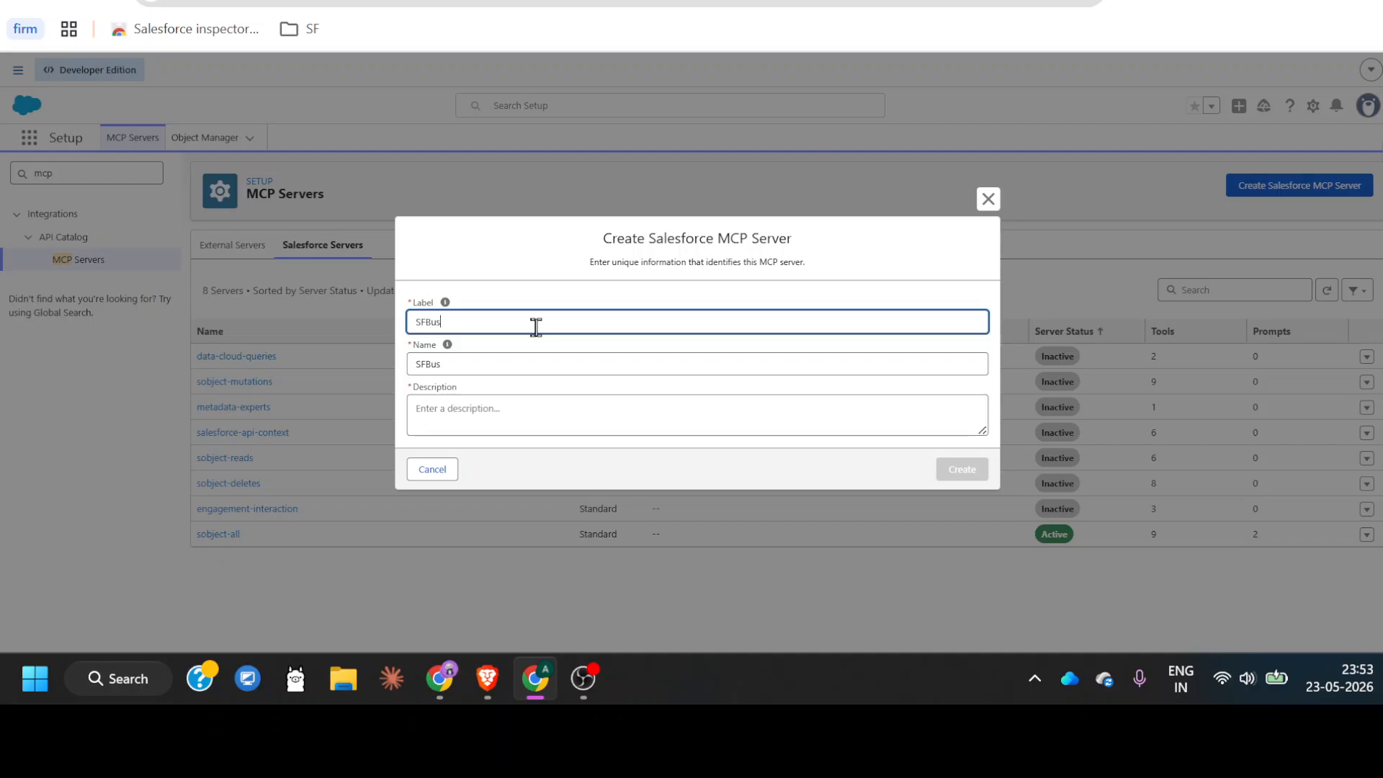
pyautogui.write(' MCP')
pyautogui.click(515, 410)
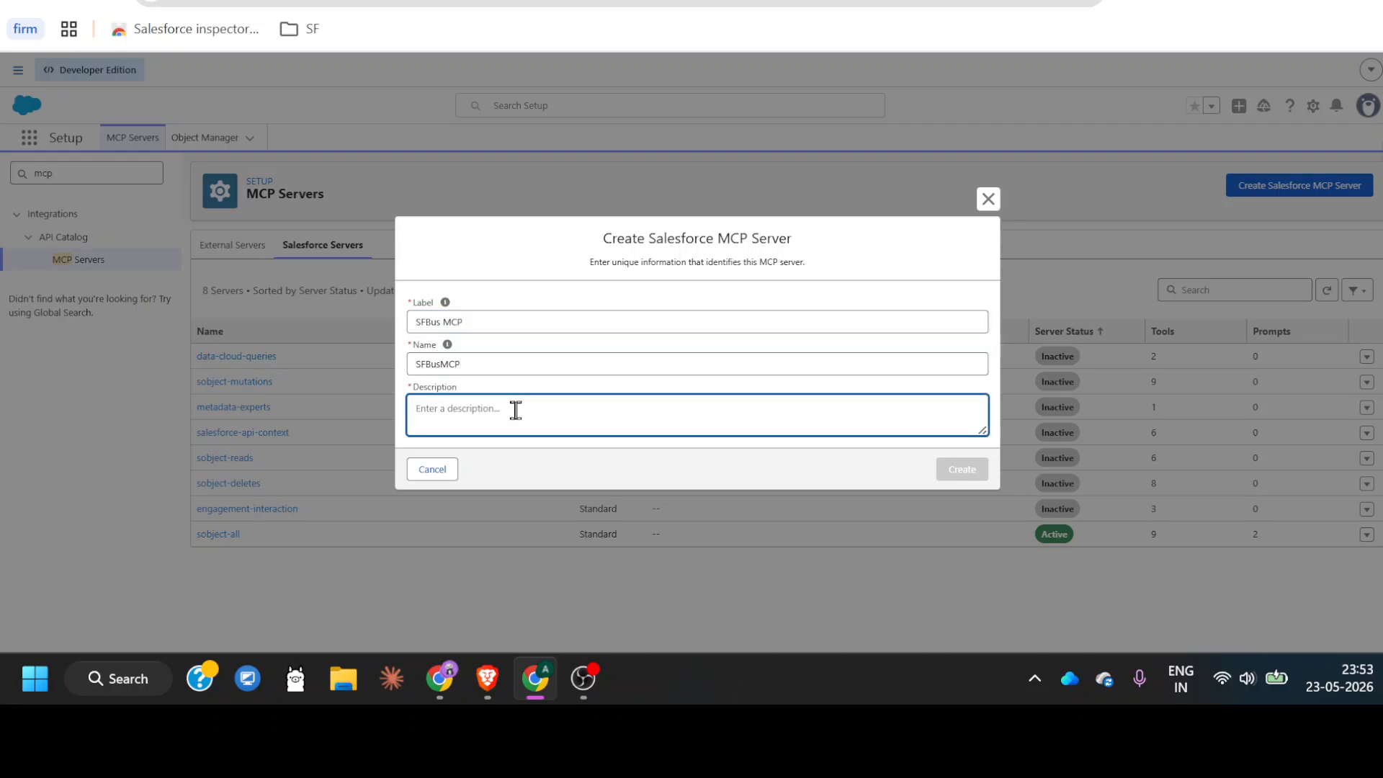
pyautogui.write('Combina')
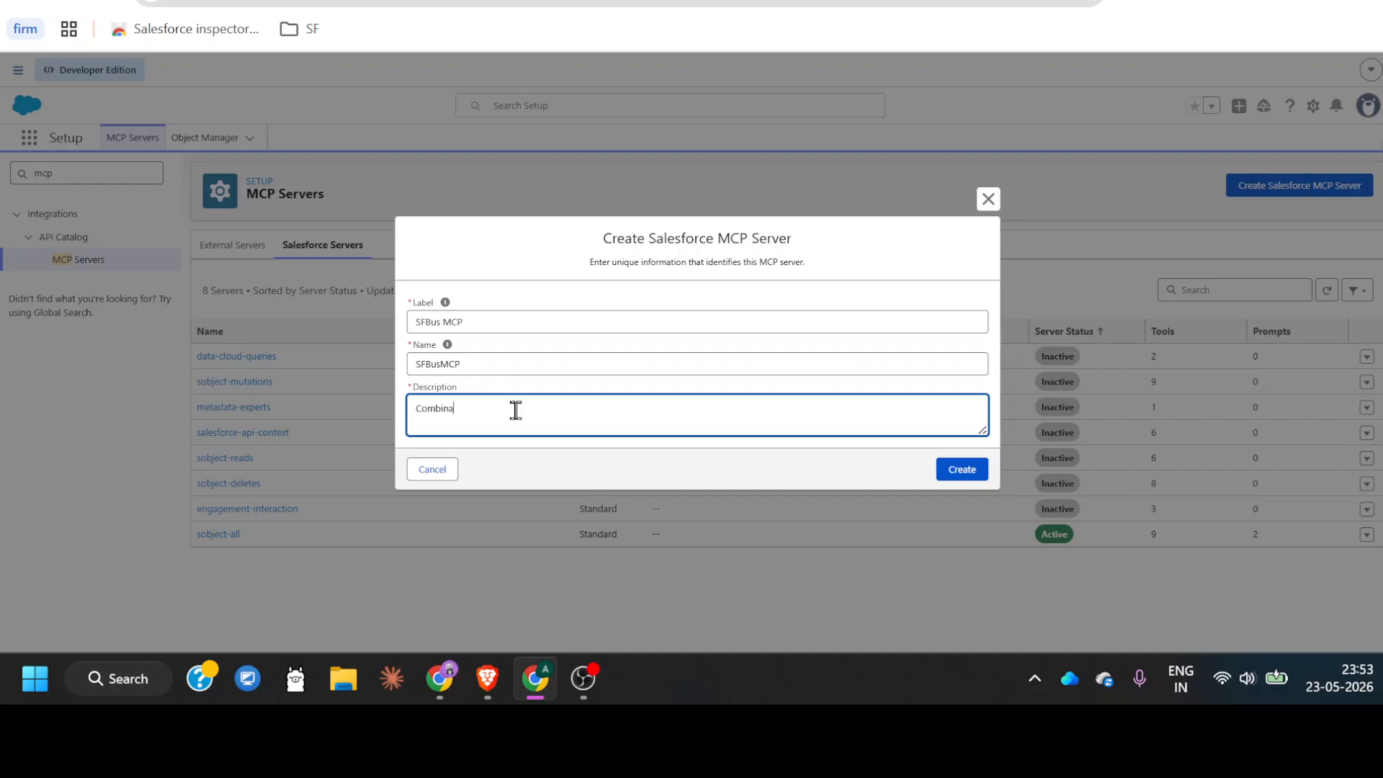
pyautogui.write('tion of Sobject-all and sObject-deletes M')
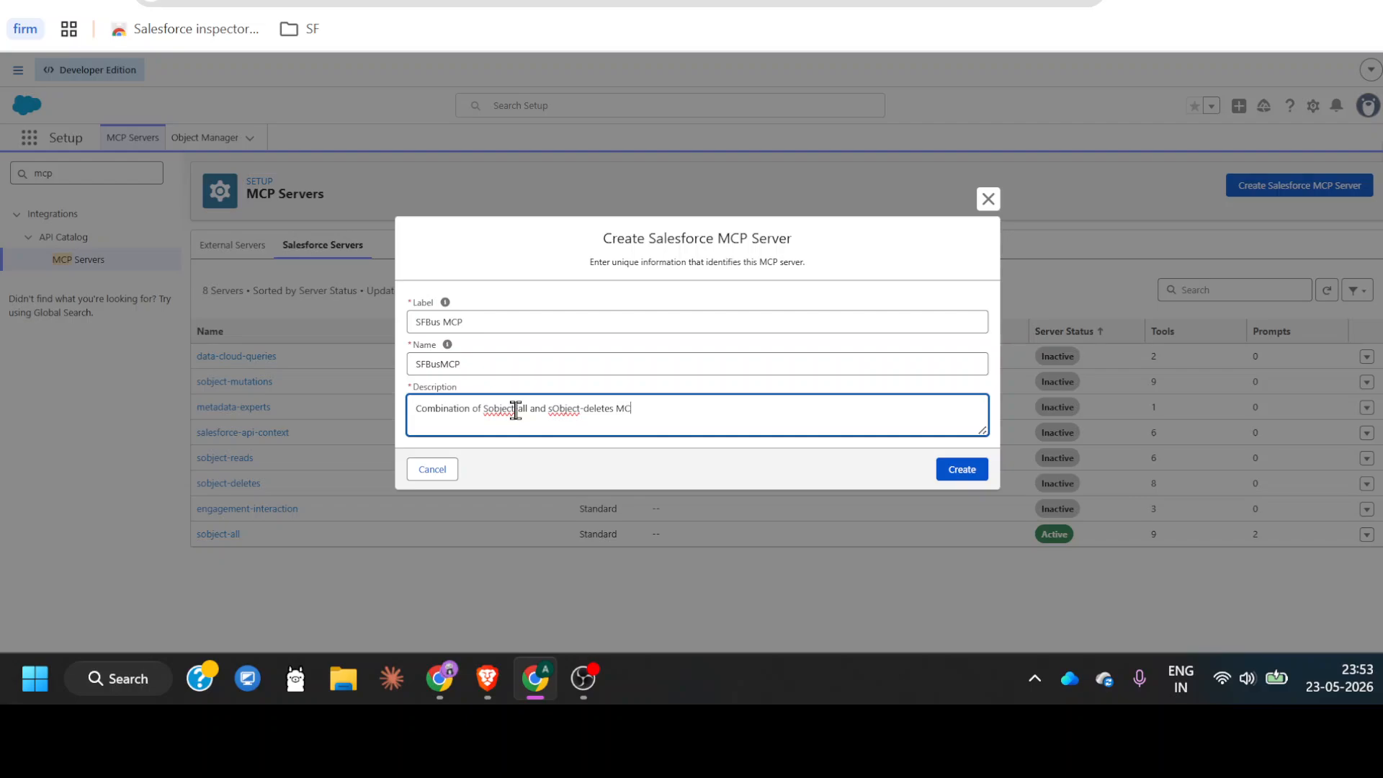
pyautogui.write('CP')
pyautogui.click(948, 472)
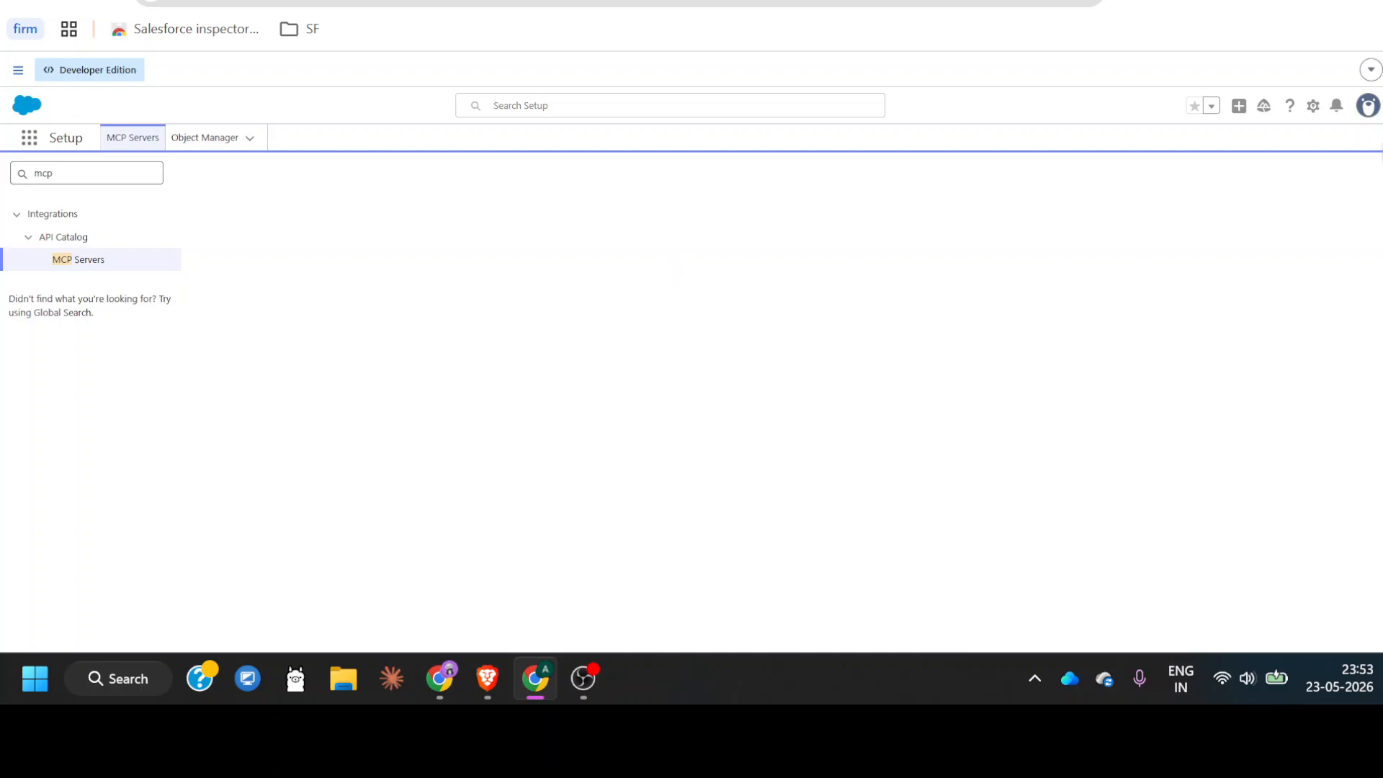
# Open claude.ai in a new tab, then return to and reload the Setup page
pyautogui.hotkey('ctrl', 't')
pyautogui.write('cl')
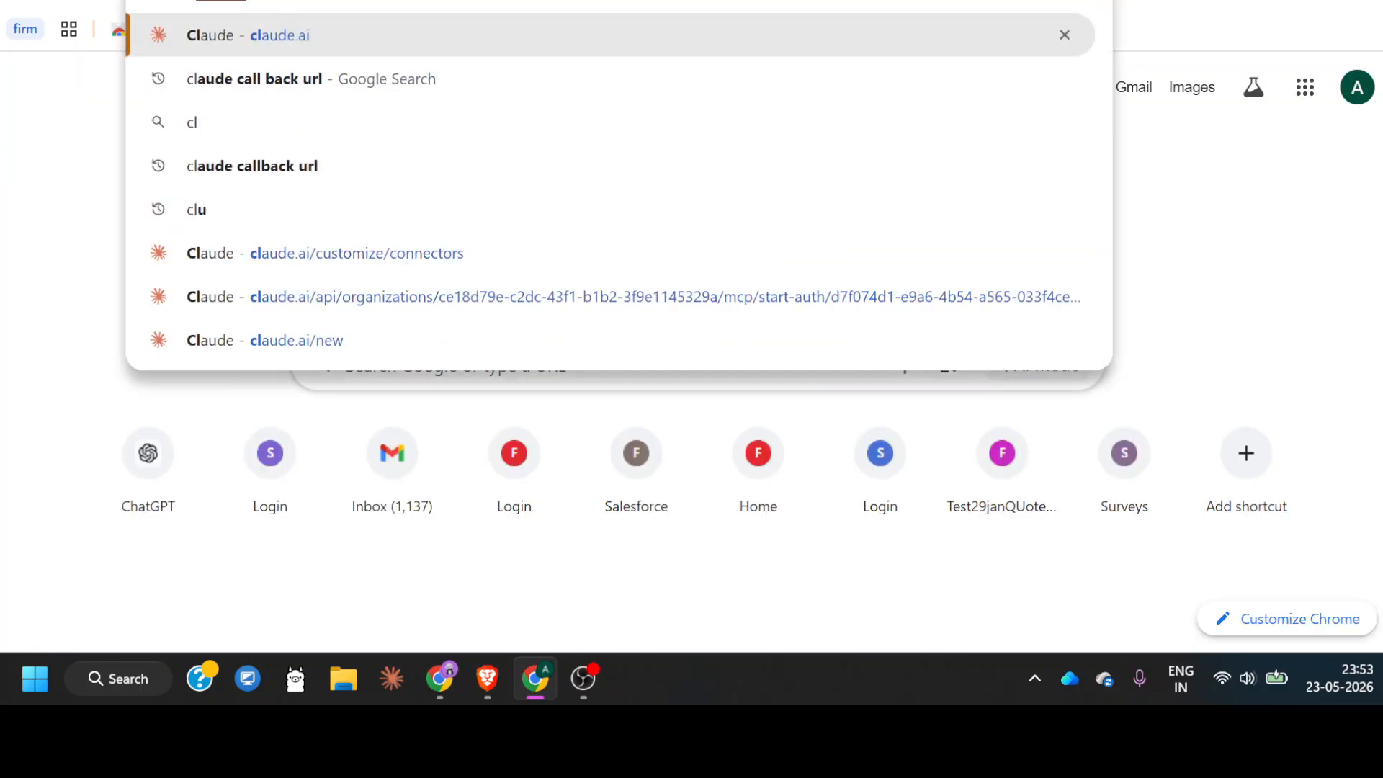
pyautogui.press('Return')
pyautogui.hotkey('ctrl', 'shift', 'Tab')
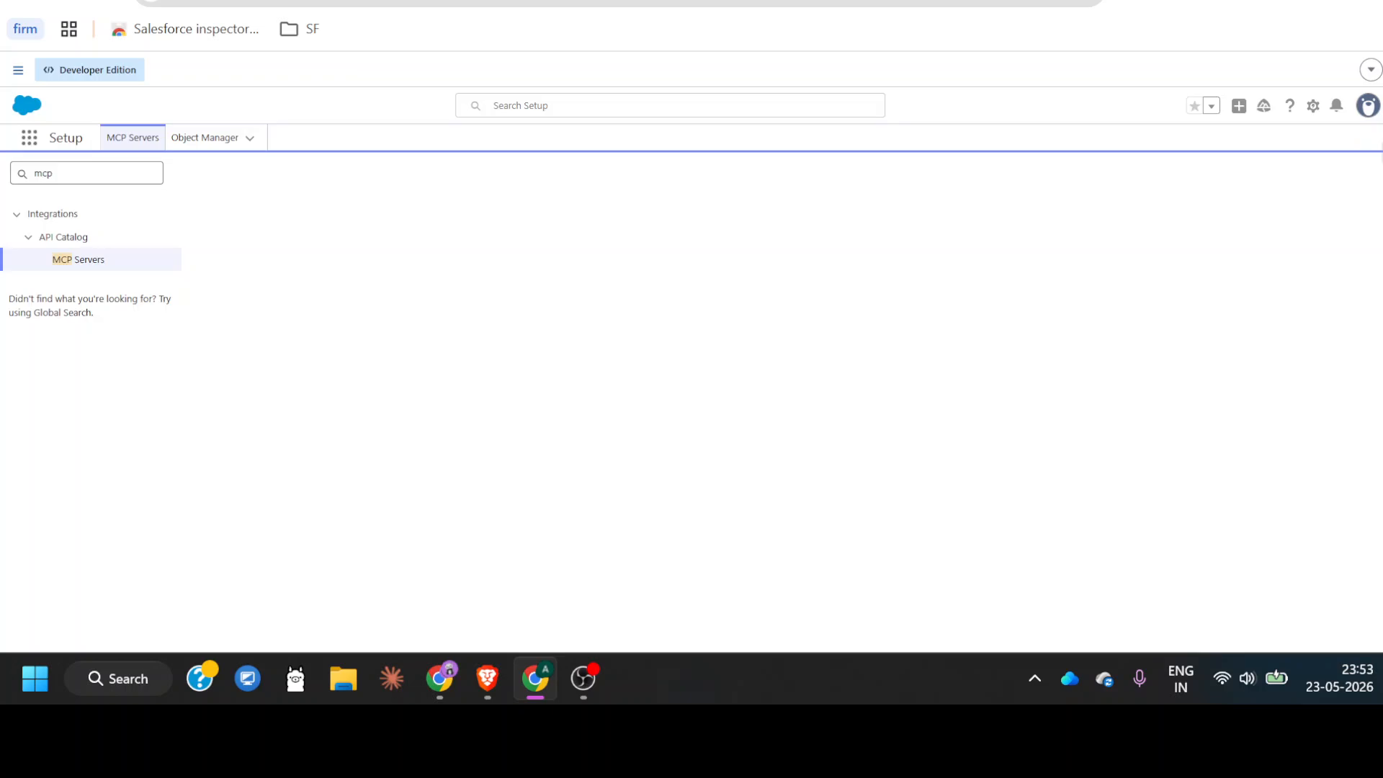
pyautogui.click(105, 2)
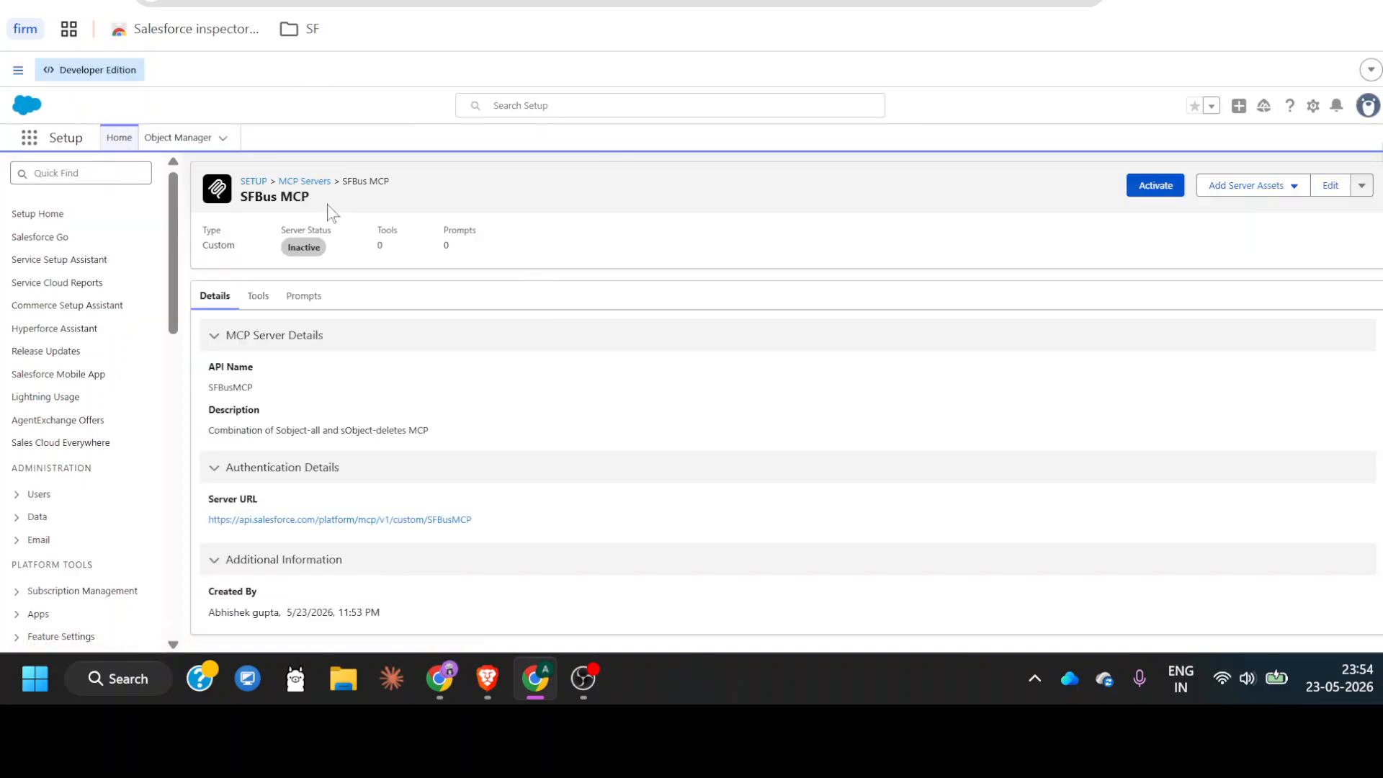
# Show the Add Tools, Add Prompts and Add from Server choices for SFBus MCP
pyautogui.moveTo(314, 203); pyautogui.dragTo(244, 208)
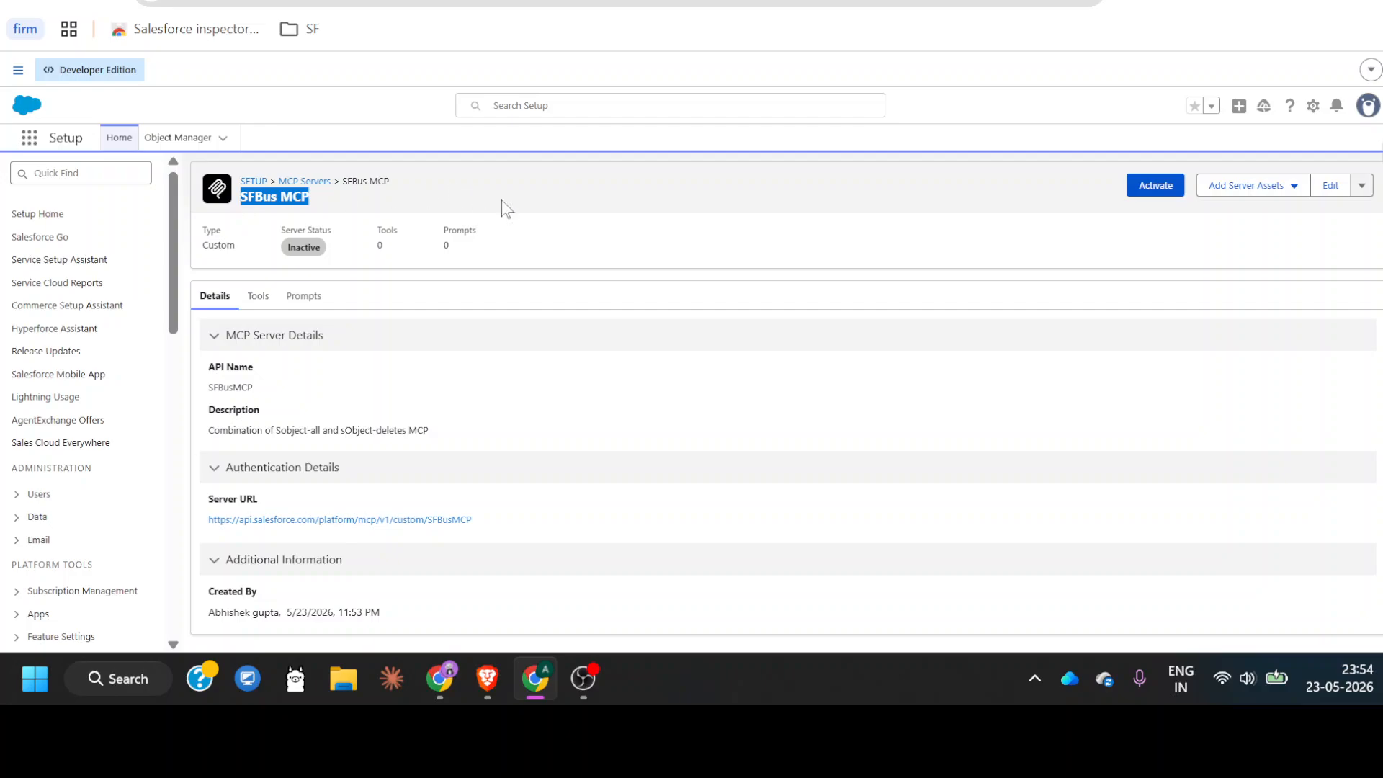
pyautogui.click(451, 198)
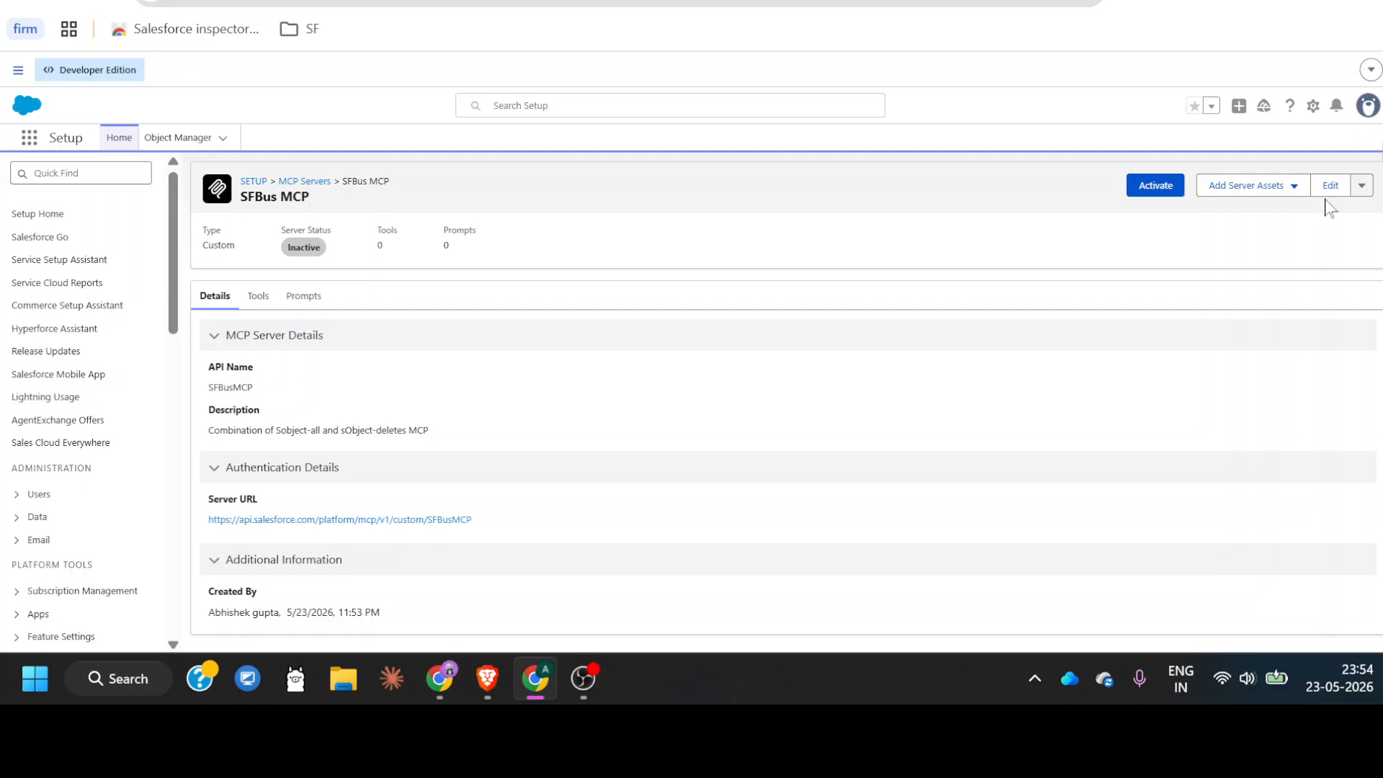
pyautogui.click(1361, 186)
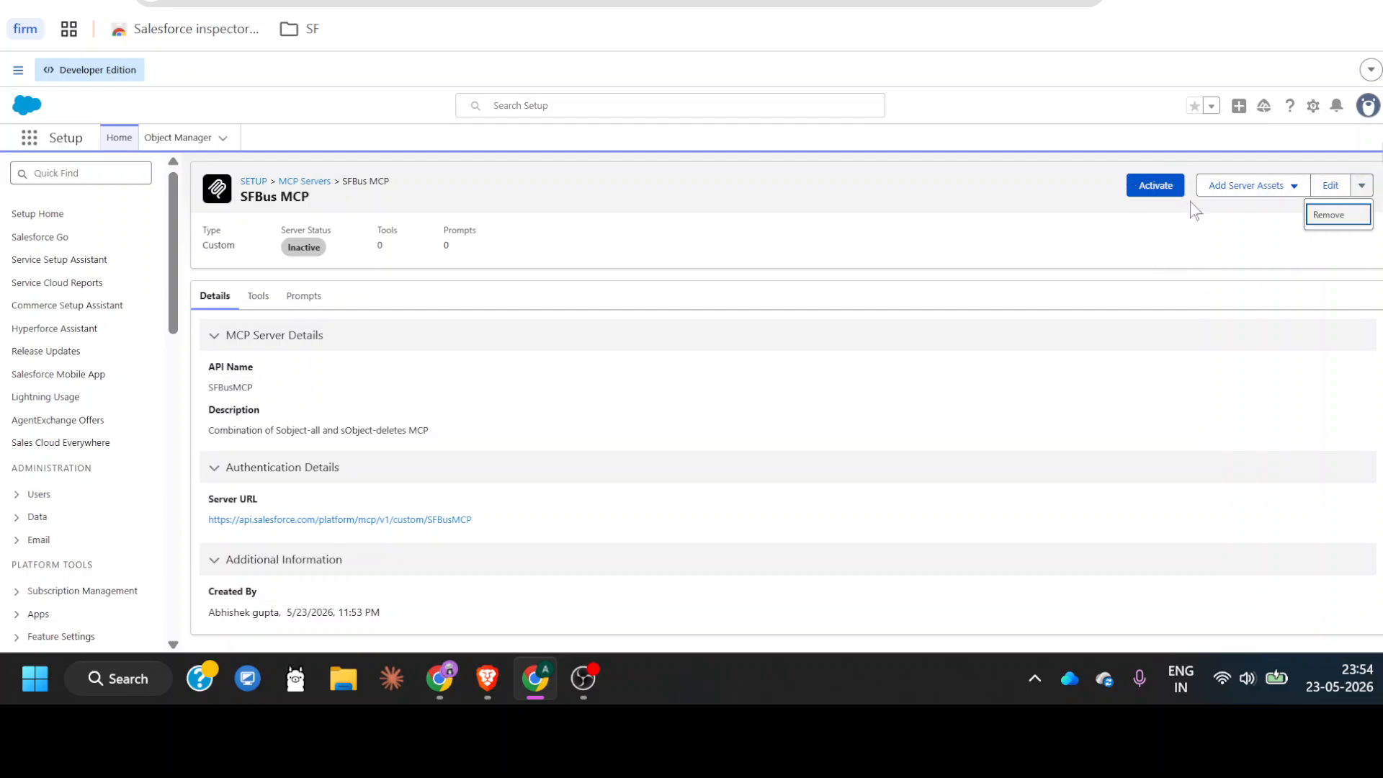
pyautogui.click(1273, 187)
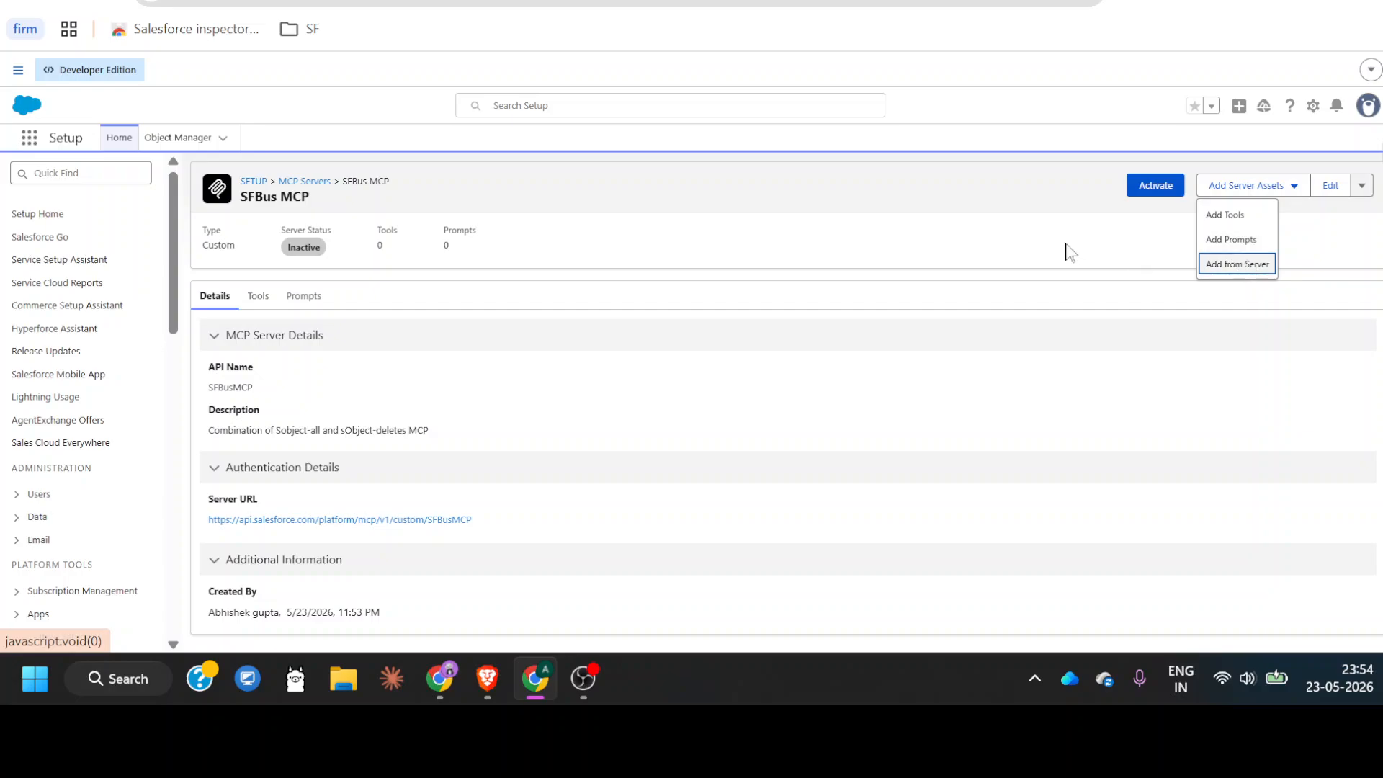
pyautogui.click(1225, 215)
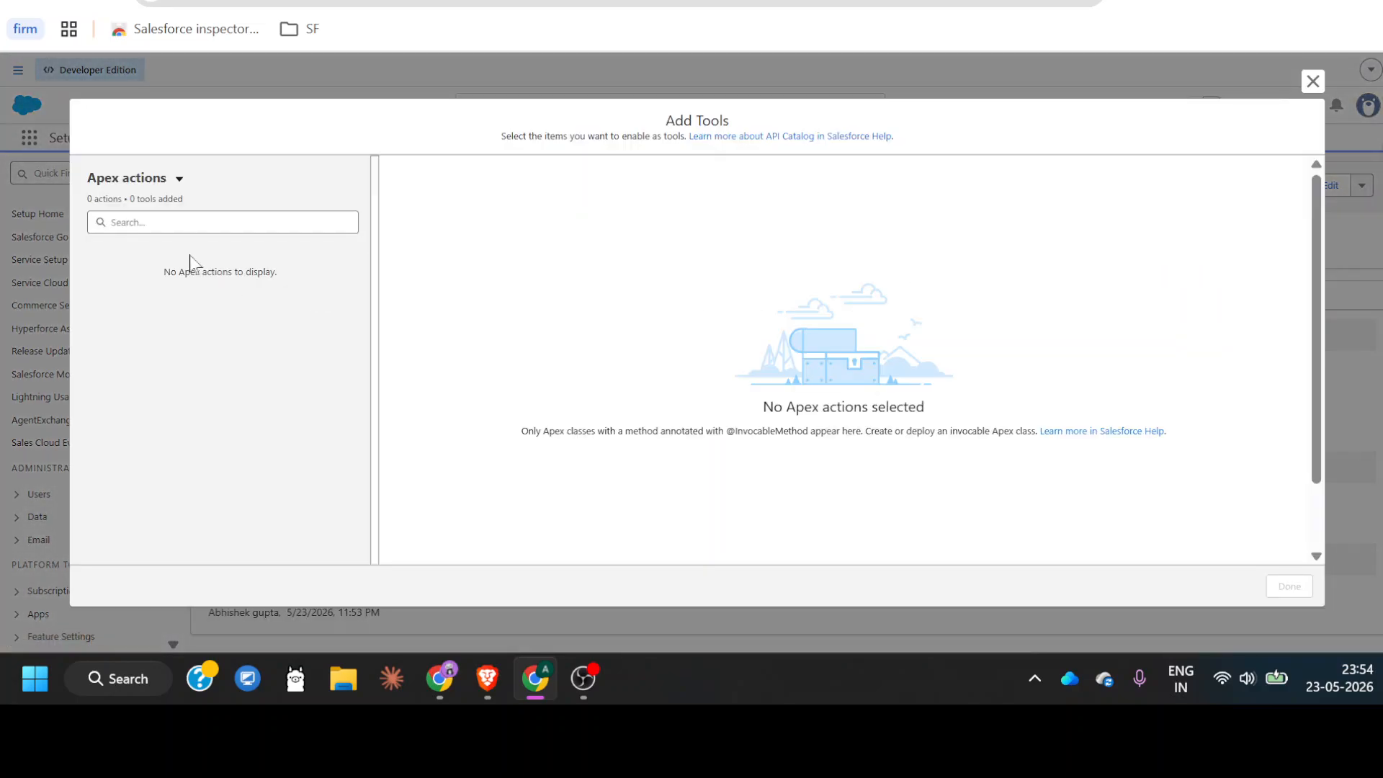
pyautogui.click(178, 179)
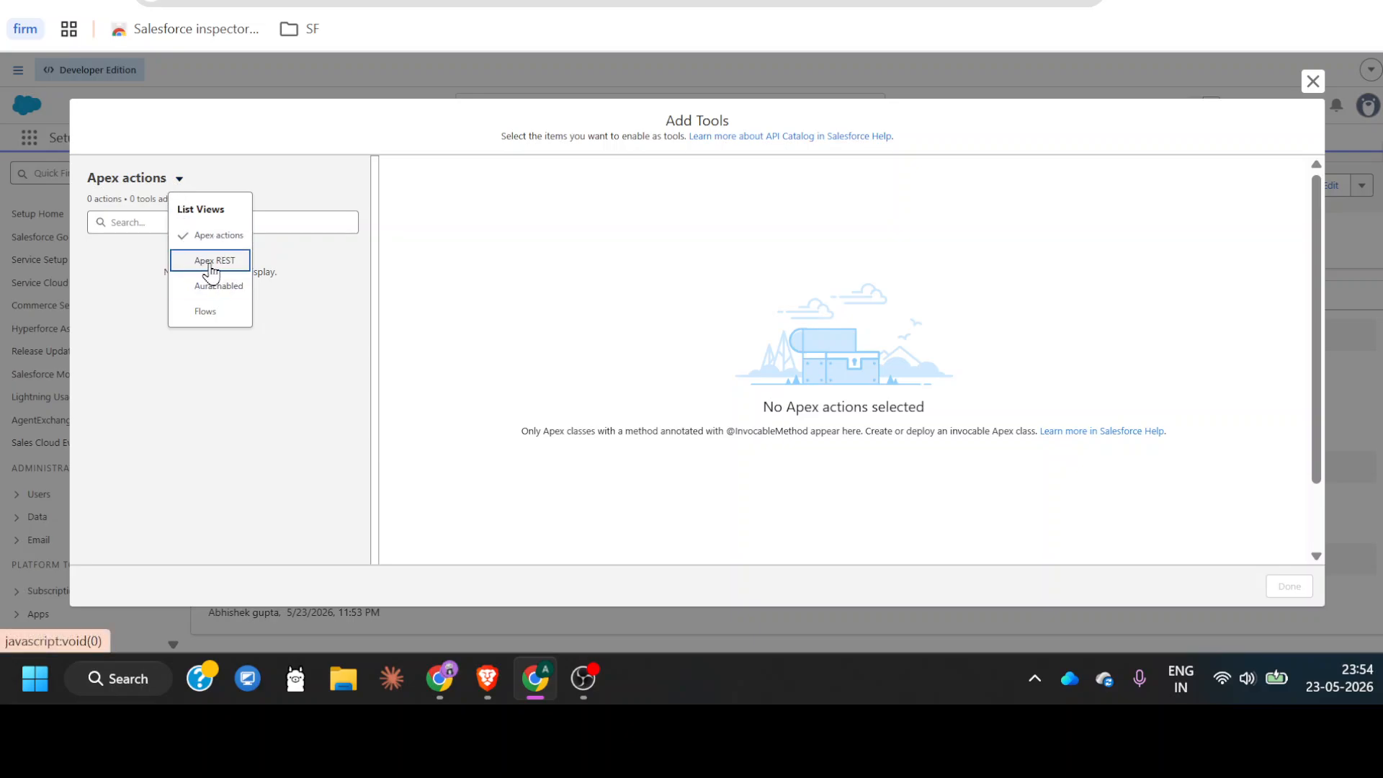
pyautogui.click(215, 312)
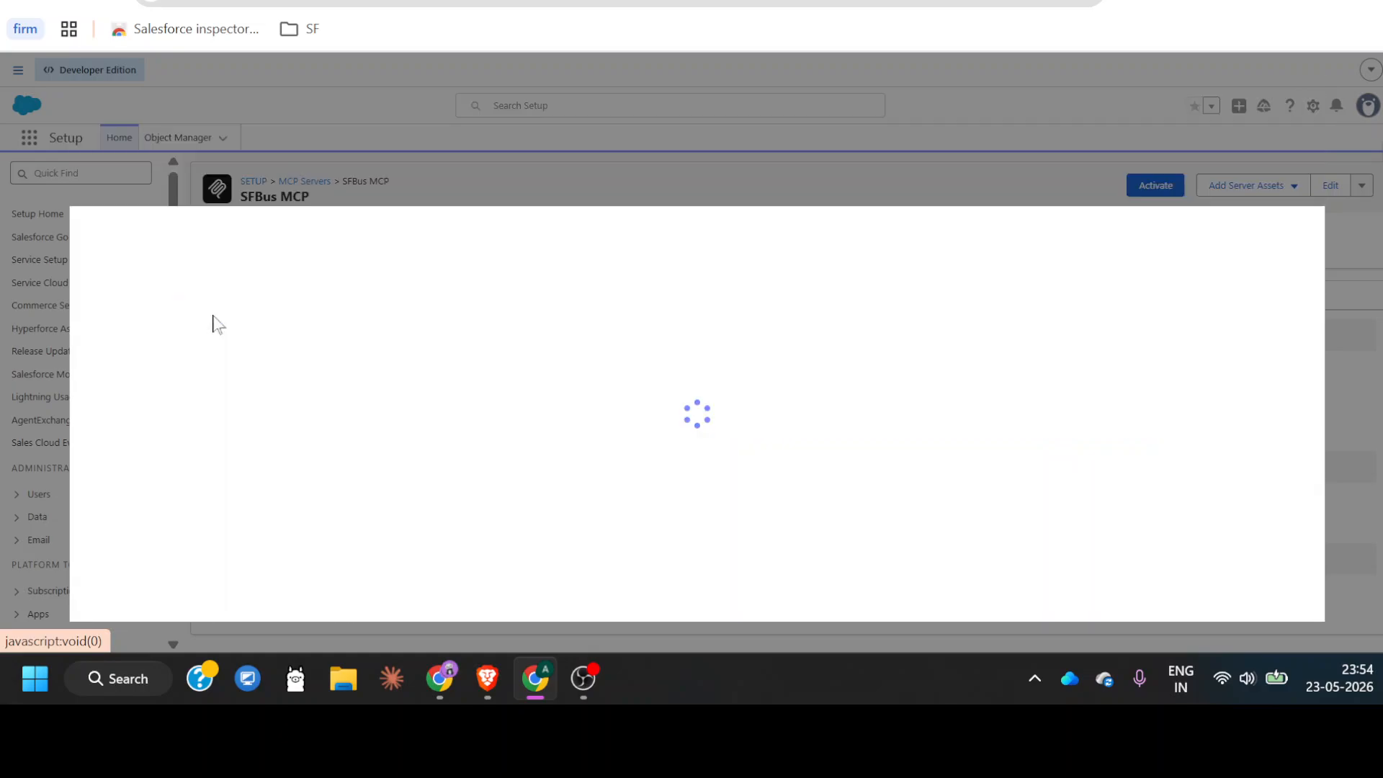
pyautogui.scroll(-10, 217, 349)
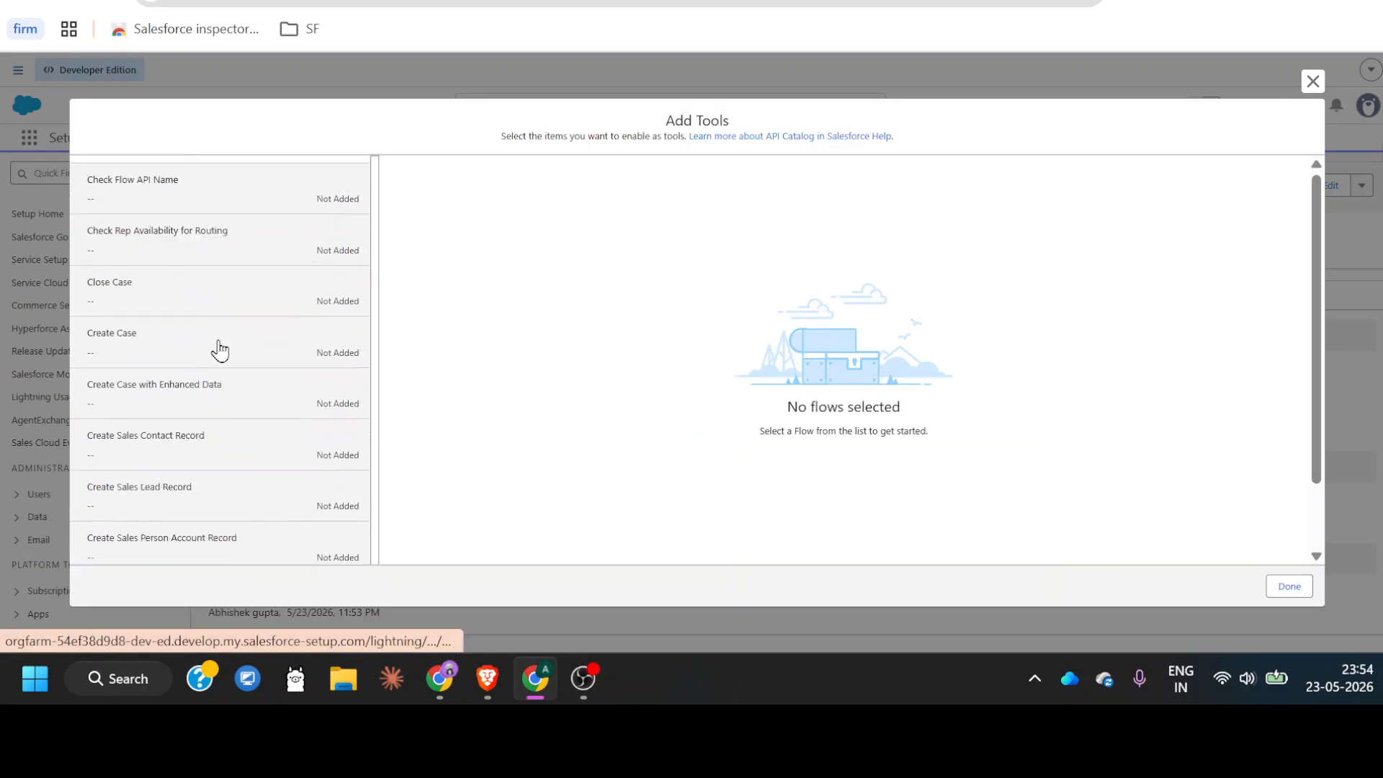
pyautogui.scroll(10, 217, 349)
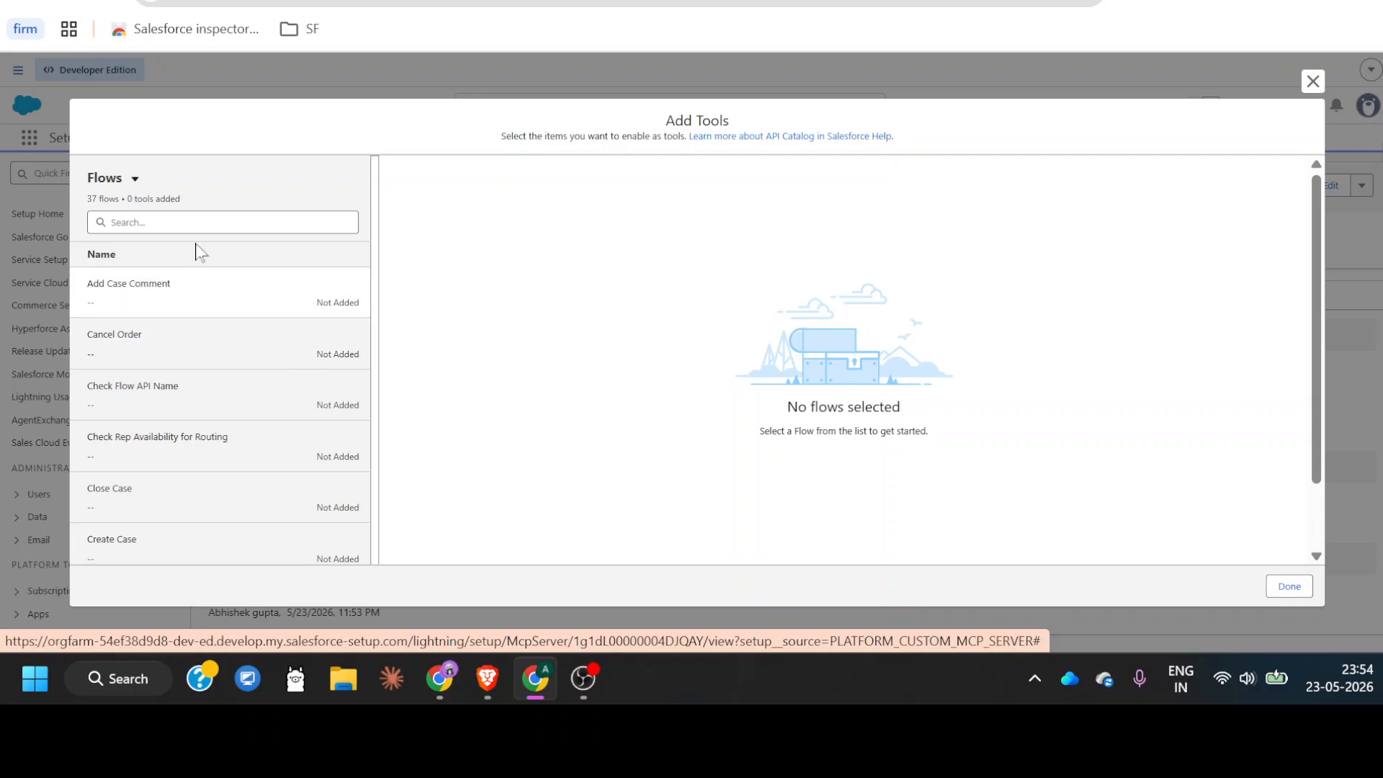
pyautogui.click(133, 178)
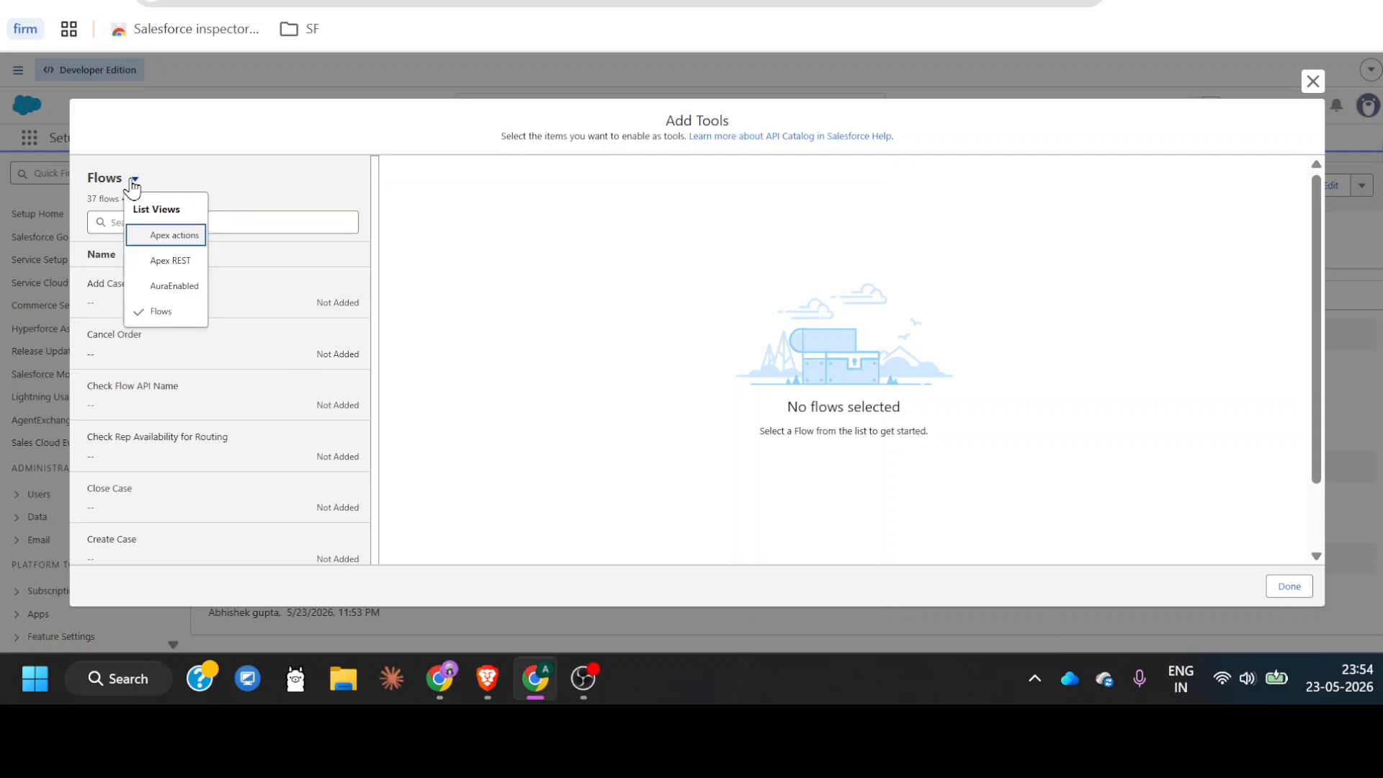
pyautogui.click(171, 238)
pyautogui.click(225, 224)
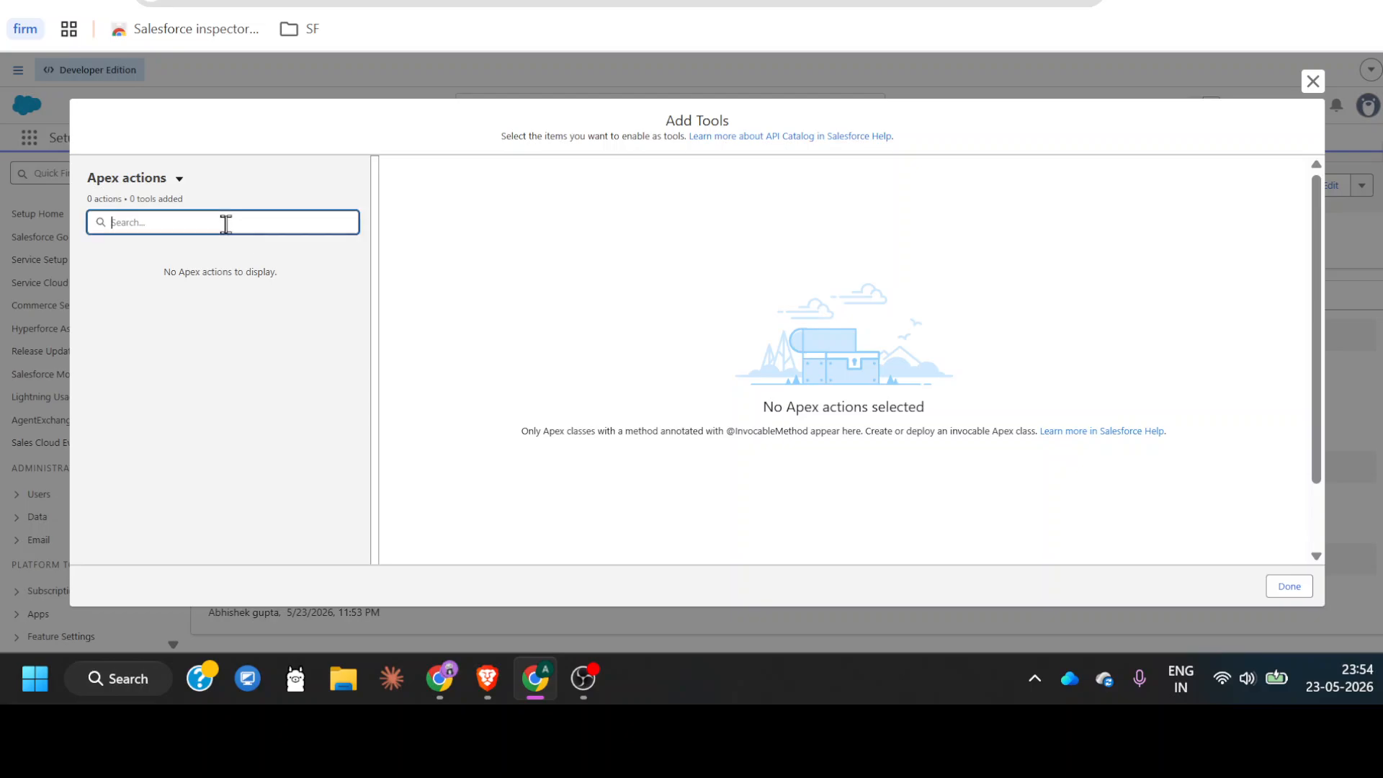
pyautogui.click(173, 184)
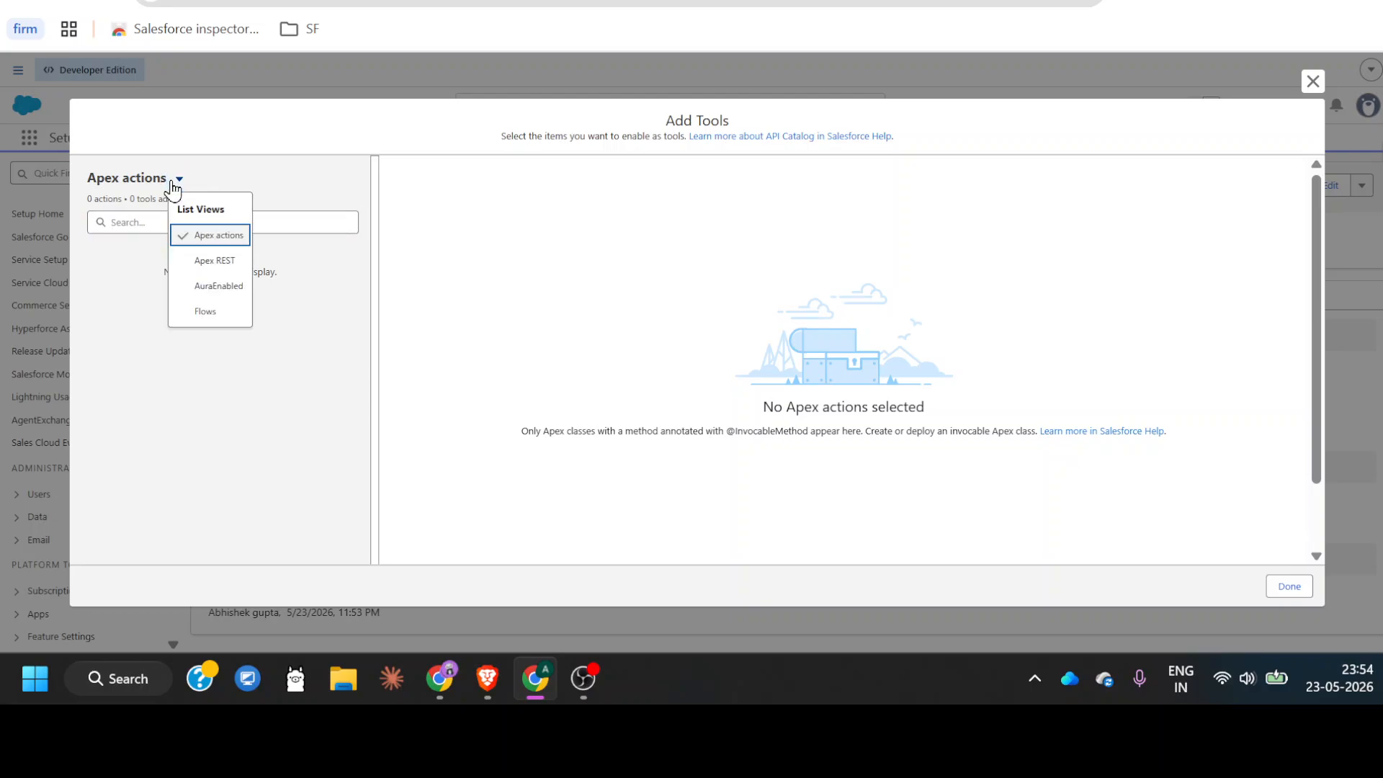
pyautogui.click(211, 260)
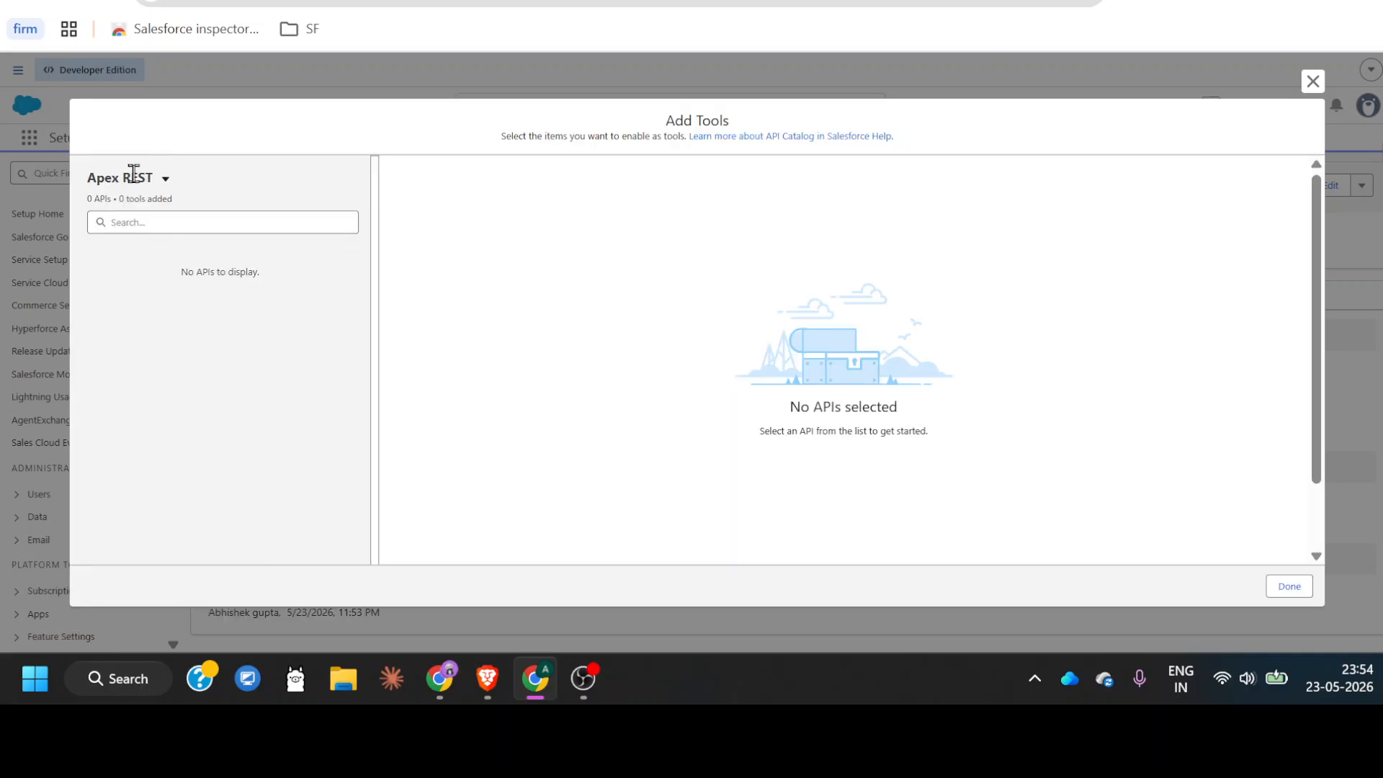
pyautogui.click(164, 179)
pyautogui.click(180, 288)
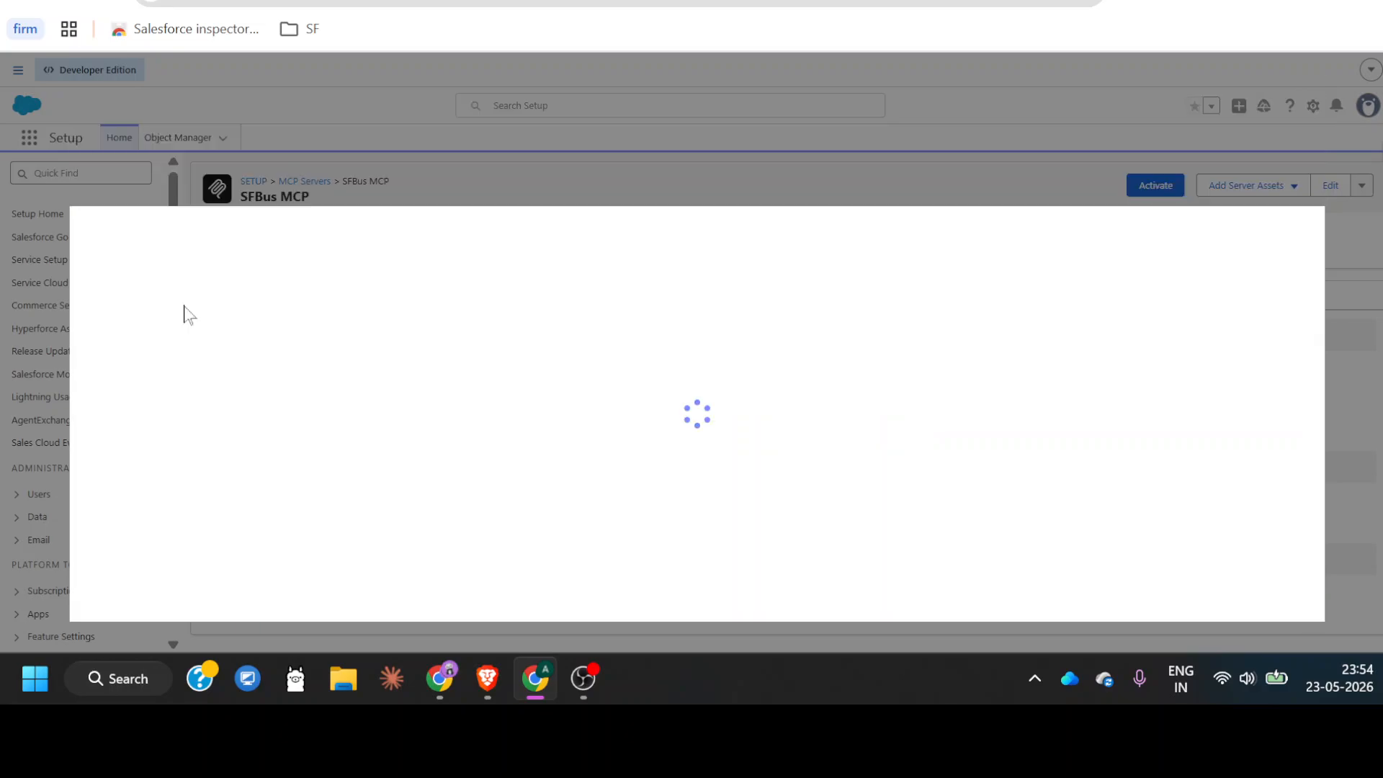
pyautogui.click(265, 303)
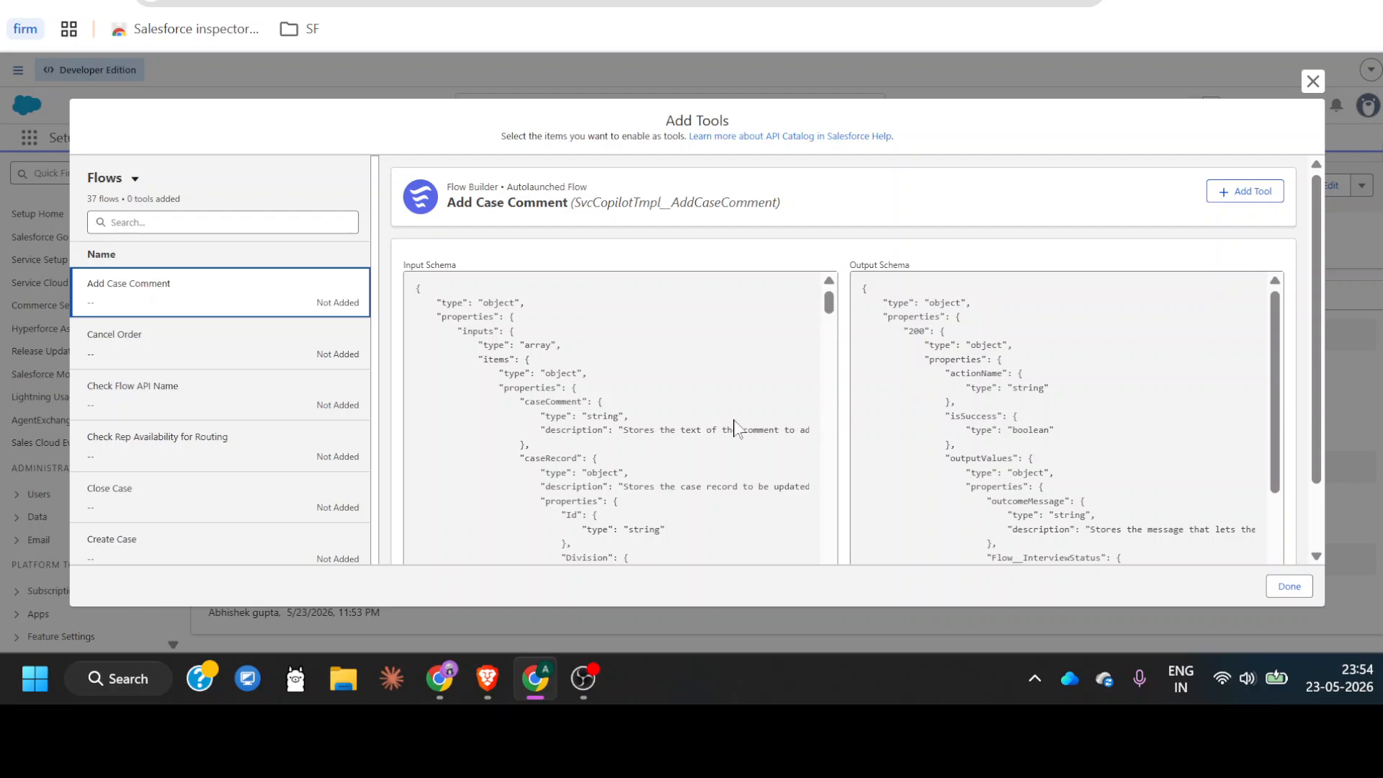
pyautogui.scroll(-5, 734, 425)
pyautogui.scroll(5, 735, 425)
pyautogui.click(1313, 81)
pyautogui.click(1289, 187)
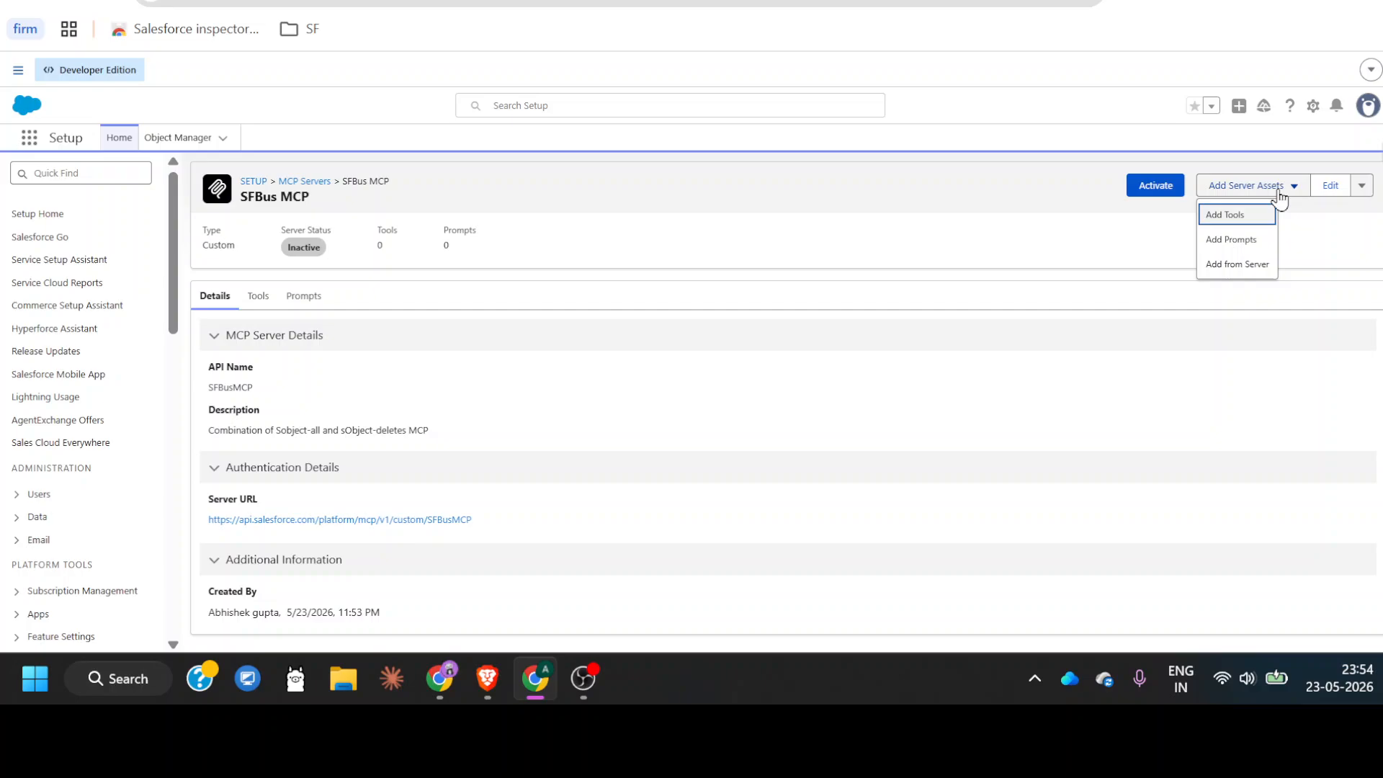
pyautogui.click(1245, 242)
pyautogui.click(104, 312)
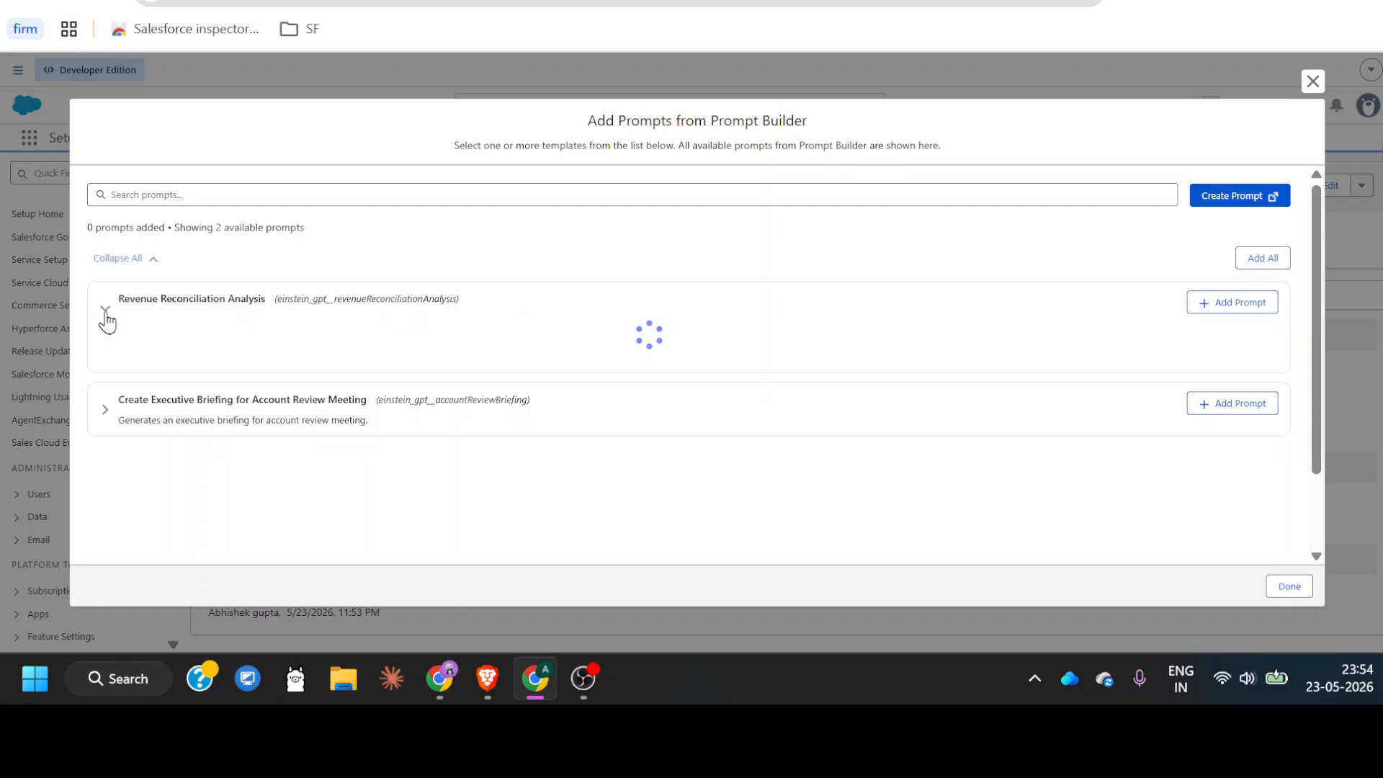
pyautogui.click(104, 464)
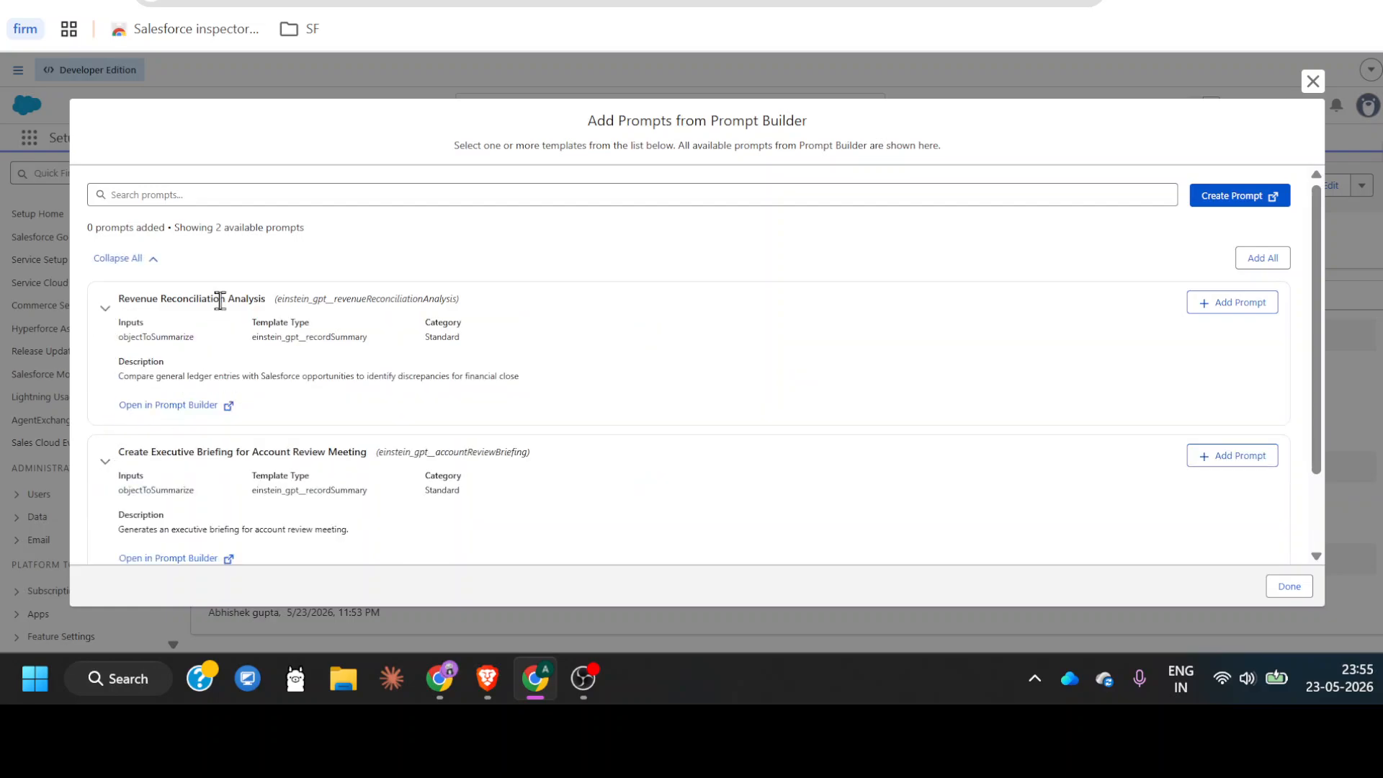
pyautogui.click(104, 311)
pyautogui.click(103, 375)
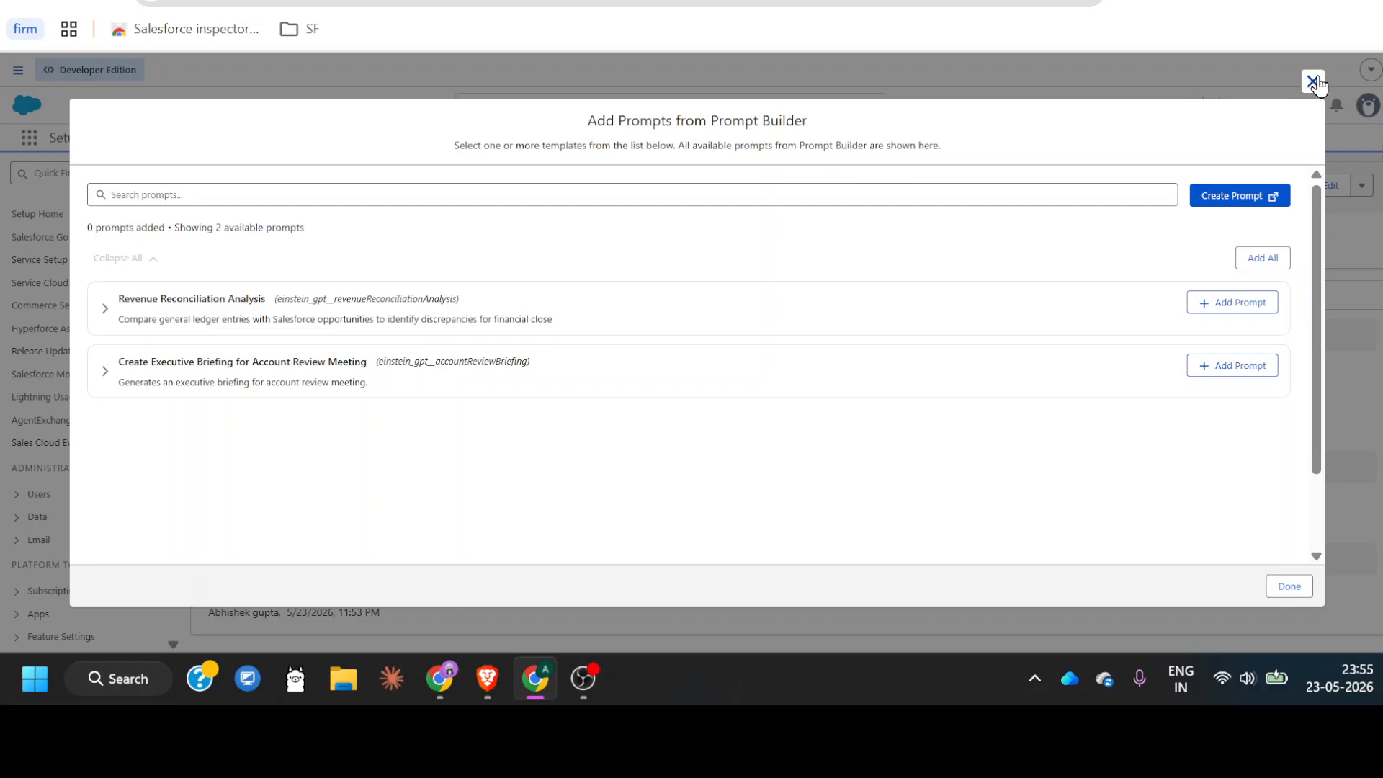
pyautogui.click(1312, 80)
pyautogui.click(1286, 188)
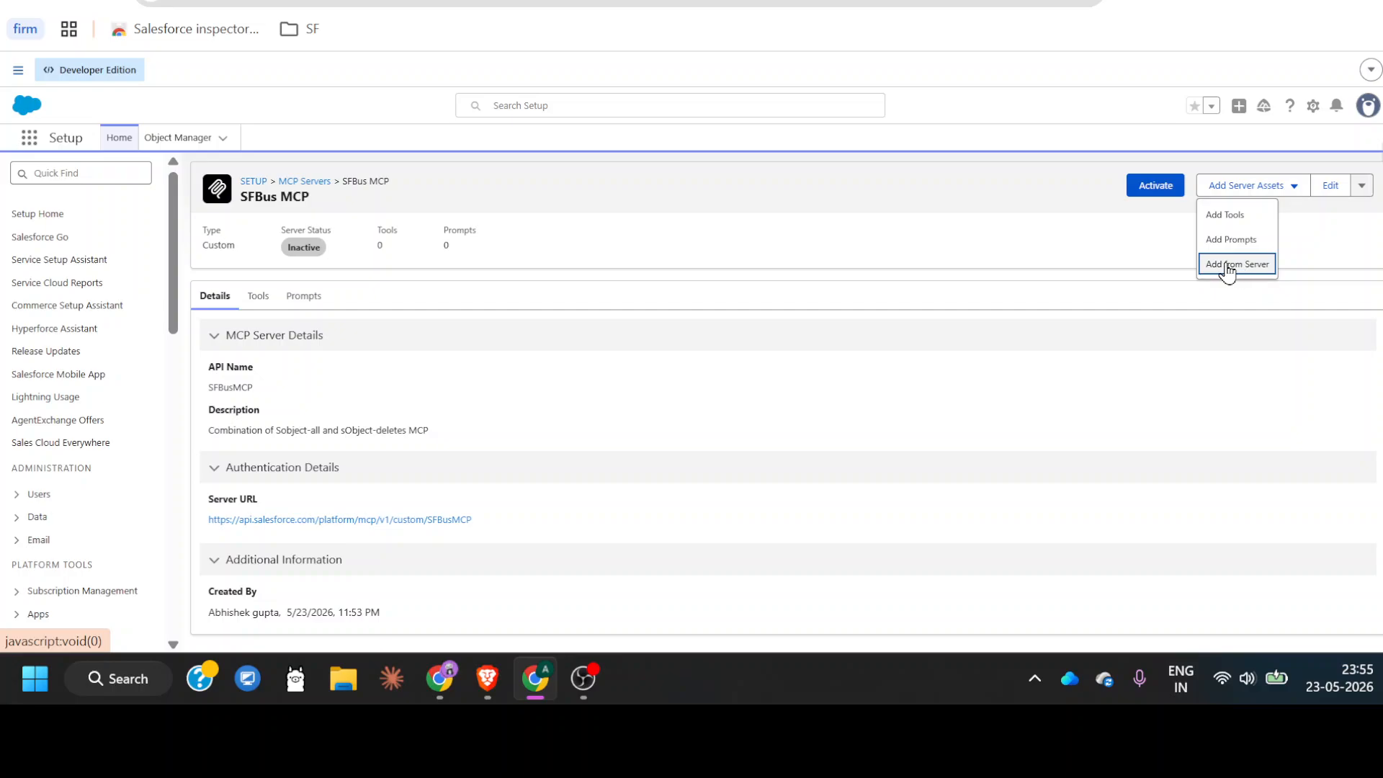
# Import from an existing server and select sobject-all to list its tools
pyautogui.click(1259, 272)
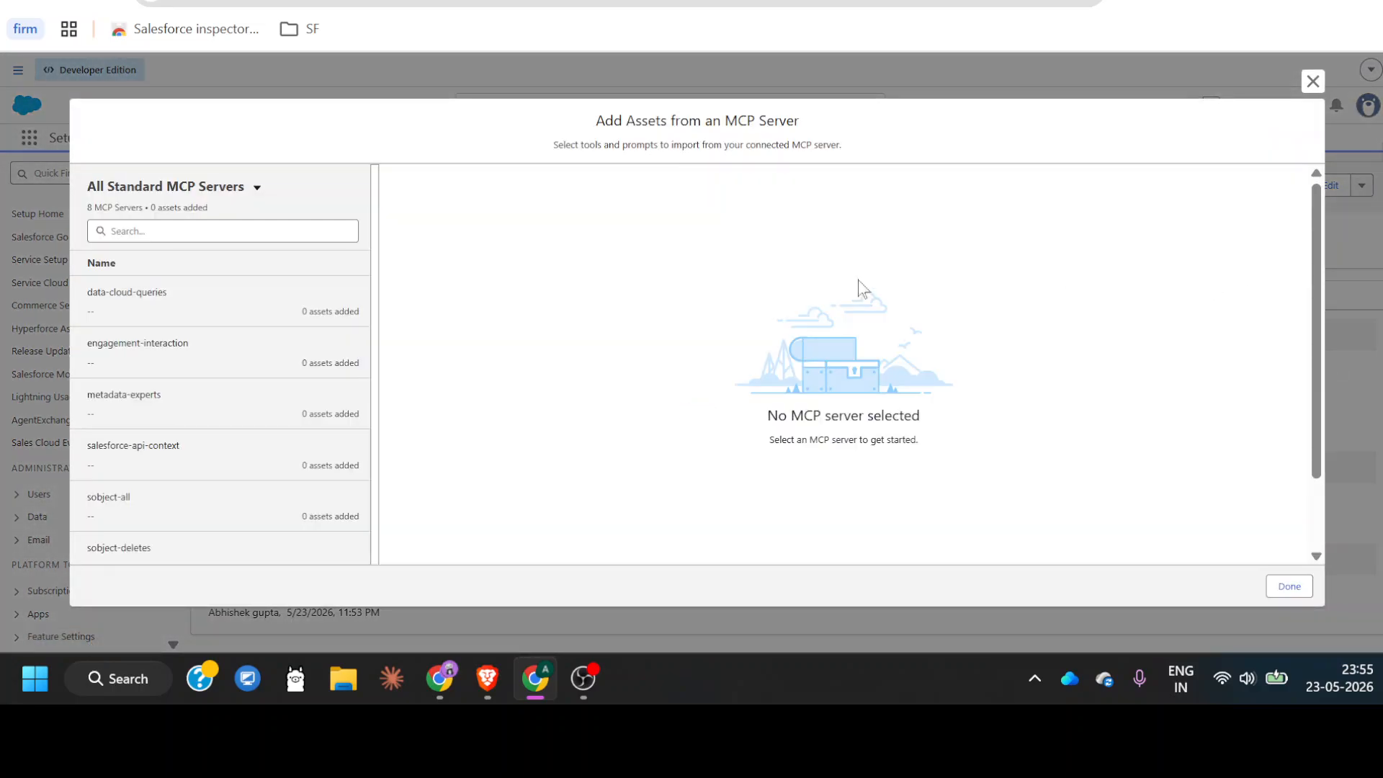
pyautogui.click(266, 236)
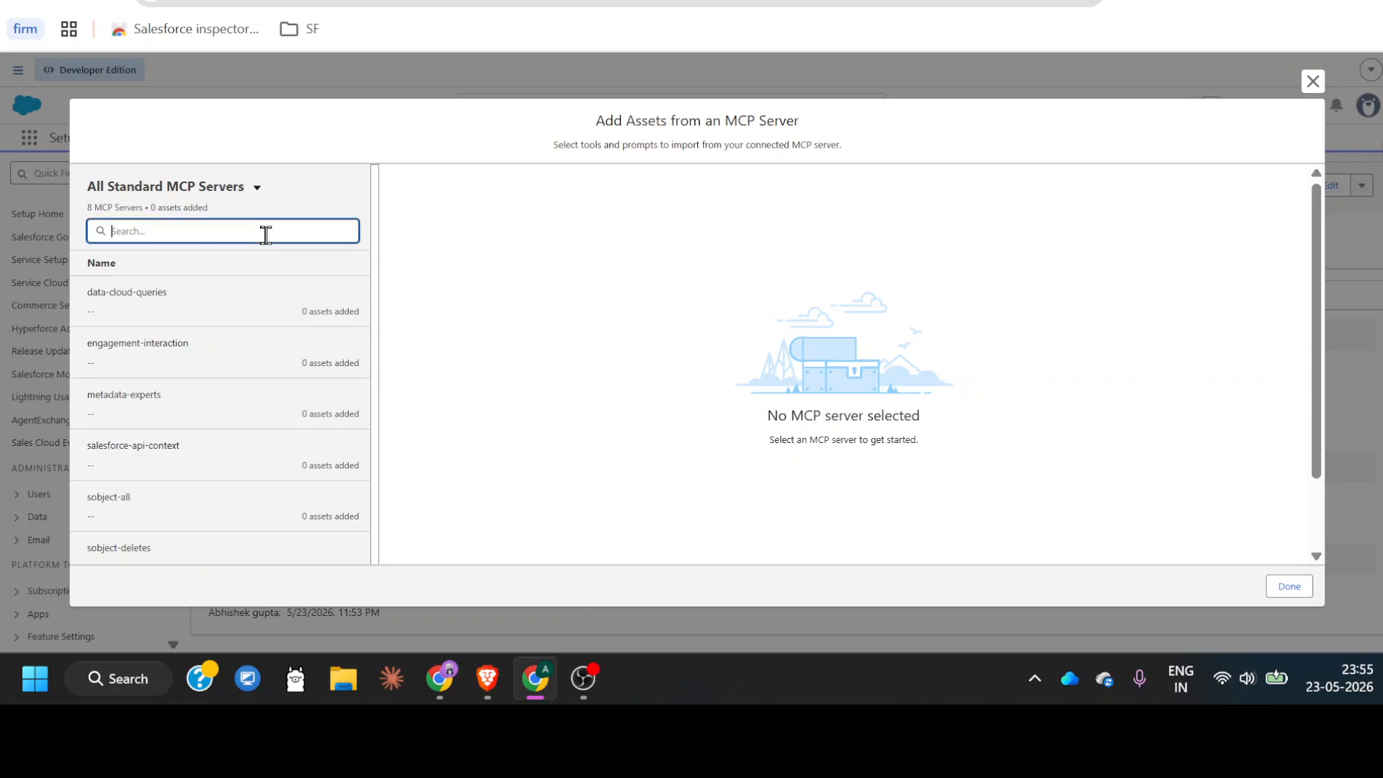
pyautogui.scroll(-1, 173, 504)
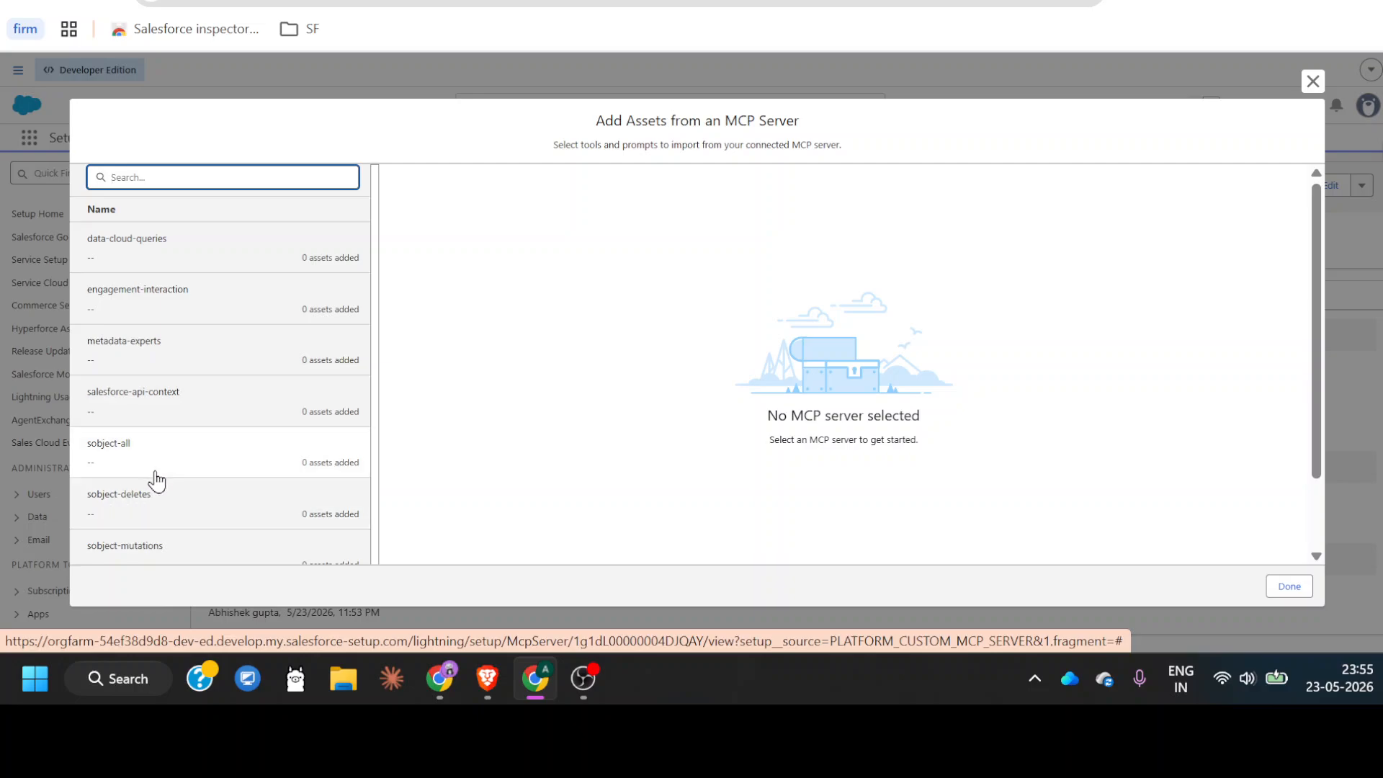
pyautogui.click(201, 454)
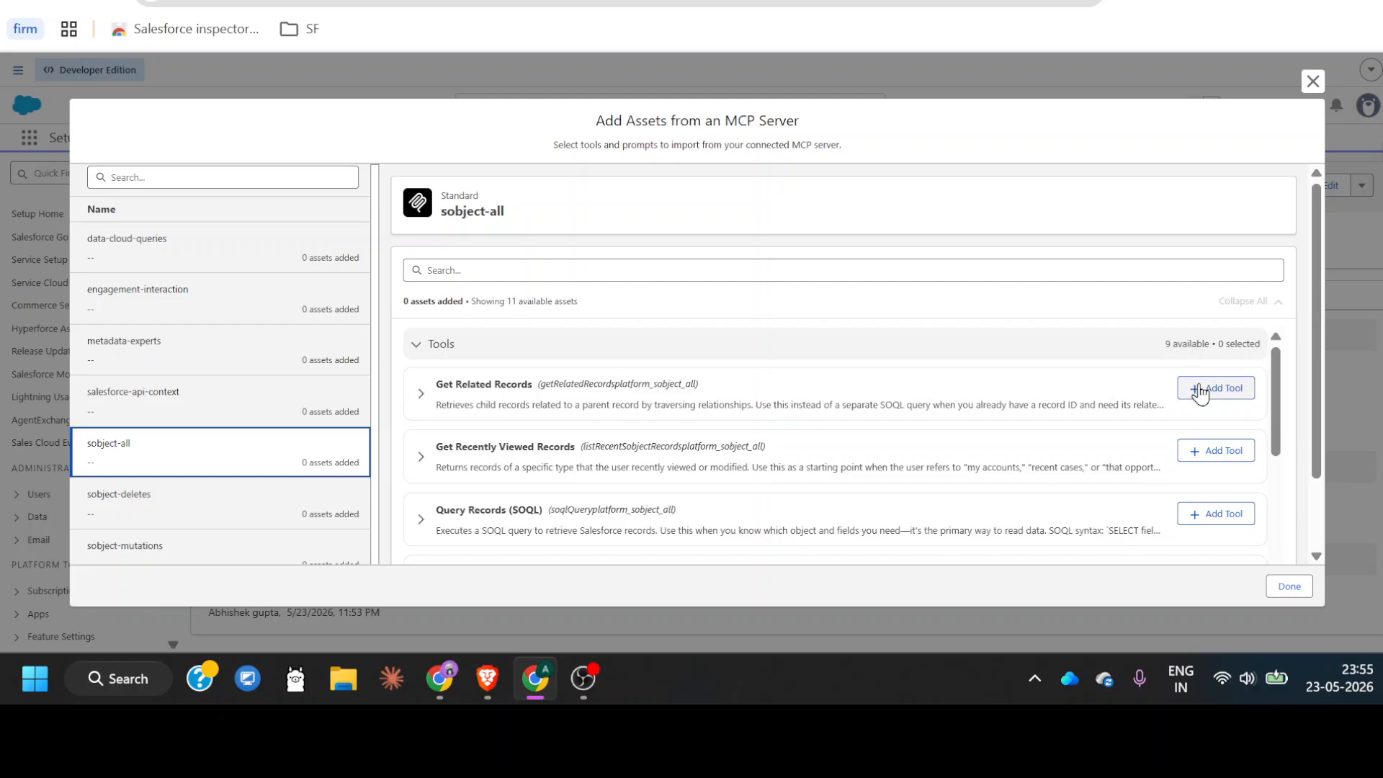
# Add all nine sobject-all tools, from Get Related Records through Update Related Record
pyautogui.click(1198, 388)
pyautogui.click(1204, 450)
pyautogui.scroll(-1, 1208, 453)
pyautogui.click(1208, 450)
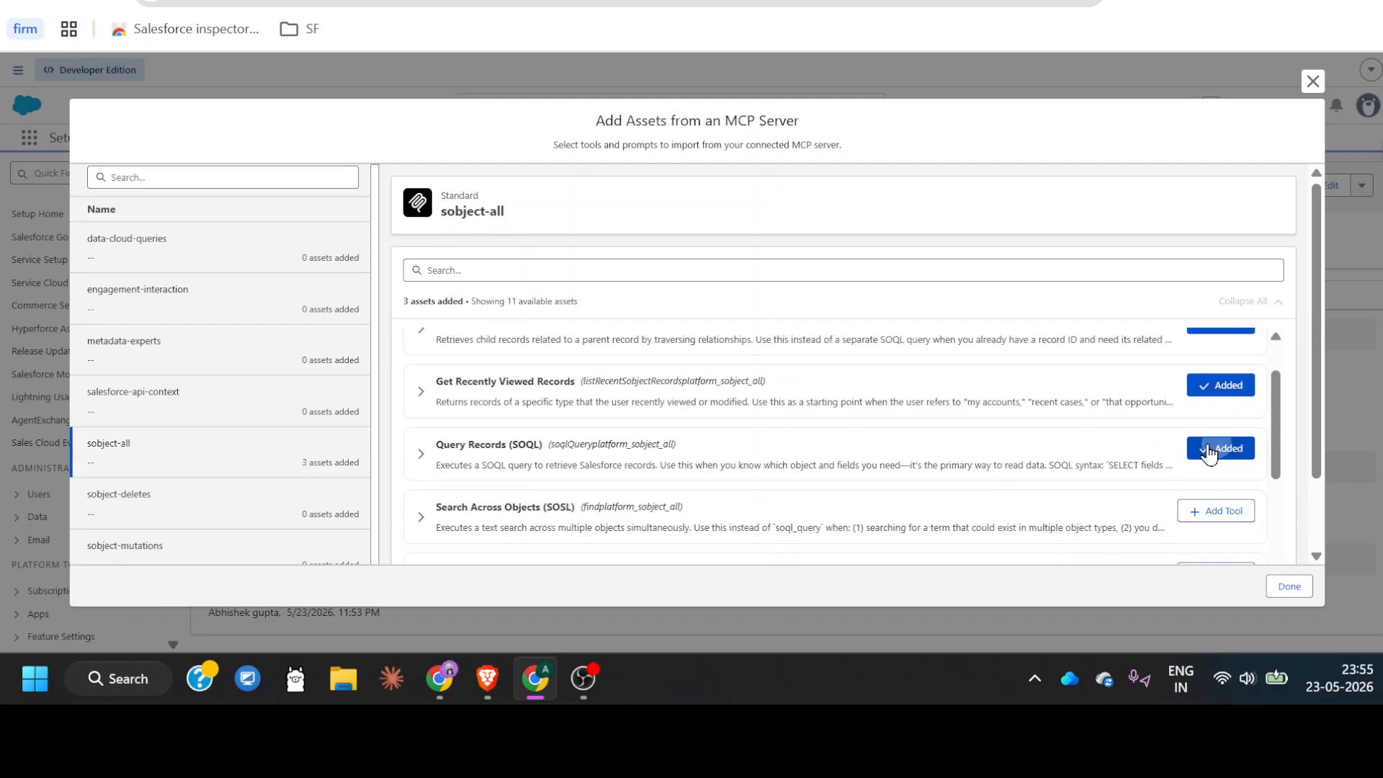
pyautogui.scroll(-1, 1207, 450)
pyautogui.click(1201, 421)
pyautogui.click(1196, 479)
pyautogui.scroll(-2, 1199, 464)
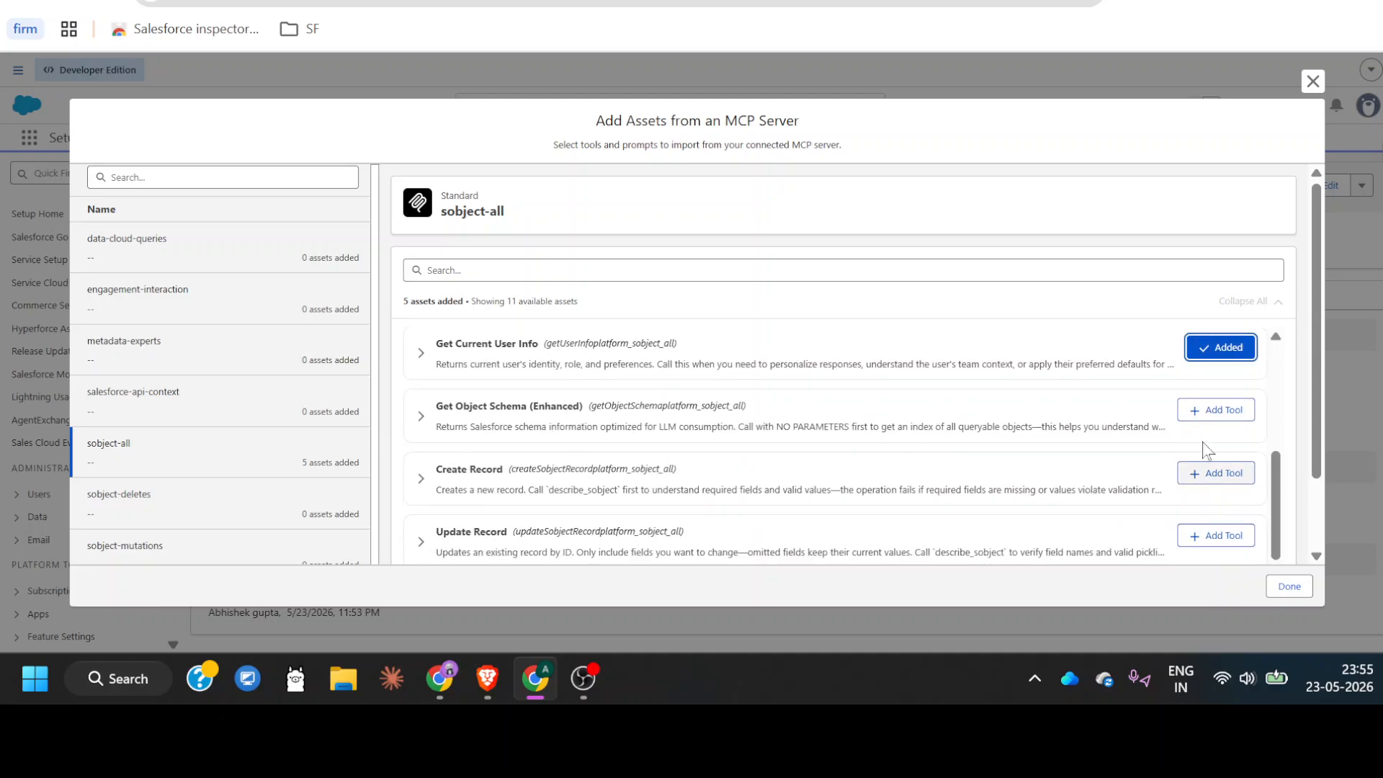
pyautogui.click(1217, 406)
pyautogui.click(1203, 474)
pyautogui.scroll(-1, 1201, 475)
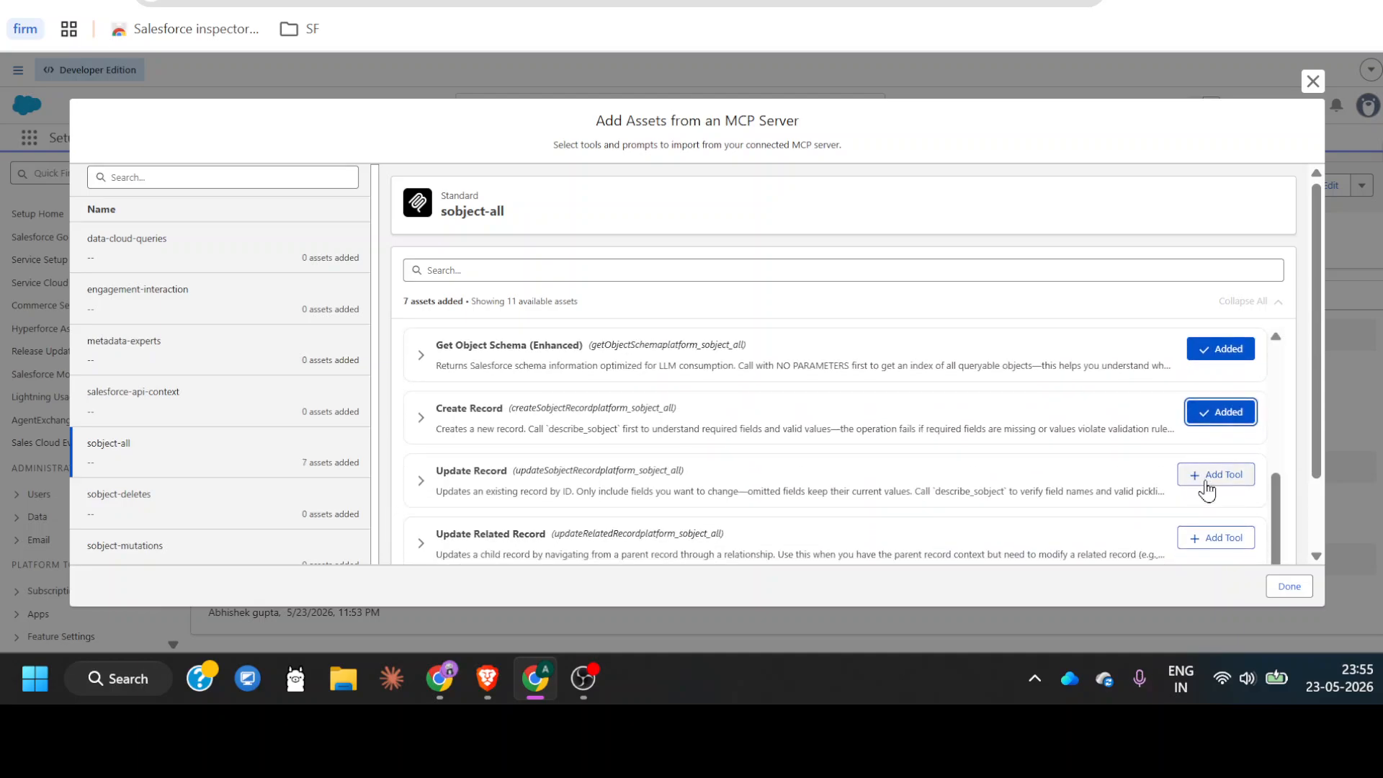
pyautogui.click(1200, 475)
pyautogui.scroll(-1, 1199, 490)
pyautogui.click(1207, 452)
# Add the Create Executive Briefing and Revenue Reconciliation Analysis prompts
pyautogui.scroll(-1, 1008, 512)
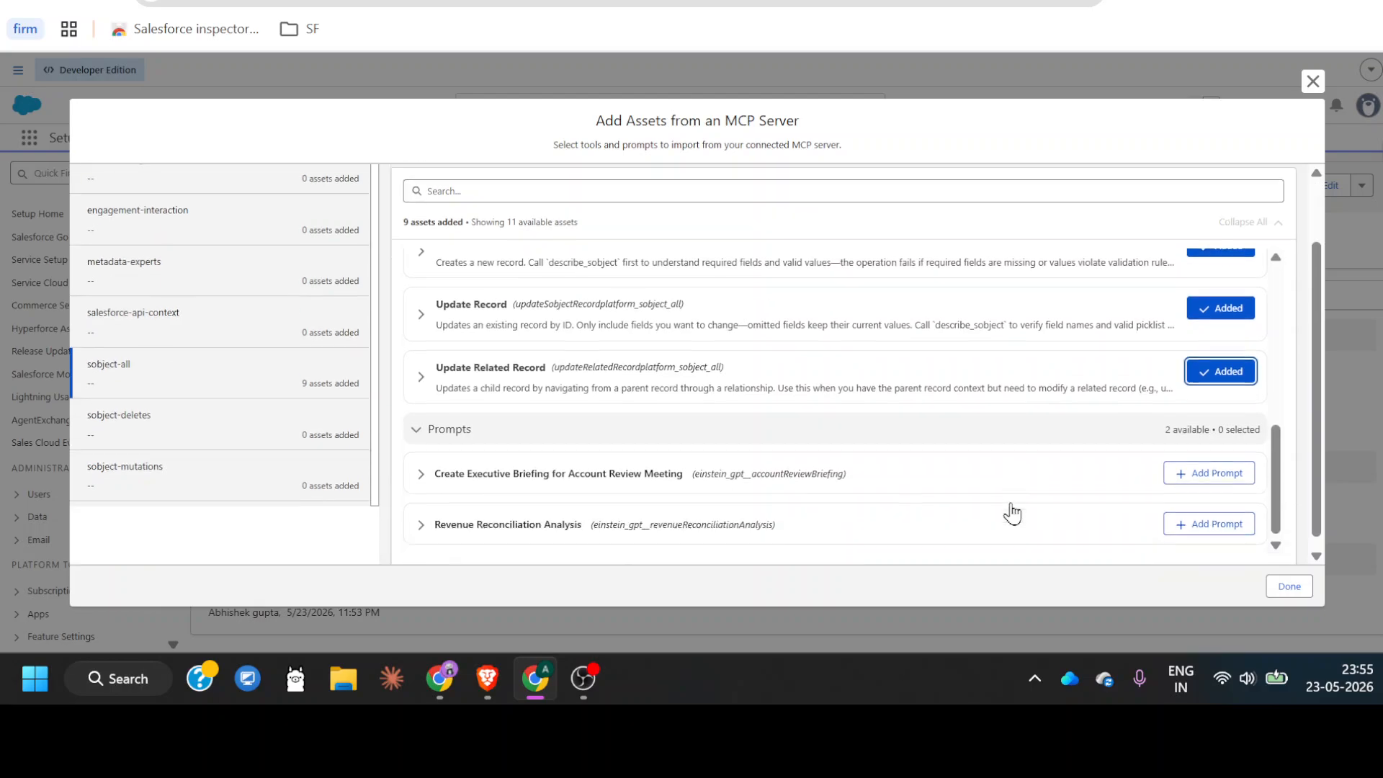
pyautogui.click(1201, 467)
pyautogui.click(1192, 514)
pyautogui.rightClick(877, 494)
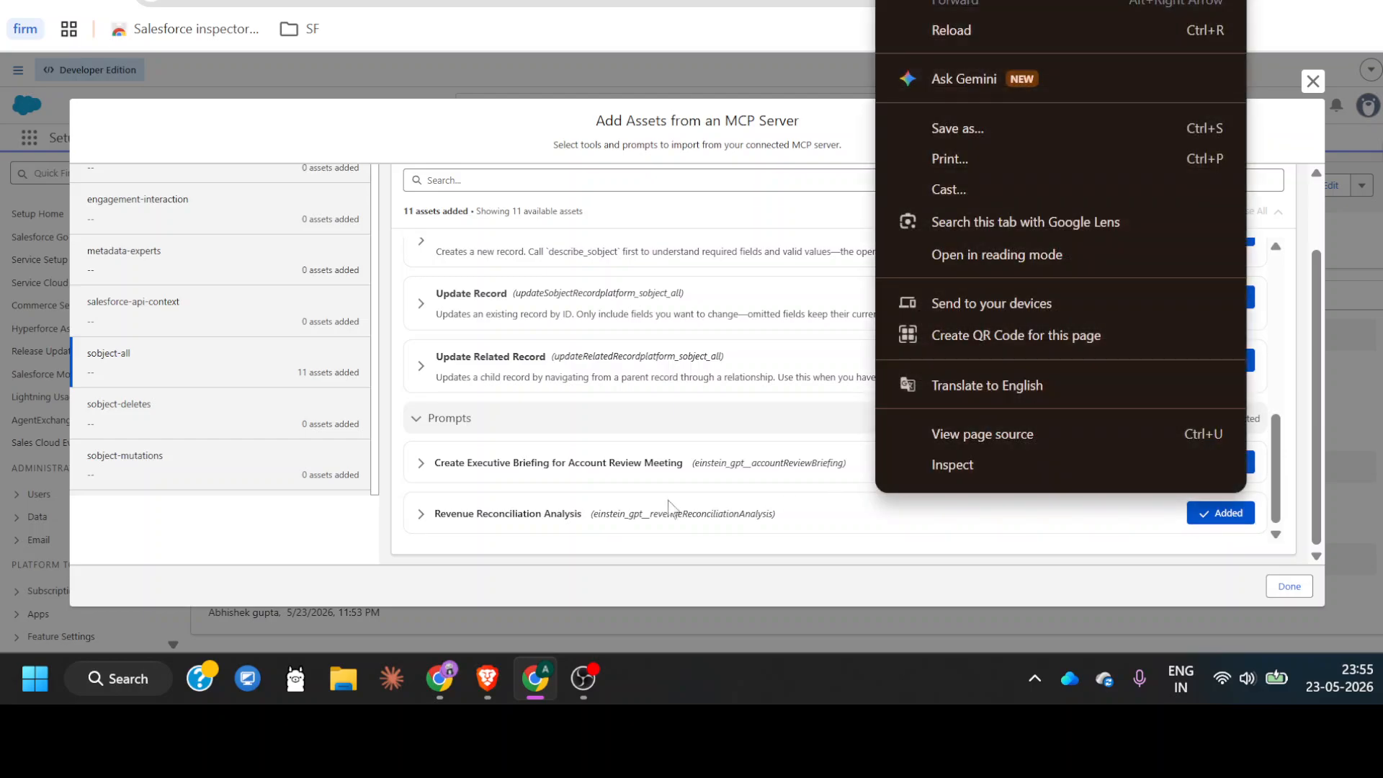
pyautogui.click(550, 522)
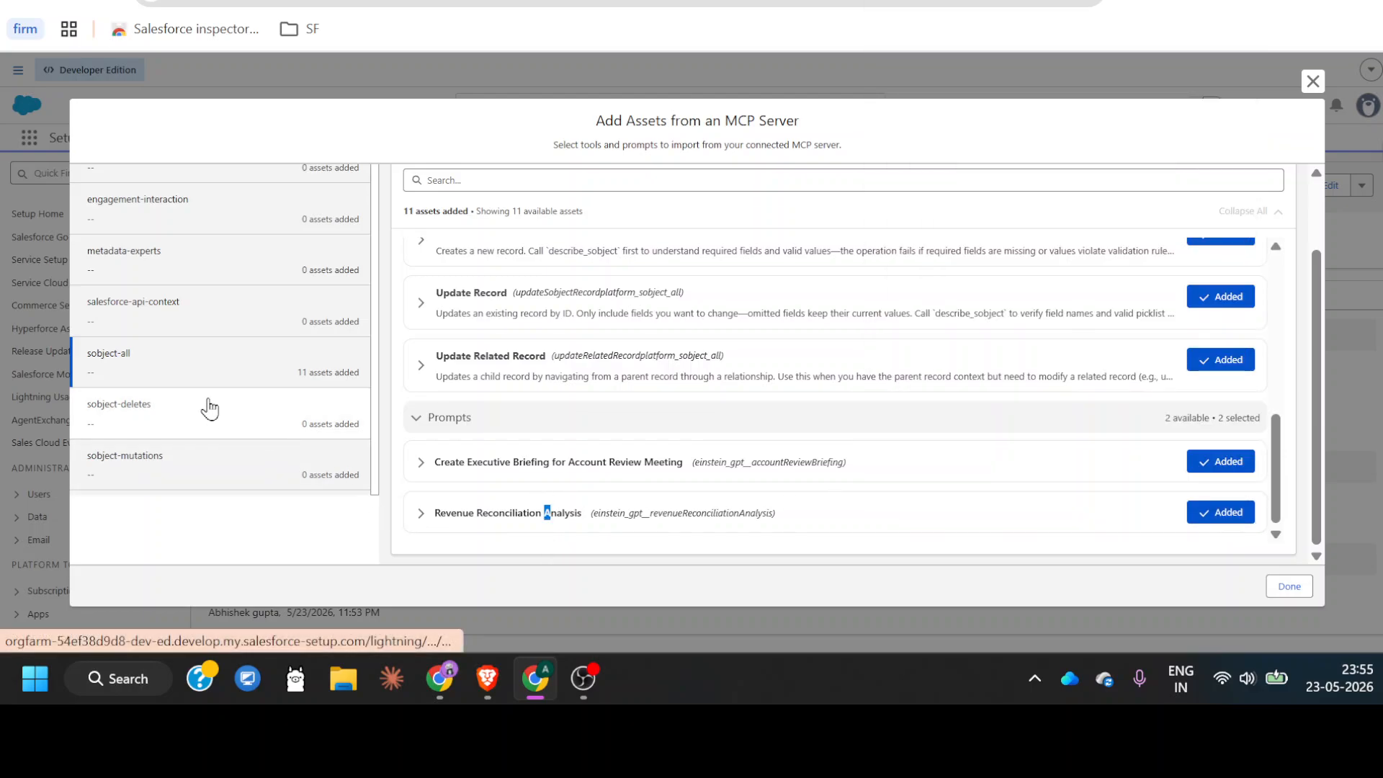
pyautogui.scroll(5, 543, 344)
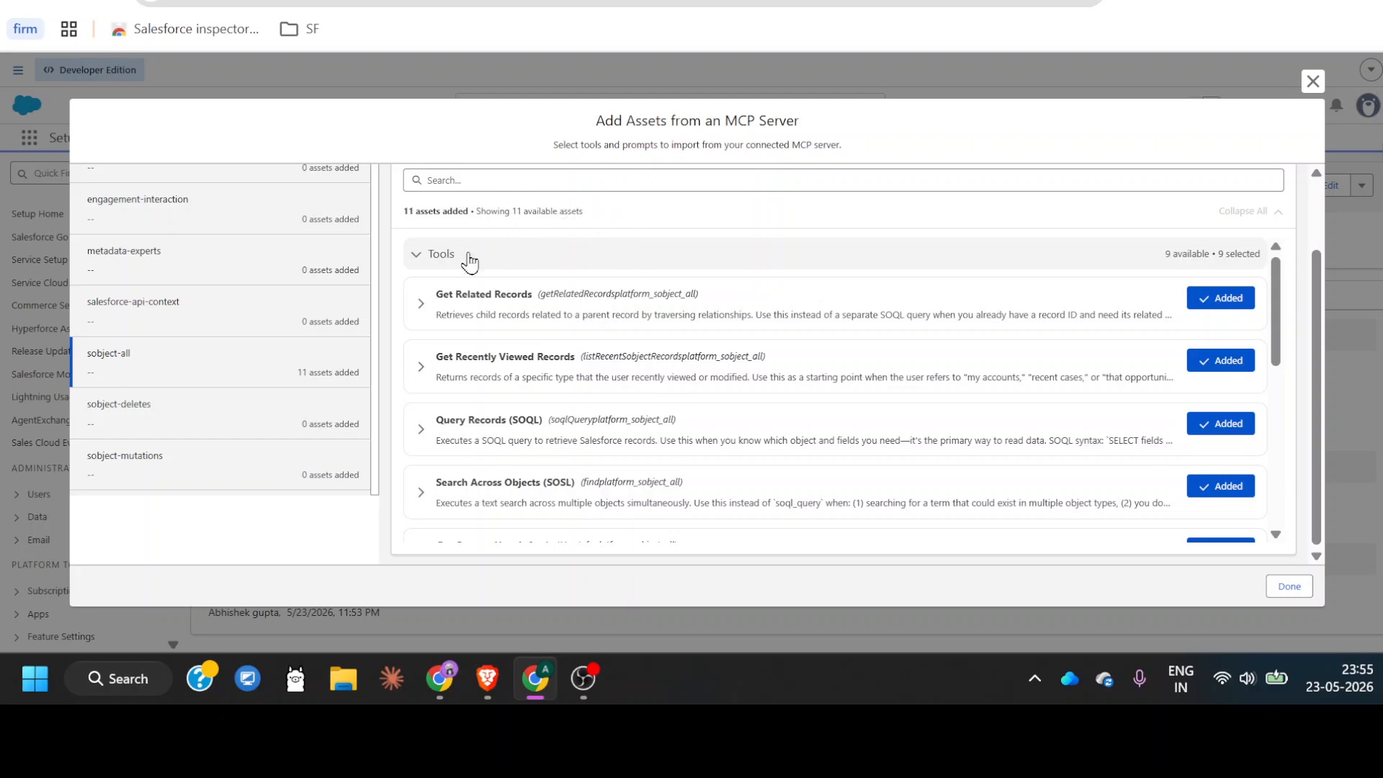
# Select sobject-deletes and add Get Related Records, Get Recently Viewed Records and Query Records (SOQL)
pyautogui.click(196, 413)
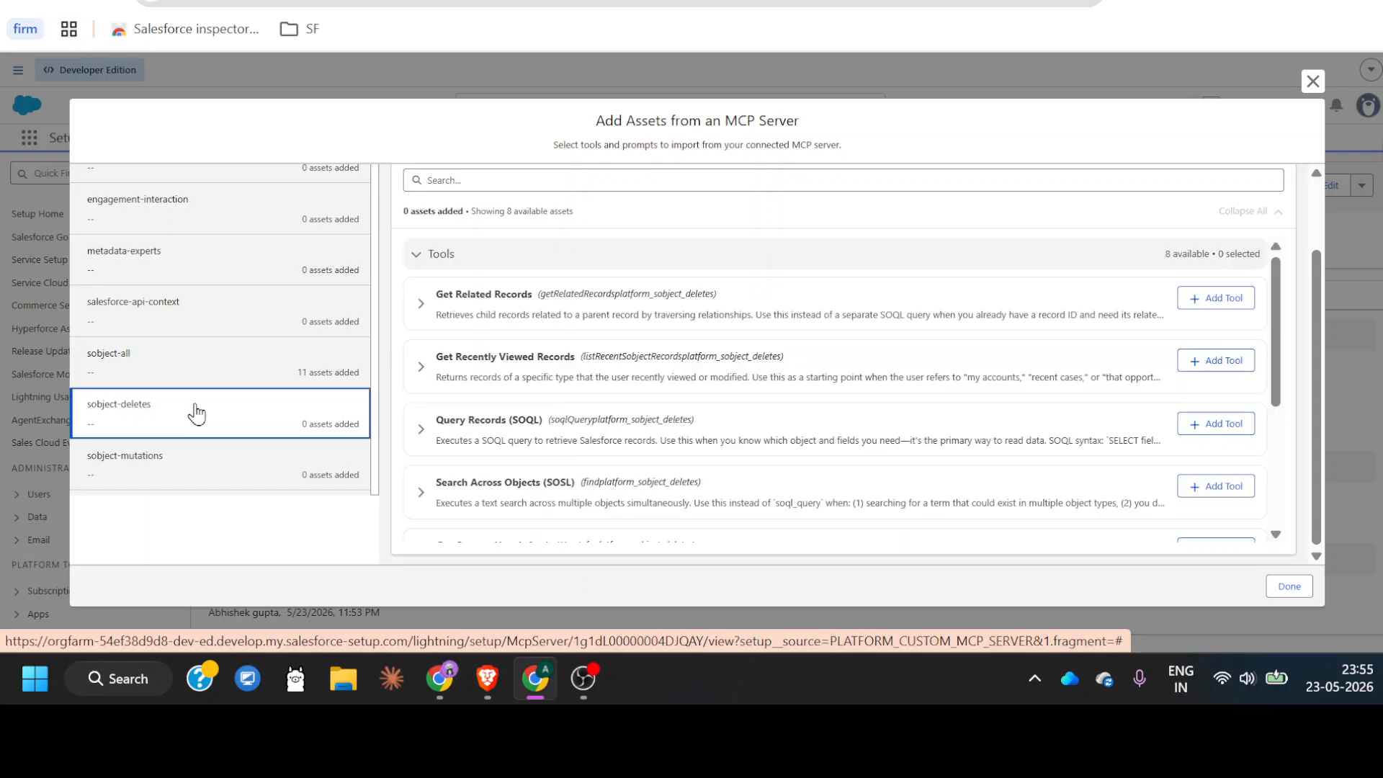
pyautogui.click(1224, 308)
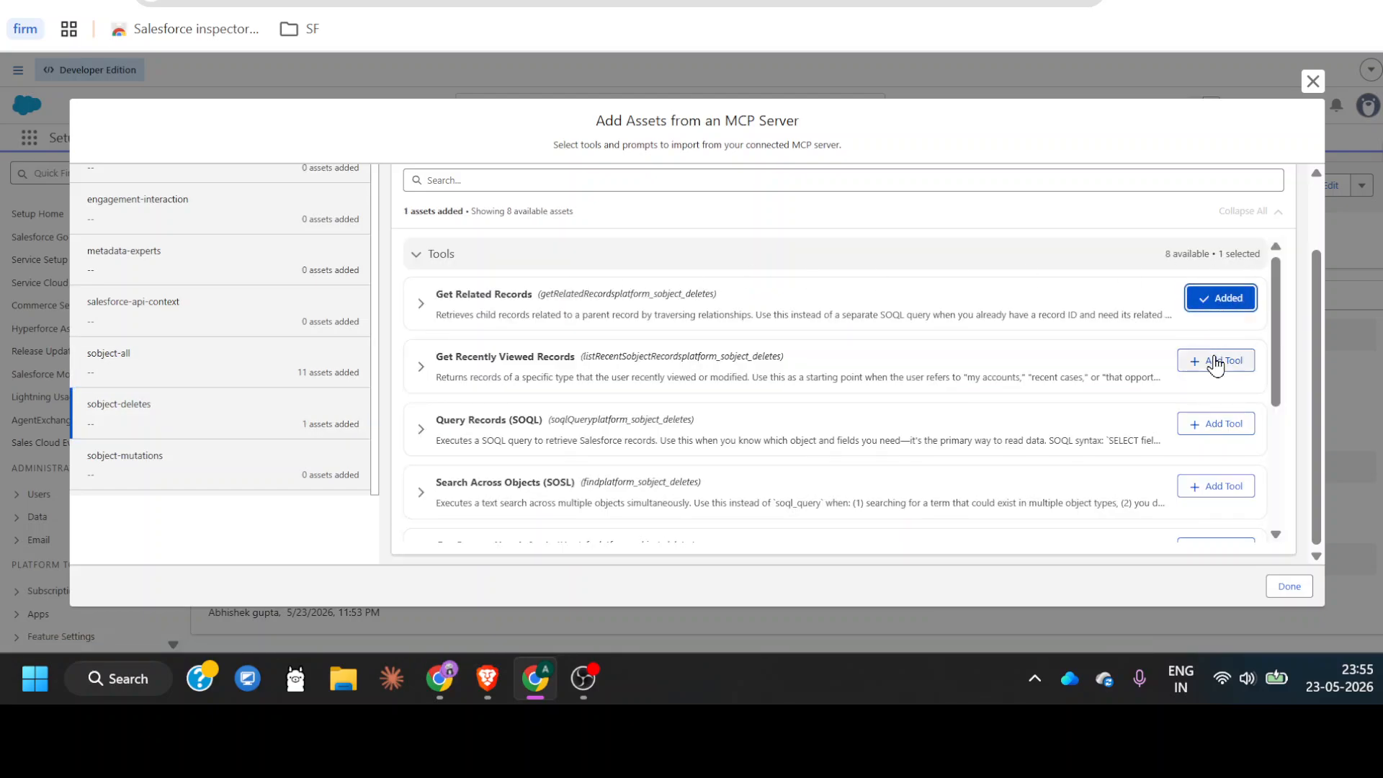
pyautogui.click(1213, 362)
pyautogui.click(1206, 423)
pyautogui.scroll(-1, 1207, 426)
pyautogui.scroll(-2, 1206, 426)
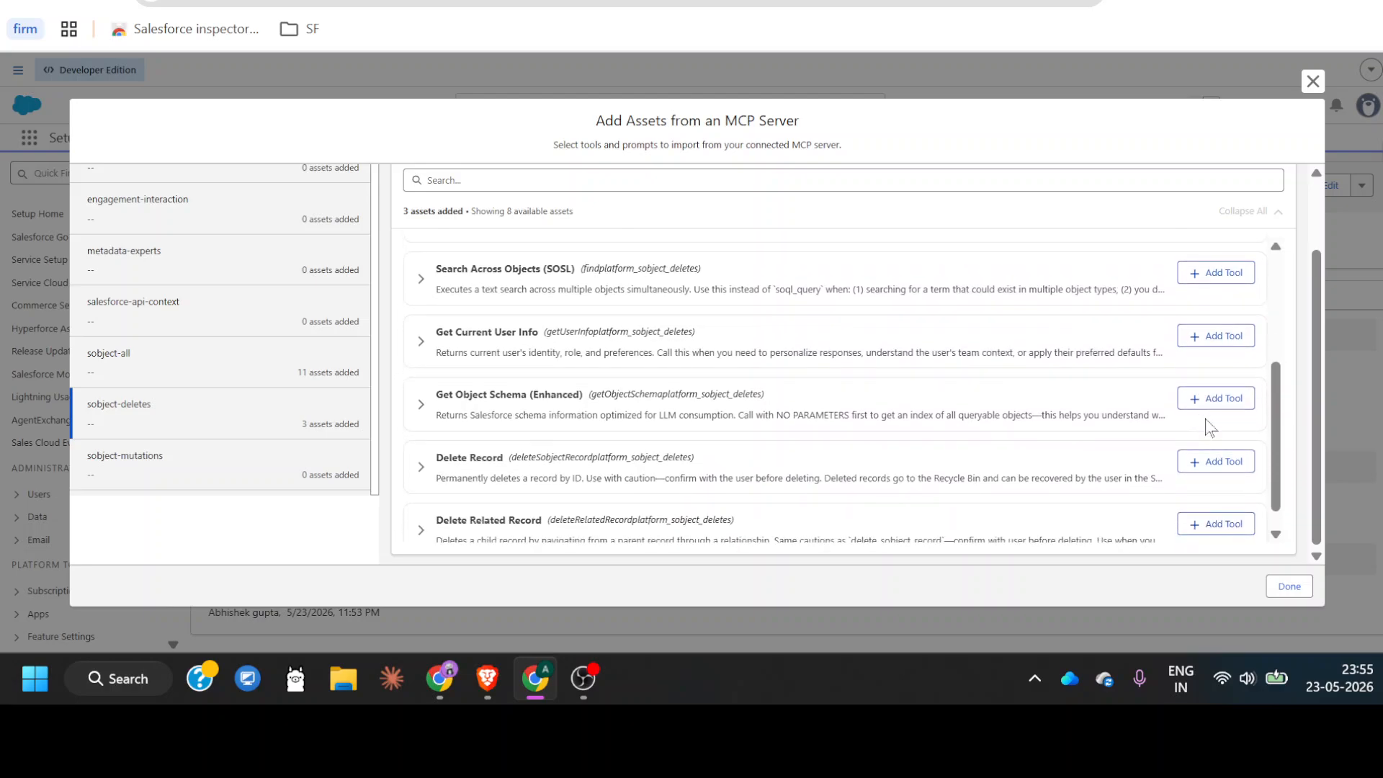
pyautogui.moveTo(439, 433); pyautogui.dragTo(1155, 455)
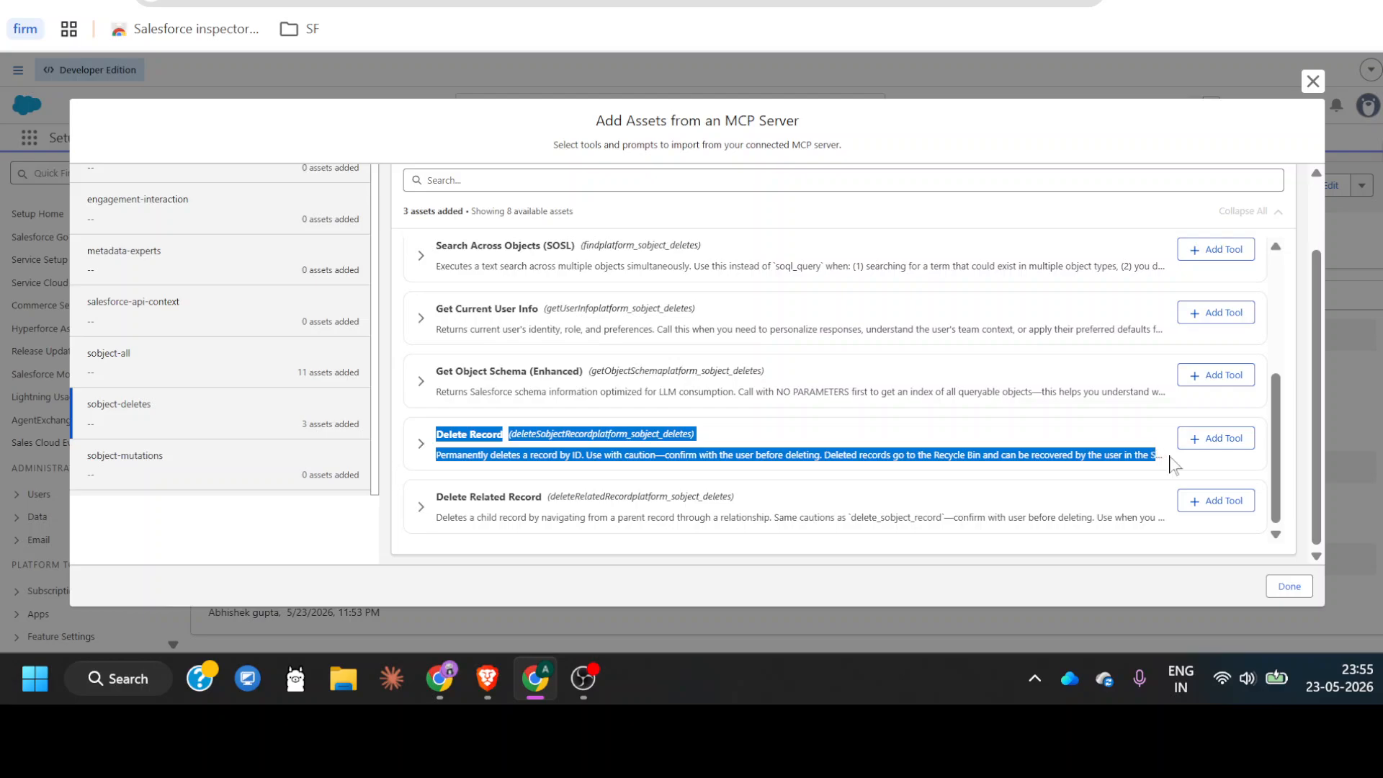
# Add the SOSL, Current User Info, Object Schema, Delete Record and Delete Related Record tools, then finish
pyautogui.click(1221, 250)
pyautogui.click(1210, 315)
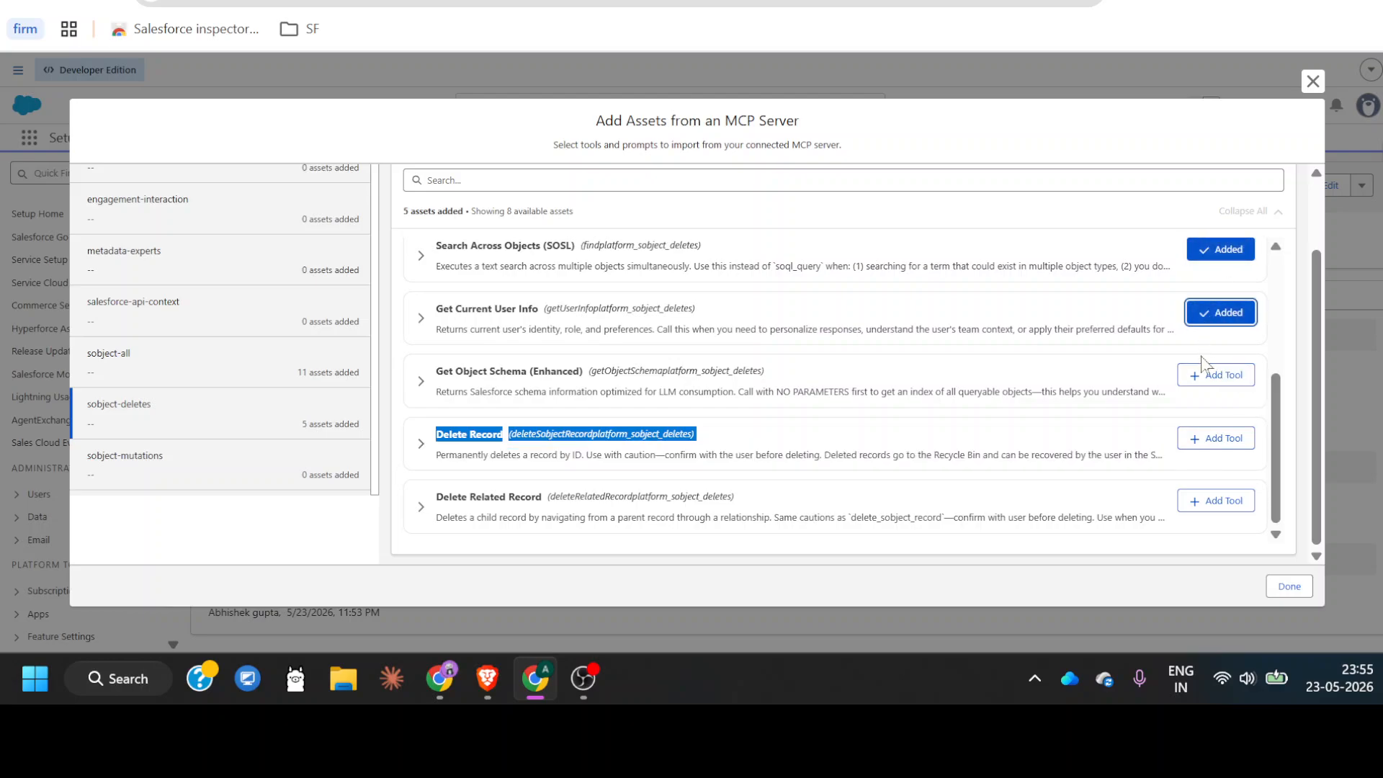
pyautogui.click(1201, 373)
pyautogui.click(1199, 438)
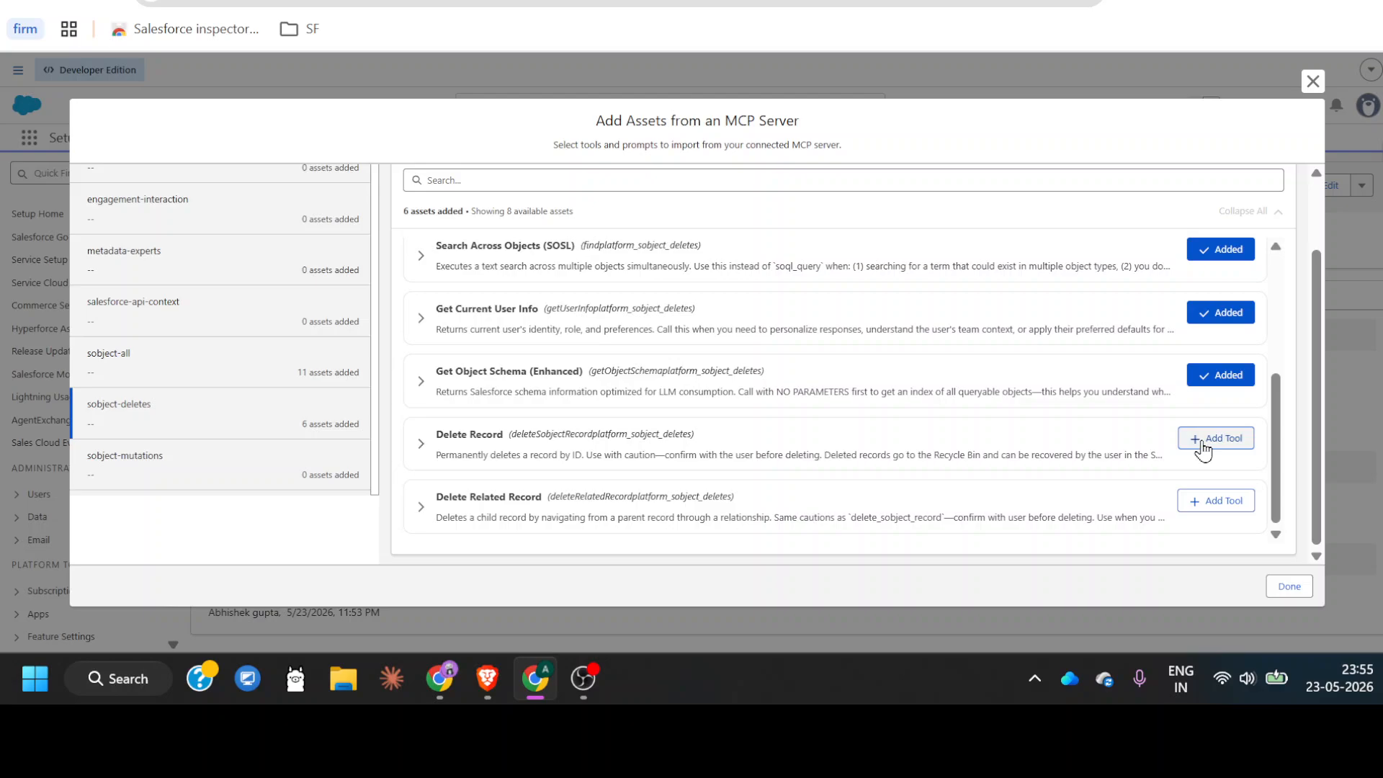
pyautogui.click(1201, 504)
pyautogui.scroll(4, 1201, 506)
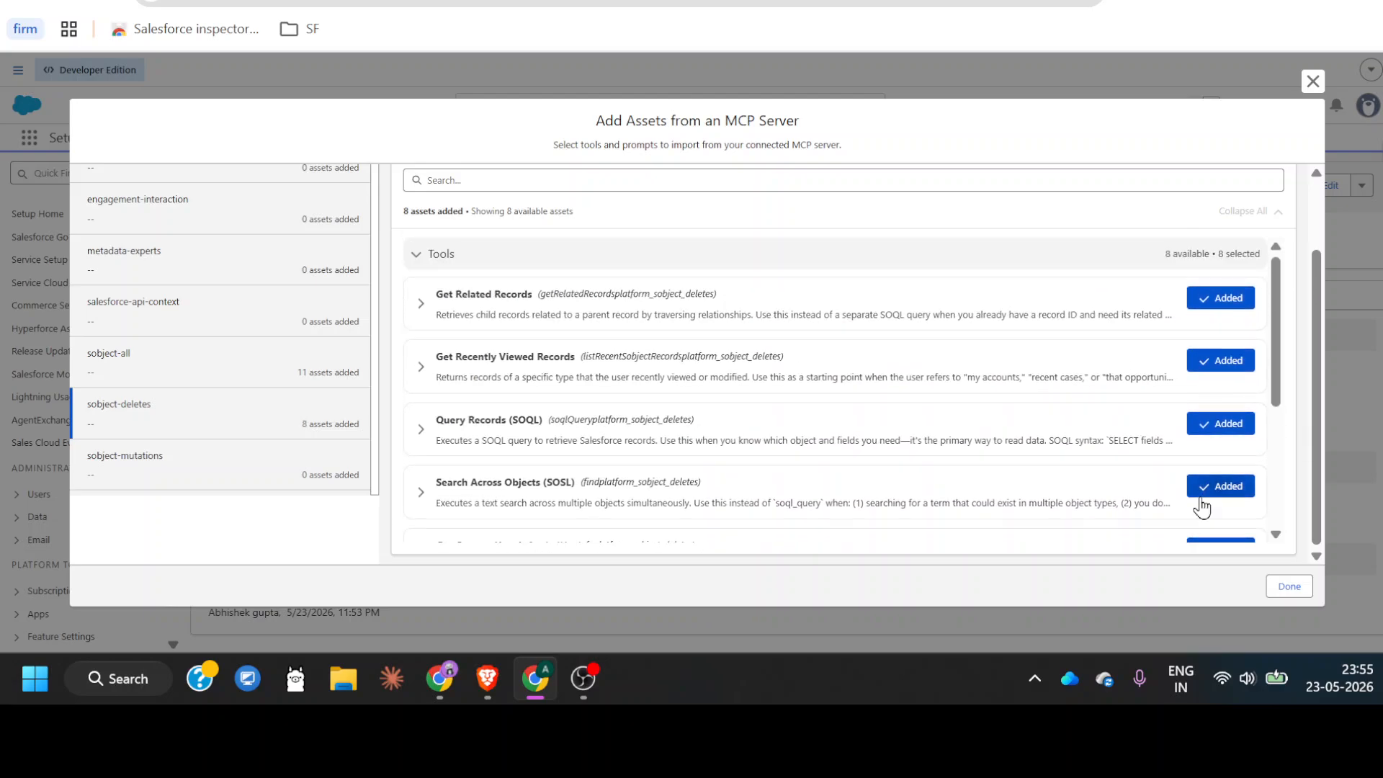
pyautogui.scroll(-4, 1222, 381)
pyautogui.click(1290, 585)
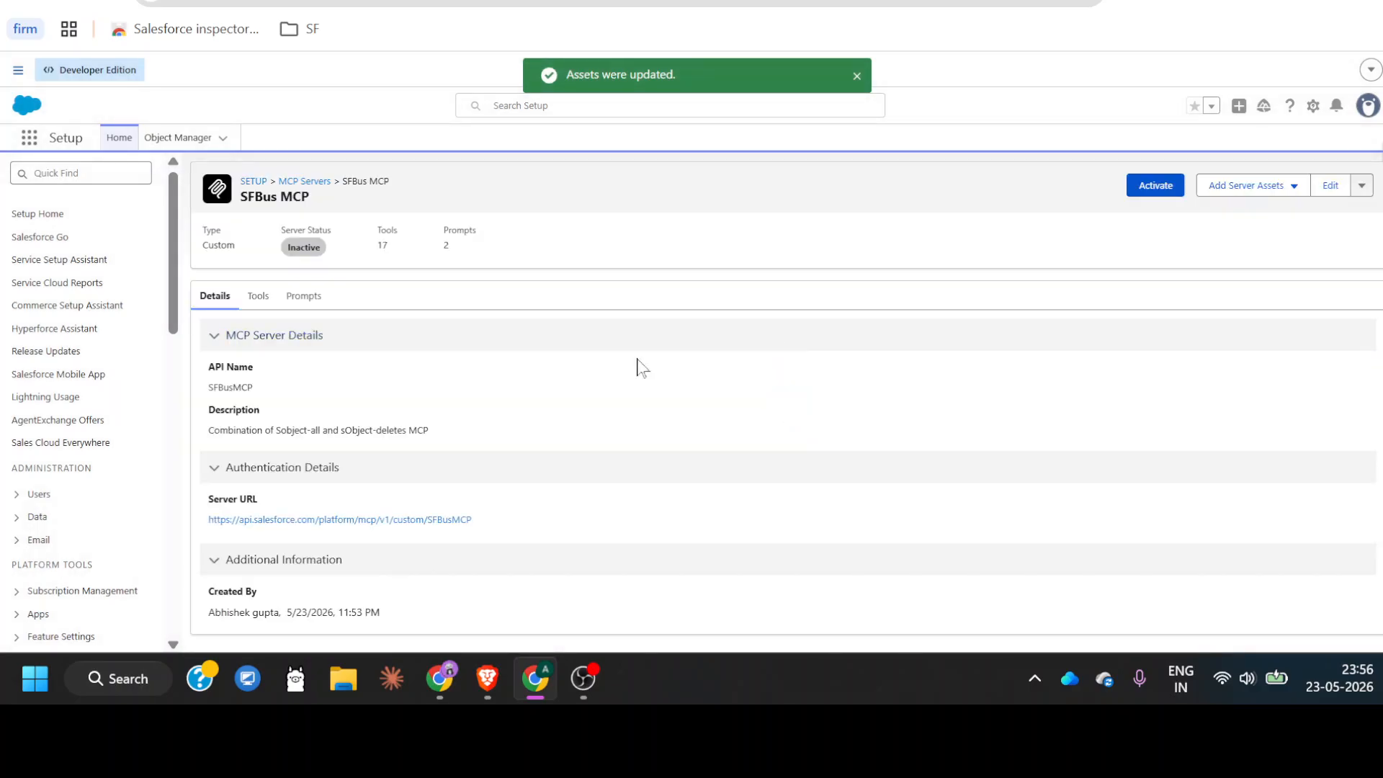
pyautogui.moveTo(317, 200); pyautogui.dragTo(248, 201)
pyautogui.click(374, 252)
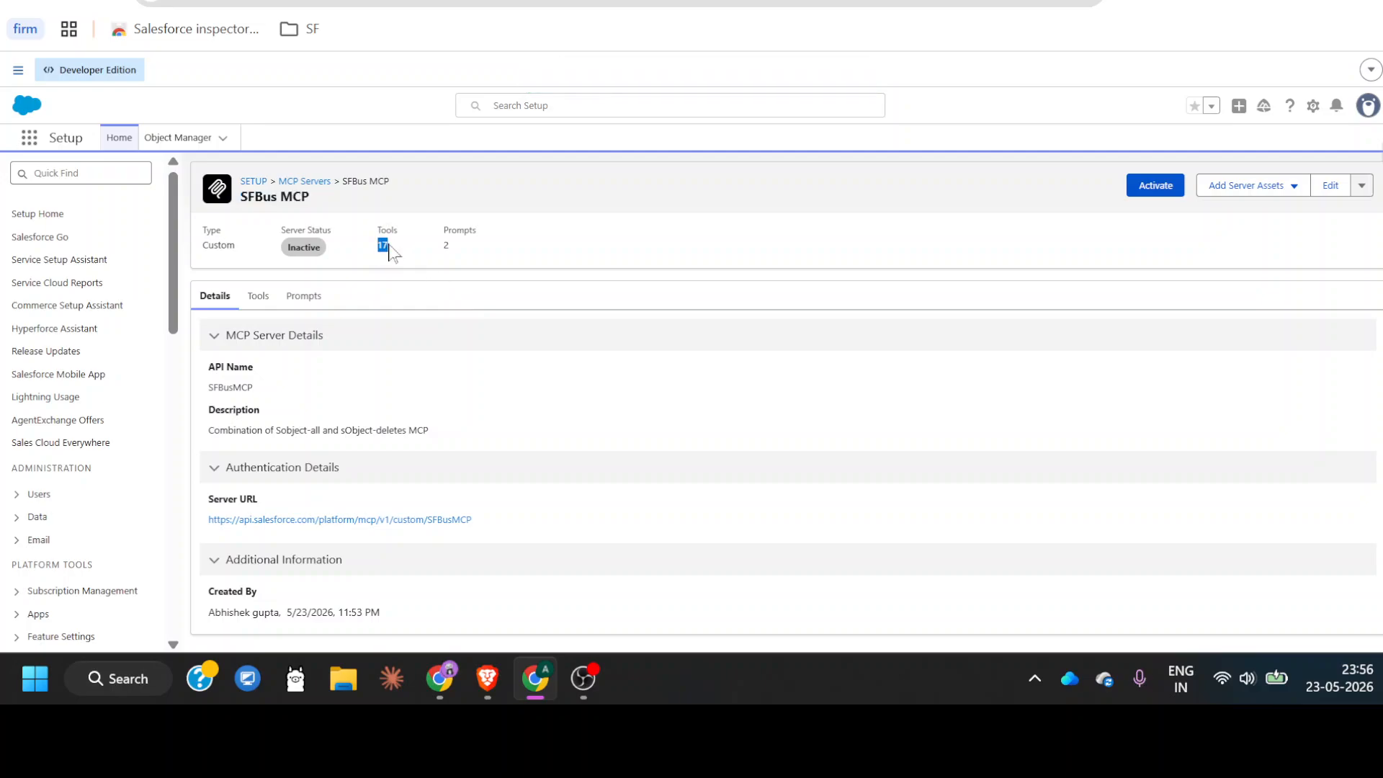
pyautogui.click(538, 286)
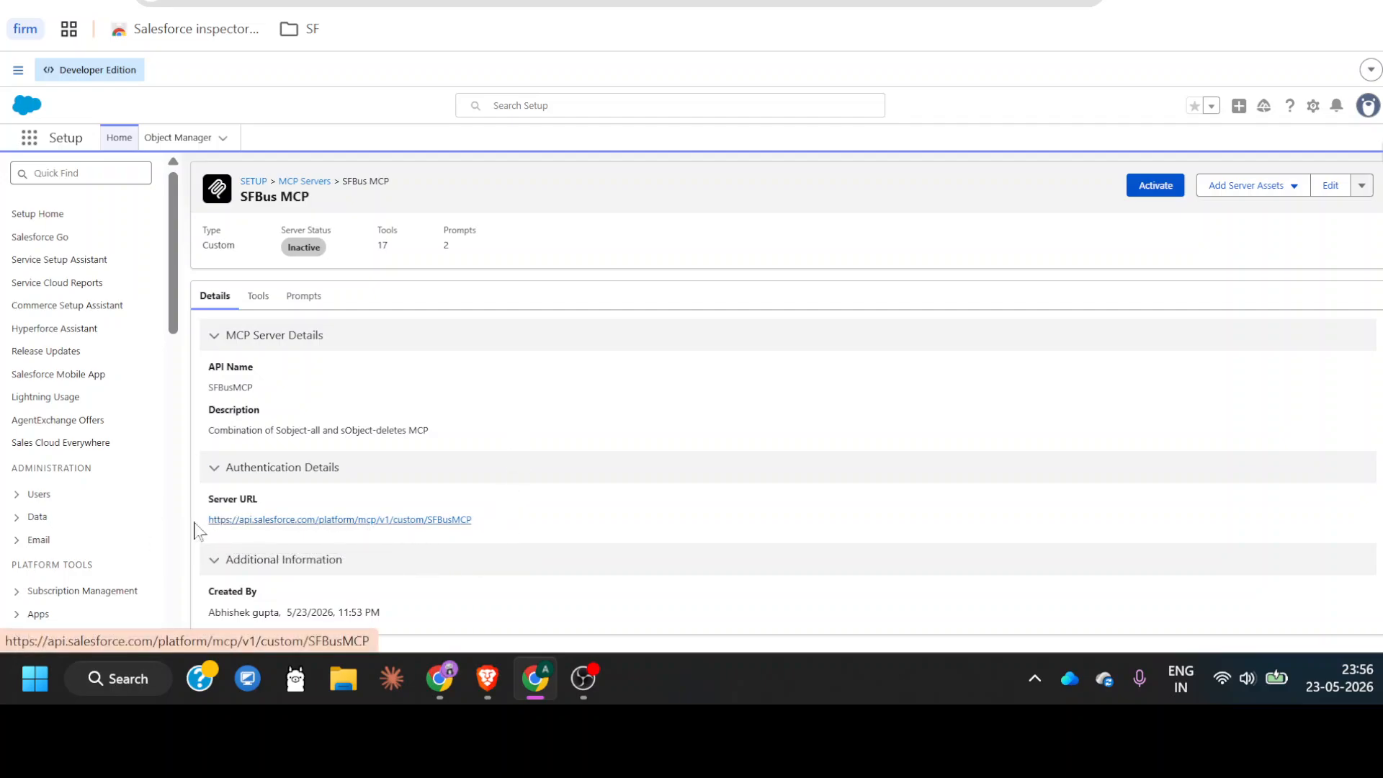
pyautogui.moveTo(201, 522); pyautogui.dragTo(489, 533)
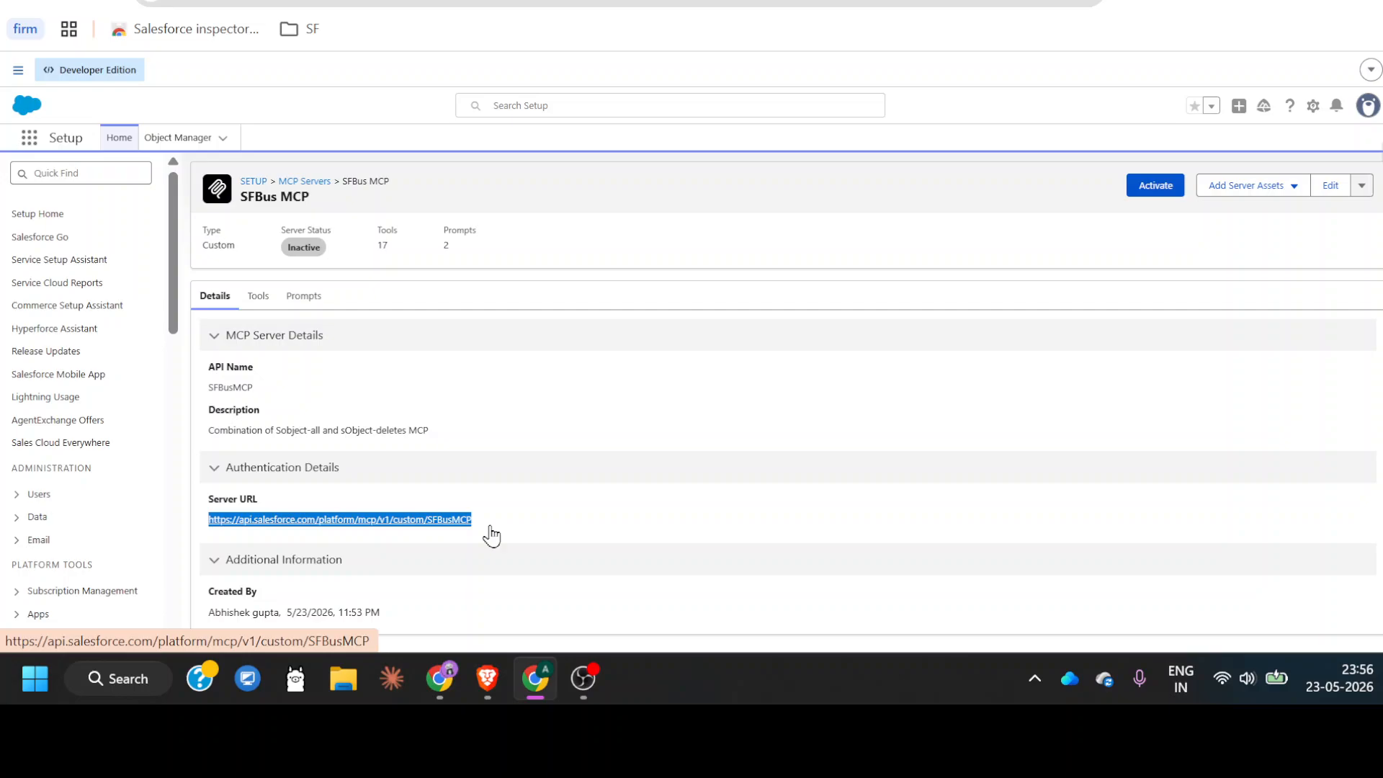
# Go to Claude's Settings > Connectors management page
pyautogui.click(360, 0)
pyautogui.click(216, 0)
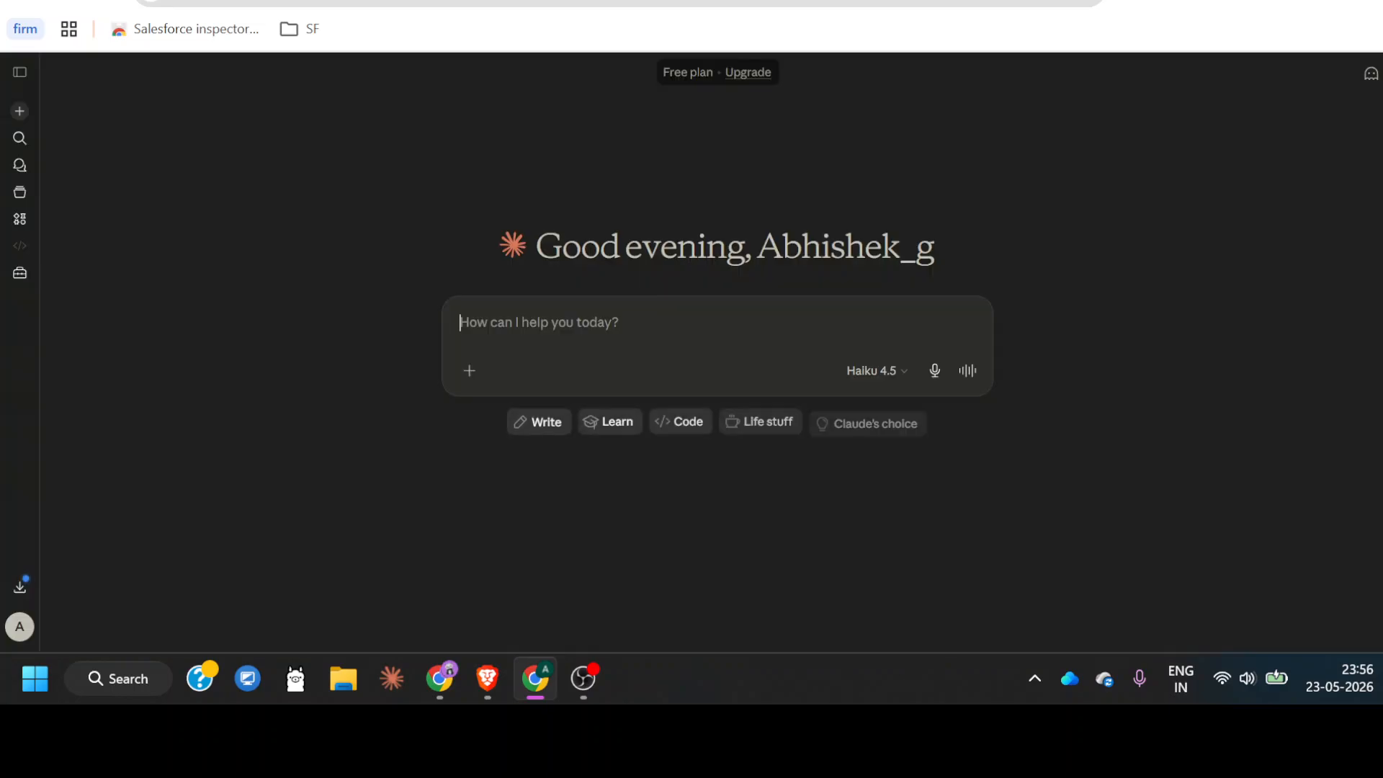
pyautogui.click(20, 627)
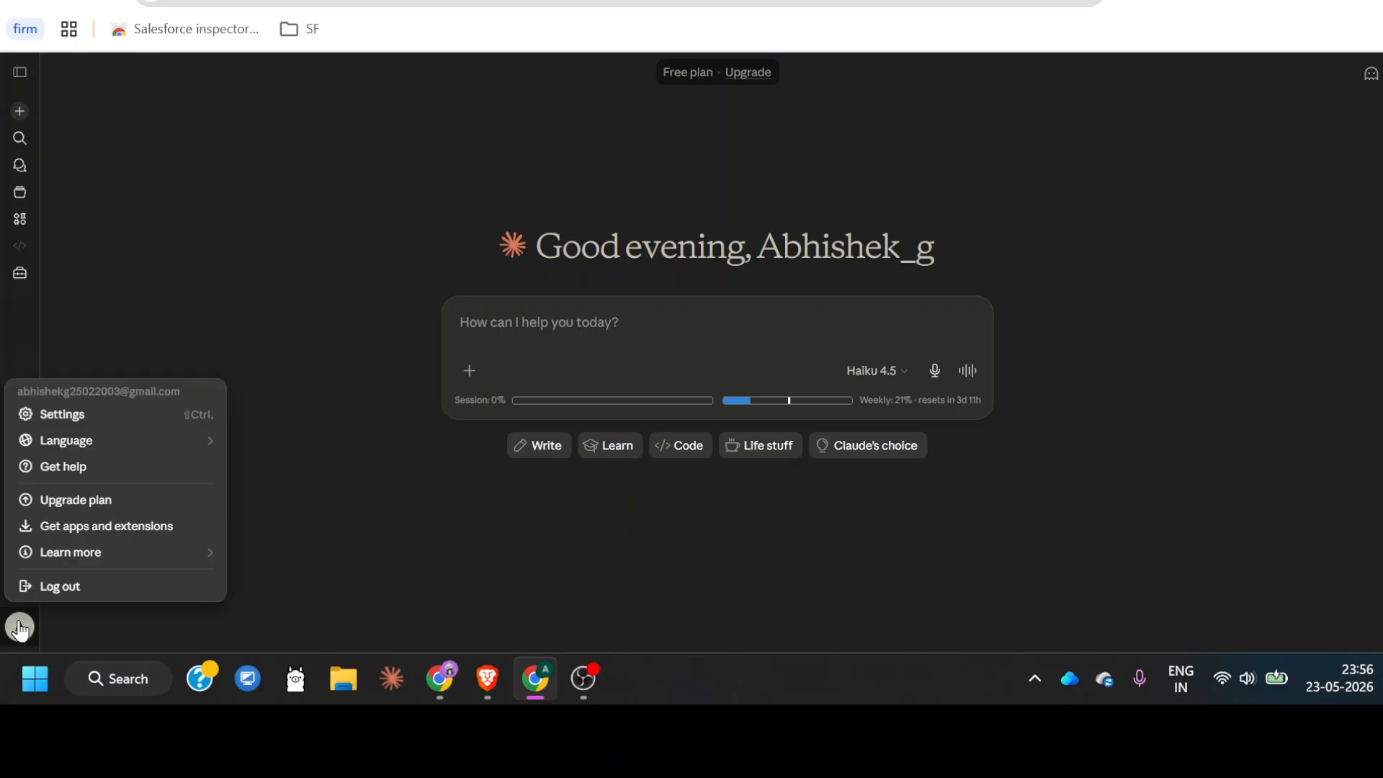
pyautogui.click(114, 416)
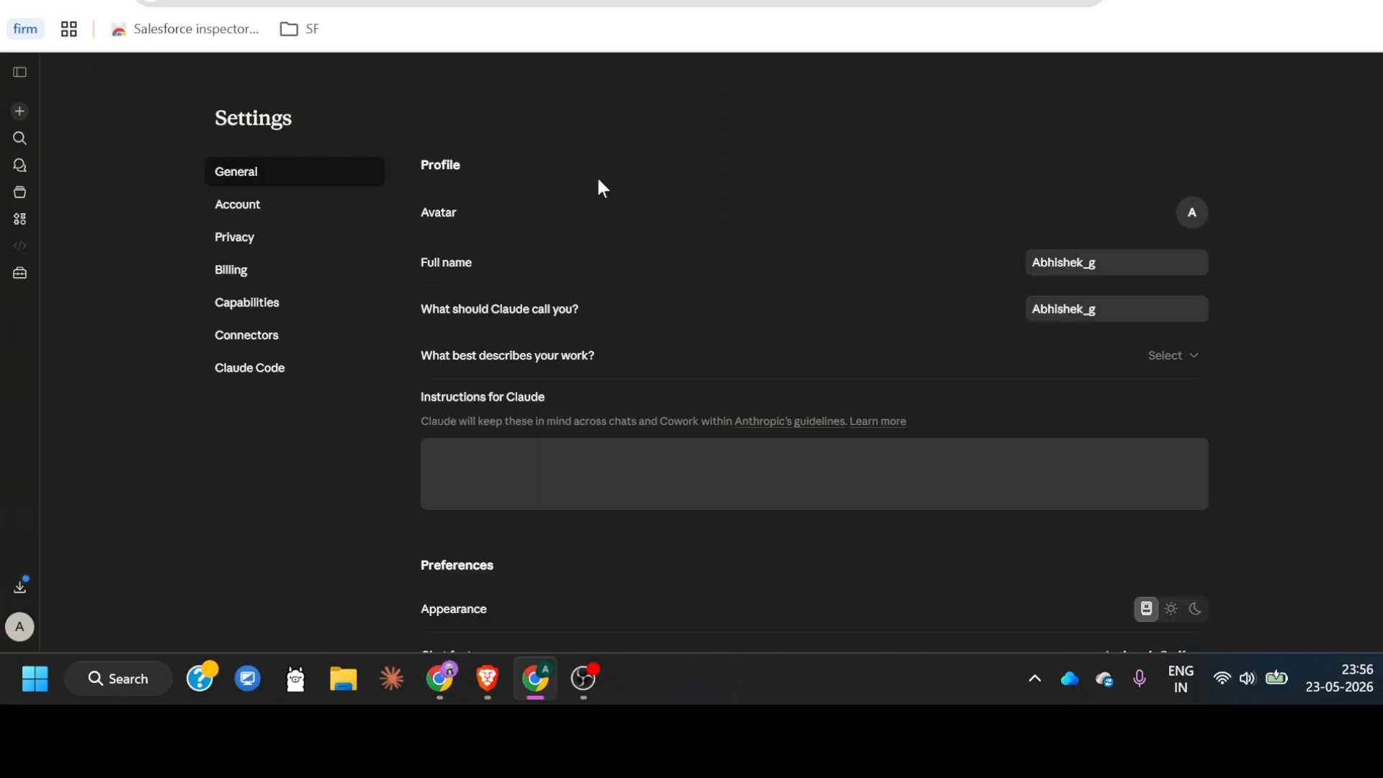
pyautogui.click(236, 340)
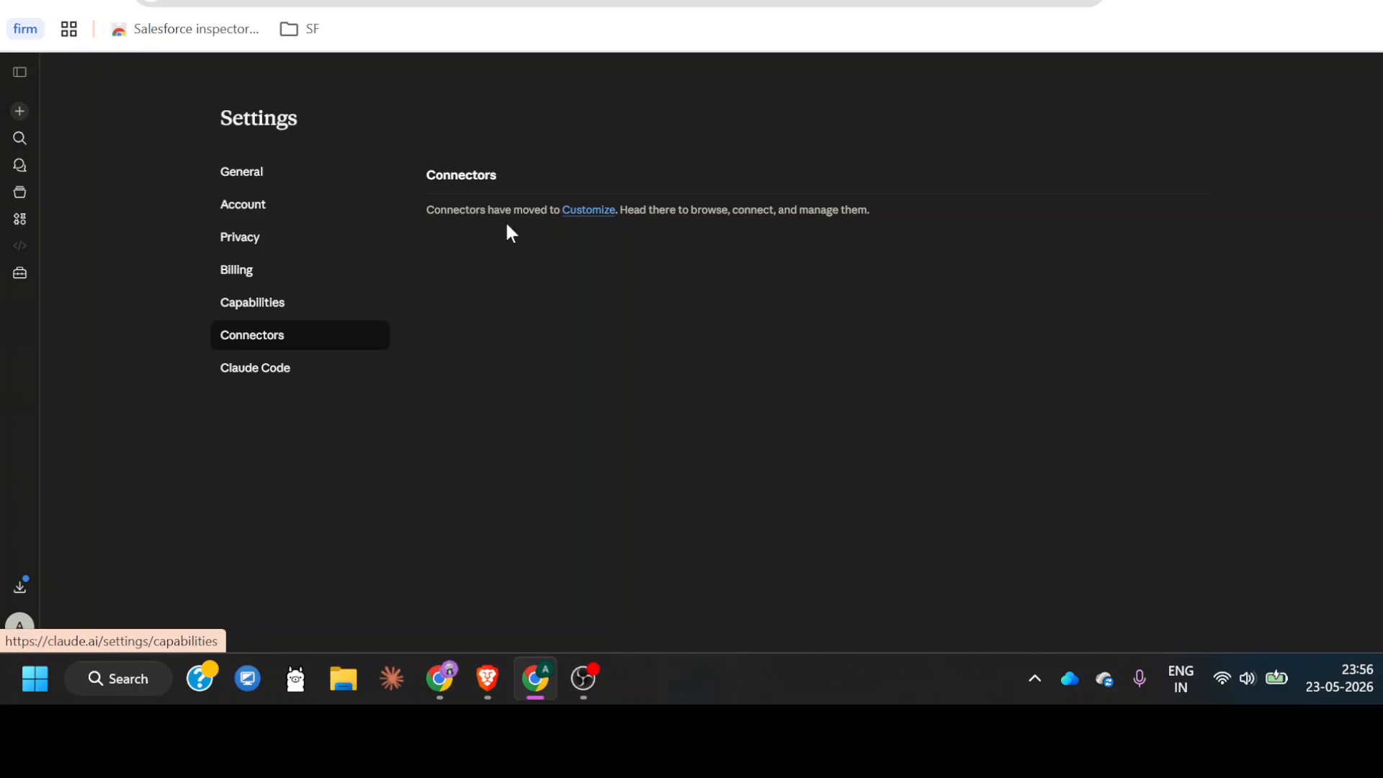
pyautogui.click(586, 209)
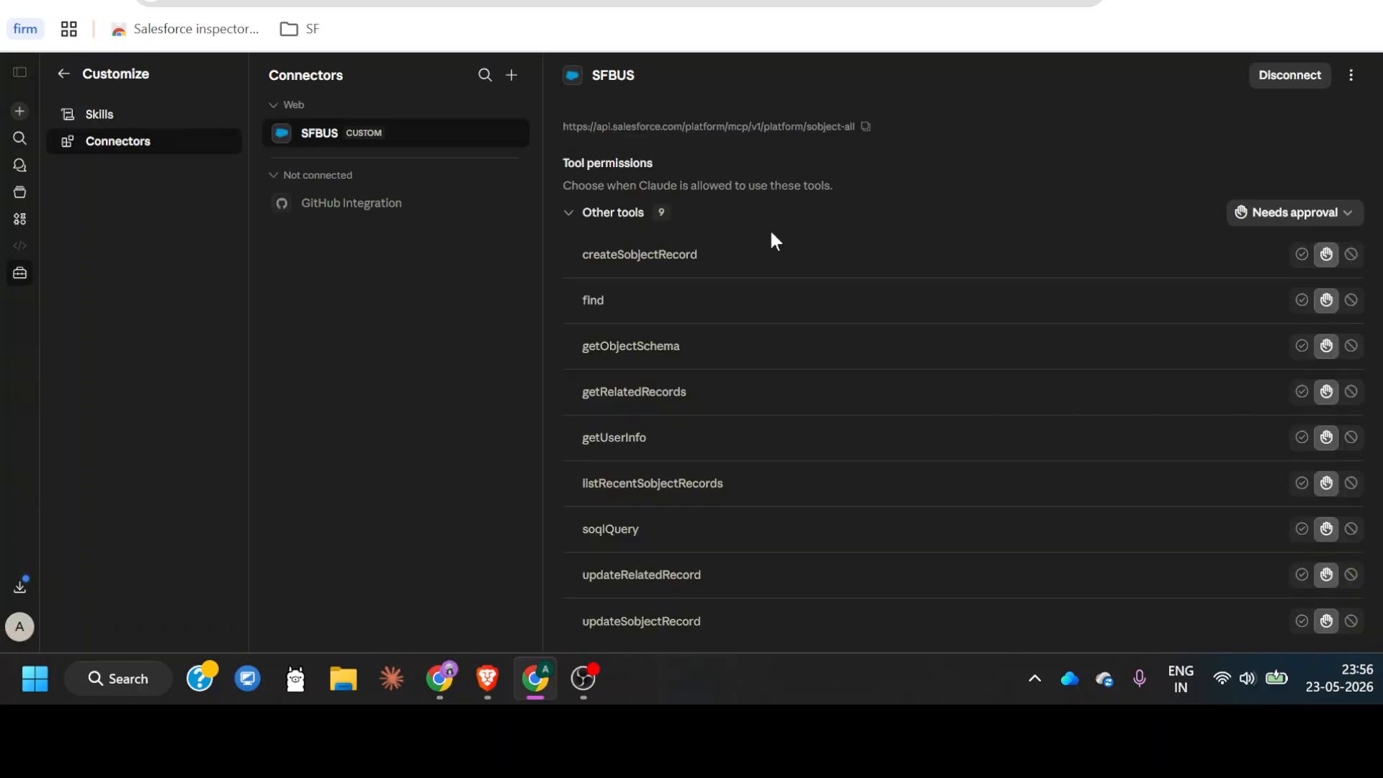
# Disconnect the SFBUS connector and confirm the disconnection
pyautogui.click(1352, 76)
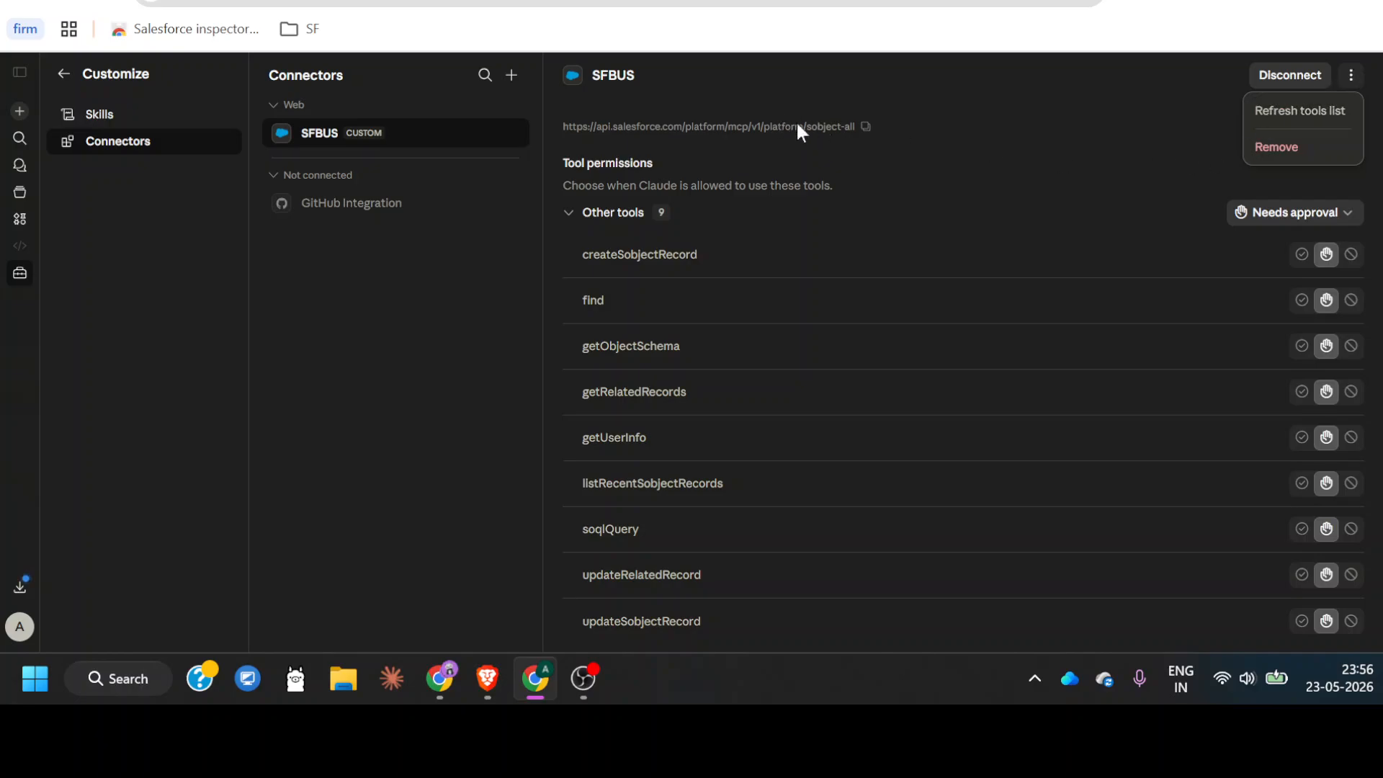
pyautogui.click(864, 132)
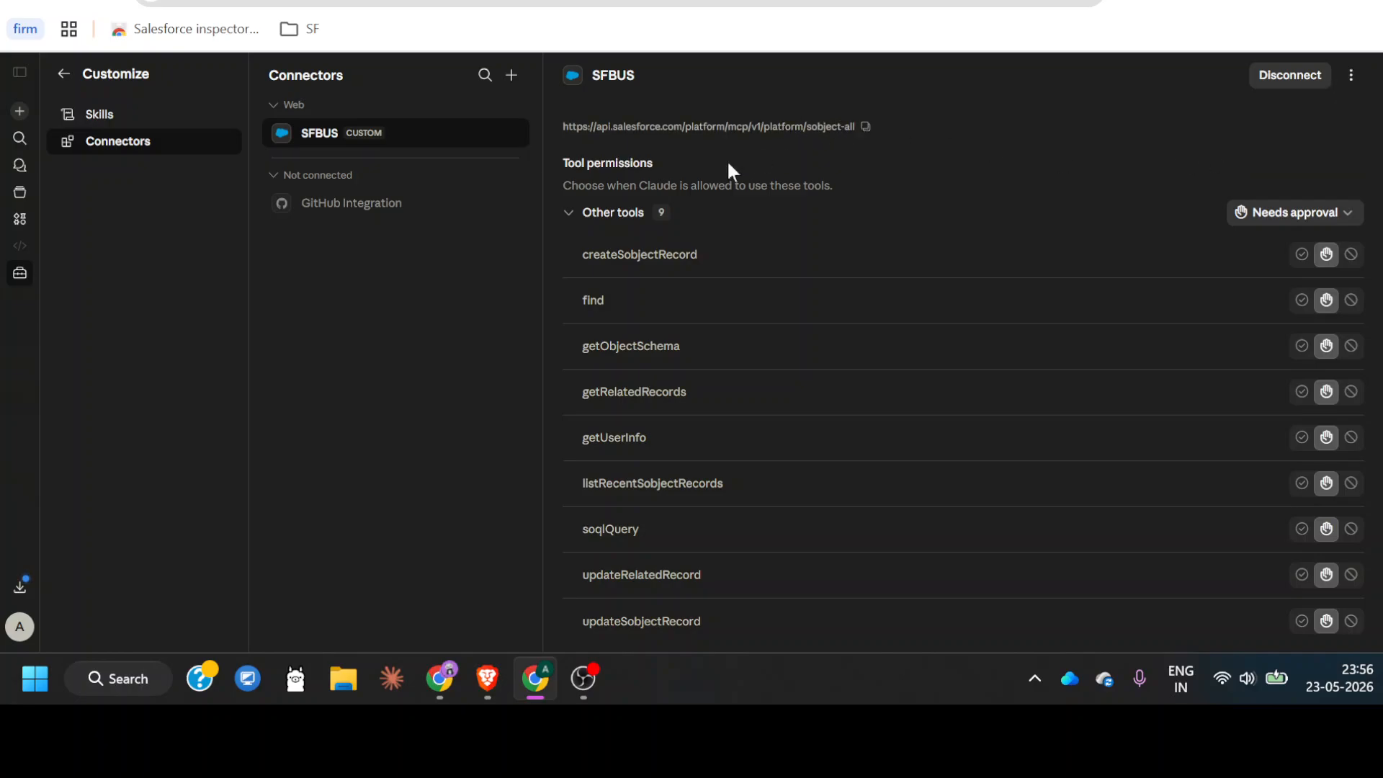
pyautogui.click(864, 129)
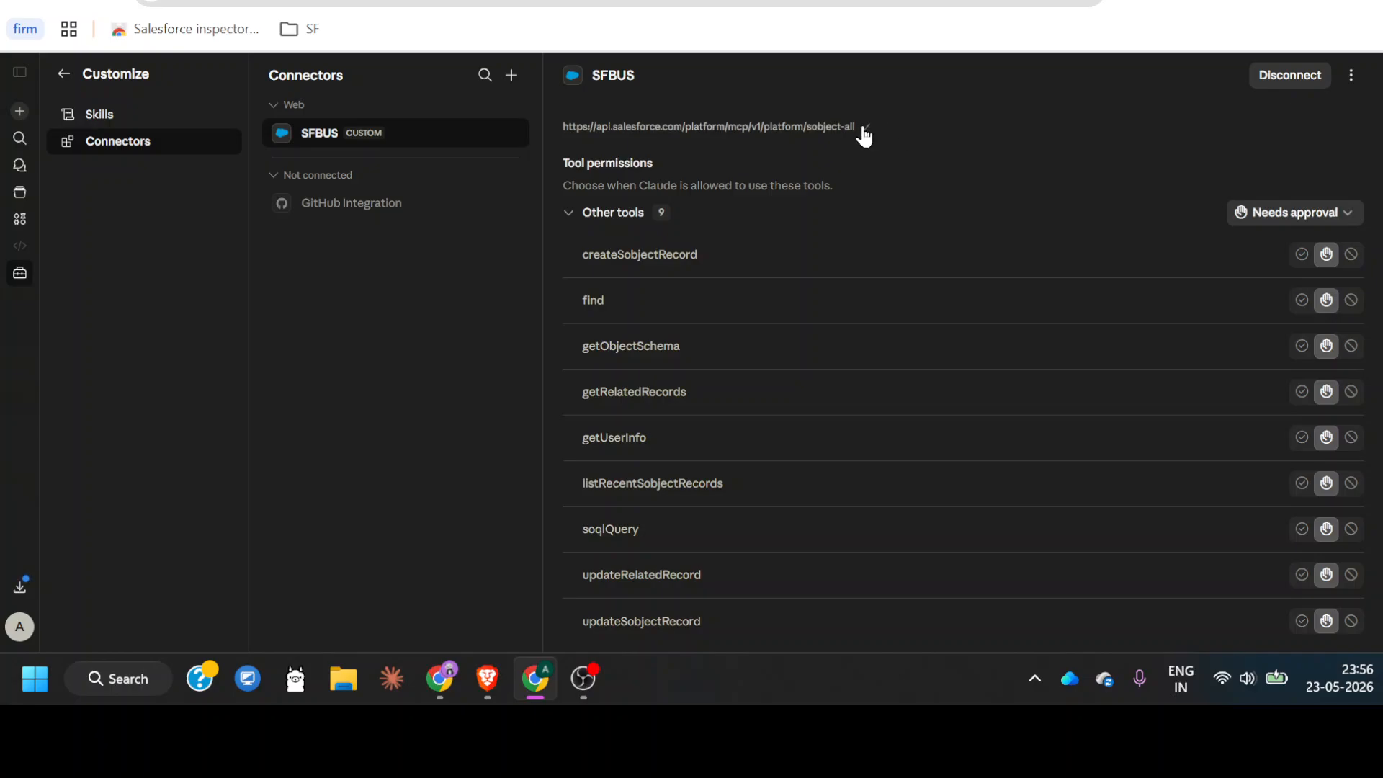
pyautogui.click(1351, 74)
pyautogui.click(1197, 81)
pyautogui.click(1264, 78)
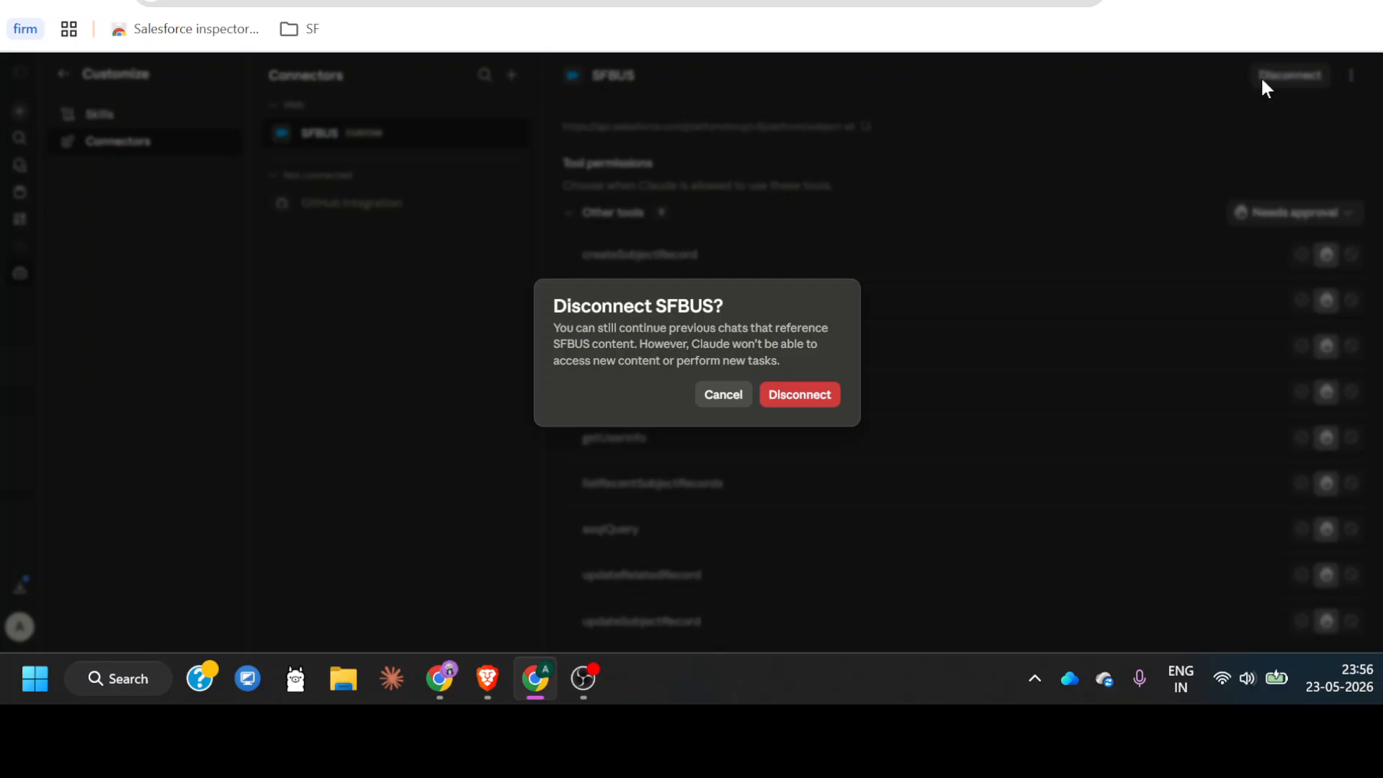
pyautogui.click(764, 396)
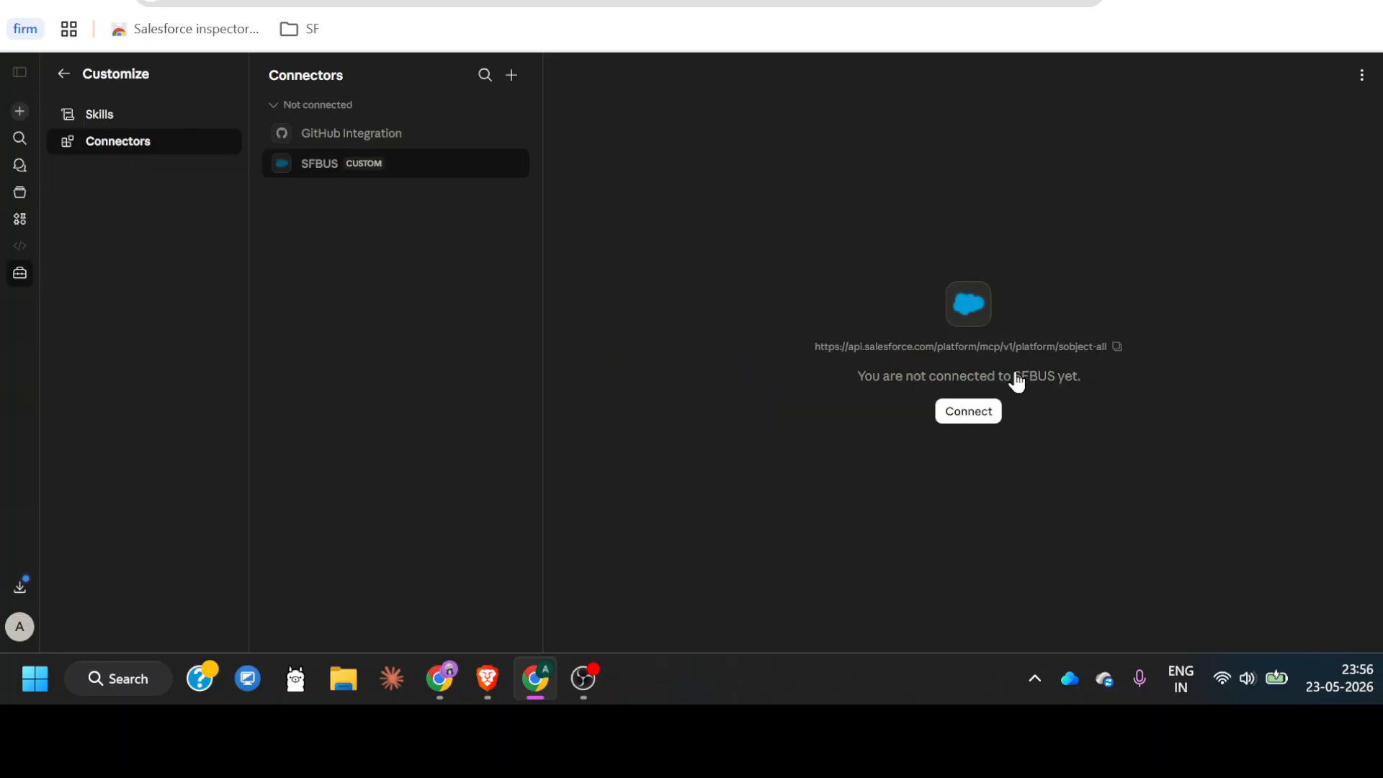
# Remove the disconnected SFBUS connector and confirm the removal
pyautogui.click(1372, 77)
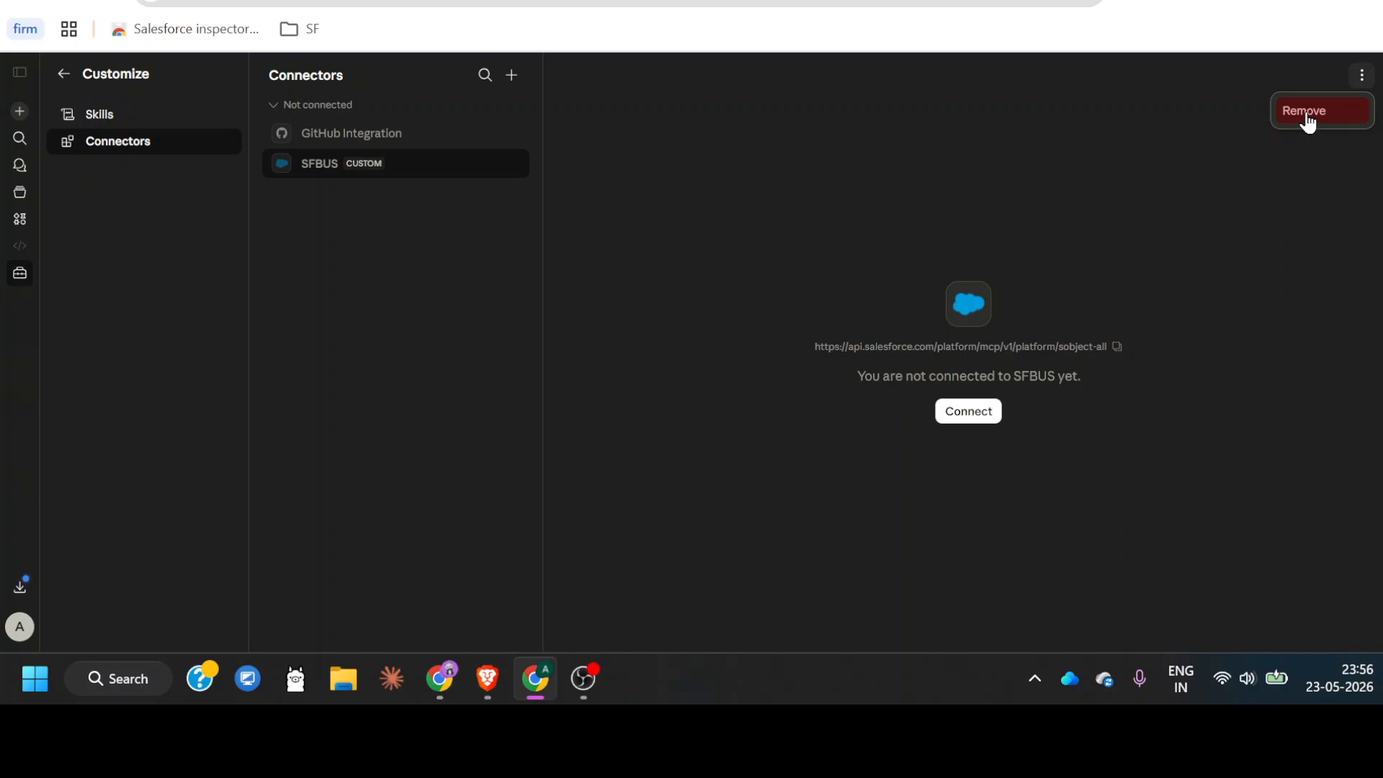
pyautogui.click(1307, 113)
pyautogui.click(842, 411)
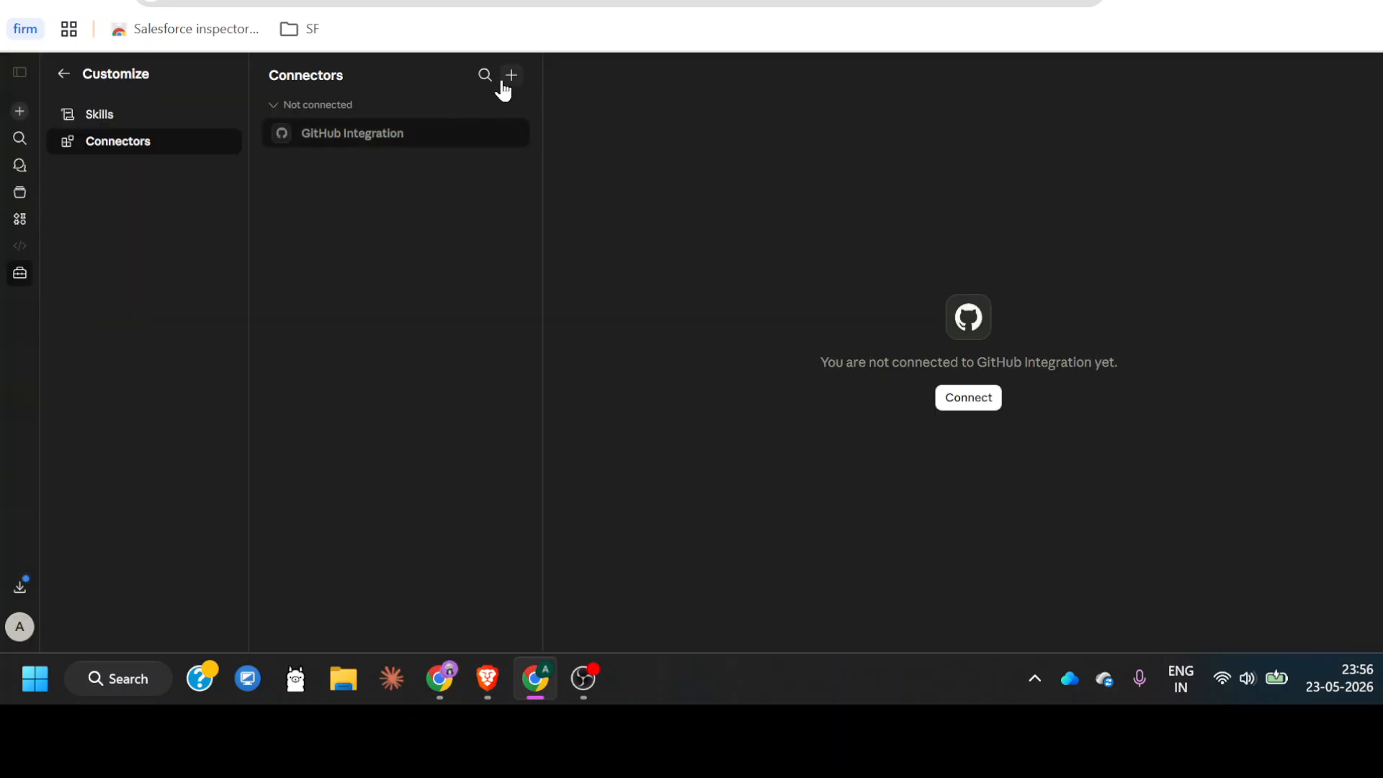
# Start a new custom connector in Claude and fill its name and server URL fields
pyautogui.click(510, 75)
pyautogui.click(509, 133)
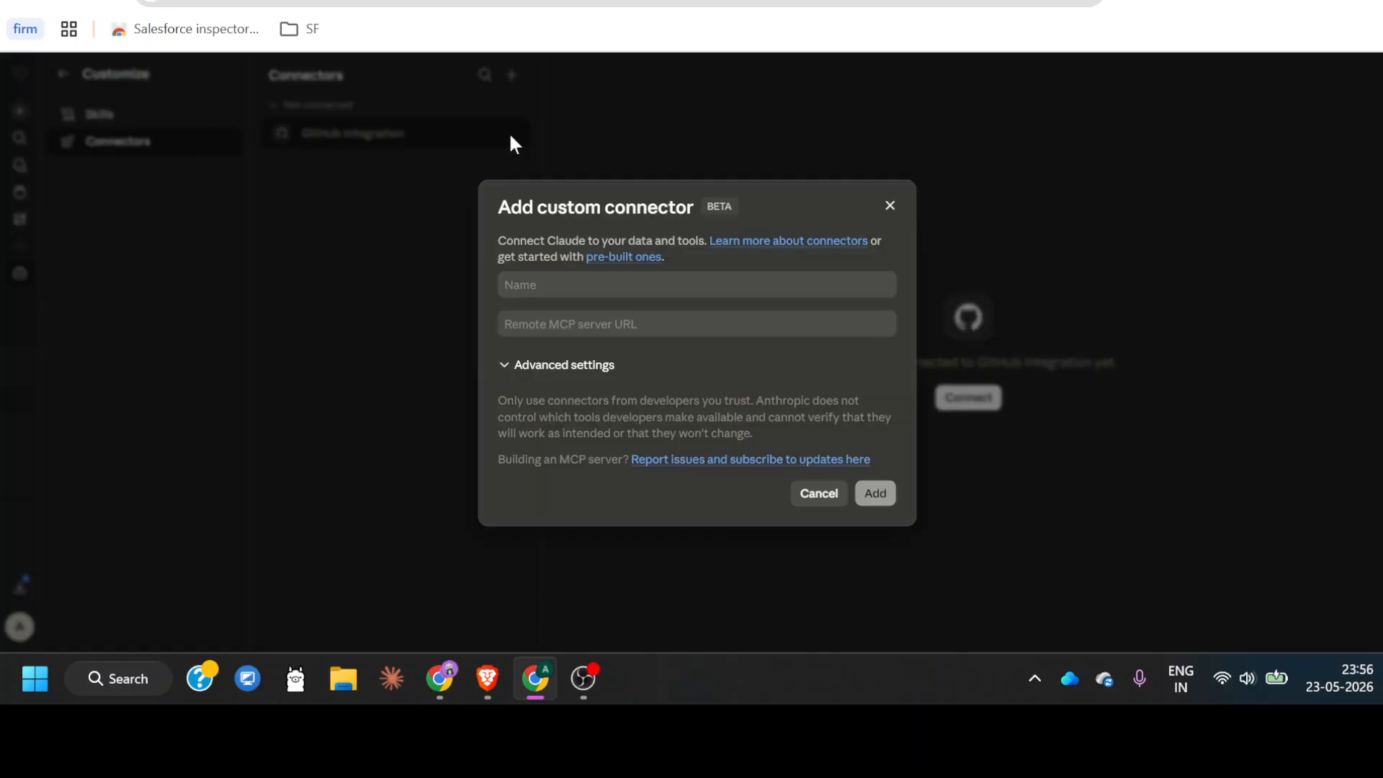
pyautogui.click(560, 283)
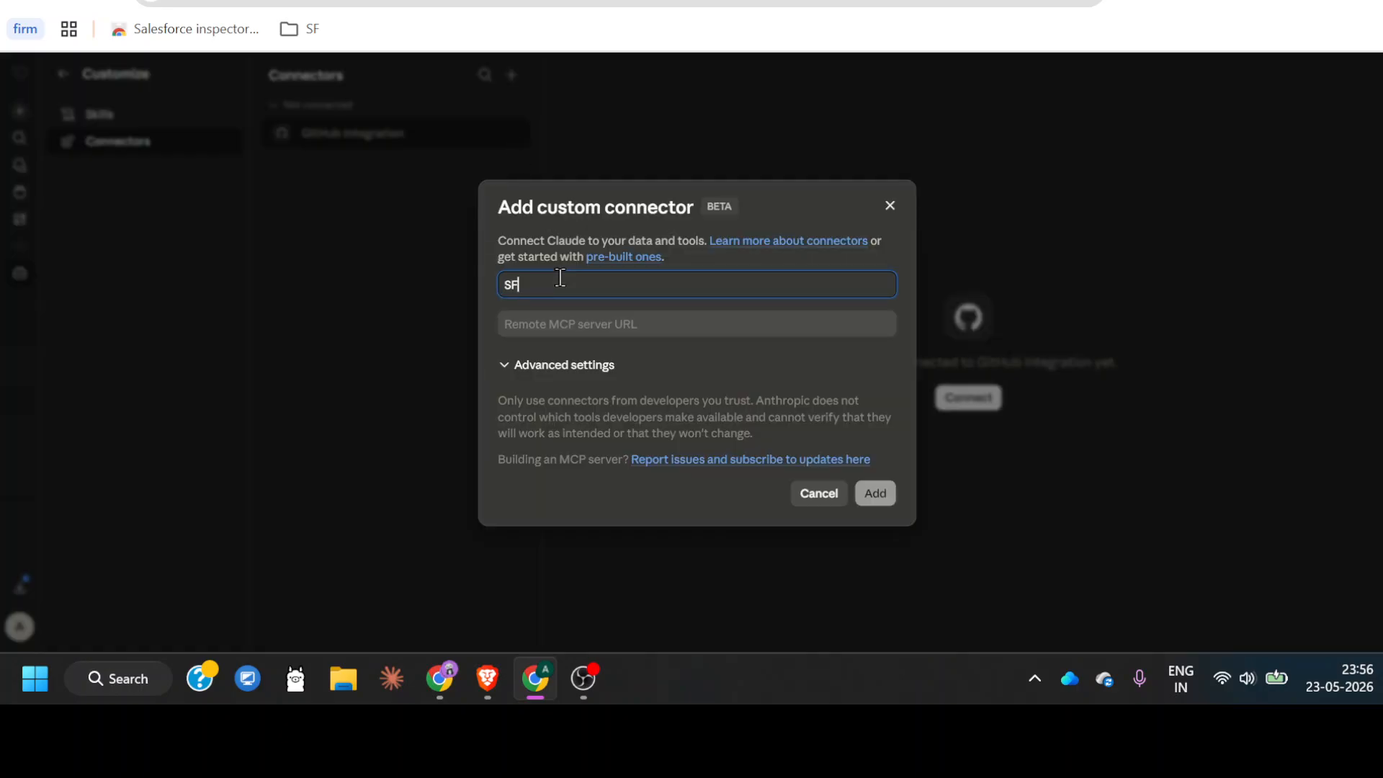
pyautogui.click(574, 319)
# Paste the Salesforce MCP server URL into the connector and reveal the OAuth Client ID field
pyautogui.hotkey('ctrl', 'shift', 'Tab')
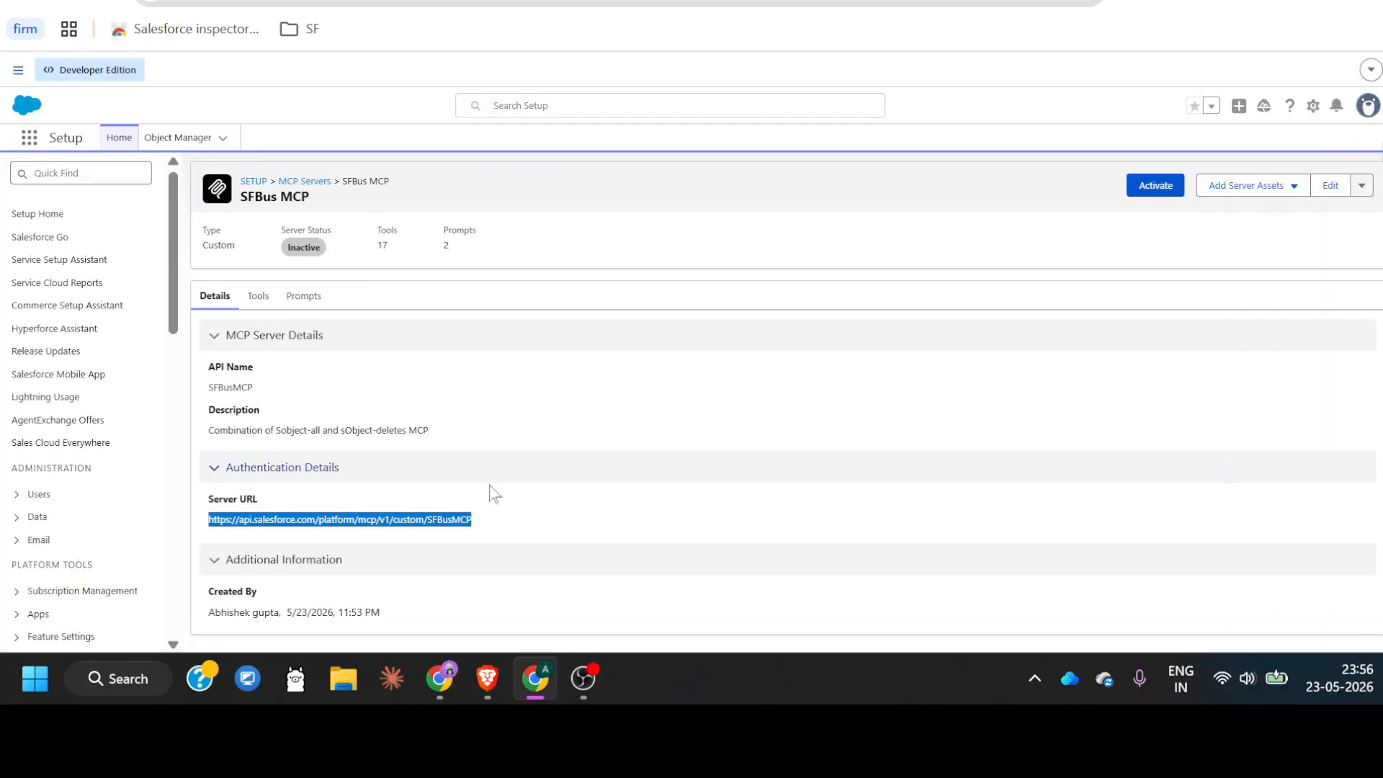
pyautogui.click(504, 517)
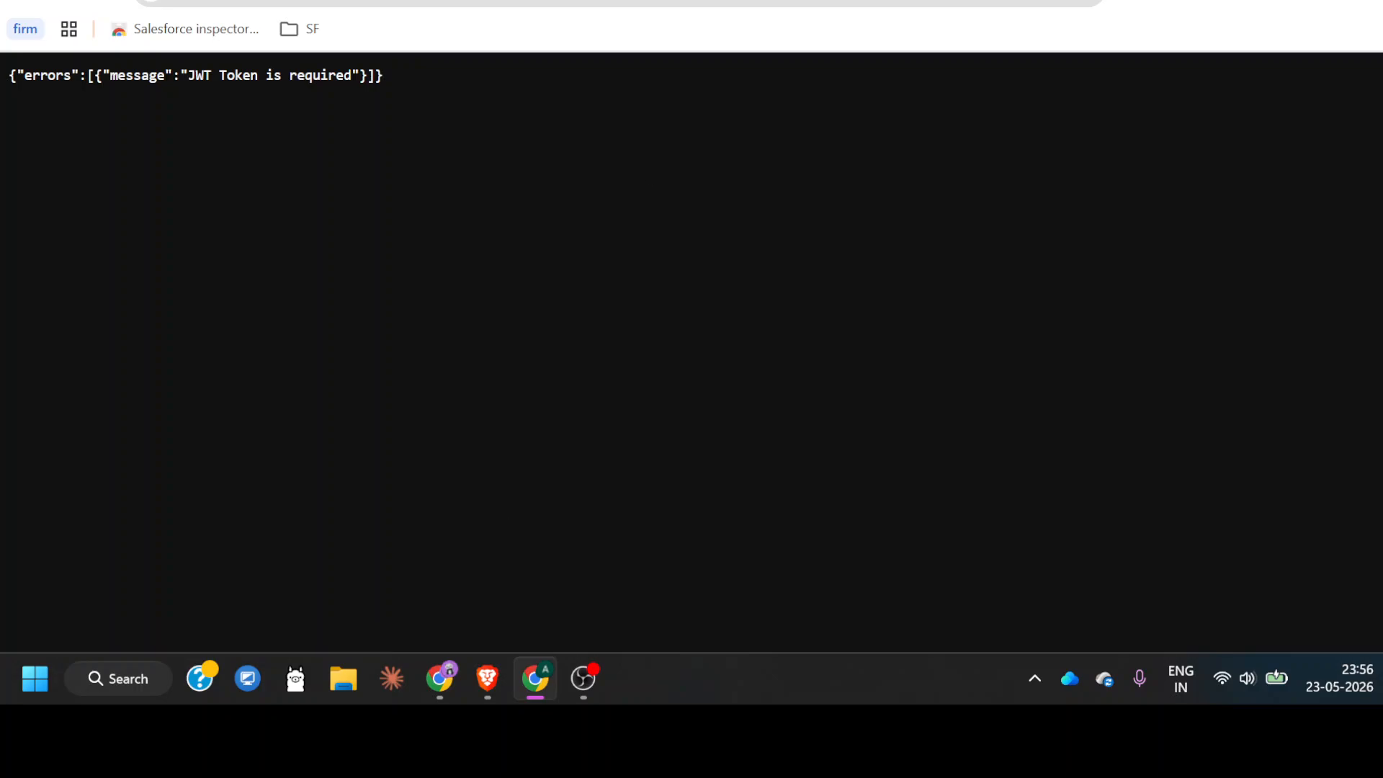
pyautogui.hotkey('ctrl', 'Tab')
pyautogui.hotkey('ctrl', 'Tab')
pyautogui.hotkey('ctrl', 'v')
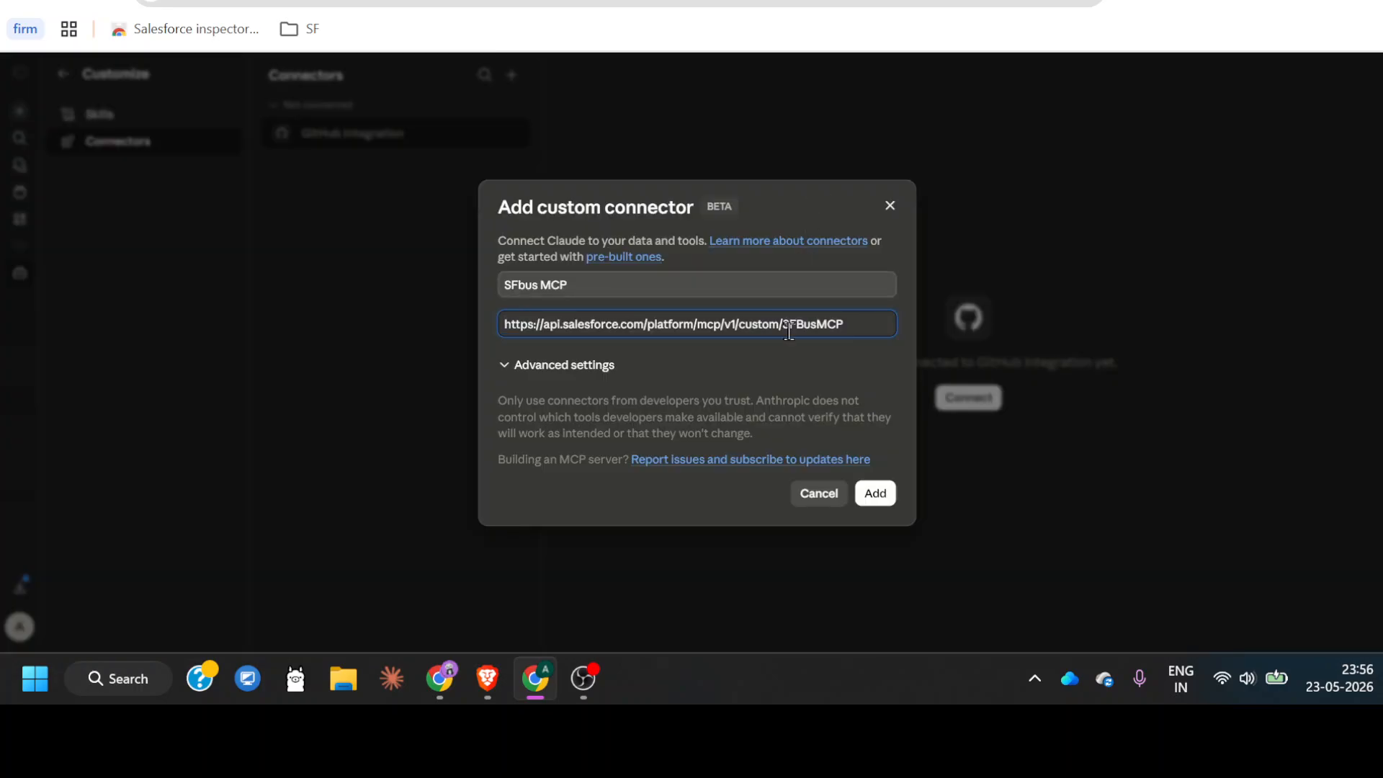
pyautogui.click(579, 369)
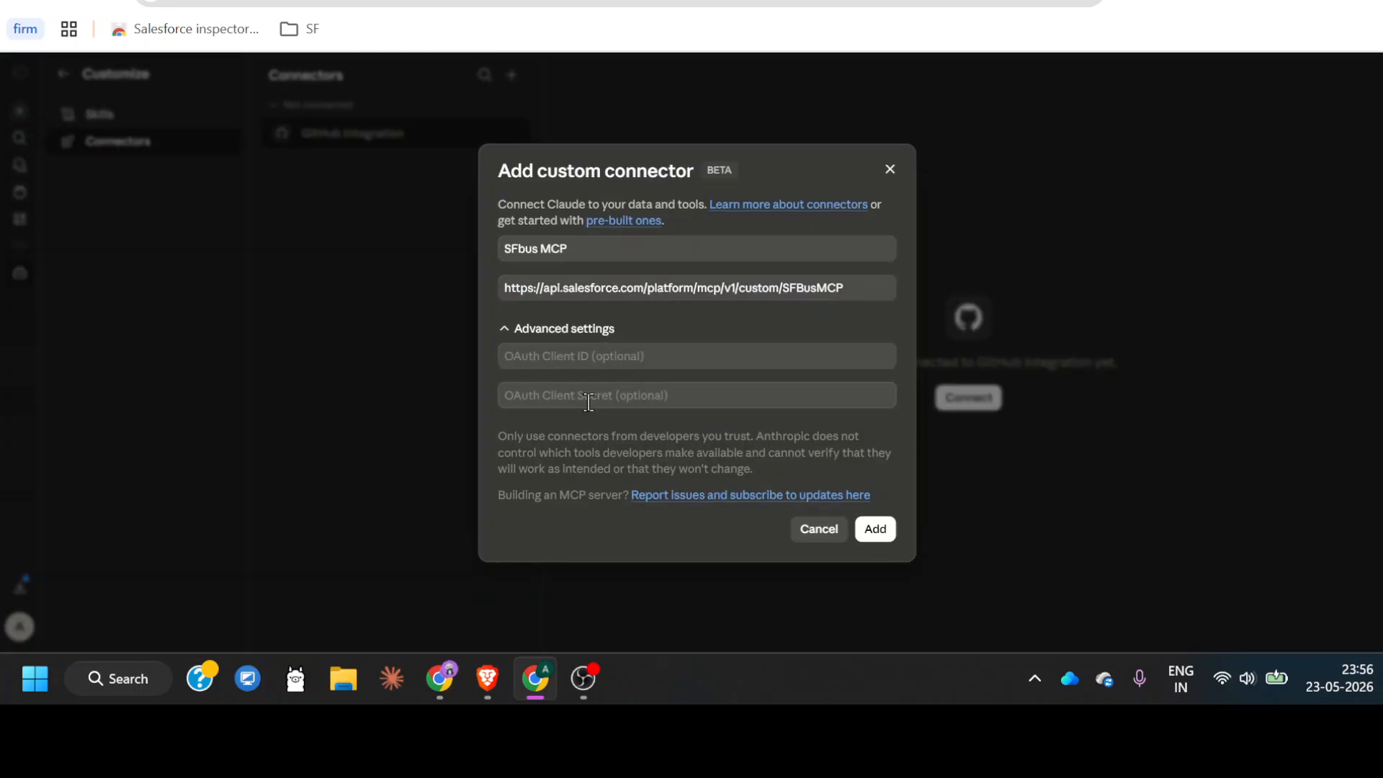
pyautogui.click(614, 358)
# Search 'gmail' in a new tab, open Gmail, then switch back to Salesforce Setup
pyautogui.hotkey('ctrl', 't')
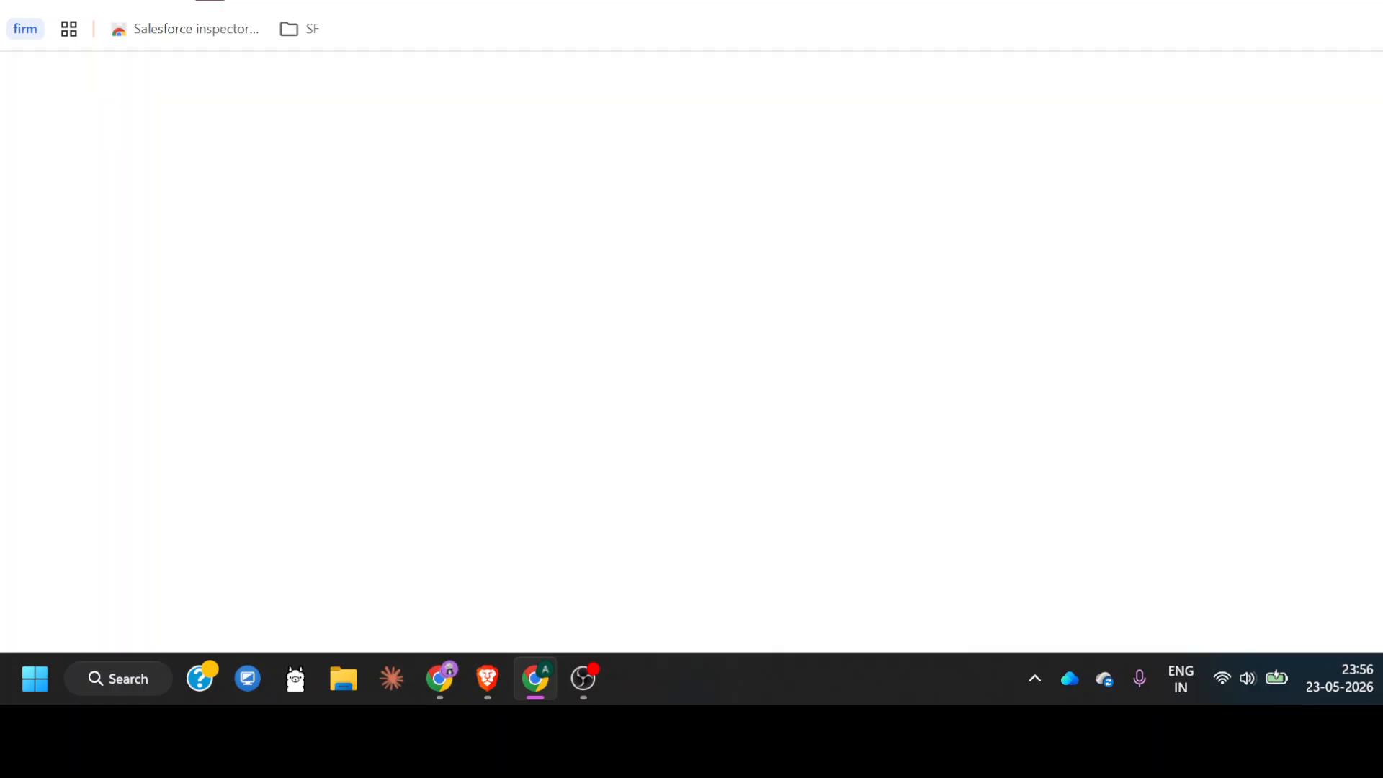
pyautogui.write('gmail')
pyautogui.press('Return')
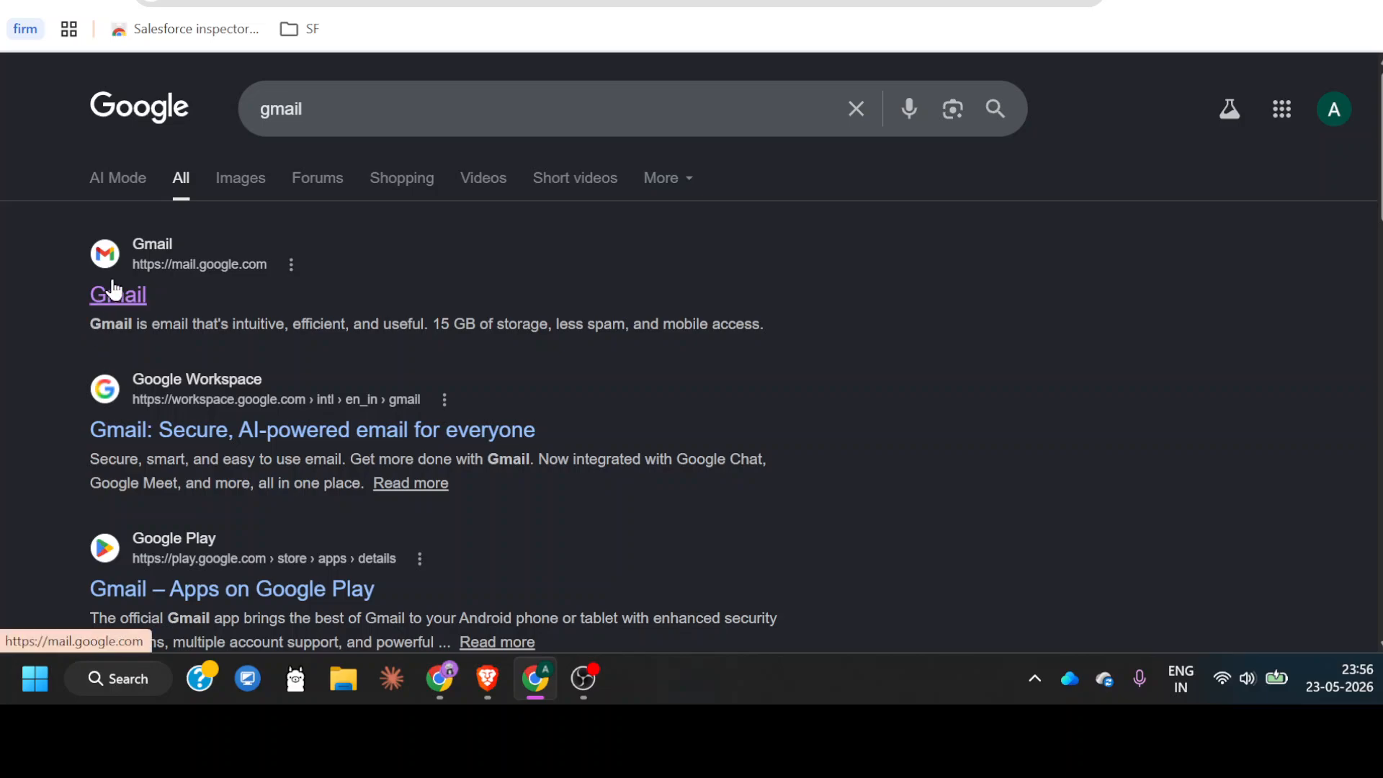
pyautogui.click(114, 289)
pyautogui.hotkey('ctrl', 'Tab')
# Use Quick Find 'app man' to open the salesforce_Claude_Mpc app in External Client App Manager
pyautogui.click(81, 174)
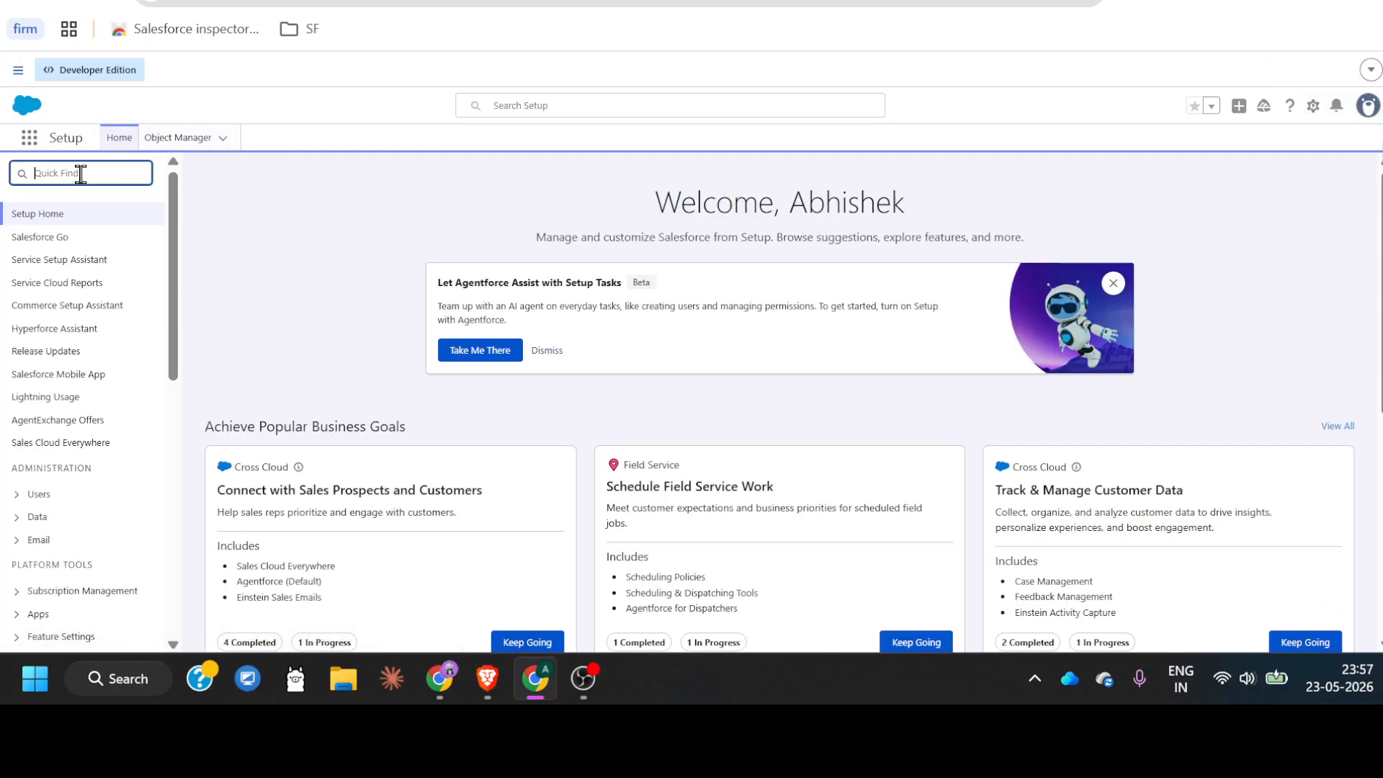
pyautogui.write('app man')
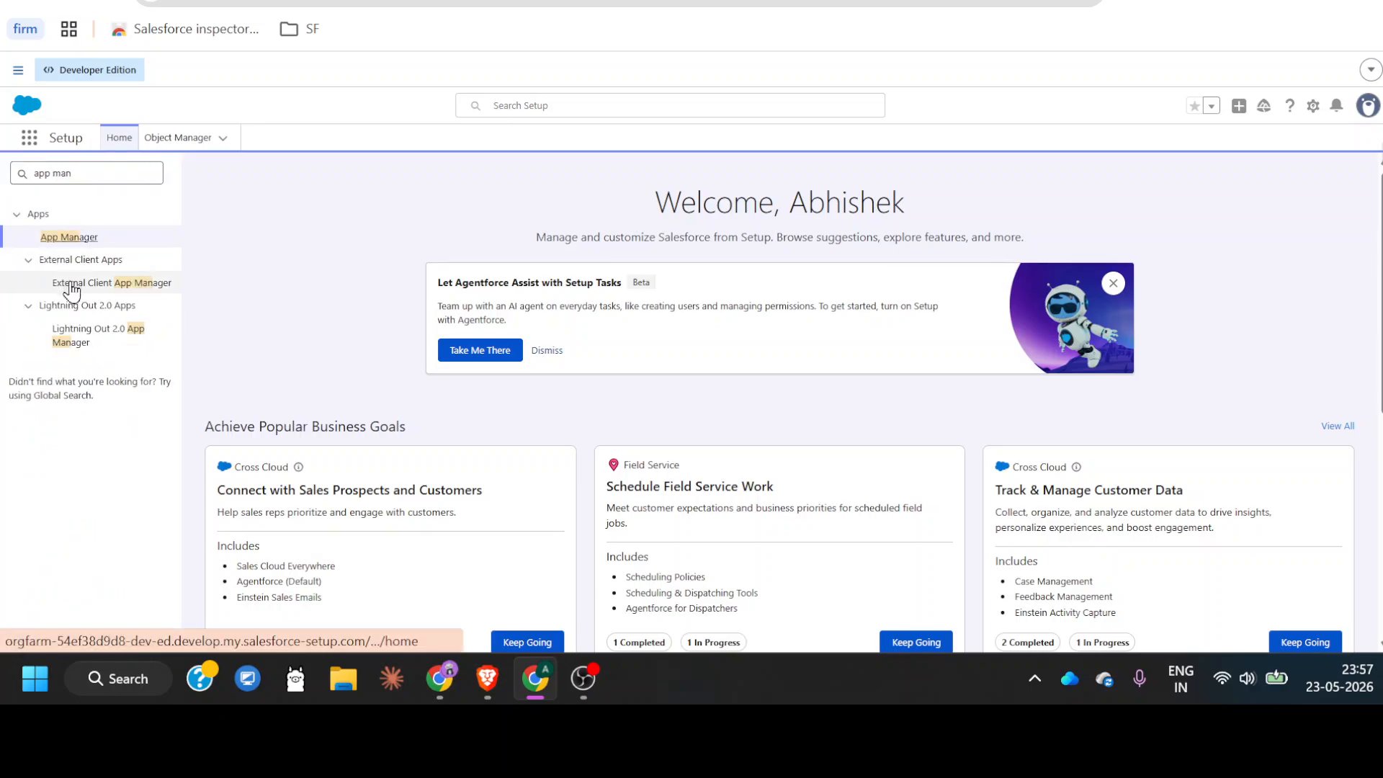
pyautogui.click(71, 285)
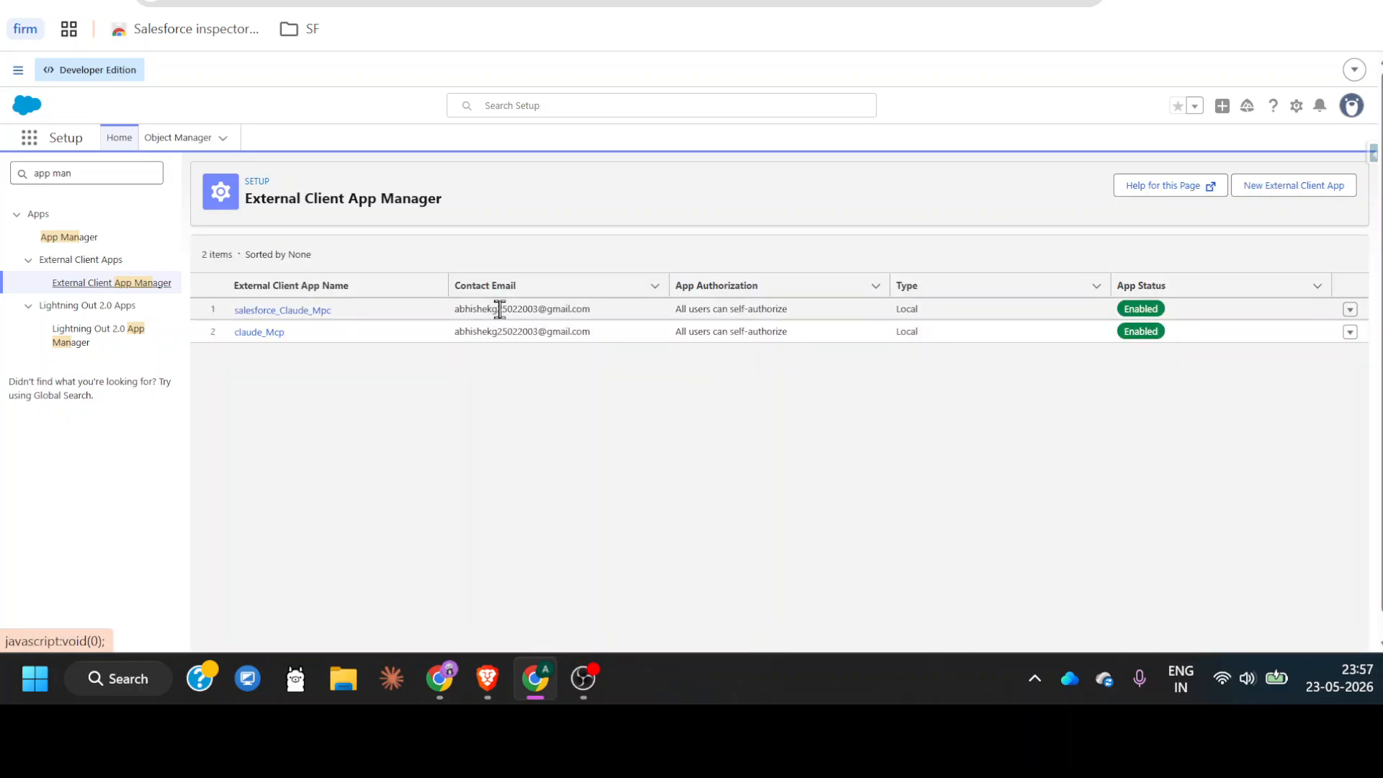
pyautogui.click(298, 310)
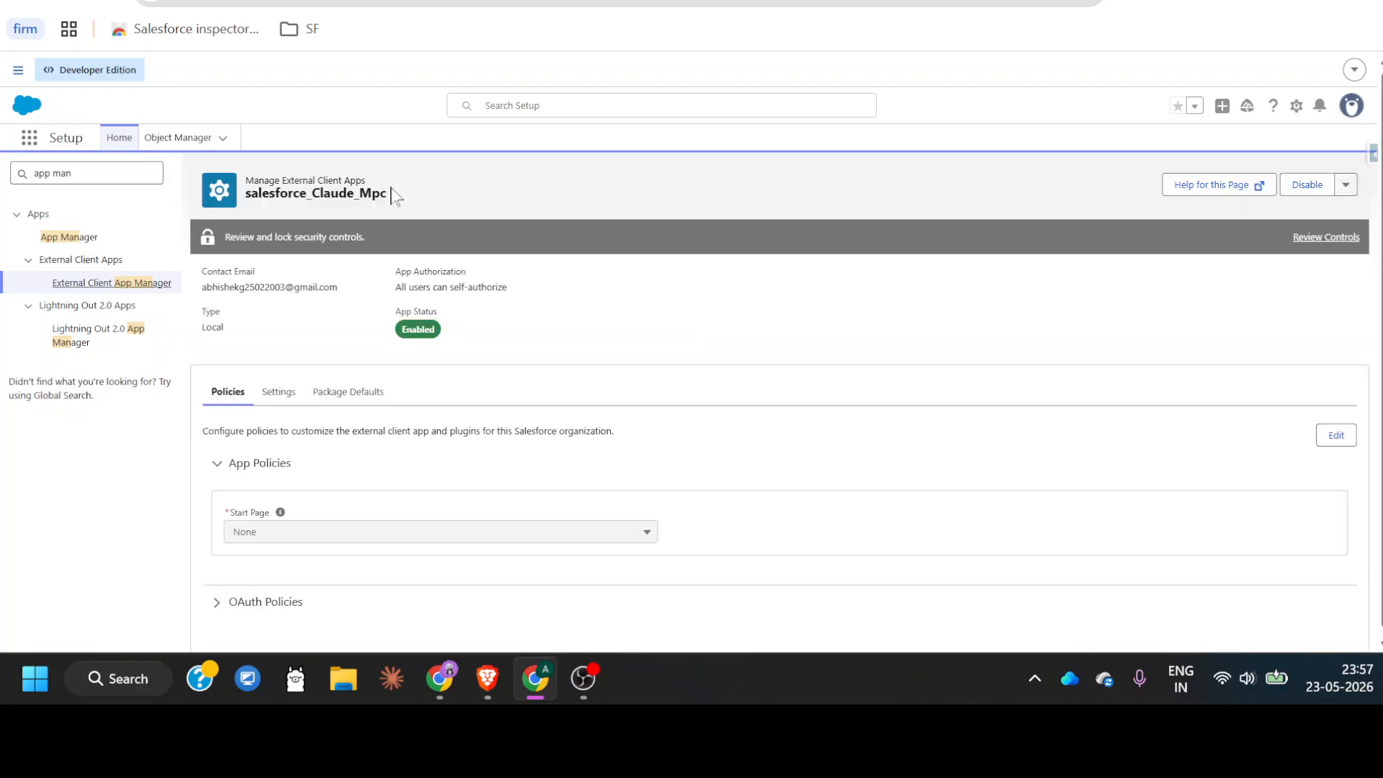
pyautogui.moveTo(409, 190); pyautogui.dragTo(263, 181)
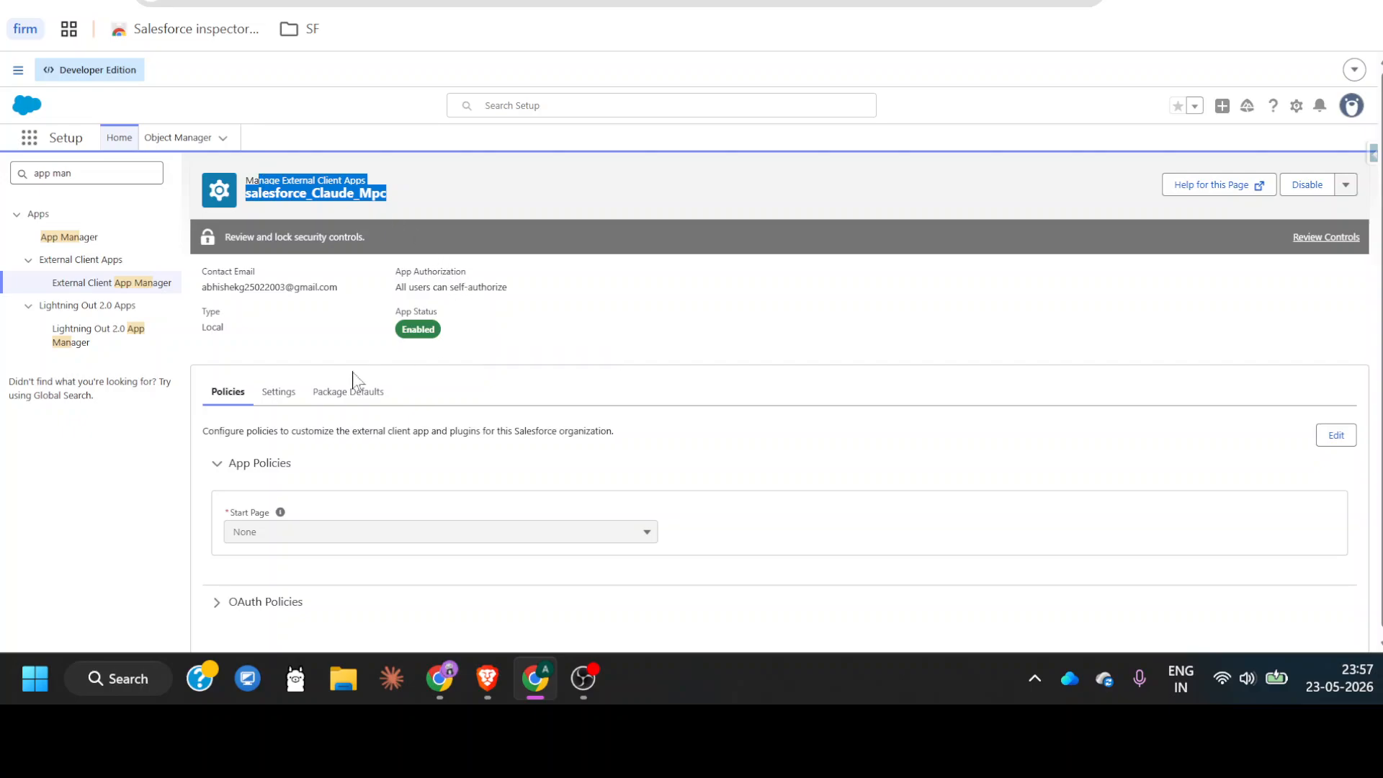
# On the app's Settings, expand OAuth Settings and request the Consumer Key and Secret
pyautogui.click(278, 391)
pyautogui.scroll(-6, 560, 389)
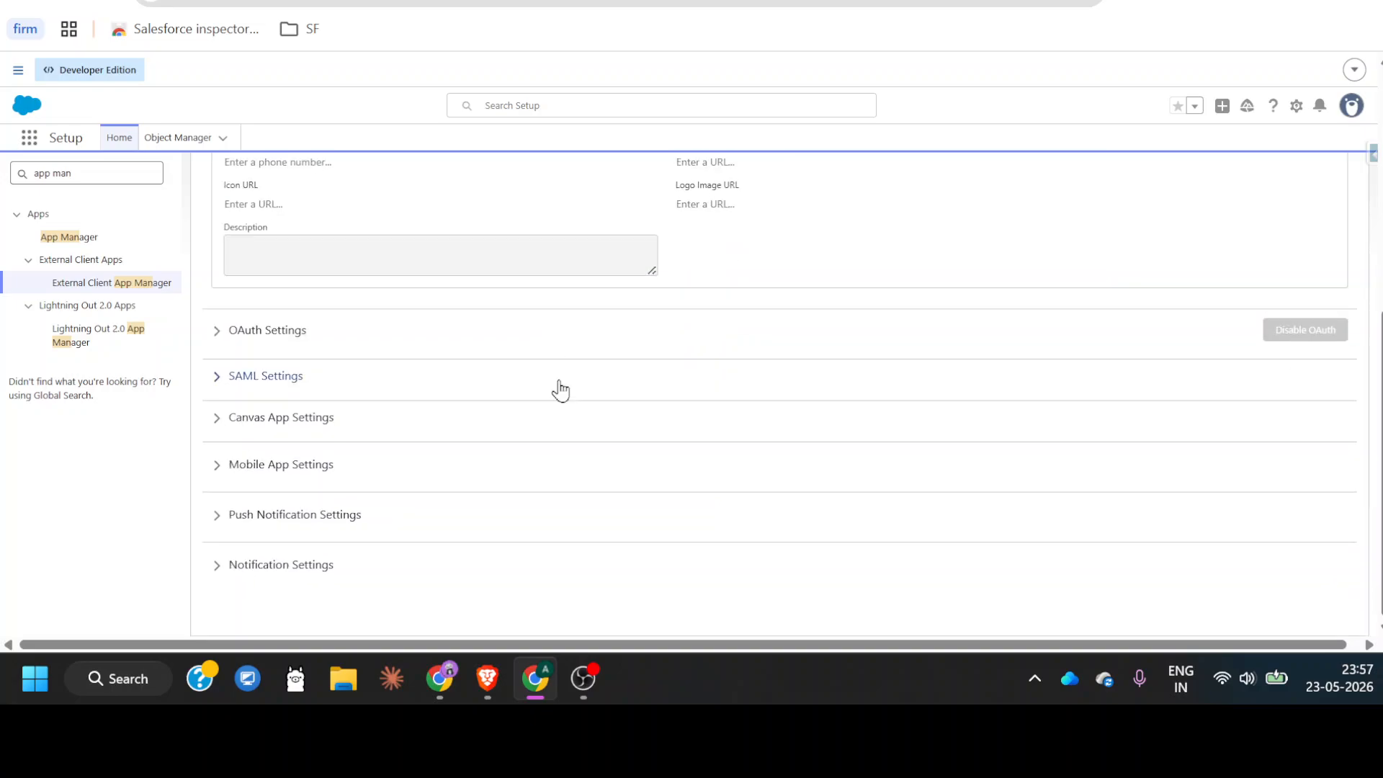
pyautogui.click(354, 342)
pyautogui.click(328, 419)
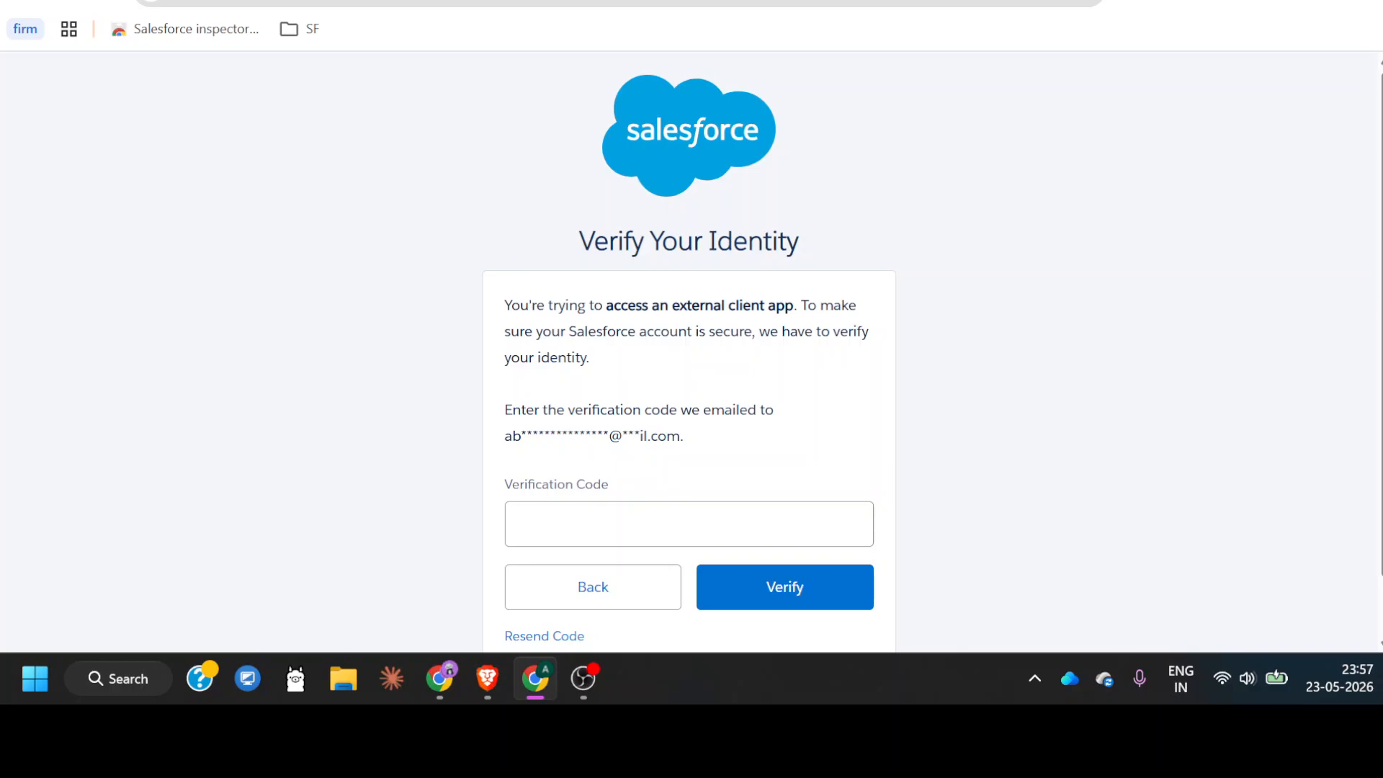
# Copy the verification code from the Salesforce email in Gmail and submit it on Verify Your Identity
pyautogui.hotkey('ctrl', 'Tab')
pyautogui.hotkey('ctrl', 'Tab')
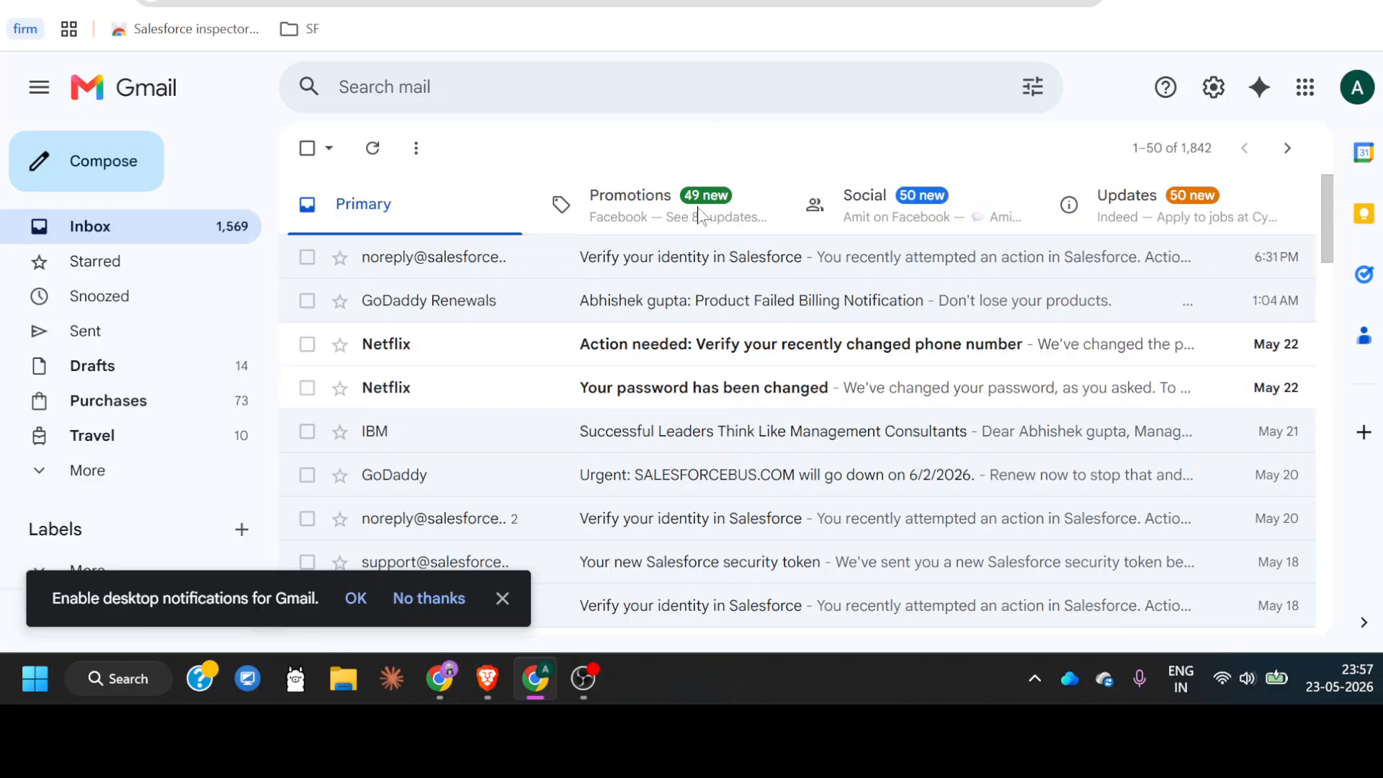
pyautogui.click(666, 261)
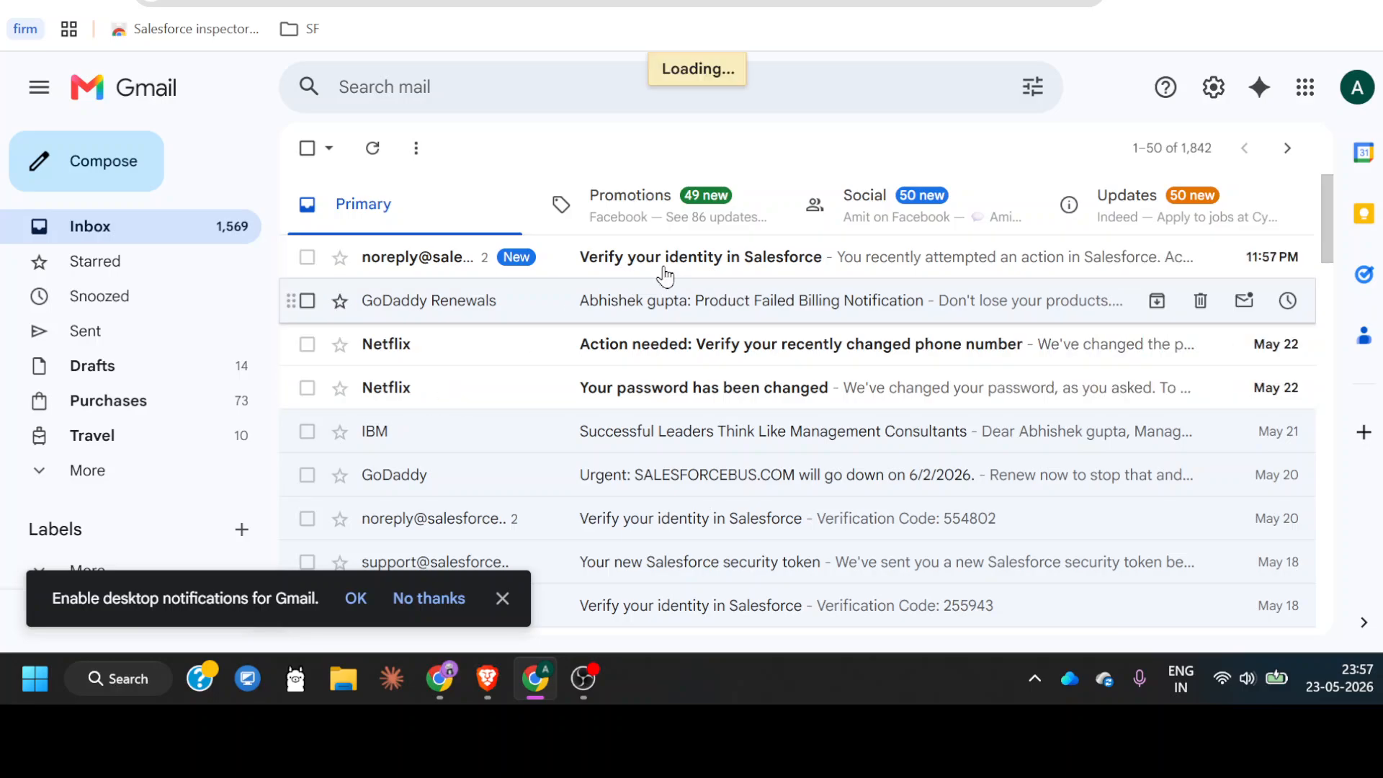
pyautogui.click(667, 272)
pyautogui.doubleClick(502, 499)
pyautogui.hotkey('ctrl', 'c')
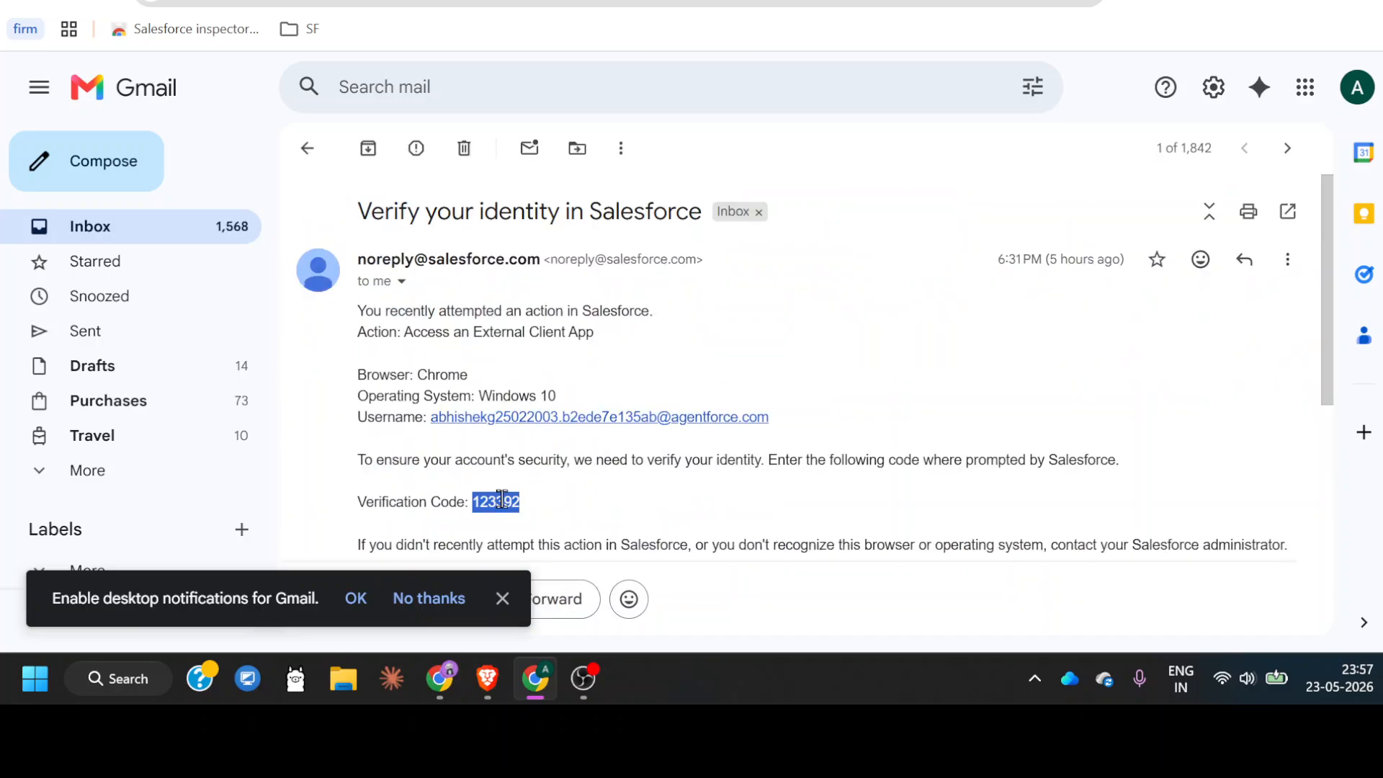
pyautogui.hotkey('ctrl', 'Tab')
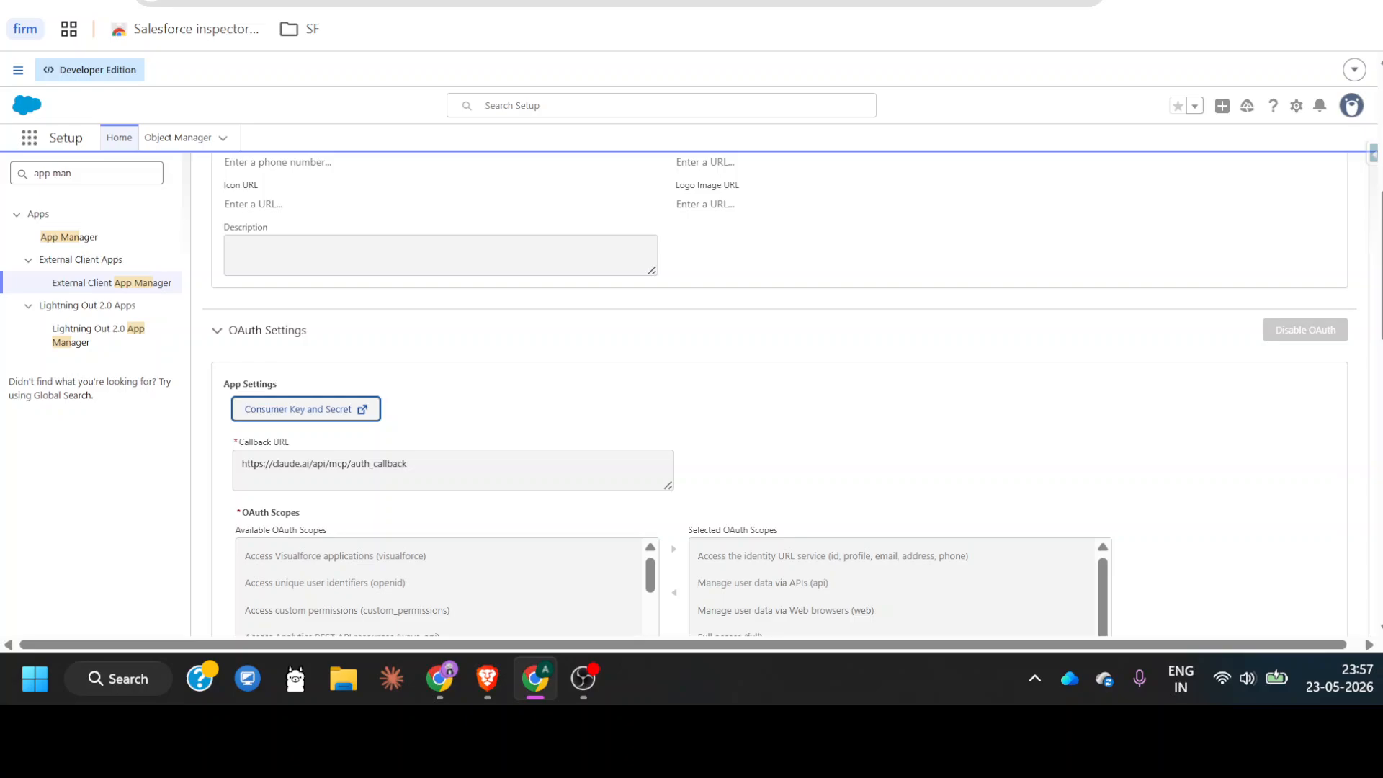
pyautogui.hotkey('ctrl', 'Tab')
pyautogui.click(566, 503)
pyautogui.hotkey('ctrl', 'v')
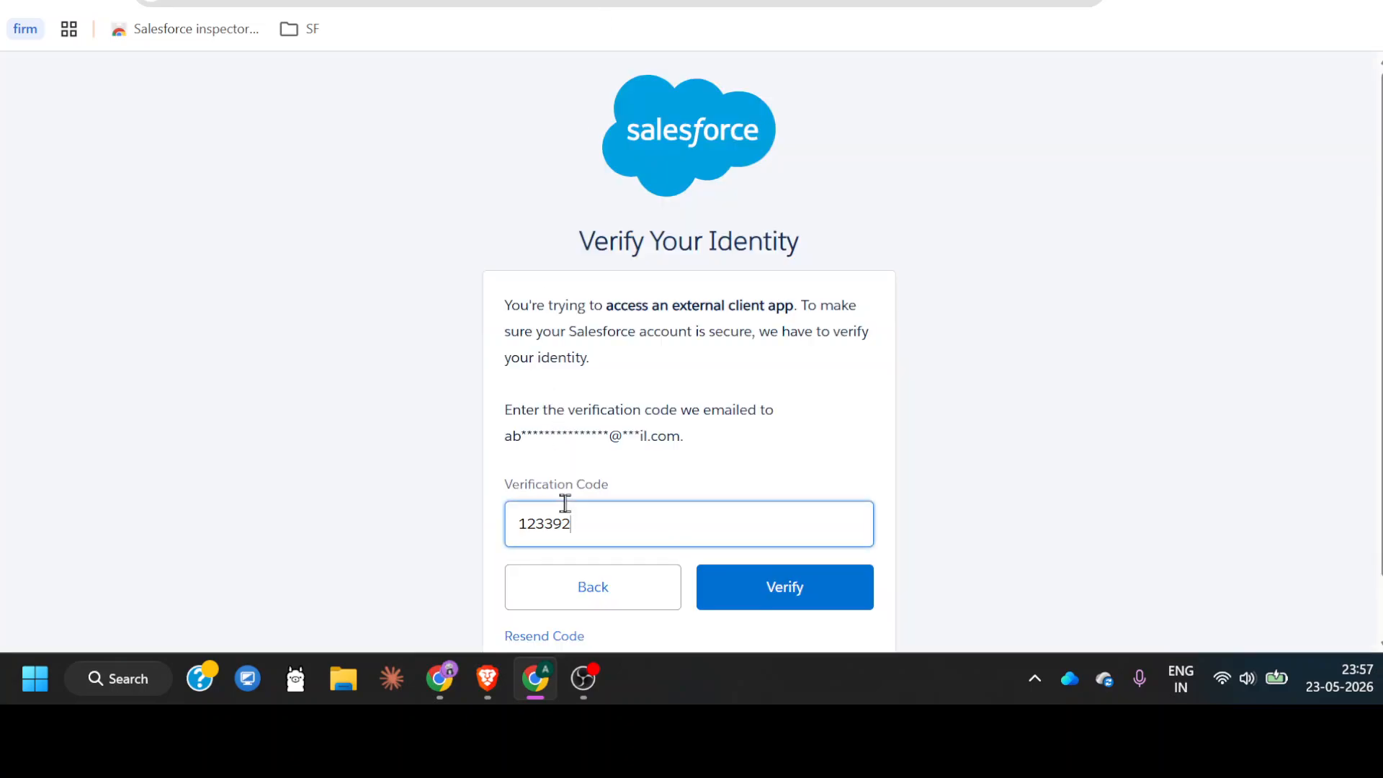
pyautogui.click(752, 602)
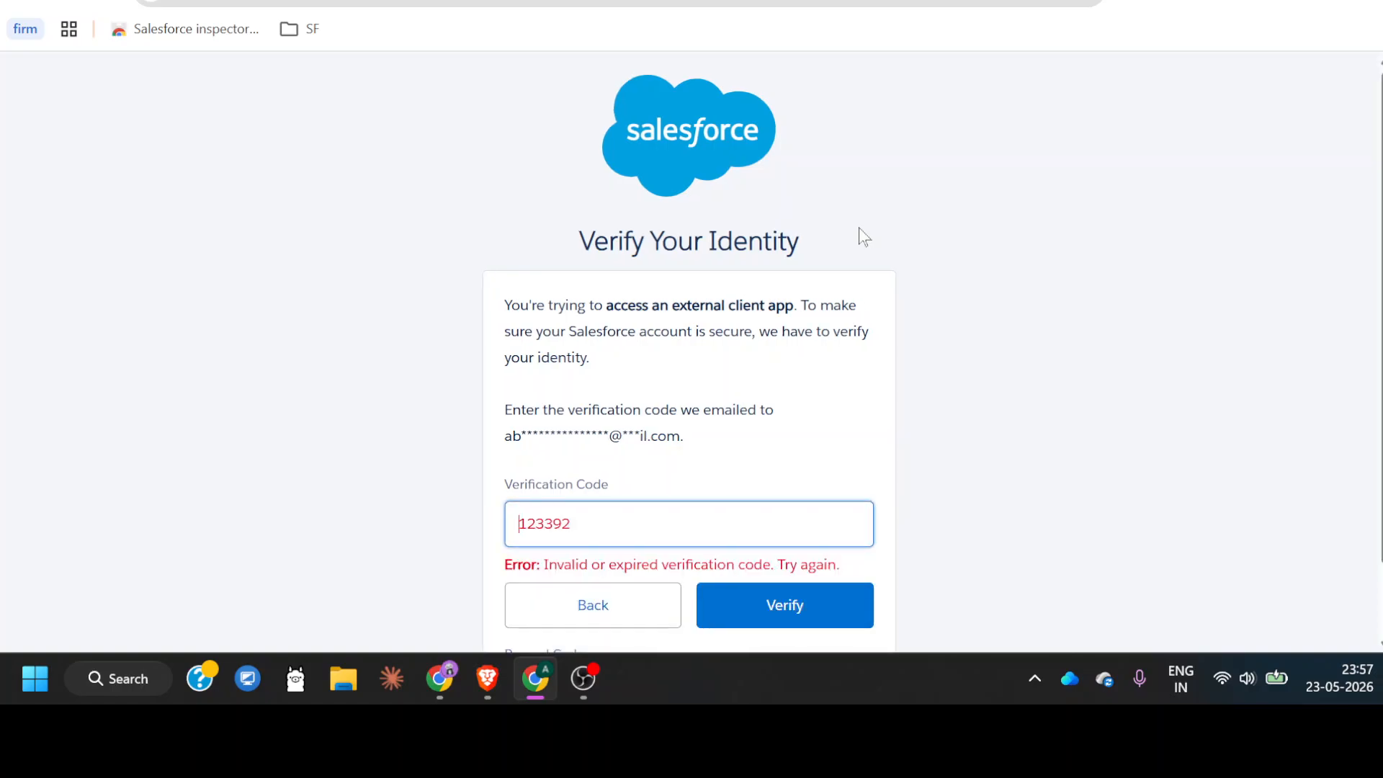
# Copy the newer verification code from the email and return to the Salesforce verification page
pyautogui.scroll(-2, 764, 393)
pyautogui.hotkey('ctrl', 'Tab')
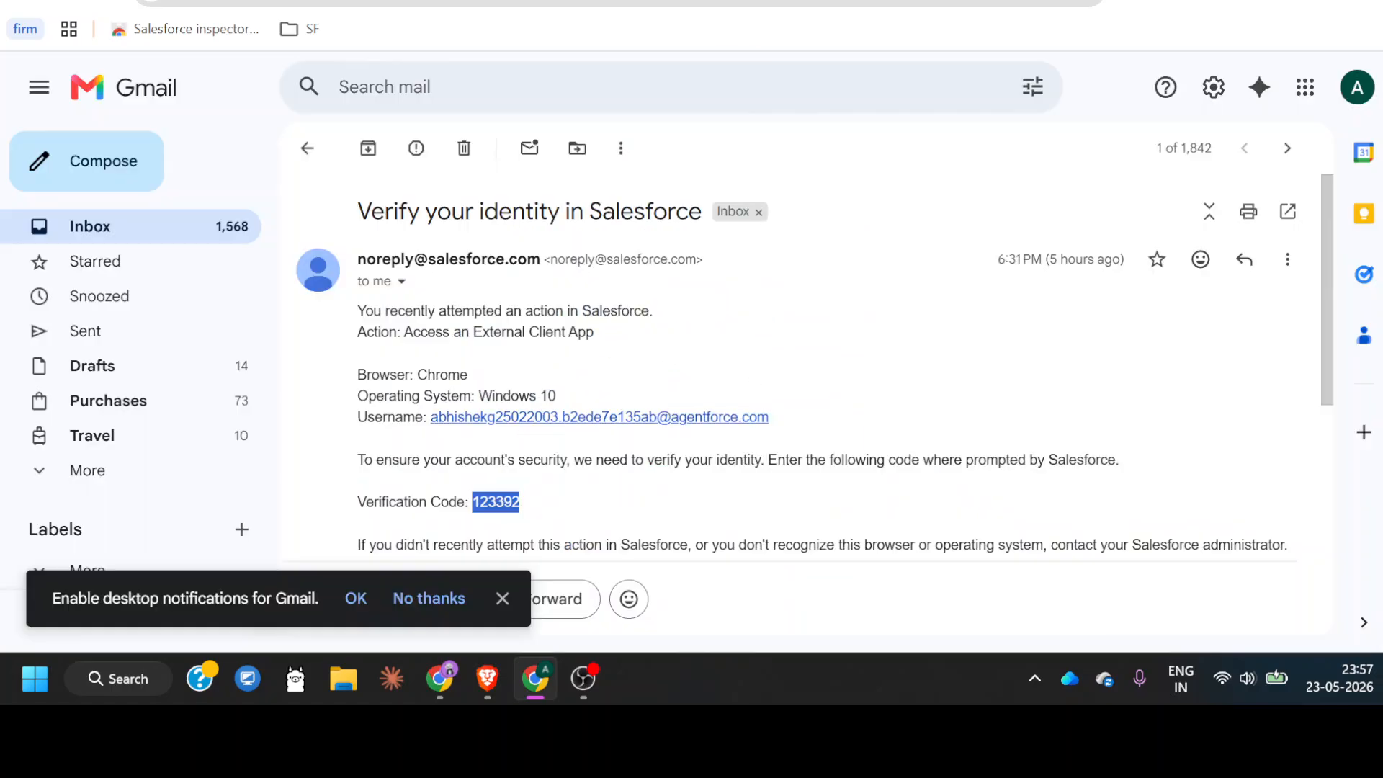
pyautogui.scroll(-5, 517, 384)
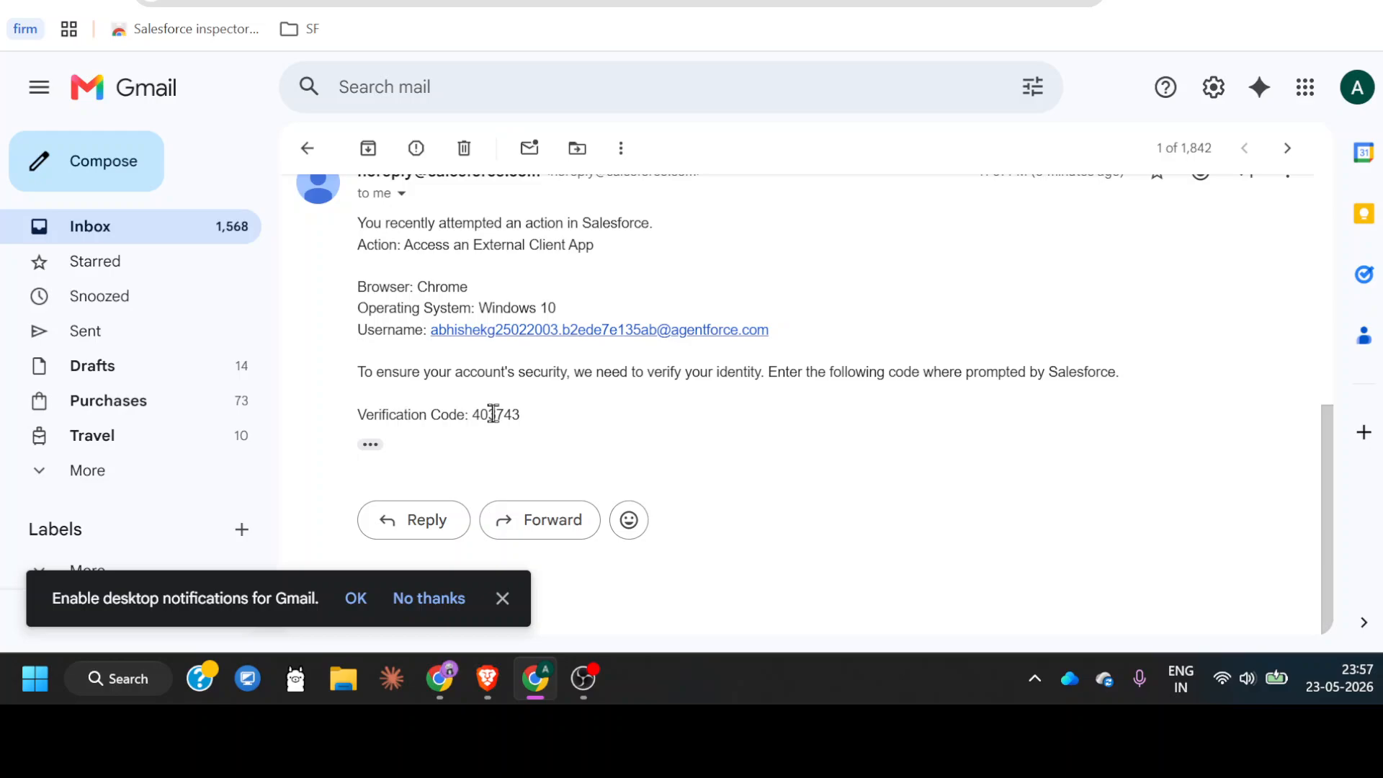
pyautogui.doubleClick(493, 413)
pyautogui.hotkey('ctrl', 'shift', 'Tab')
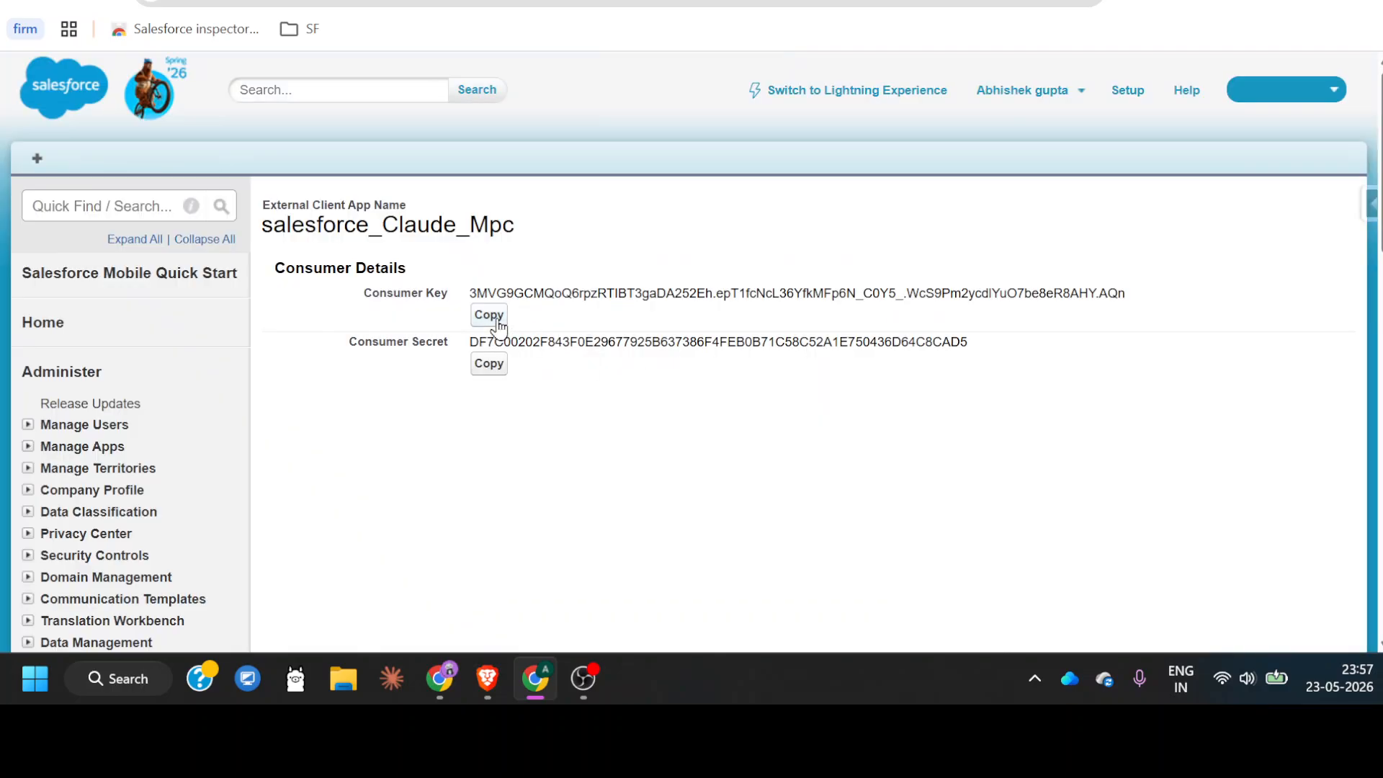
# Enter the Salesforce consumer key and secret as OAuth Client ID and Secret, add SFbus MCP, and decline password saving
pyautogui.click(796, 1)
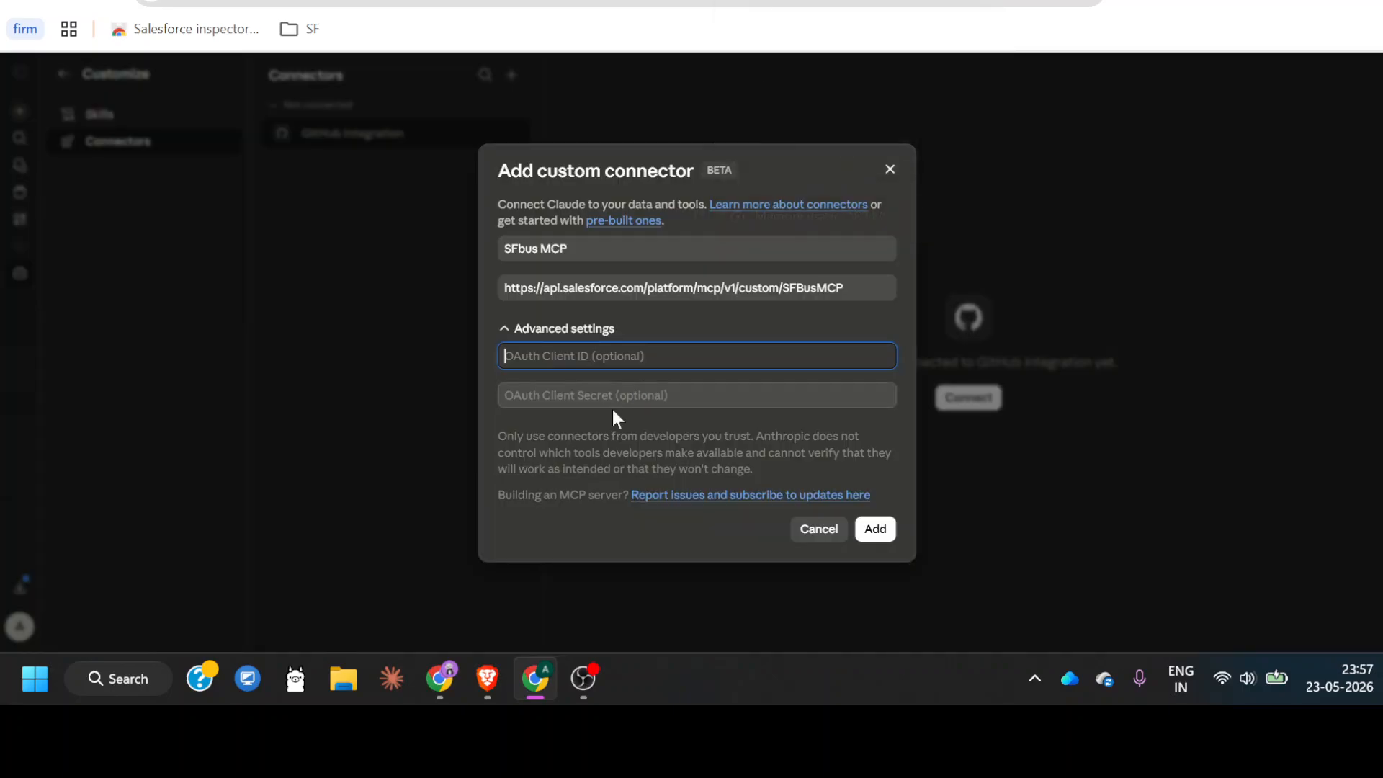
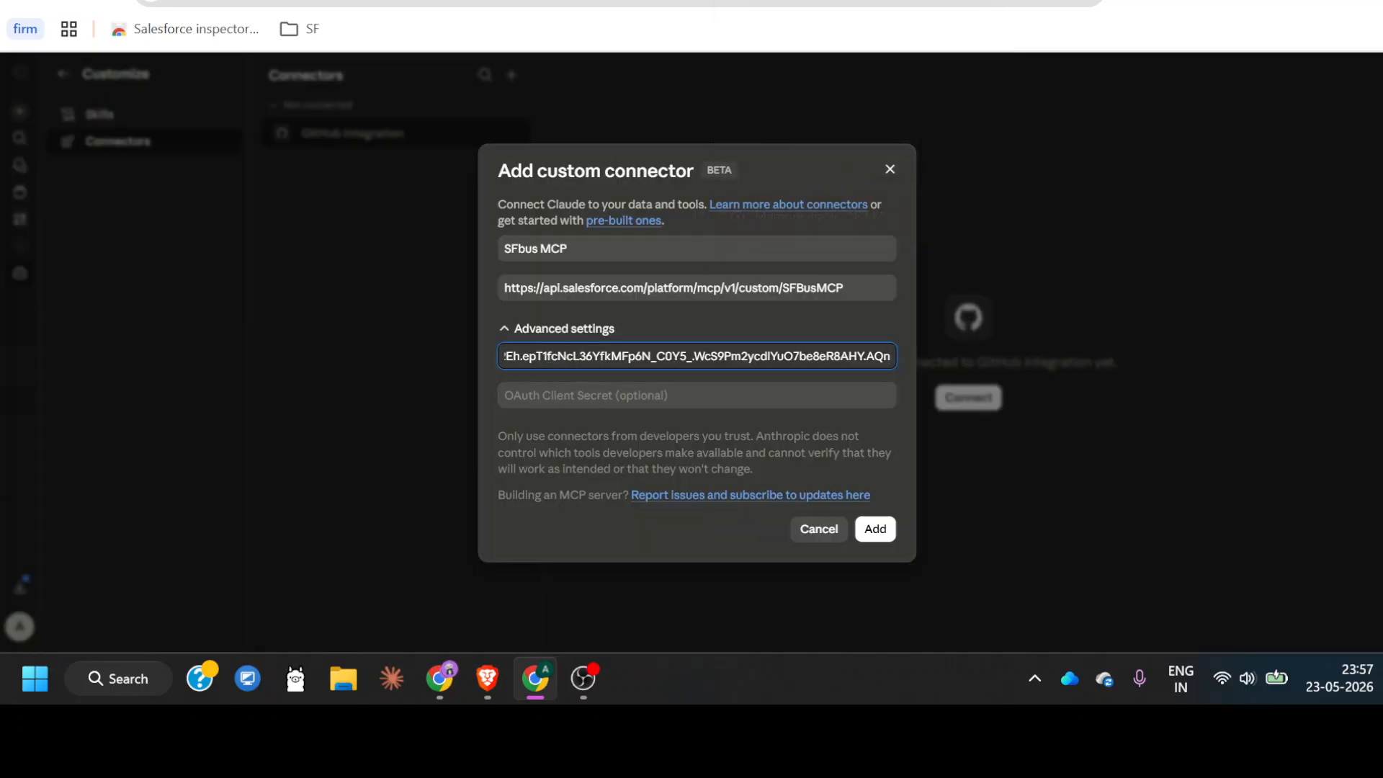
pyautogui.hotkey('ctrl', 'shift', 'Tab')
pyautogui.click(488, 363)
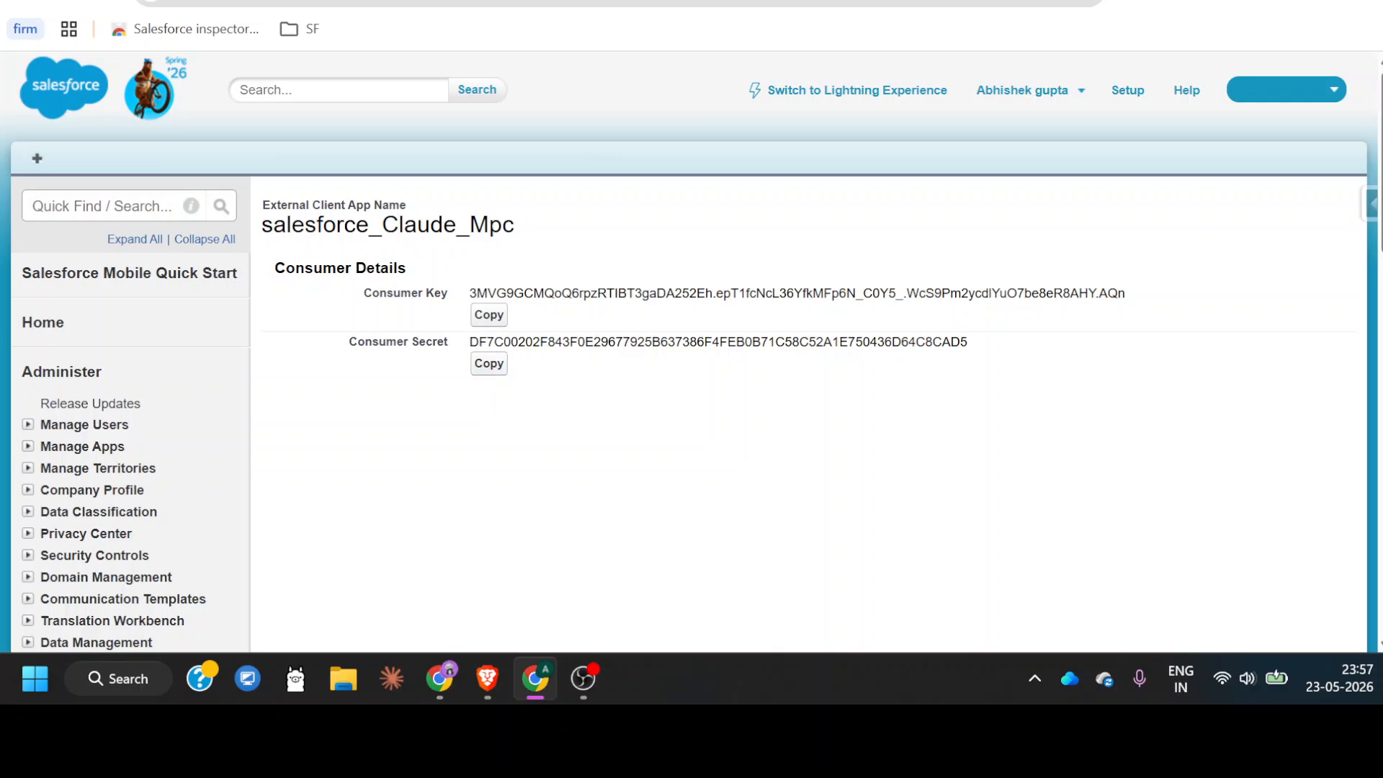
pyautogui.hotkey('ctrl', 'Tab')
pyautogui.click(565, 395)
pyautogui.hotkey('ctrl', 'v')
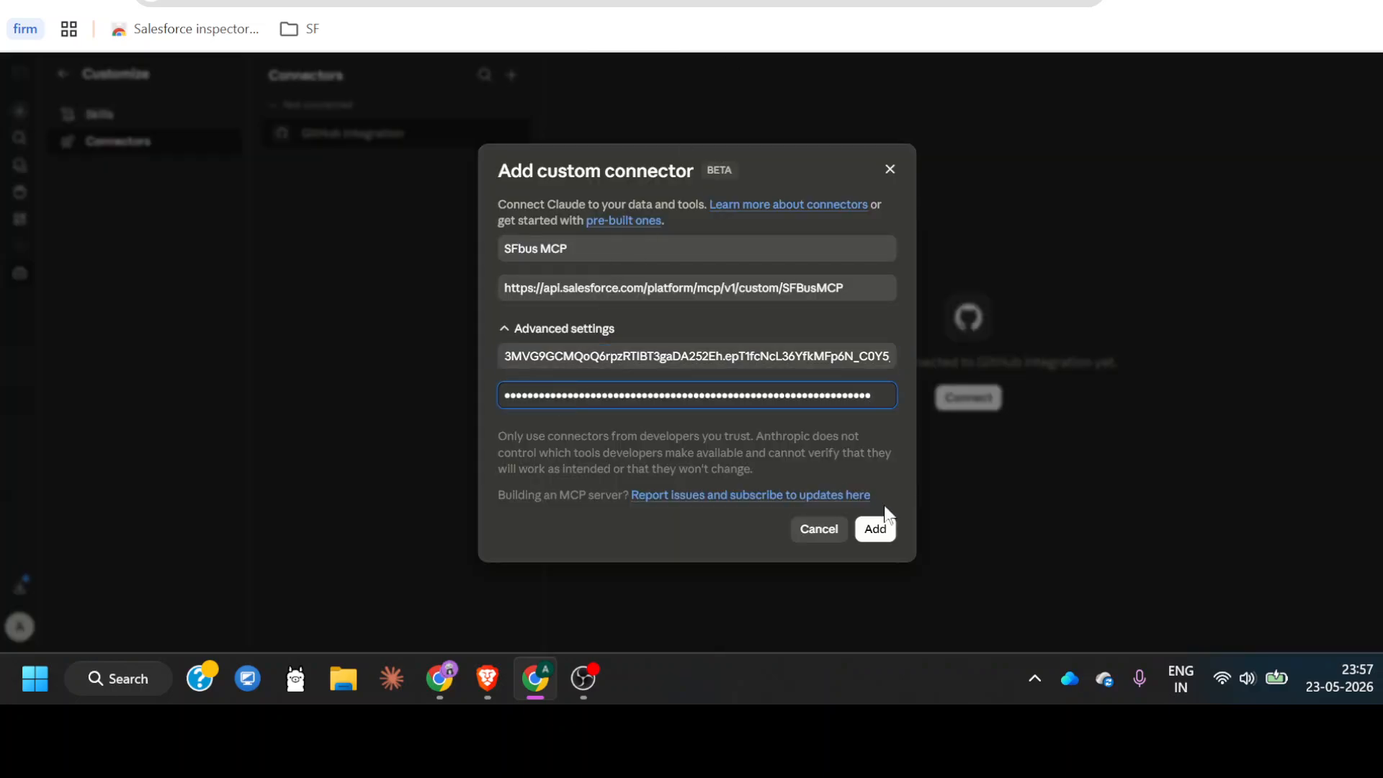
pyautogui.click(875, 530)
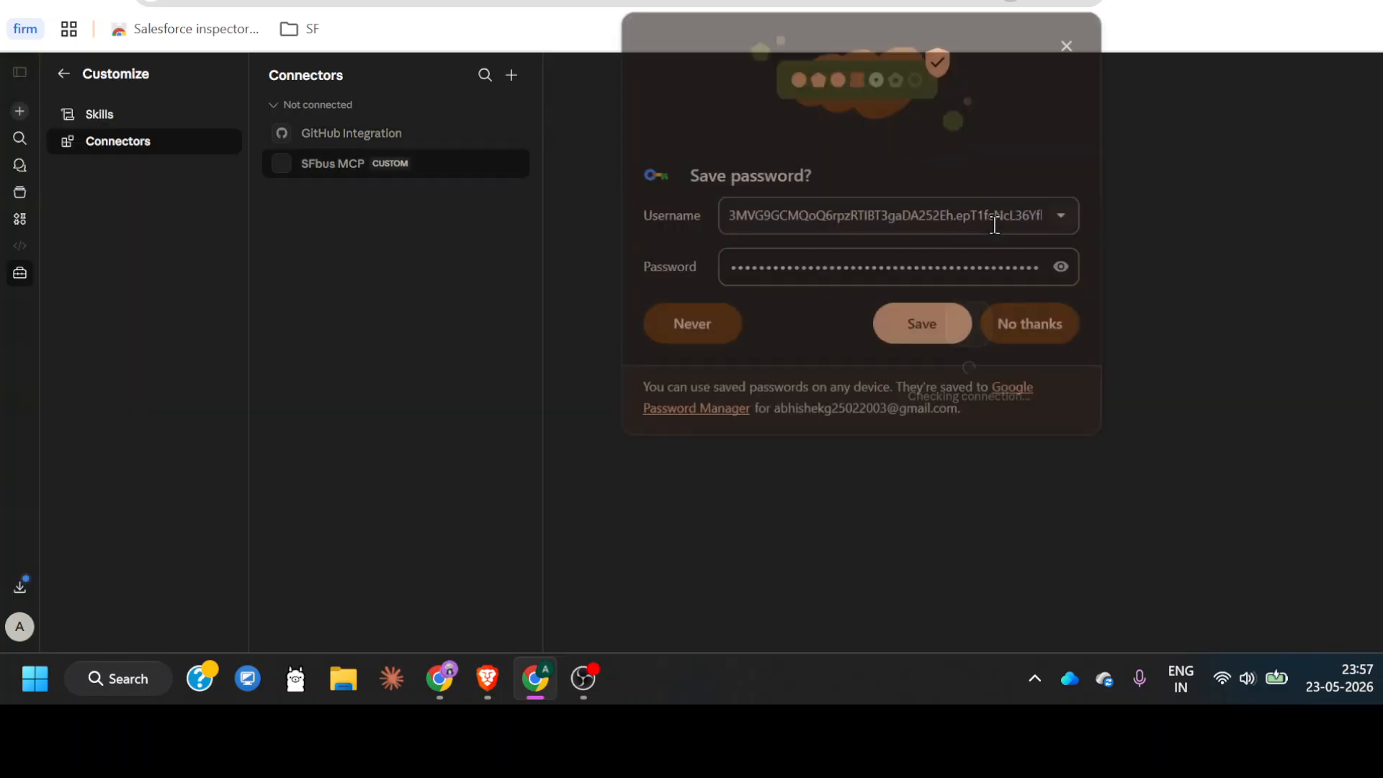
pyautogui.click(1028, 312)
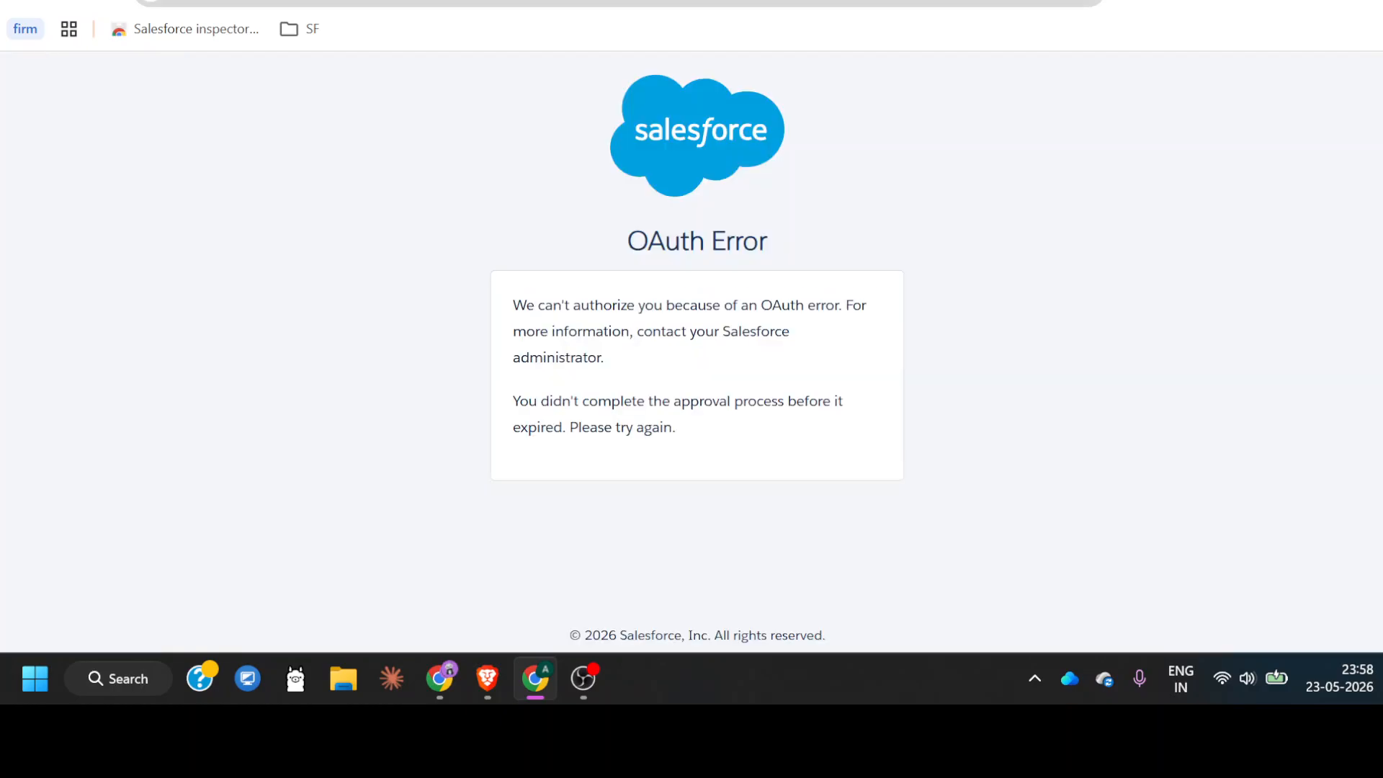
# Open claude.ai and browse the connector directory, viewing Google Drive's details, then close it
pyautogui.click(377, 3)
pyautogui.write('c')
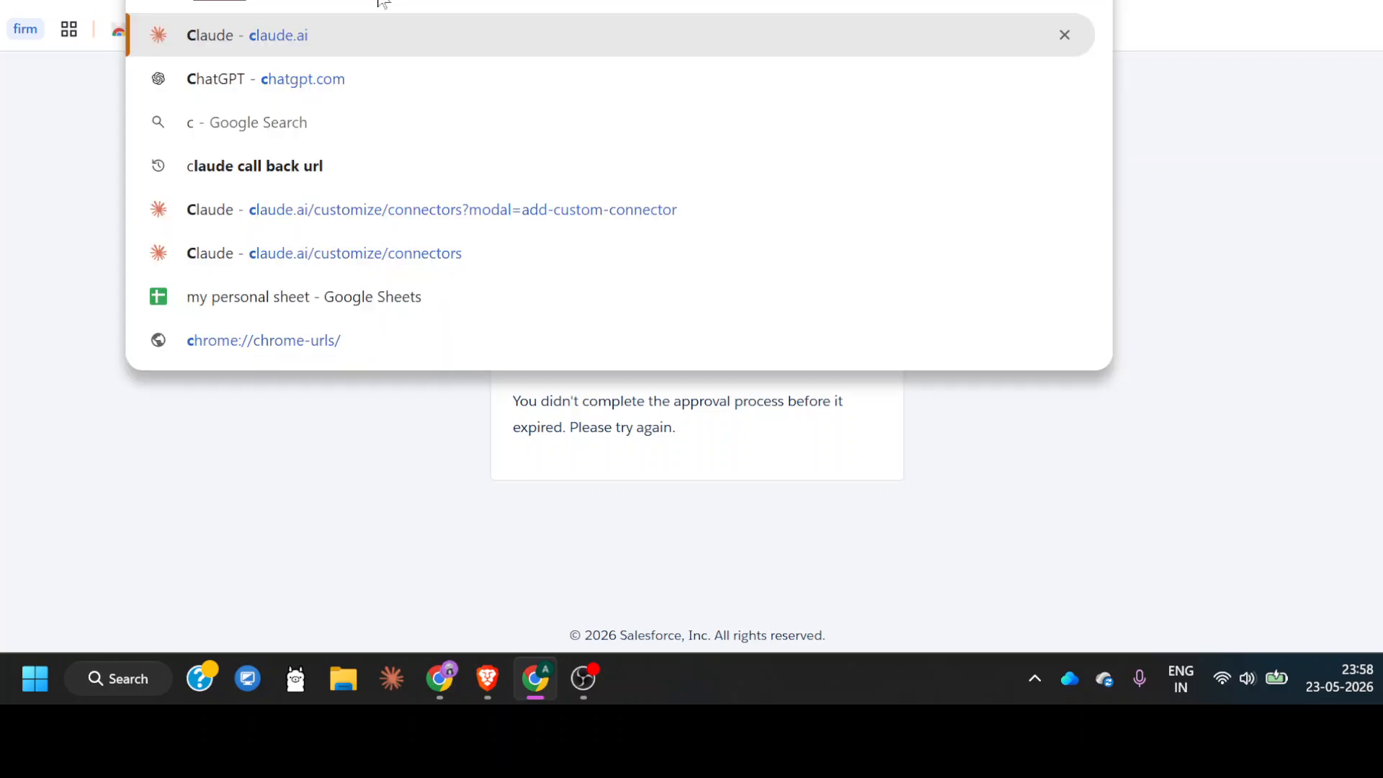
pyautogui.write('l')
pyautogui.press('Return')
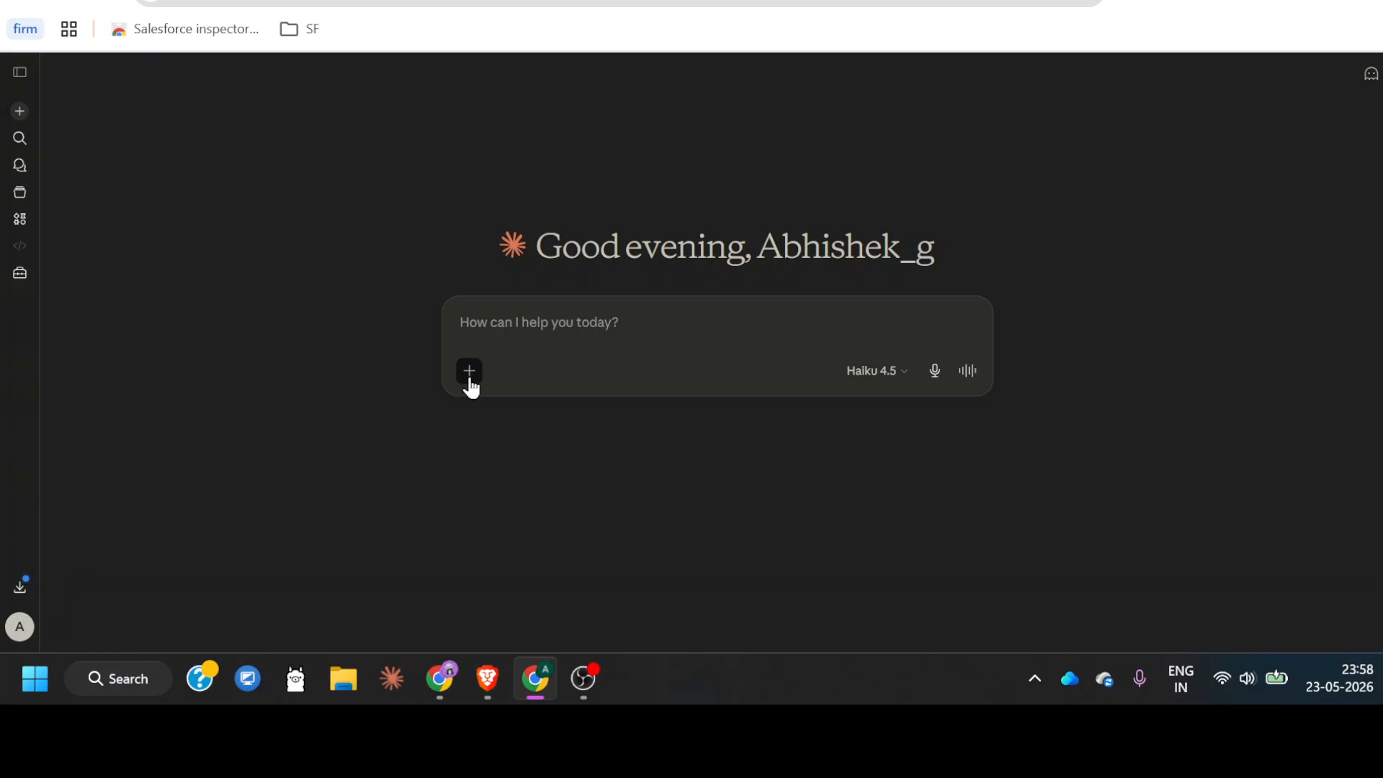
pyautogui.click(469, 380)
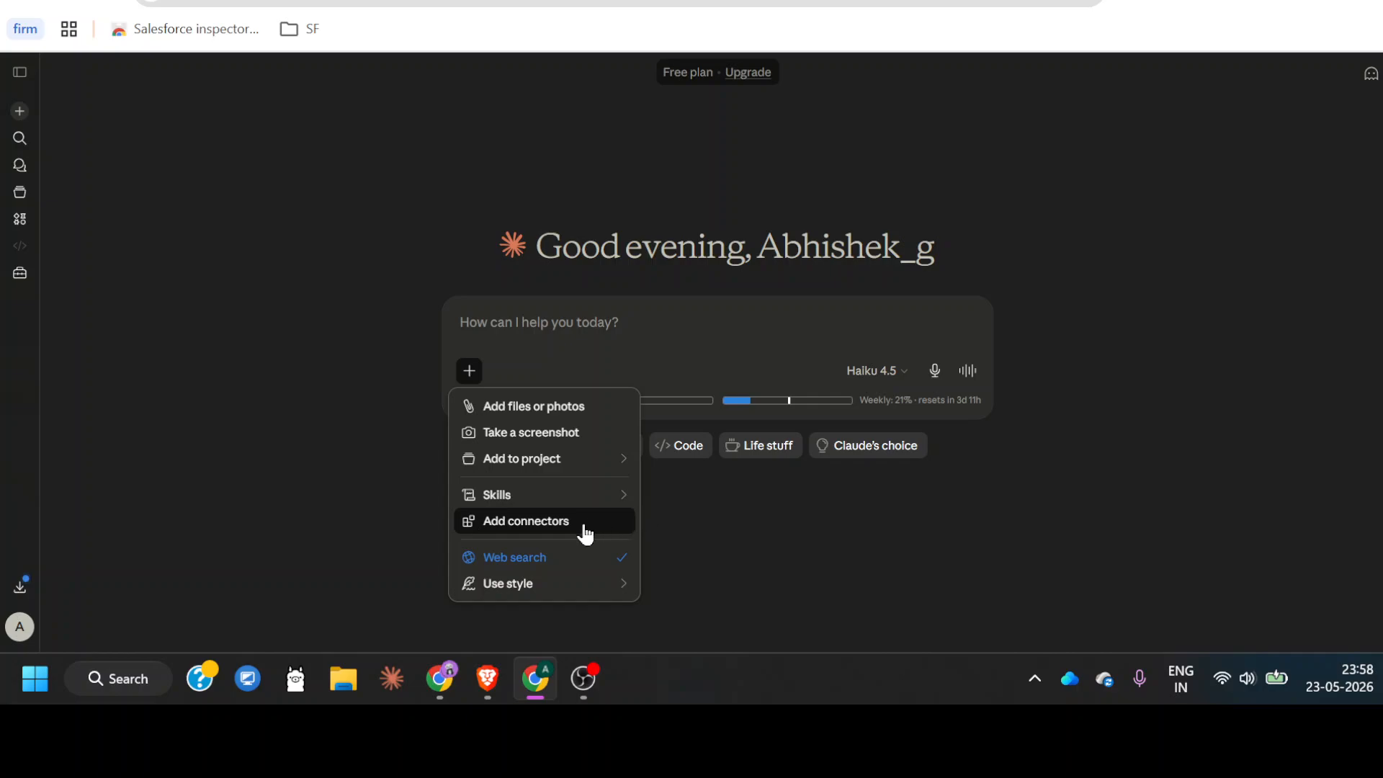
pyautogui.click(586, 533)
pyautogui.click(582, 527)
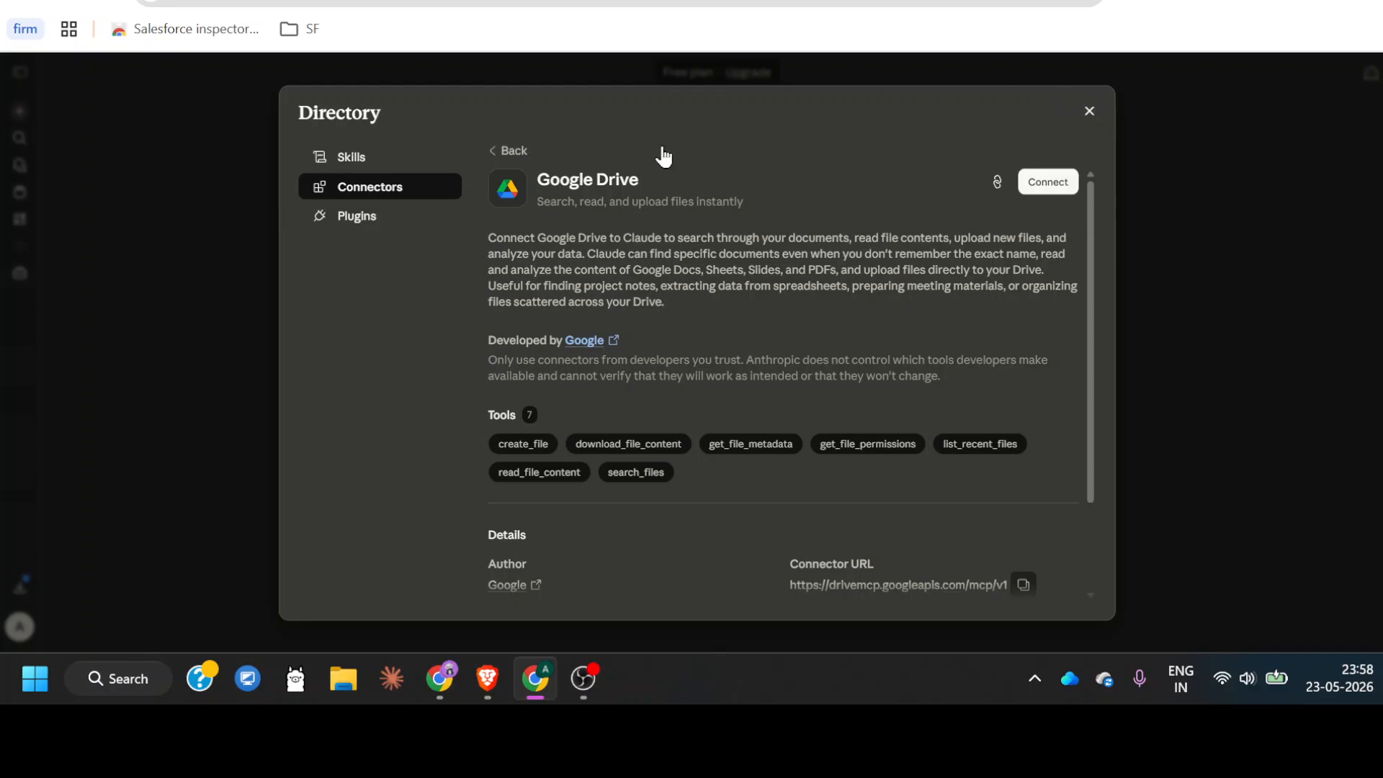
pyautogui.click(493, 150)
pyautogui.press('Escape')
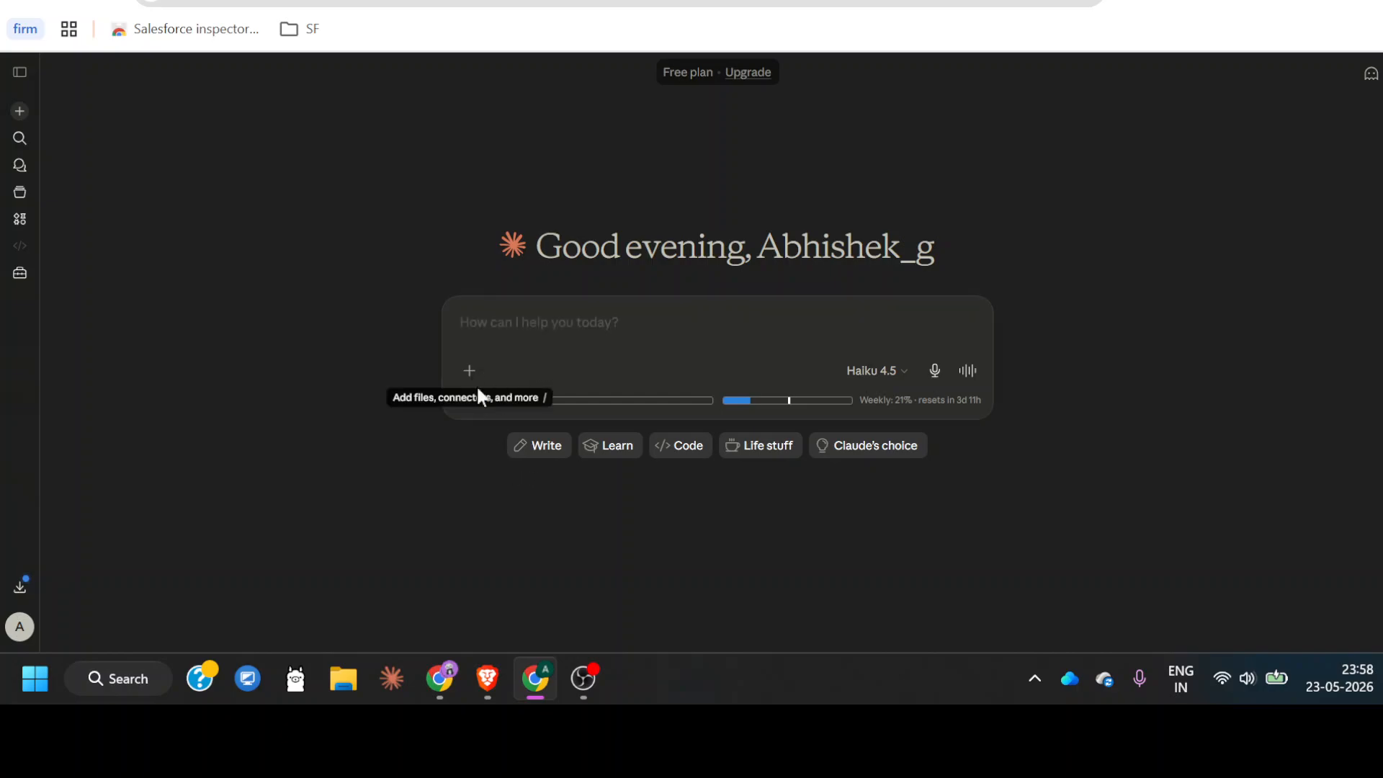
pyautogui.click(469, 371)
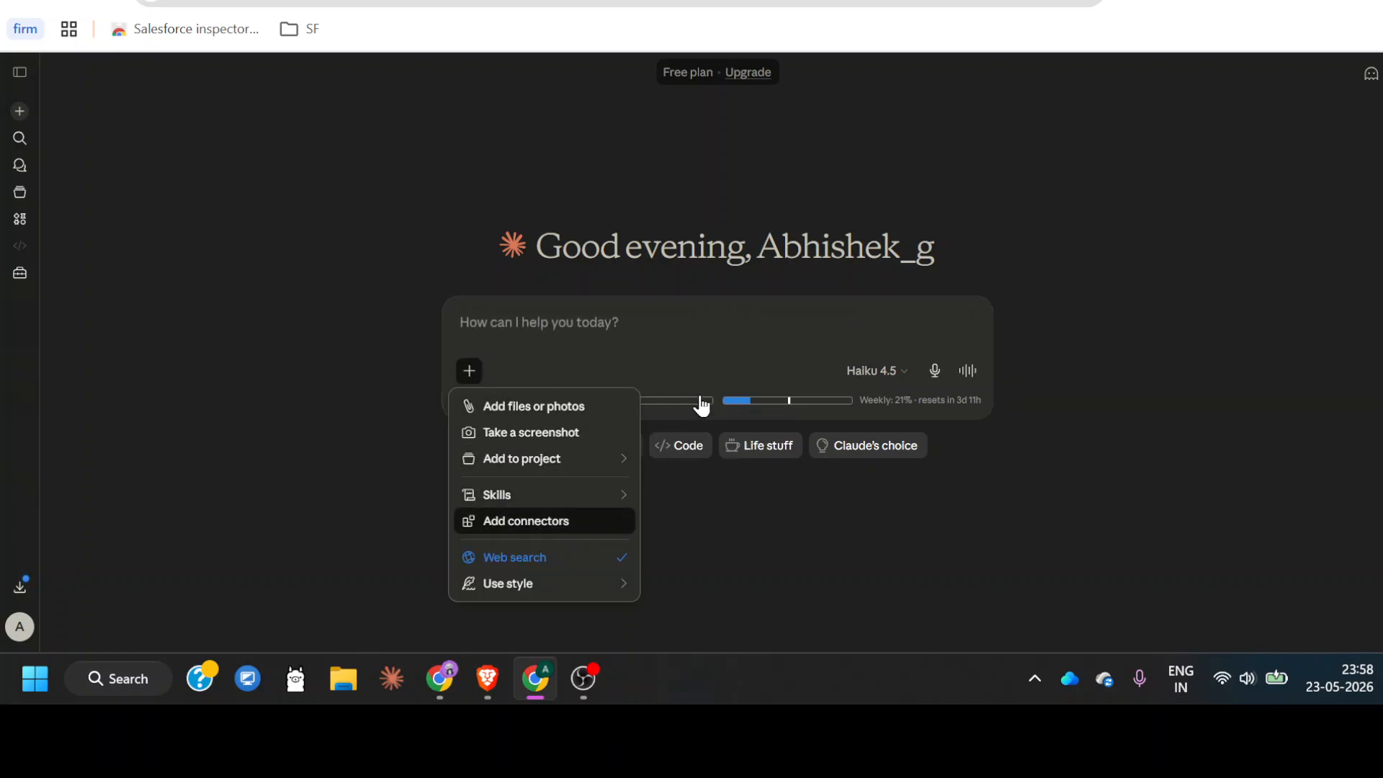
pyautogui.click(546, 531)
pyautogui.click(548, 533)
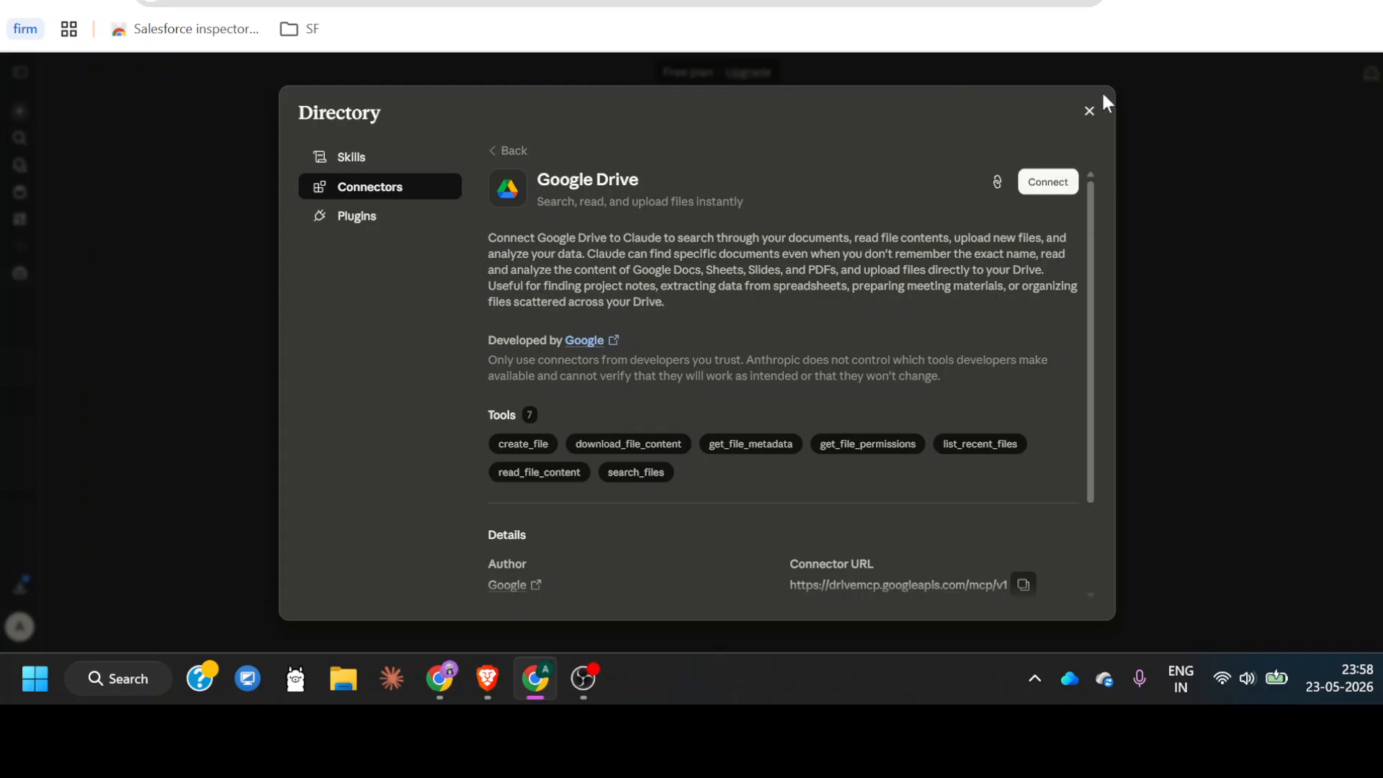
pyautogui.click(1086, 113)
# Go to Settings > Connectors, then Customize, and open the SFbus MCP connector
pyautogui.click(19, 627)
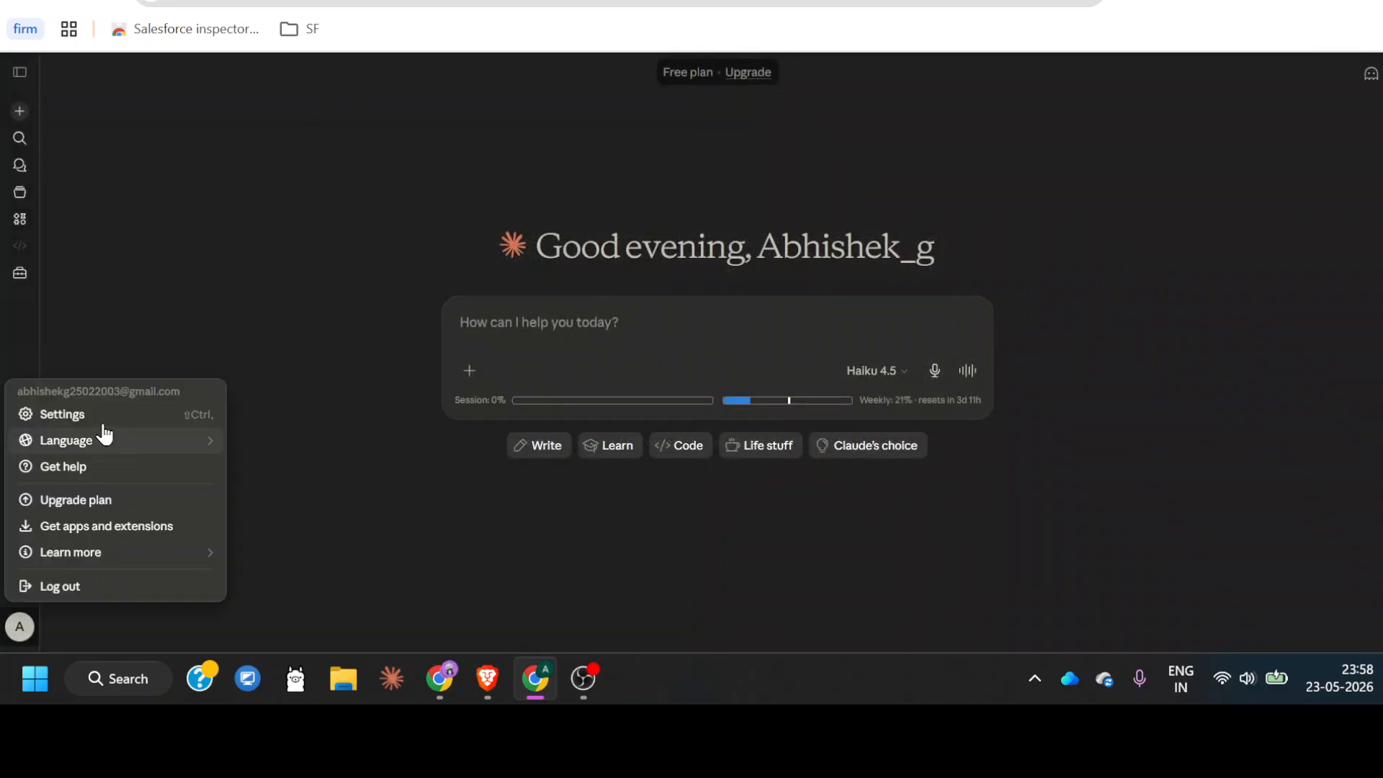
pyautogui.click(43, 412)
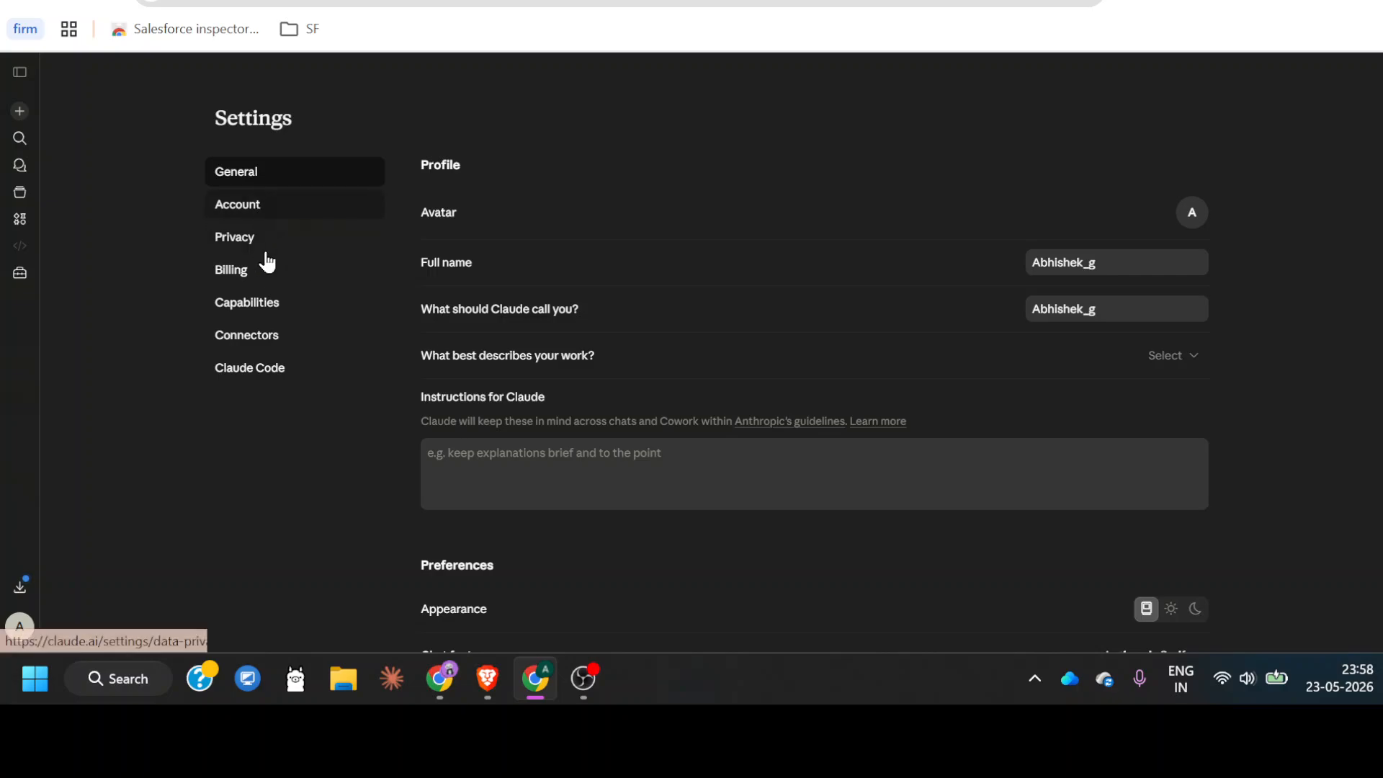
pyautogui.click(252, 349)
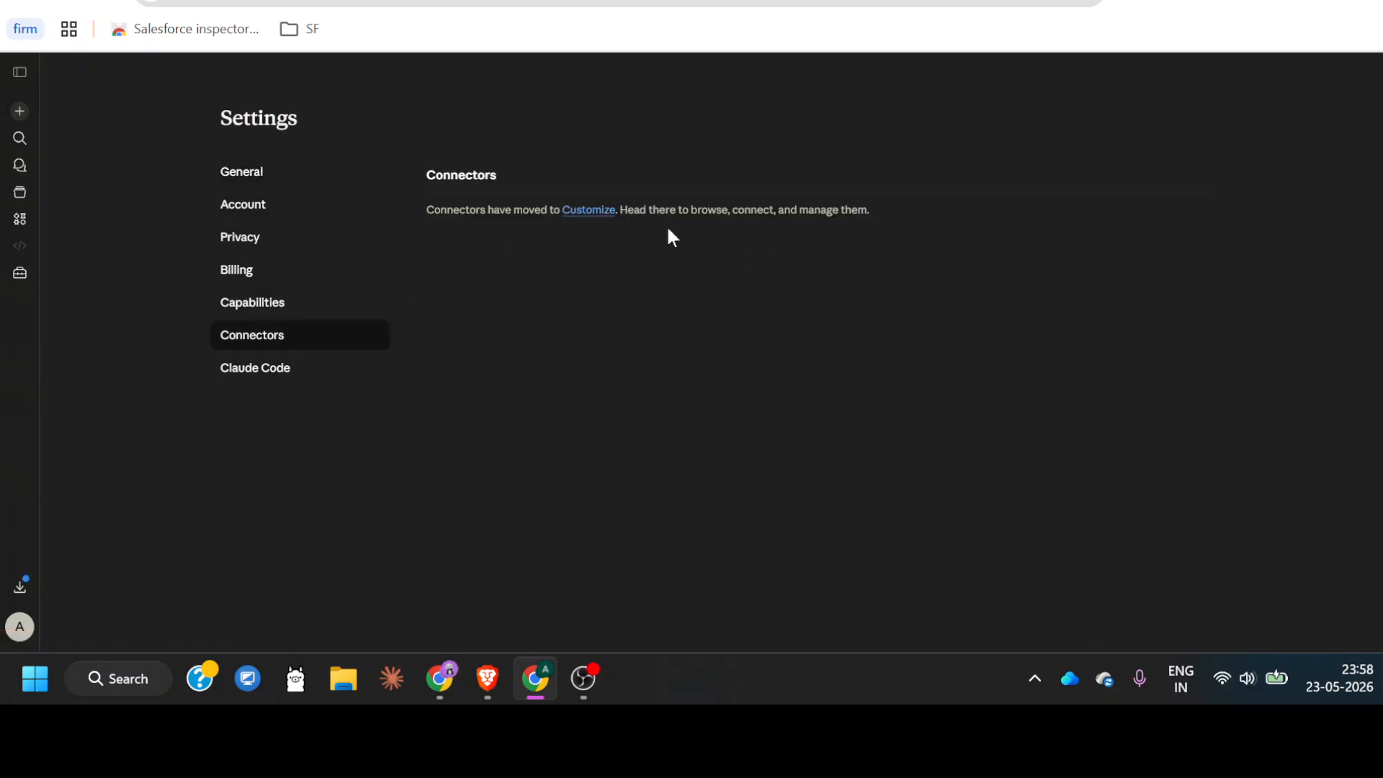
pyautogui.click(580, 212)
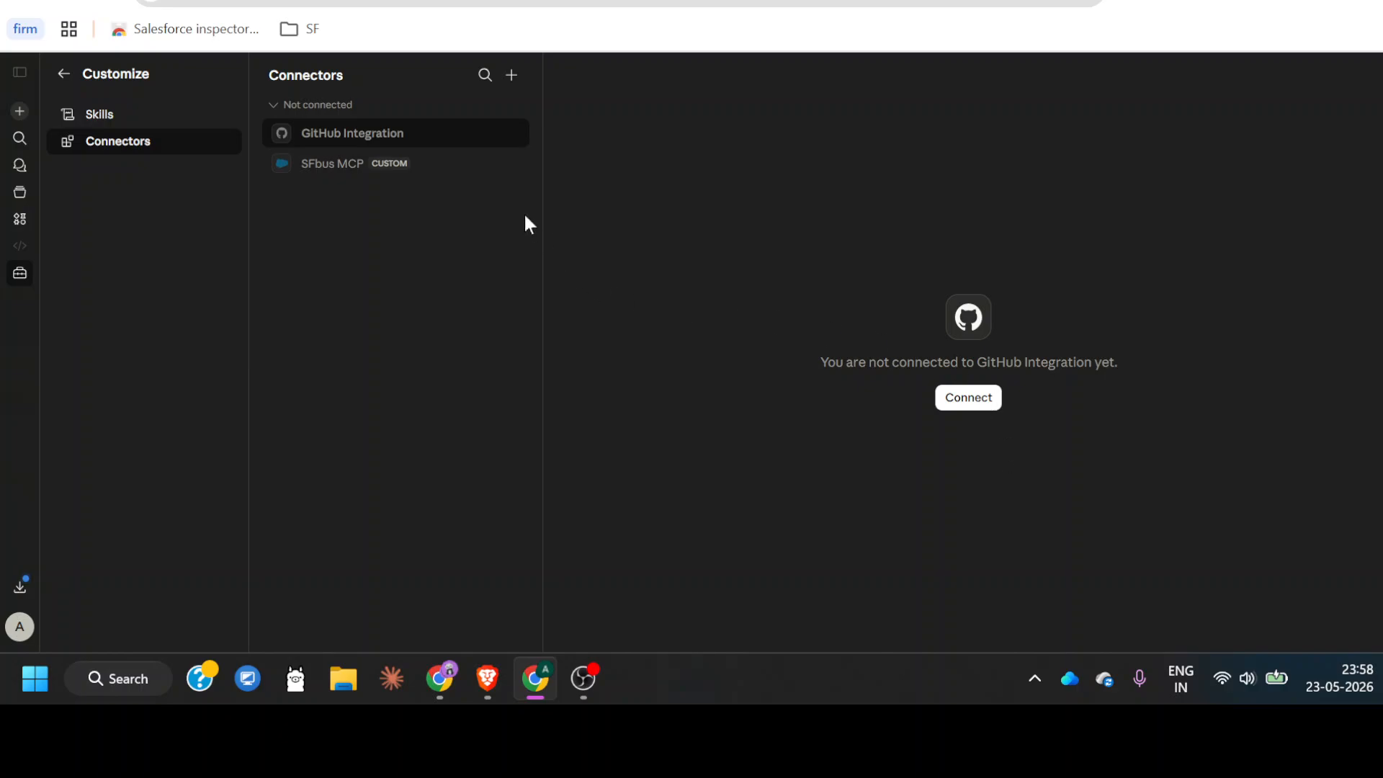
pyautogui.click(351, 163)
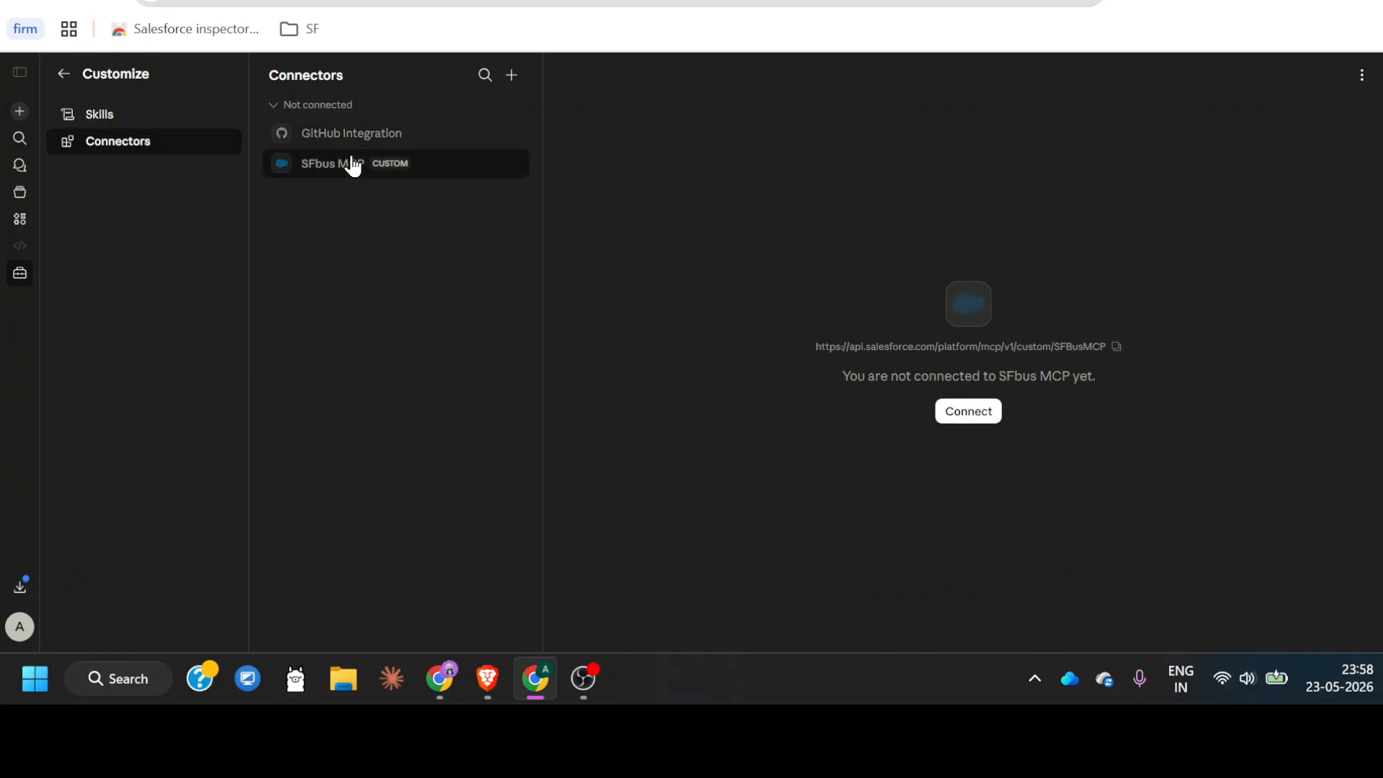
# Try connecting SFbus MCP and note the authorization error message
pyautogui.click(983, 415)
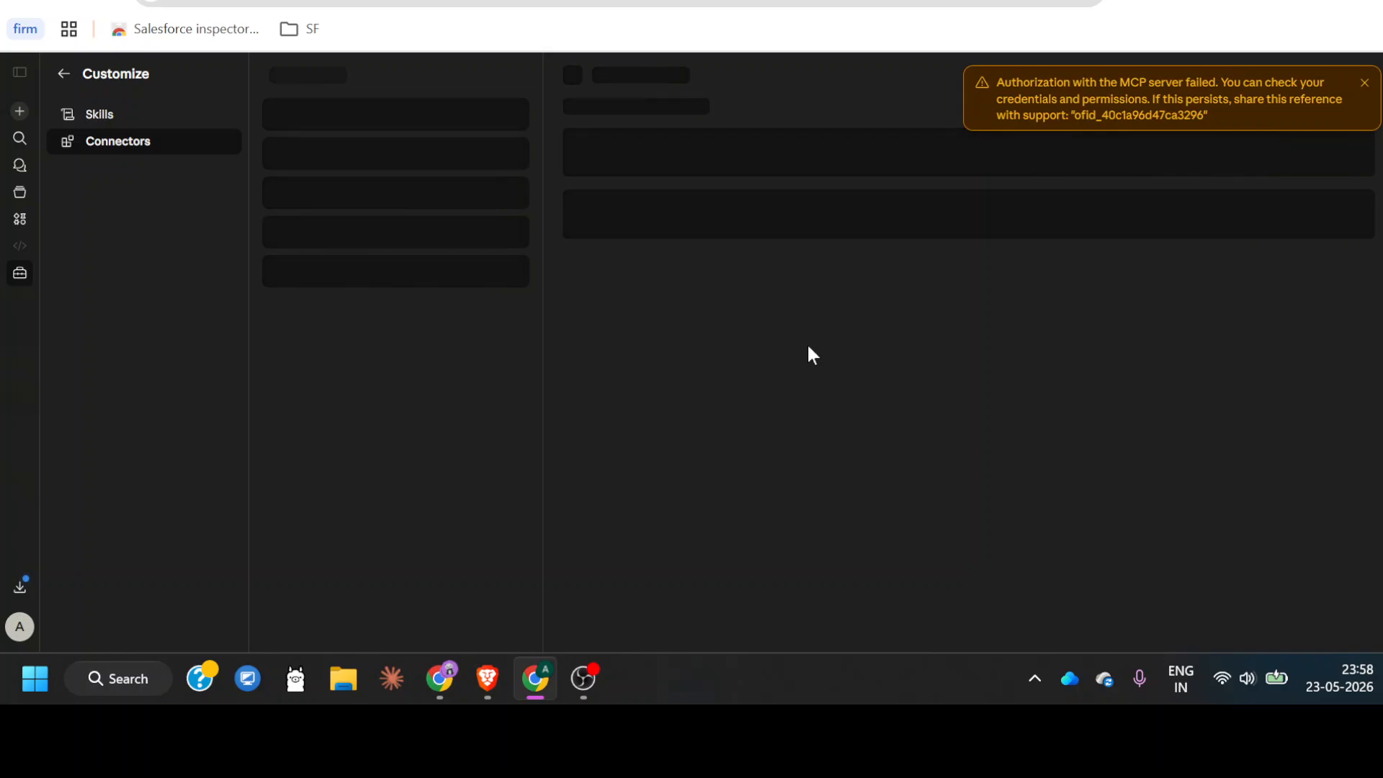
pyautogui.moveTo(1199, 114); pyautogui.dragTo(983, 92)
pyautogui.click(408, 165)
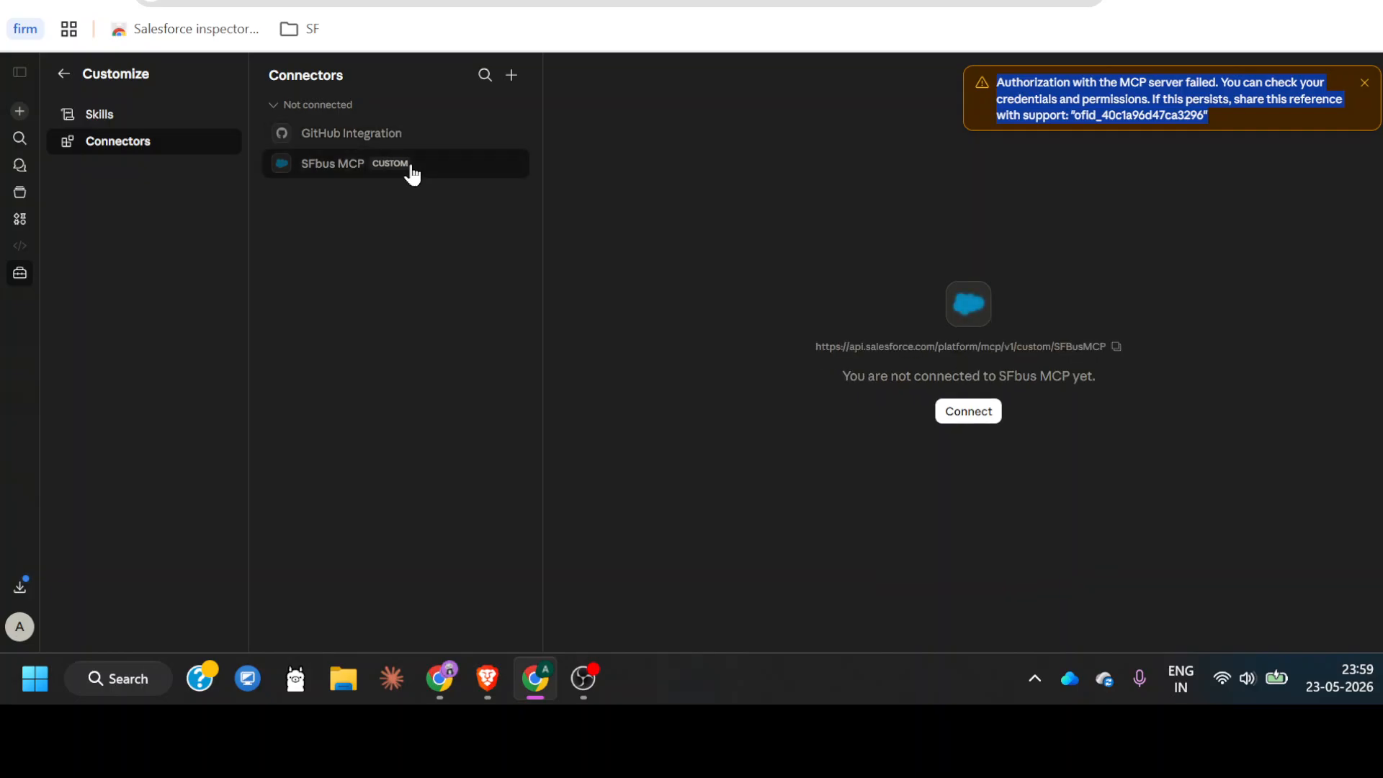
# Check the Salesforce OAuth settings, JWT error and consumer key tabs, then dismiss Claude's error
pyautogui.hotkey('ctrl', 'Tab')
pyautogui.scroll(-1, 559, 478)
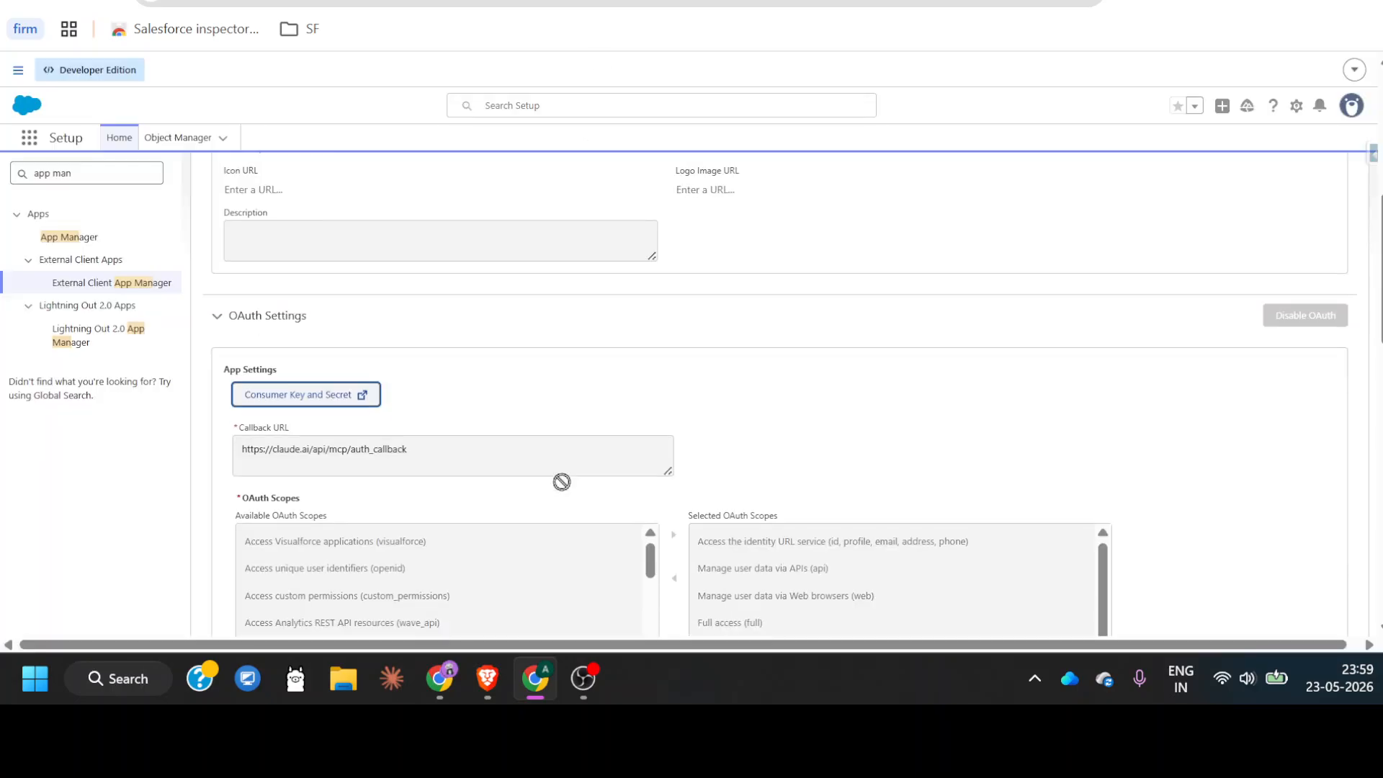
pyautogui.hotkey('ctrl', 'Tab')
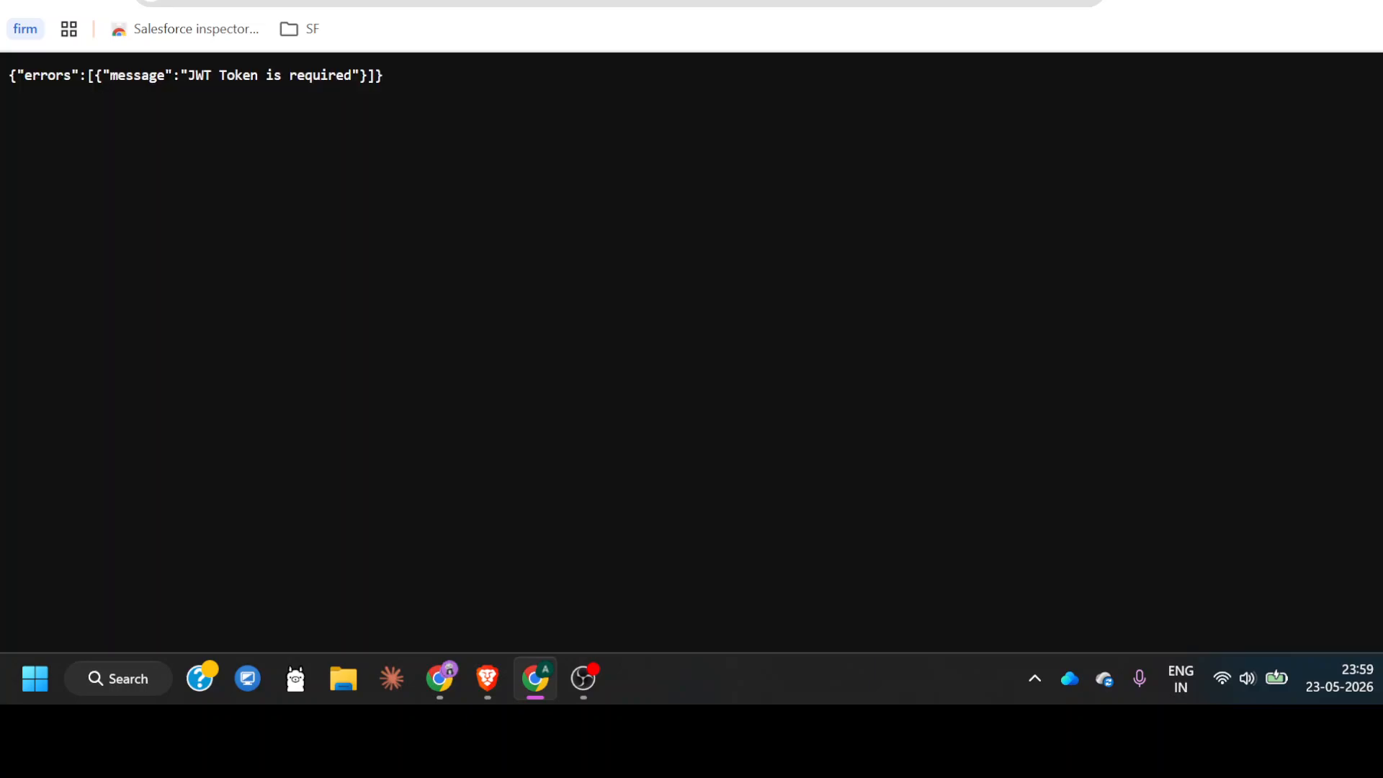
pyautogui.hotkey('ctrl', 'Tab')
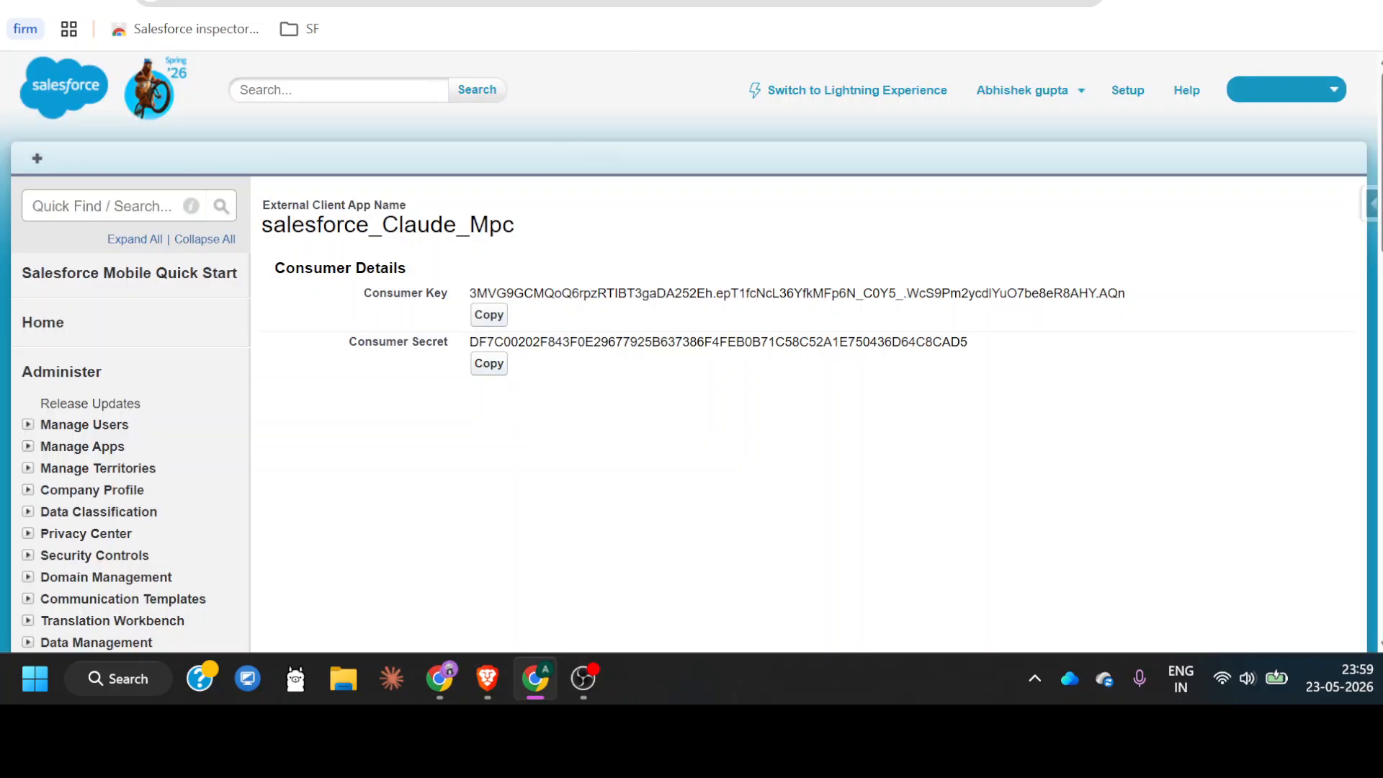
pyautogui.hotkey('ctrl', 'Tab')
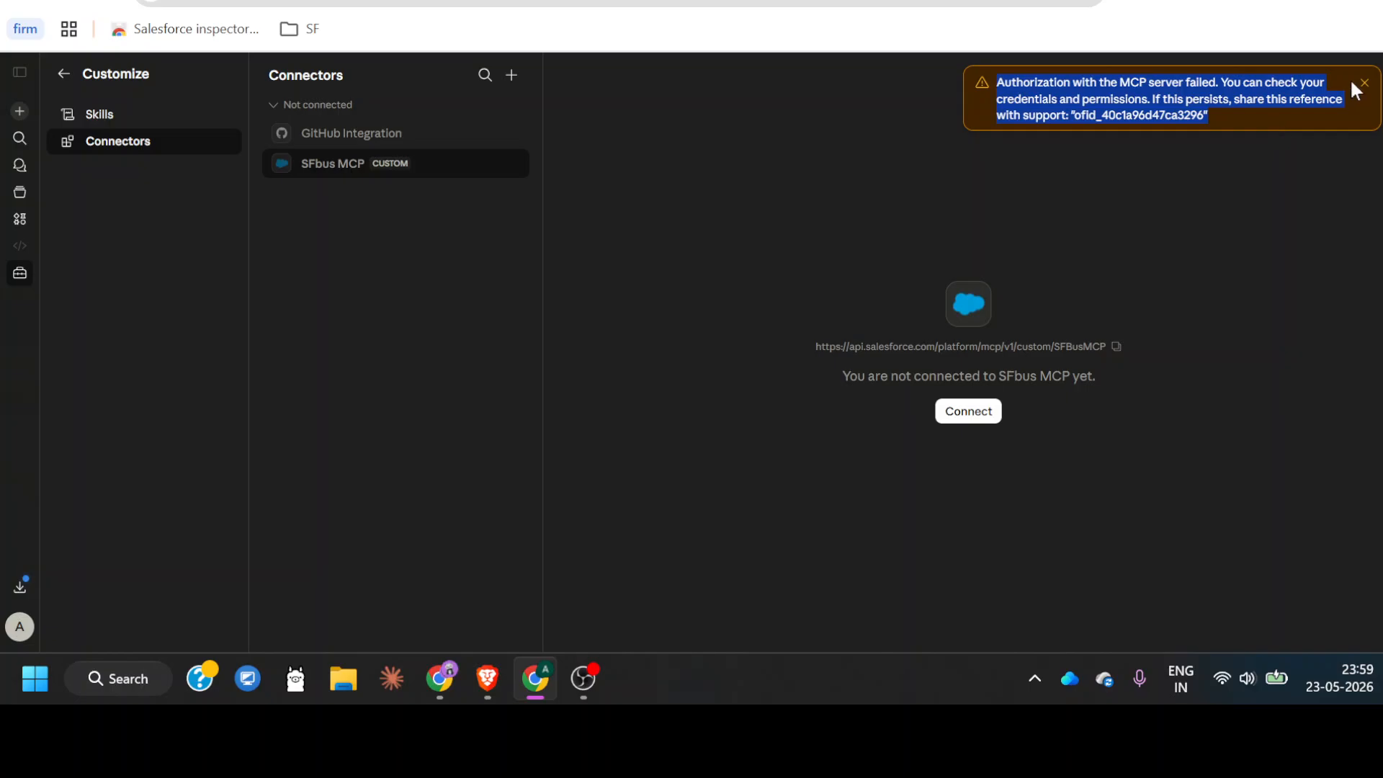
pyautogui.click(1364, 82)
# Remove the failed SFbus MCP connector from Claude
pyautogui.click(1362, 75)
pyautogui.click(1311, 110)
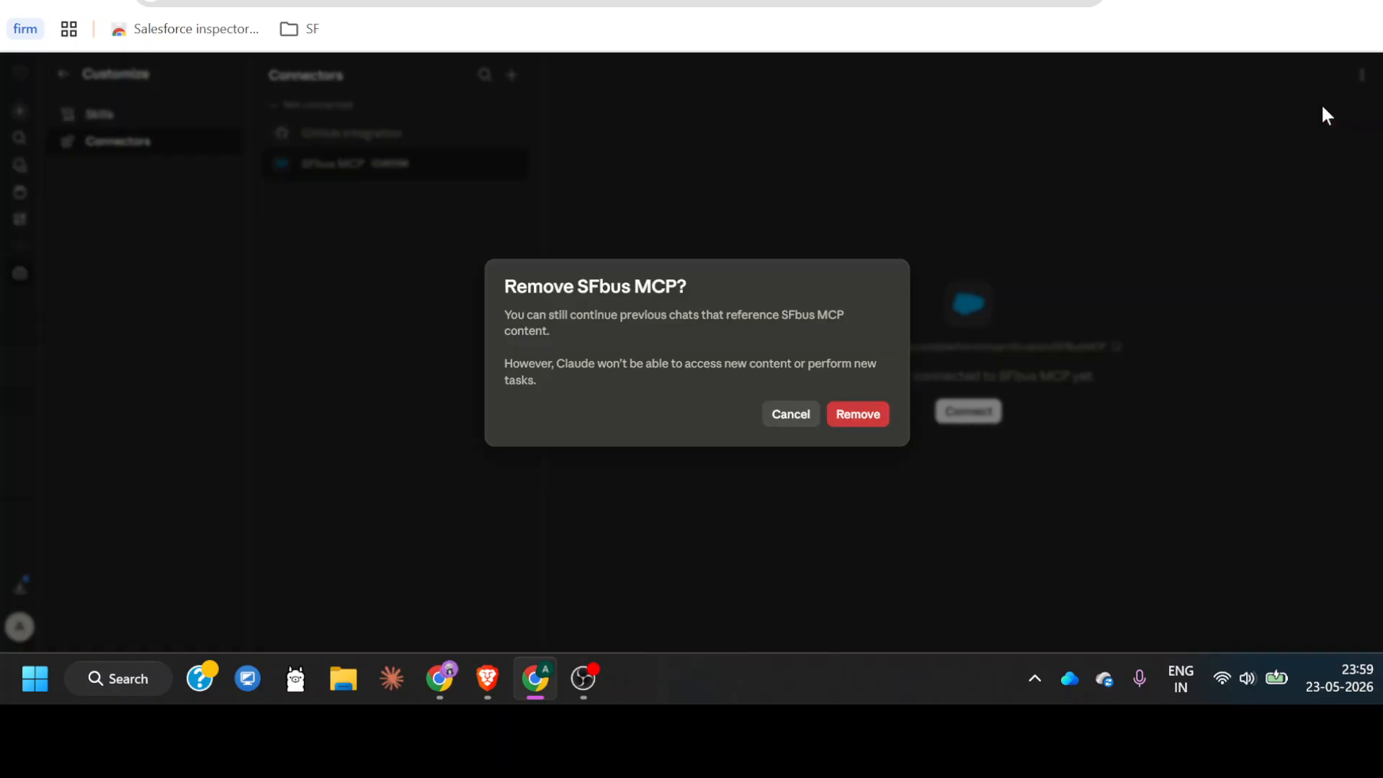
pyautogui.click(830, 412)
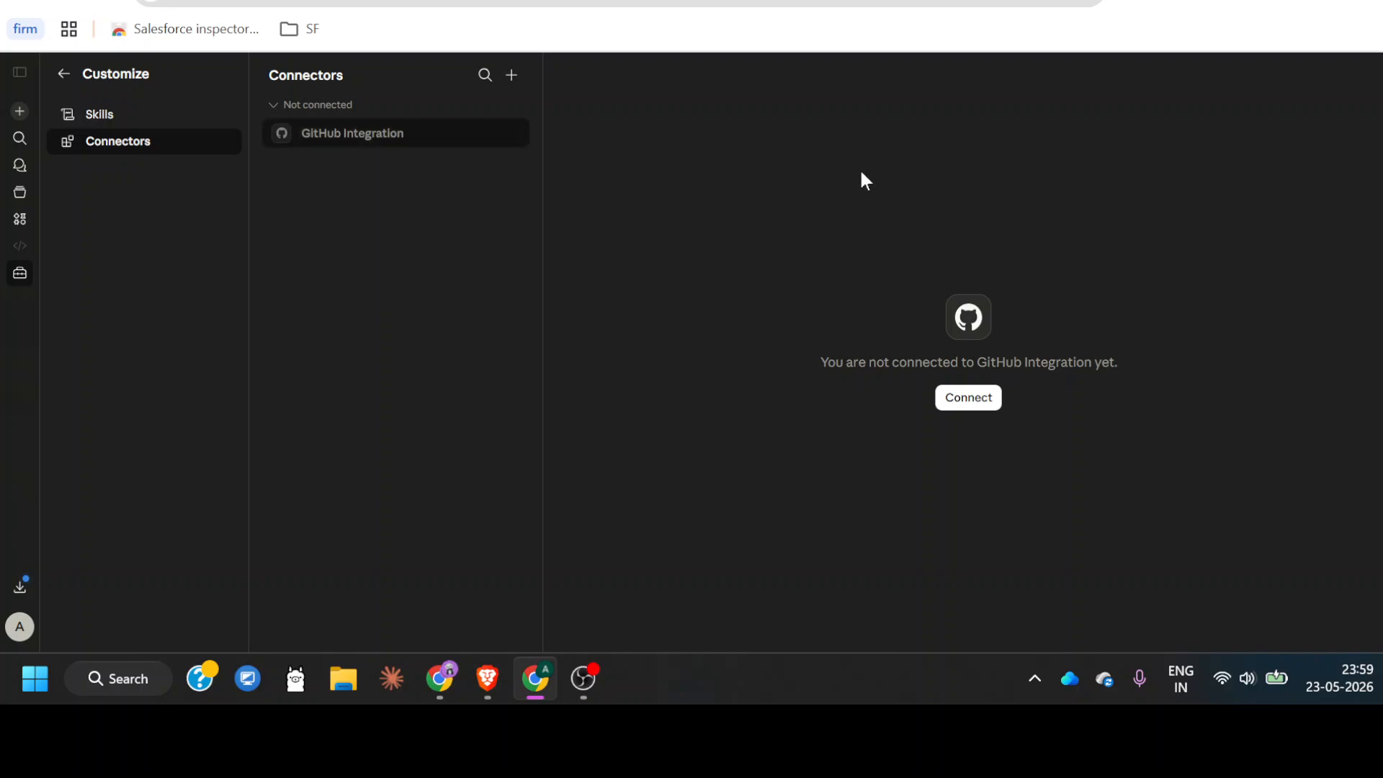
# Start a new custom connector named 'sFbus MCP'
pyautogui.click(512, 76)
pyautogui.click(501, 136)
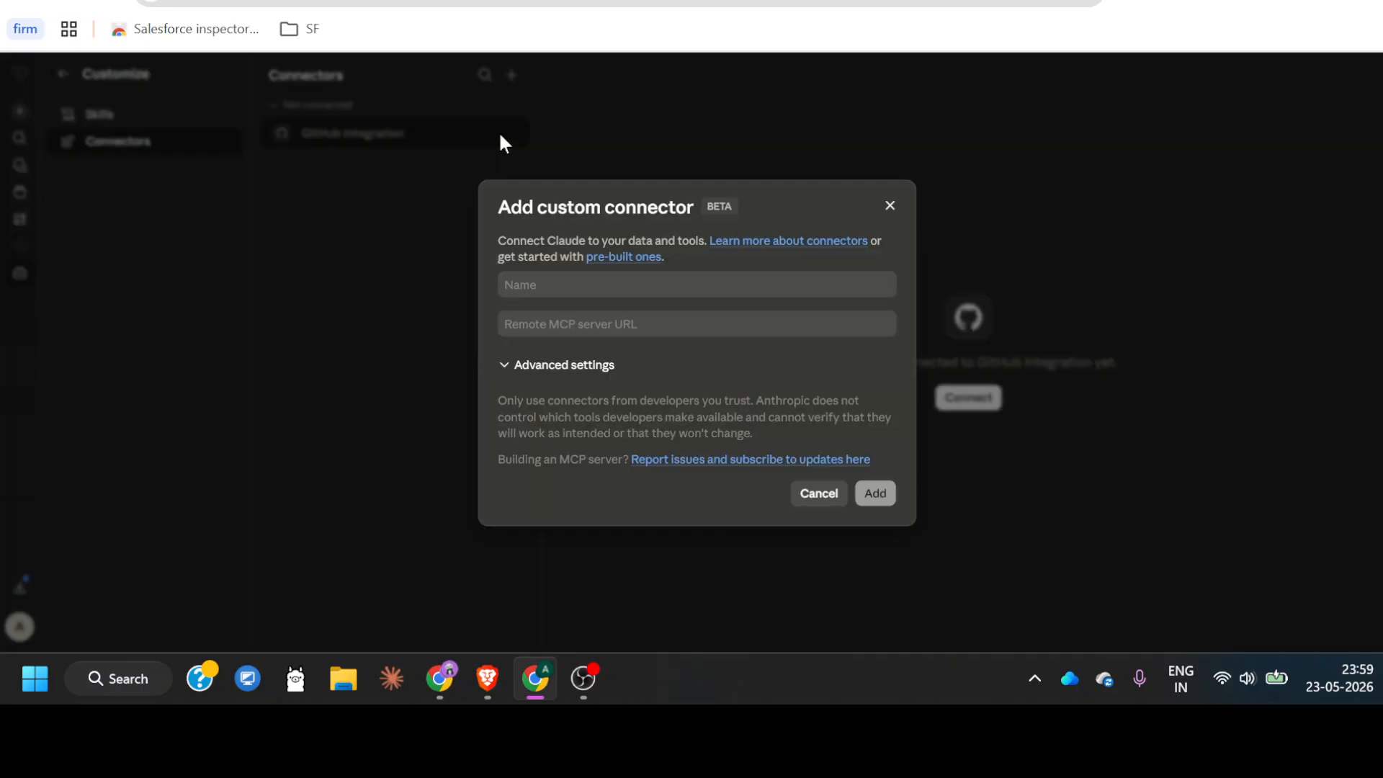
pyautogui.click(606, 280)
pyautogui.write('s')
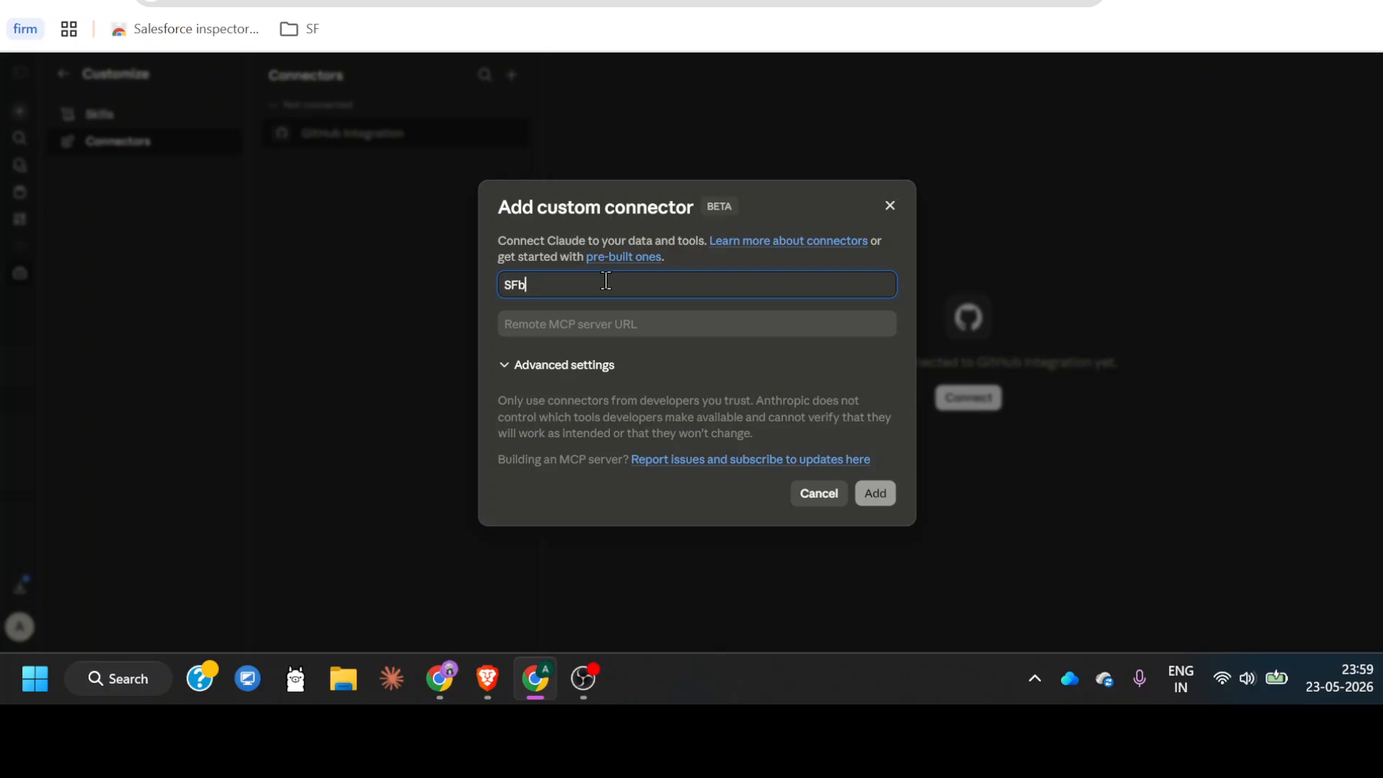
pyautogui.write('Fbus MCP')
# In Salesforce, open Setup from the gear menu on the home tab
pyautogui.hotkey('ctrl', 'shift', 'Tab')
pyautogui.hotkey('ctrl', 'shift', 'Tab')
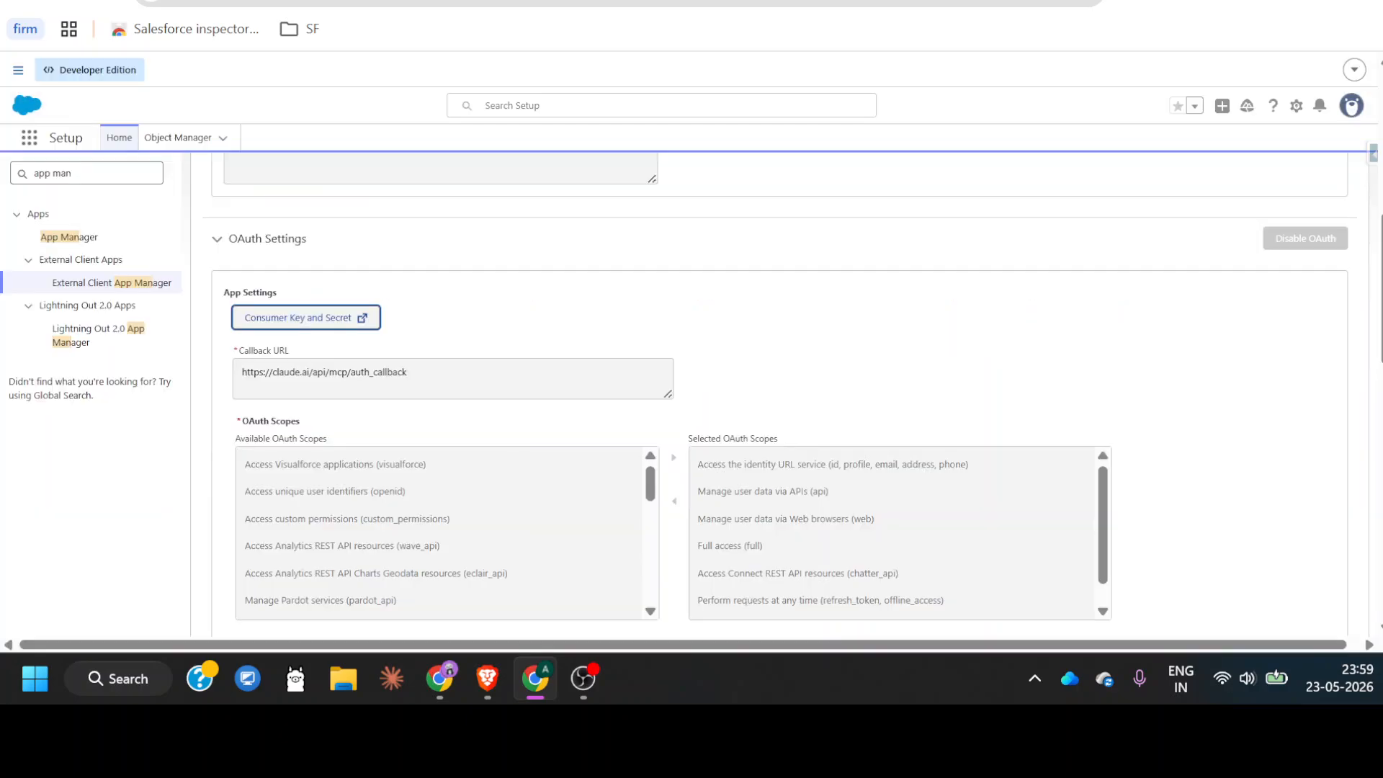
pyautogui.scroll(5, 453, 349)
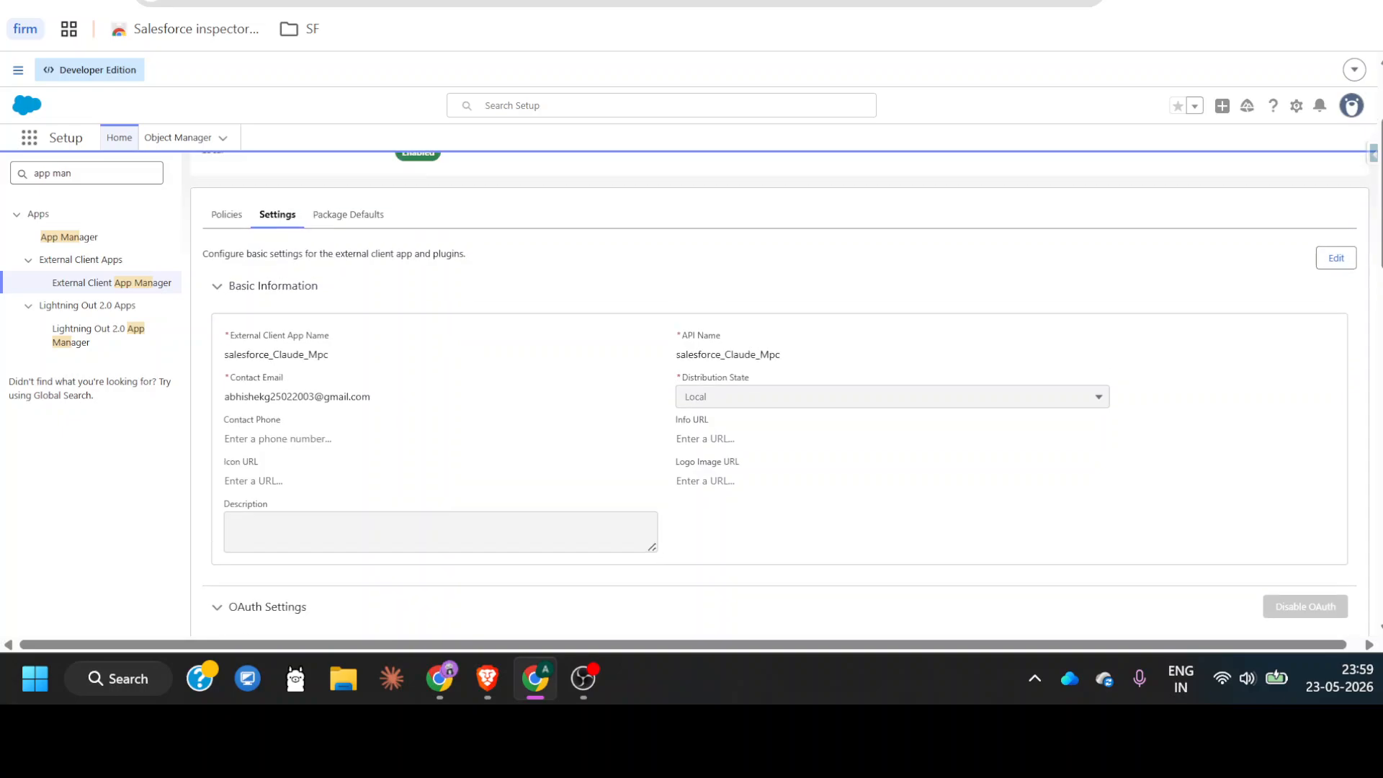
pyautogui.hotkey('ctrl', 'shift', 'Tab')
pyautogui.click(1259, 132)
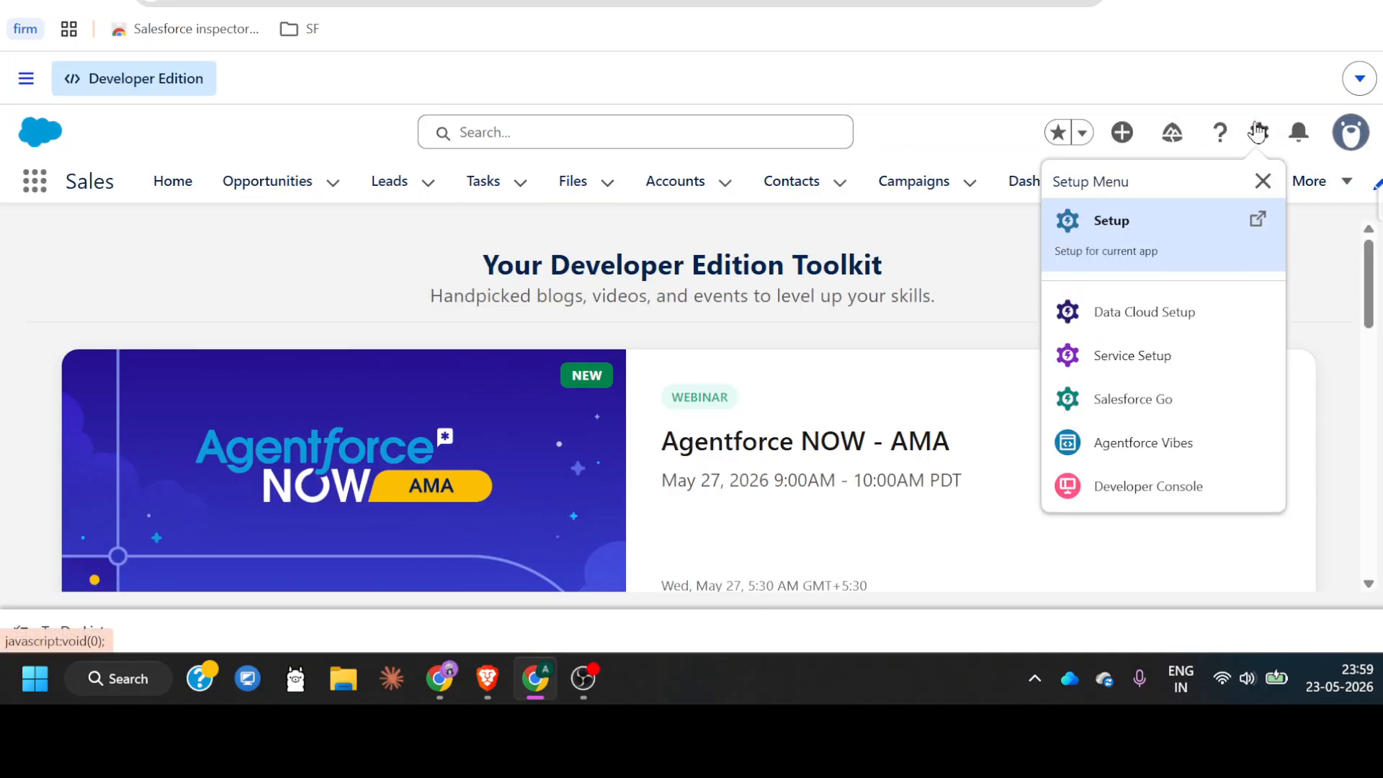
pyautogui.click(1137, 236)
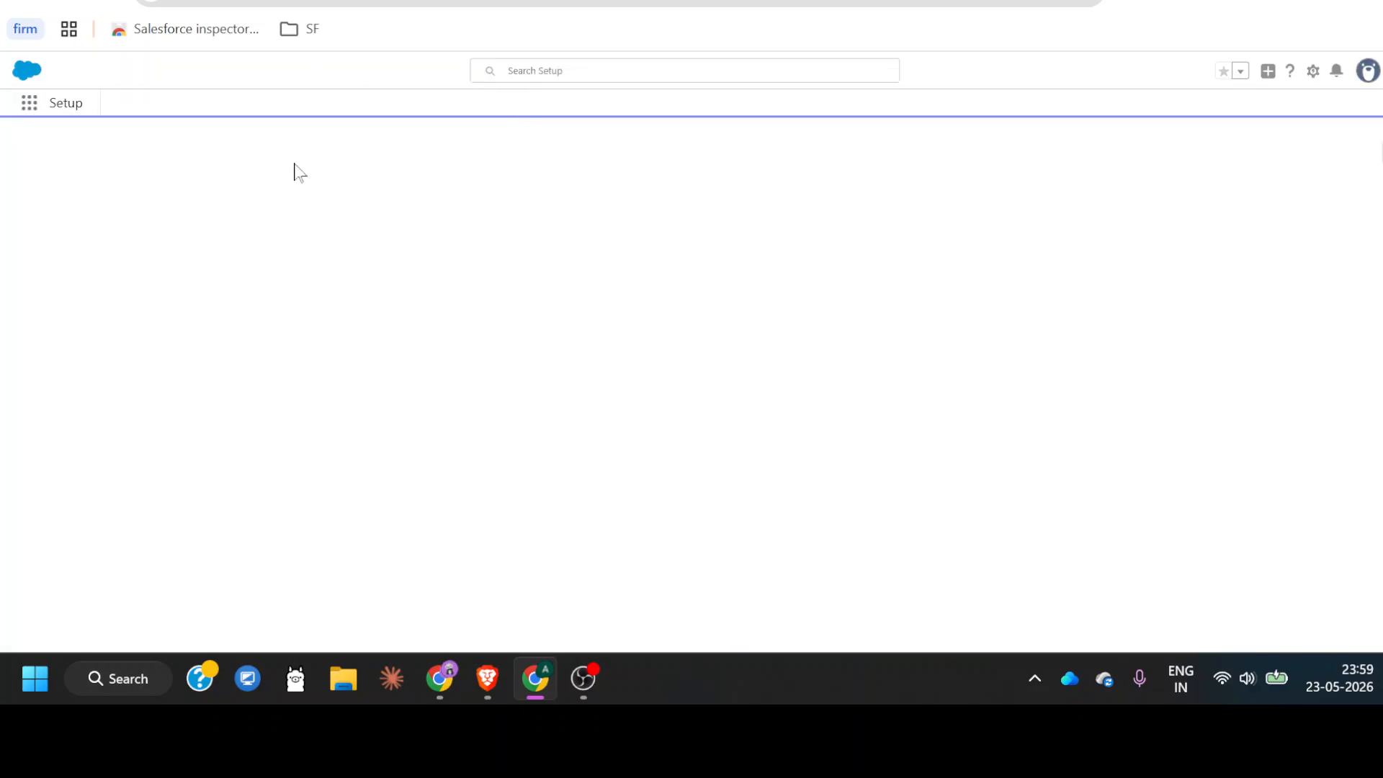
# Quick Find 'mcp', list Salesforce MCP Servers, and open the SFBus MCP server's details
pyautogui.click(144, 182)
pyautogui.write('mcp')
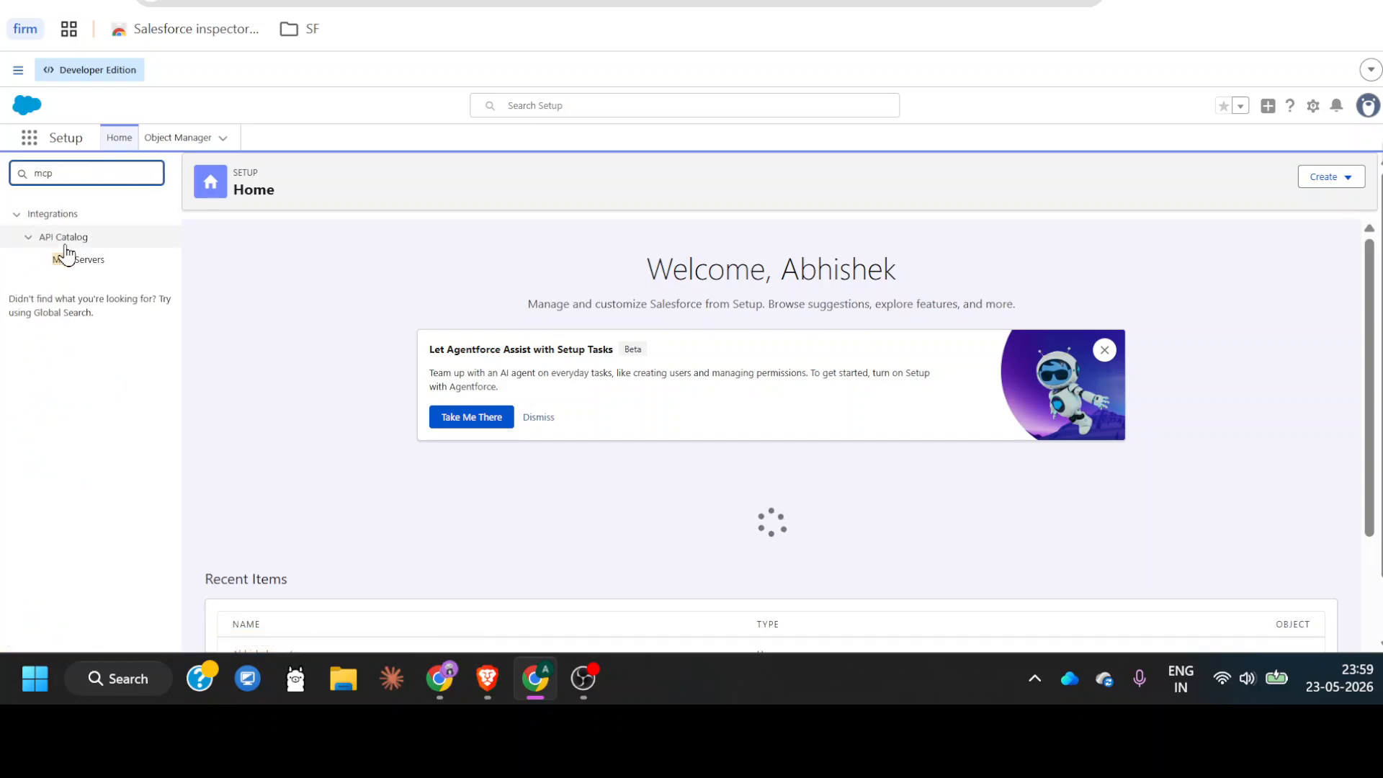
pyautogui.click(66, 256)
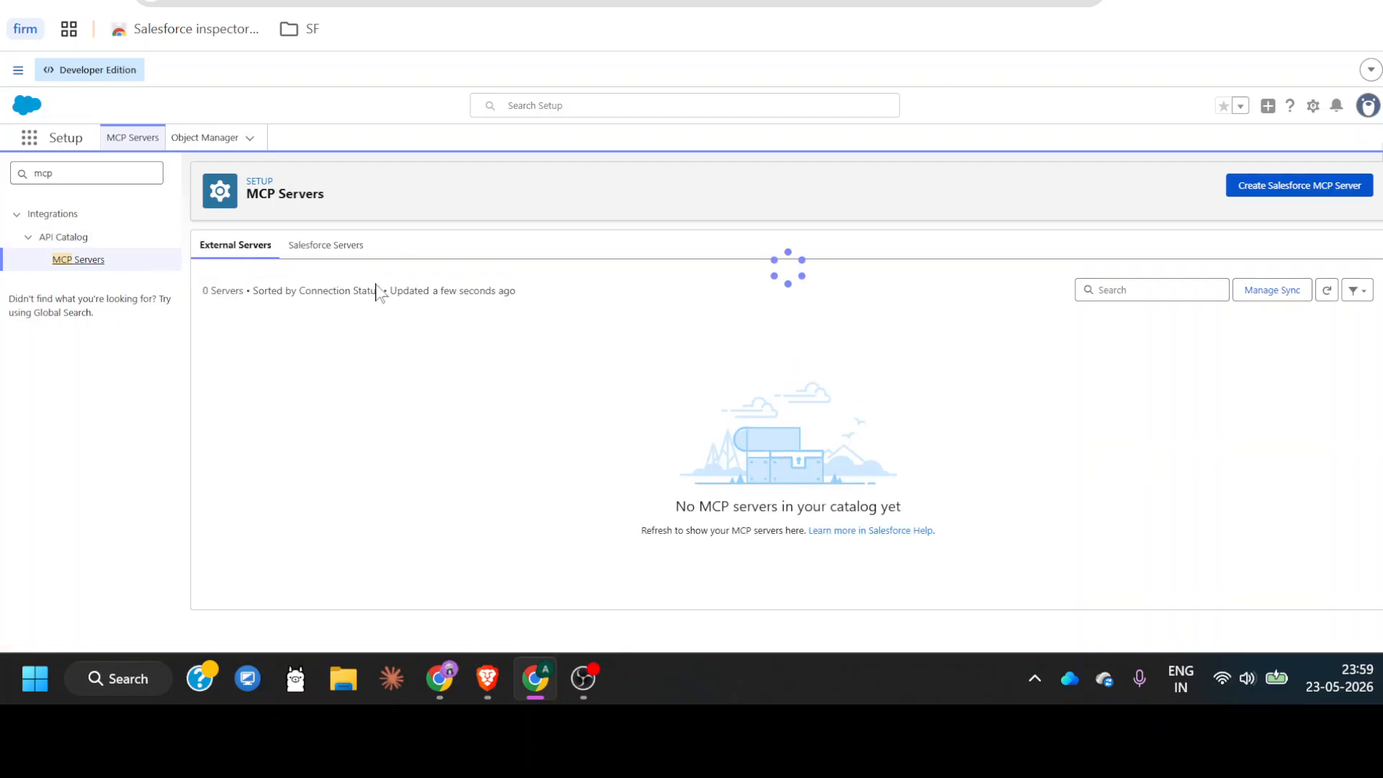
pyautogui.click(318, 246)
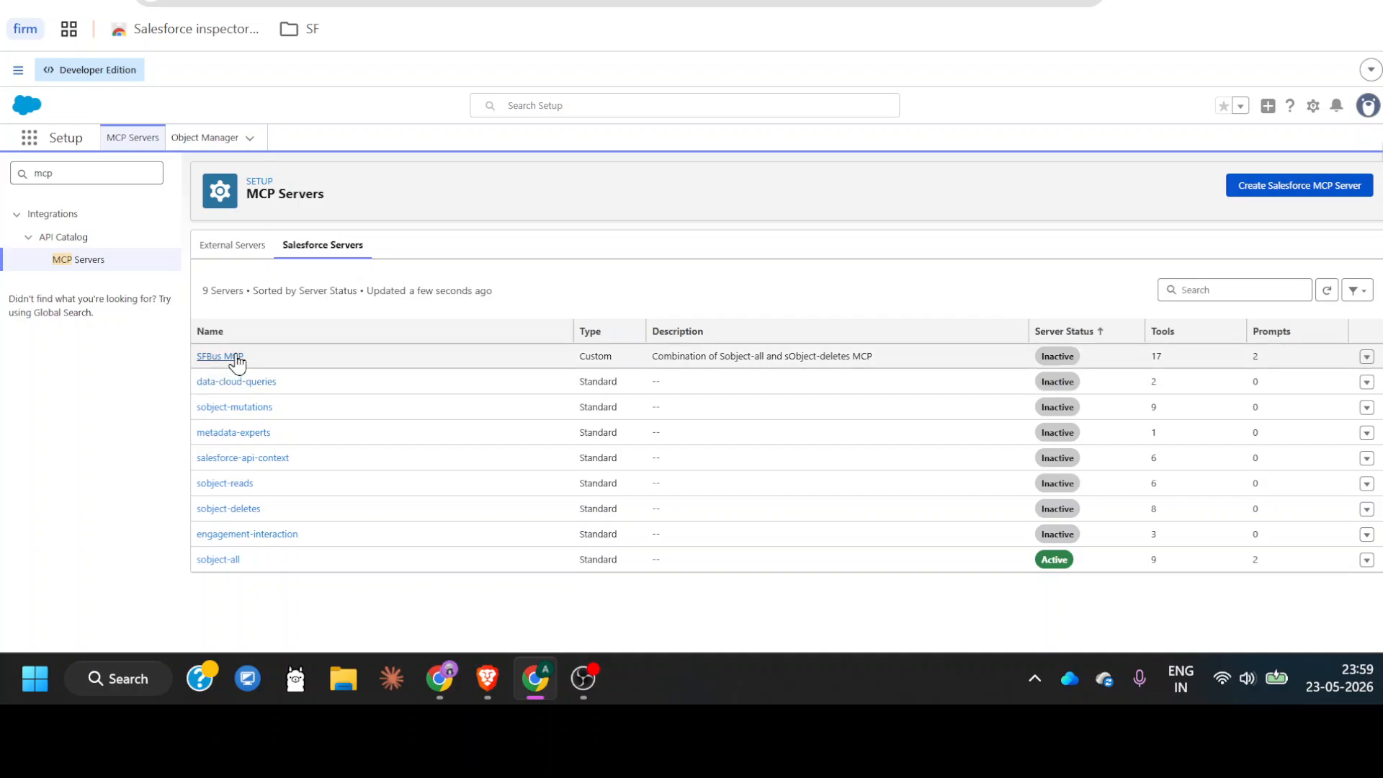
pyautogui.moveTo(248, 357); pyautogui.dragTo(198, 359)
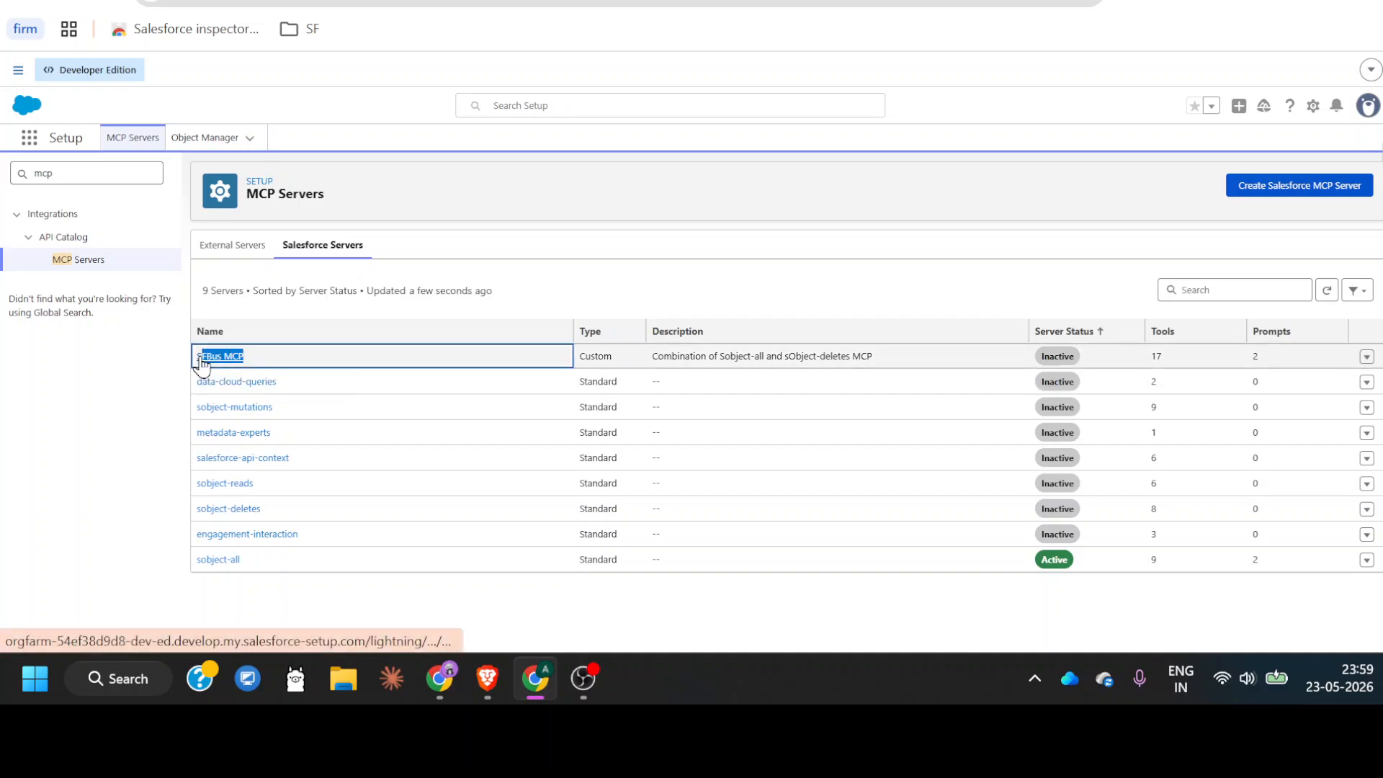
pyautogui.click(360, 303)
pyautogui.click(220, 356)
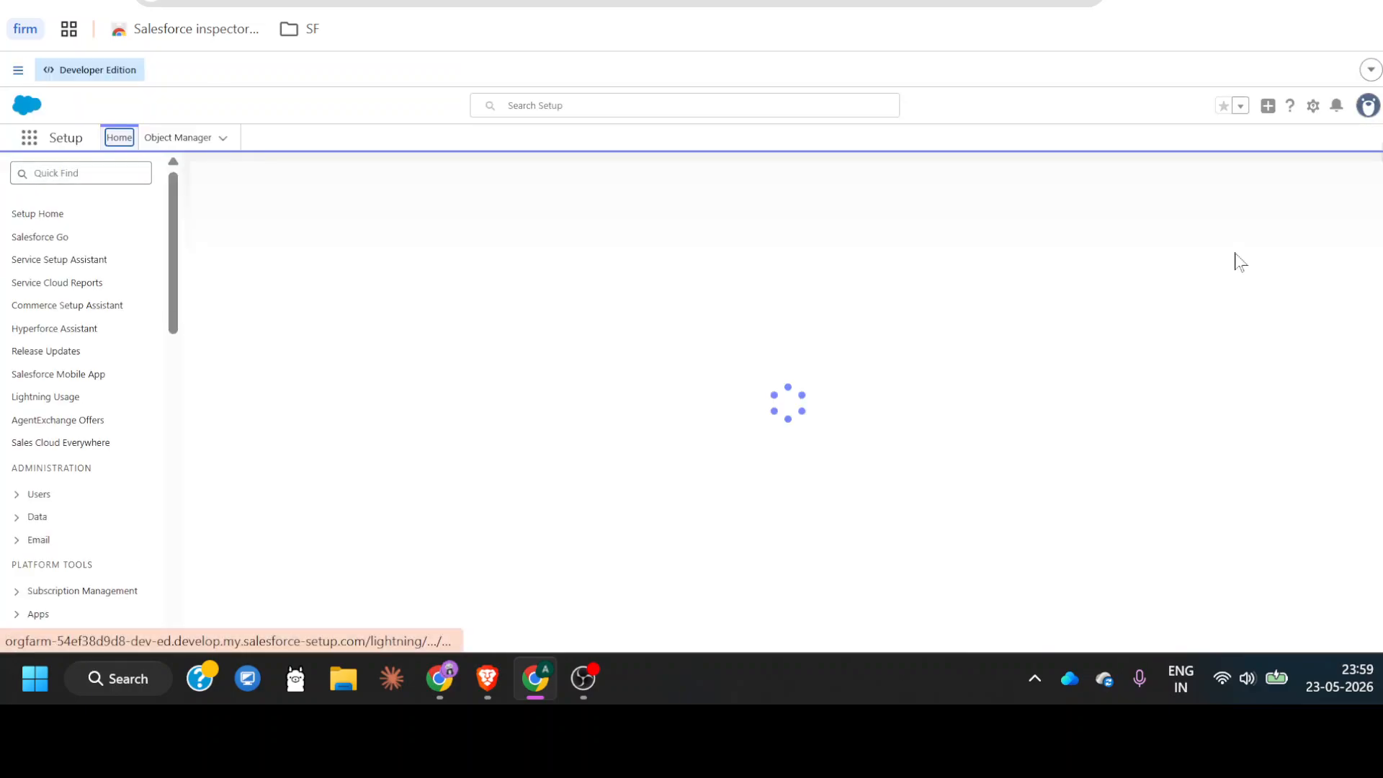
# Activate SFBus MCP and copy its Server URL for Claude's connector form
pyautogui.click(1152, 185)
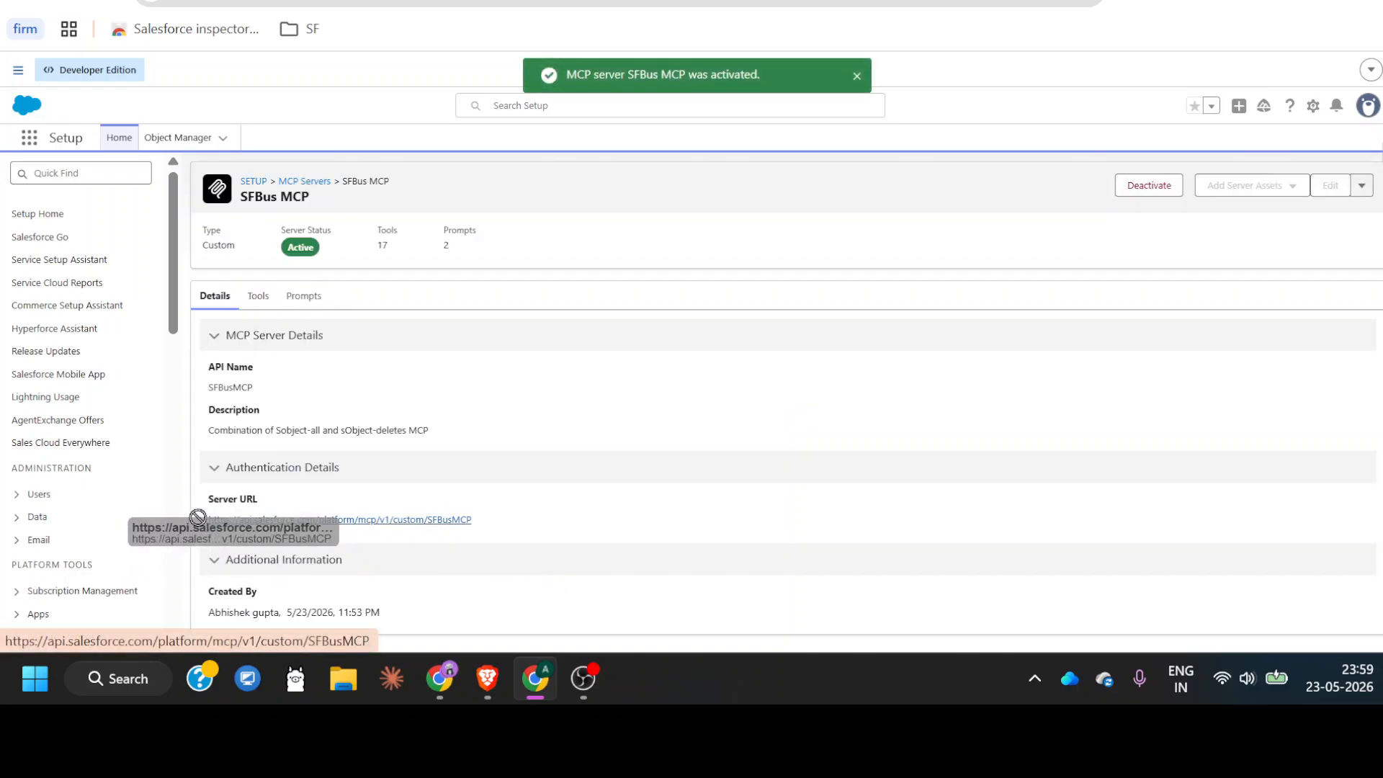
pyautogui.moveTo(206, 520); pyautogui.dragTo(496, 512)
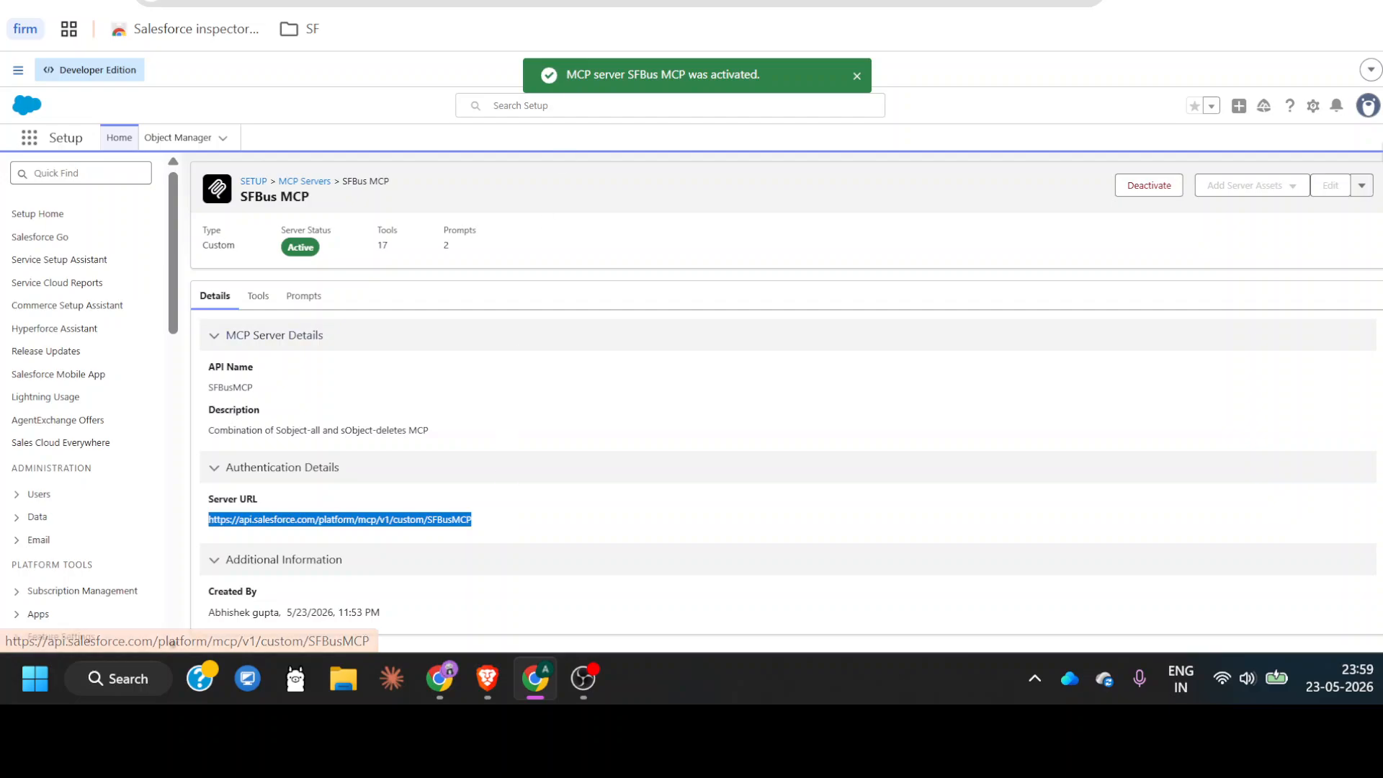
pyautogui.click(706, 1)
# Paste the SFBus MCP server URL and the consumer key as OAuth Client ID under Advanced settings
pyautogui.click(587, 320)
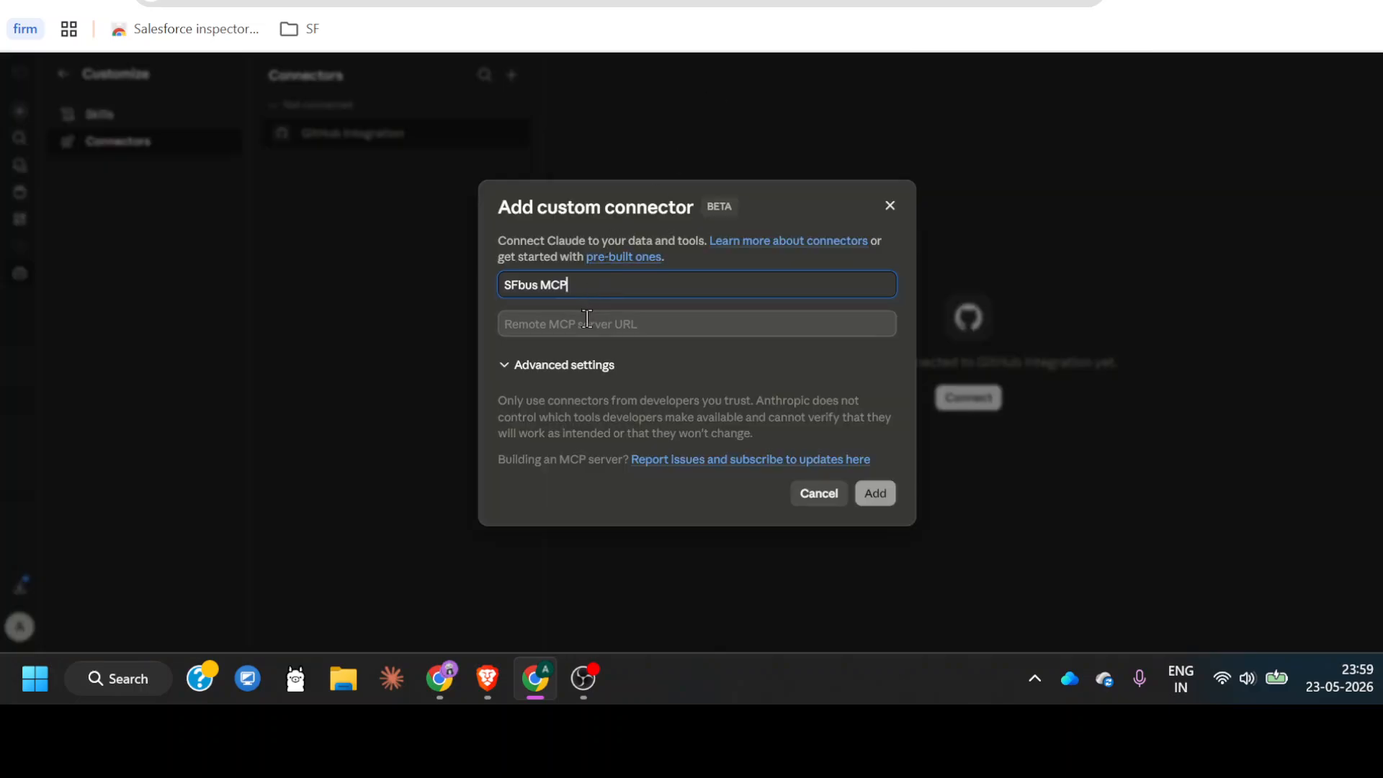
pyautogui.hotkey('ctrl', 'v')
pyautogui.click(554, 368)
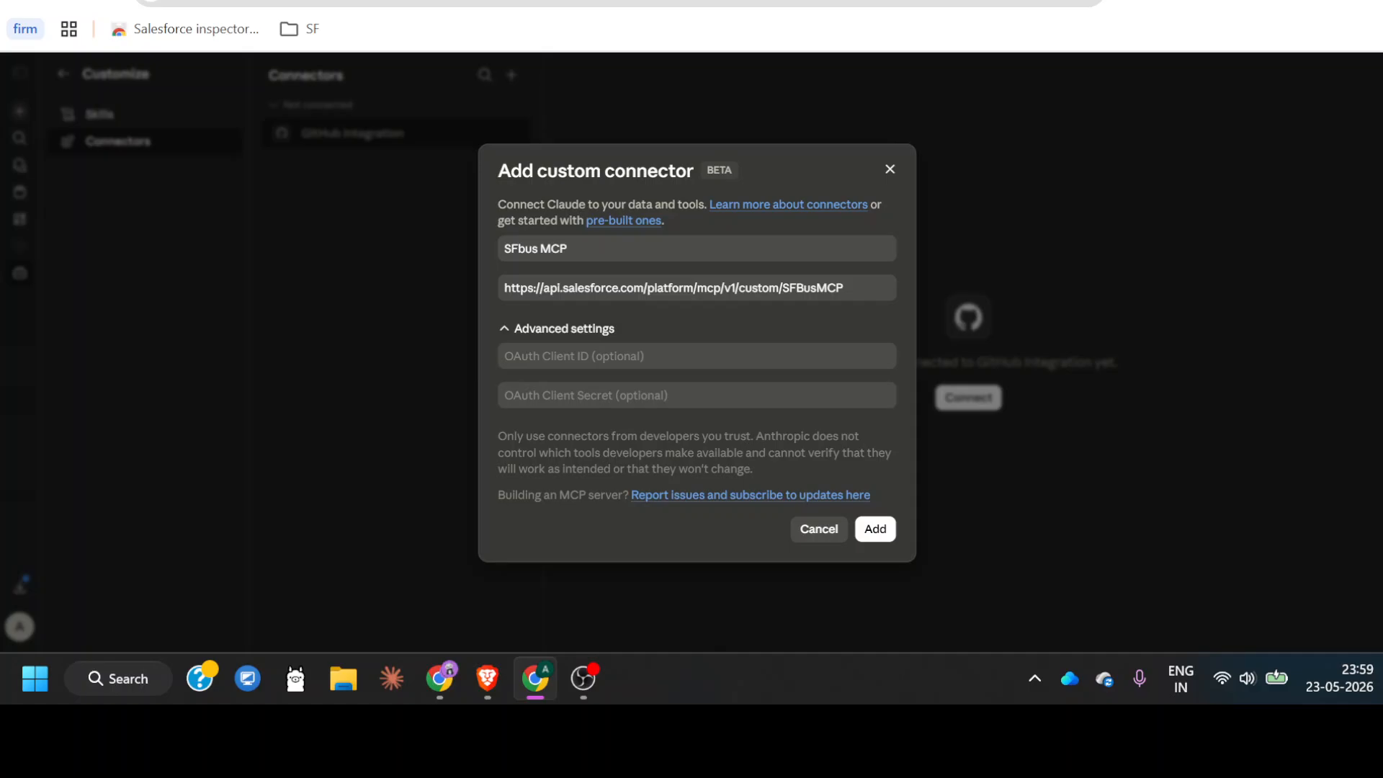
pyautogui.click(504, 1)
pyautogui.click(487, 315)
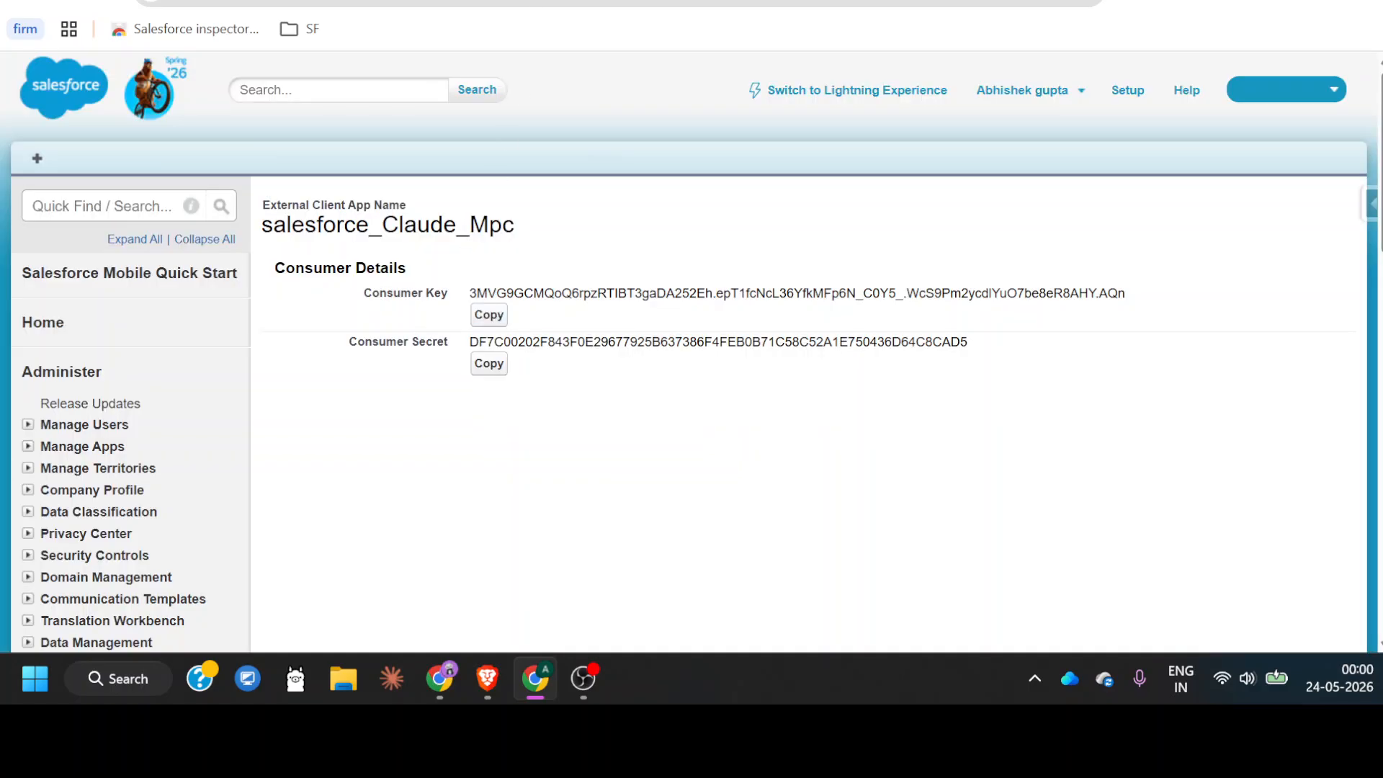
pyautogui.click(460, 2)
pyautogui.click(556, 356)
pyautogui.hotkey('ctrl', 'v')
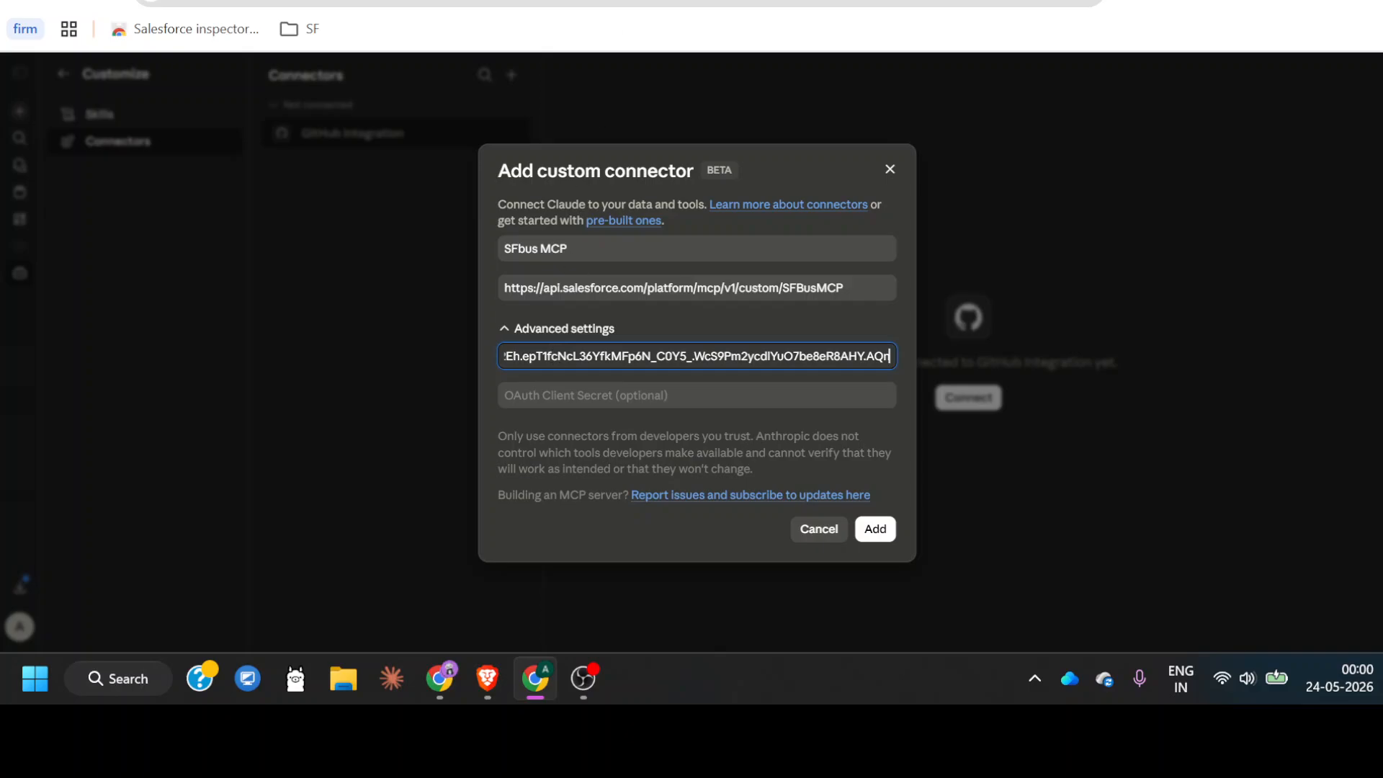
# Paste the consumer secret as OAuth Client Secret and add the SFbus MCP connector
pyautogui.click(504, 1)
pyautogui.click(488, 364)
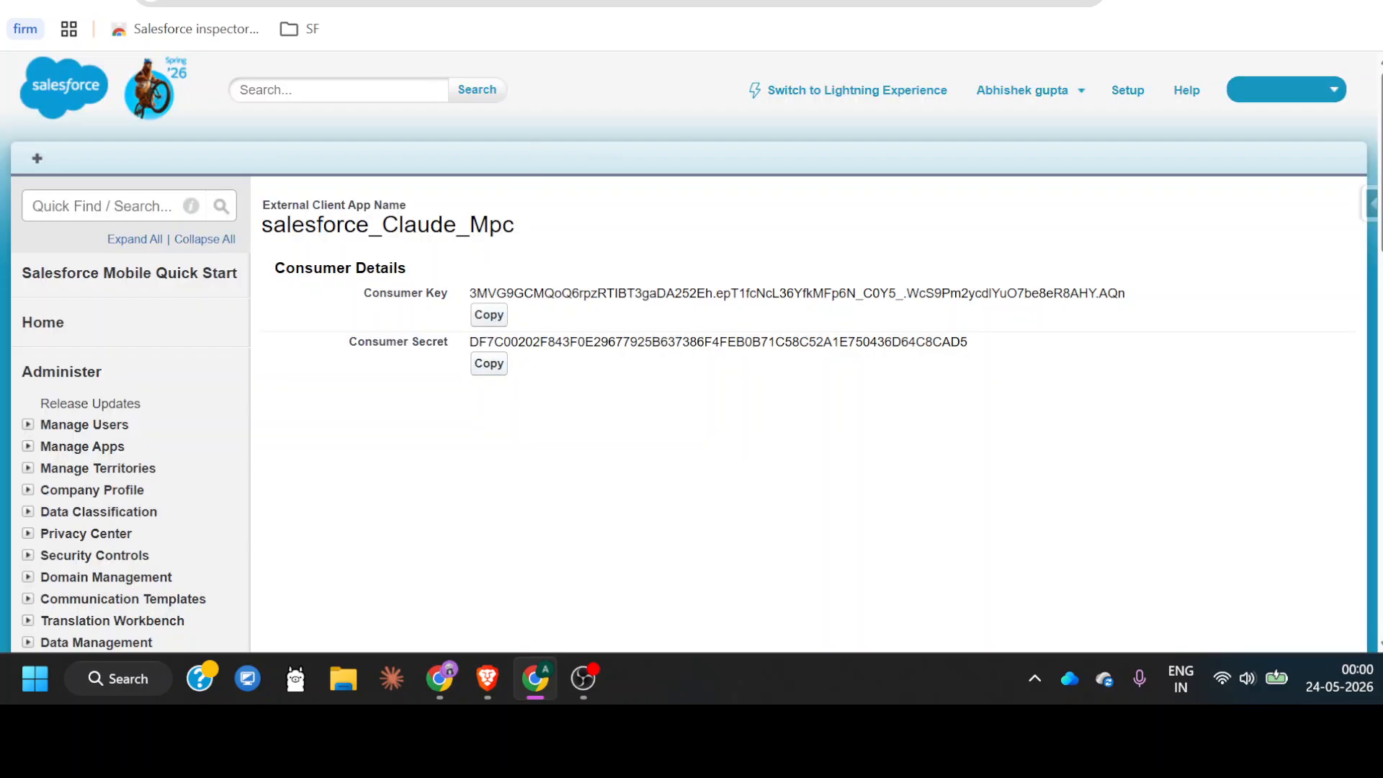
pyautogui.click(461, 1)
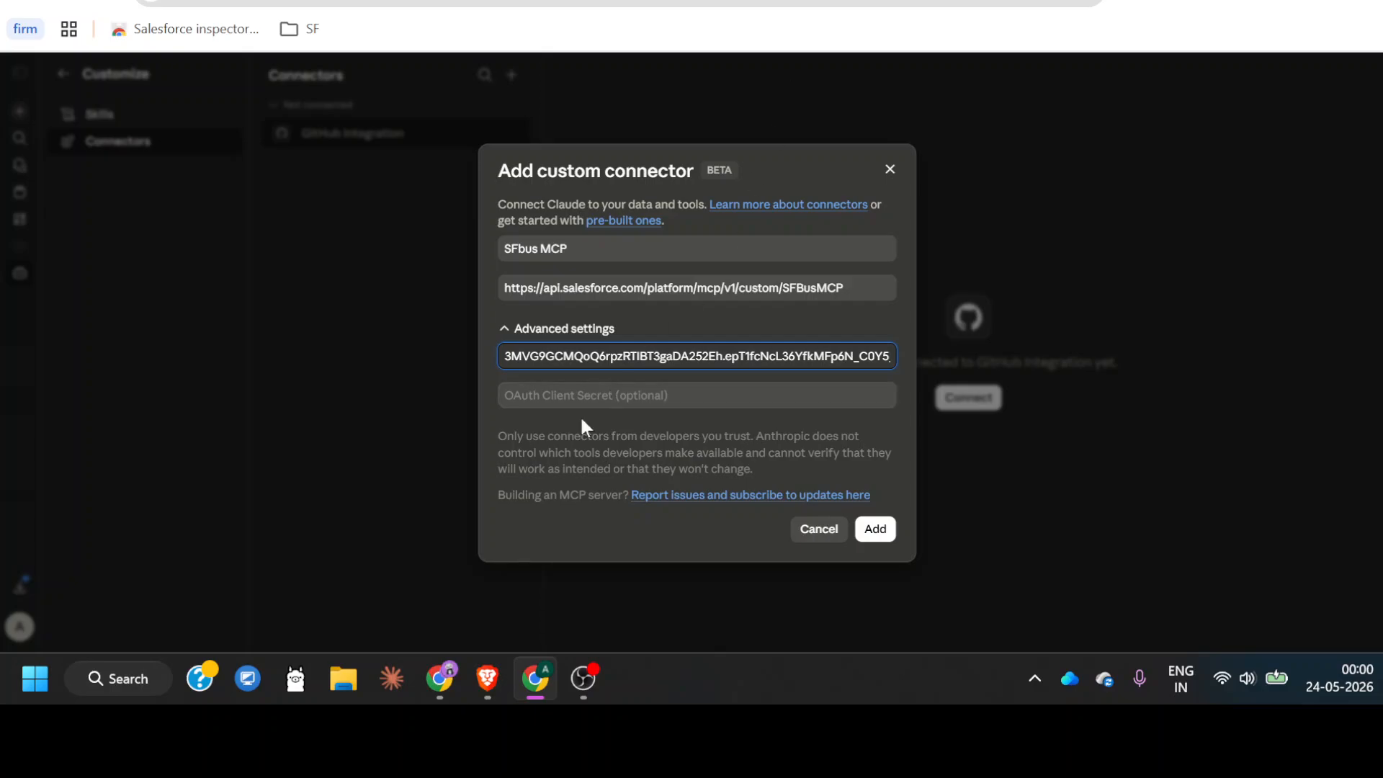
pyautogui.click(580, 396)
pyautogui.hotkey('ctrl', 'v')
pyautogui.click(876, 528)
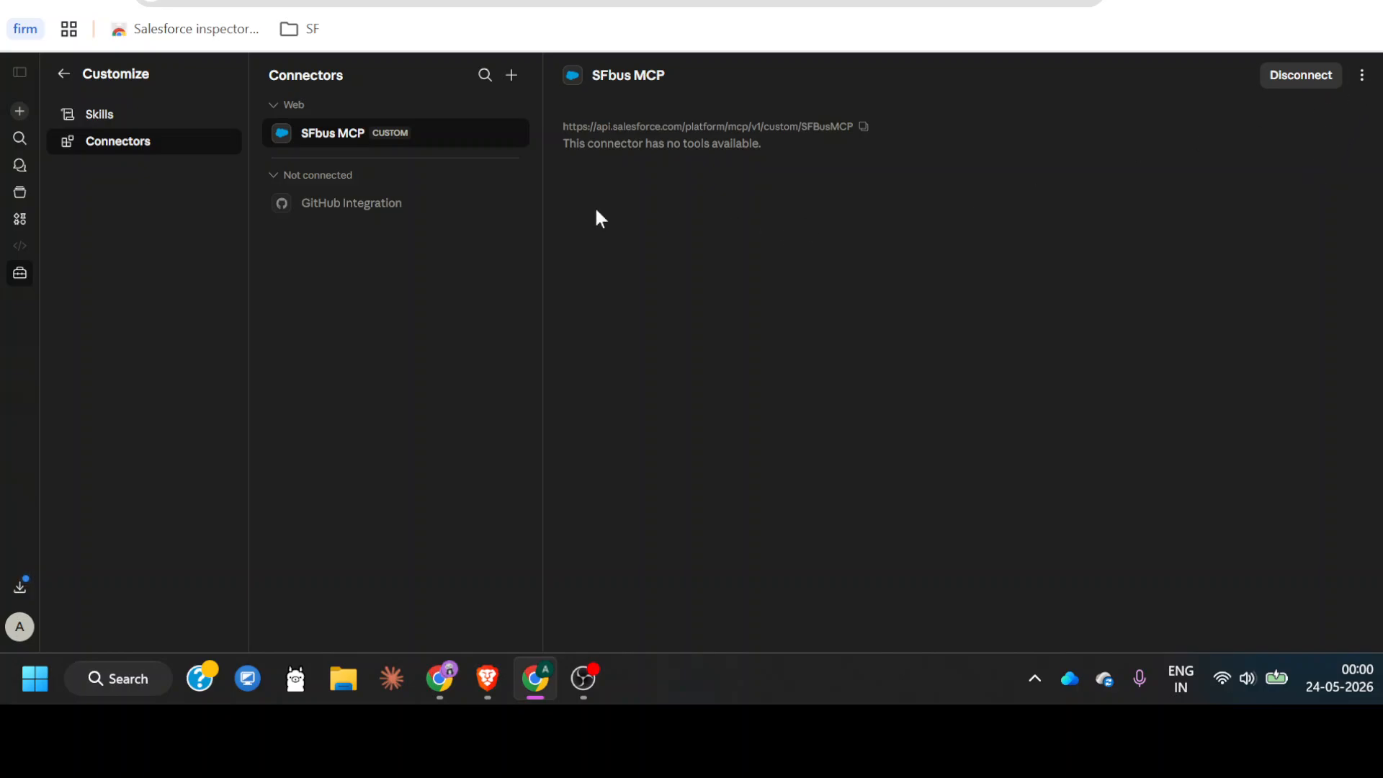
# Refresh SFbus MCP's tools list and review its 17 tools, each set to Needs approval
pyautogui.click(1363, 77)
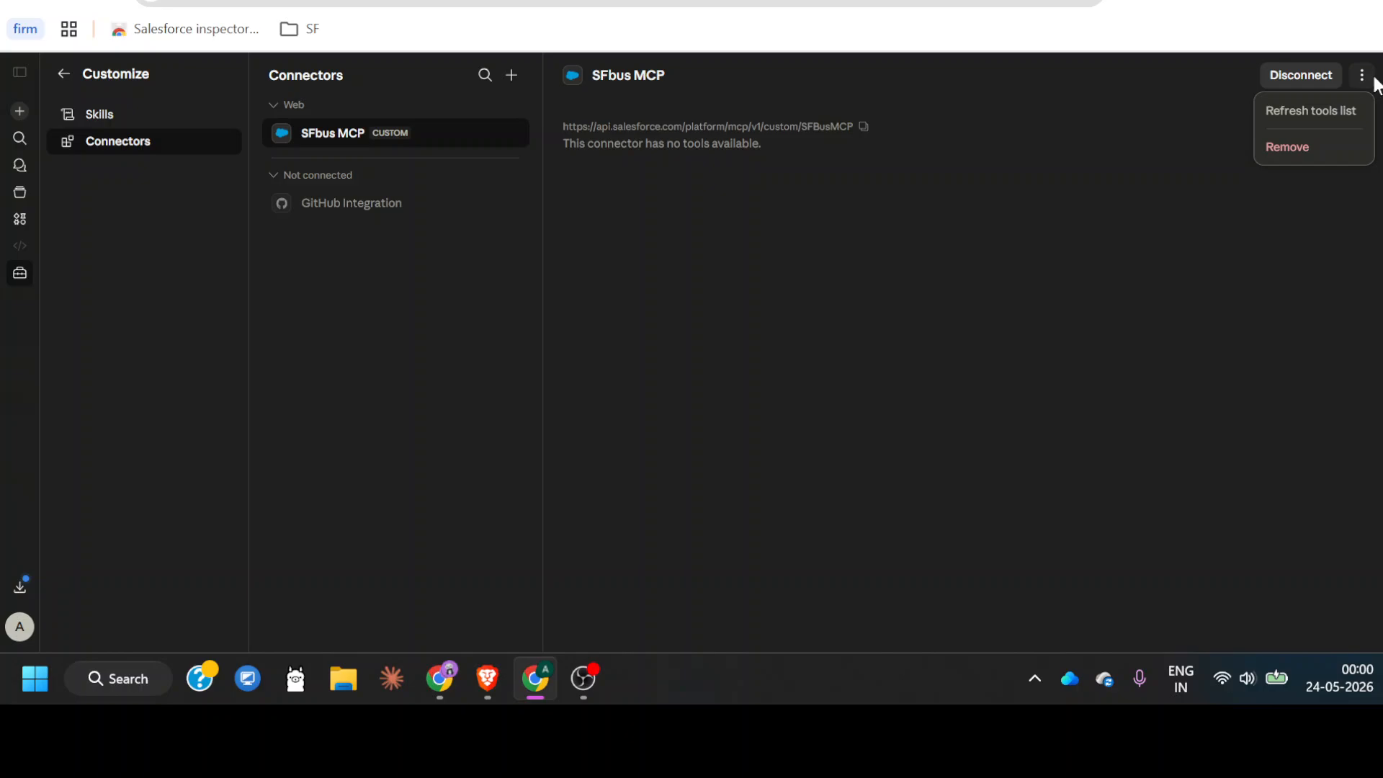
pyautogui.click(1076, 220)
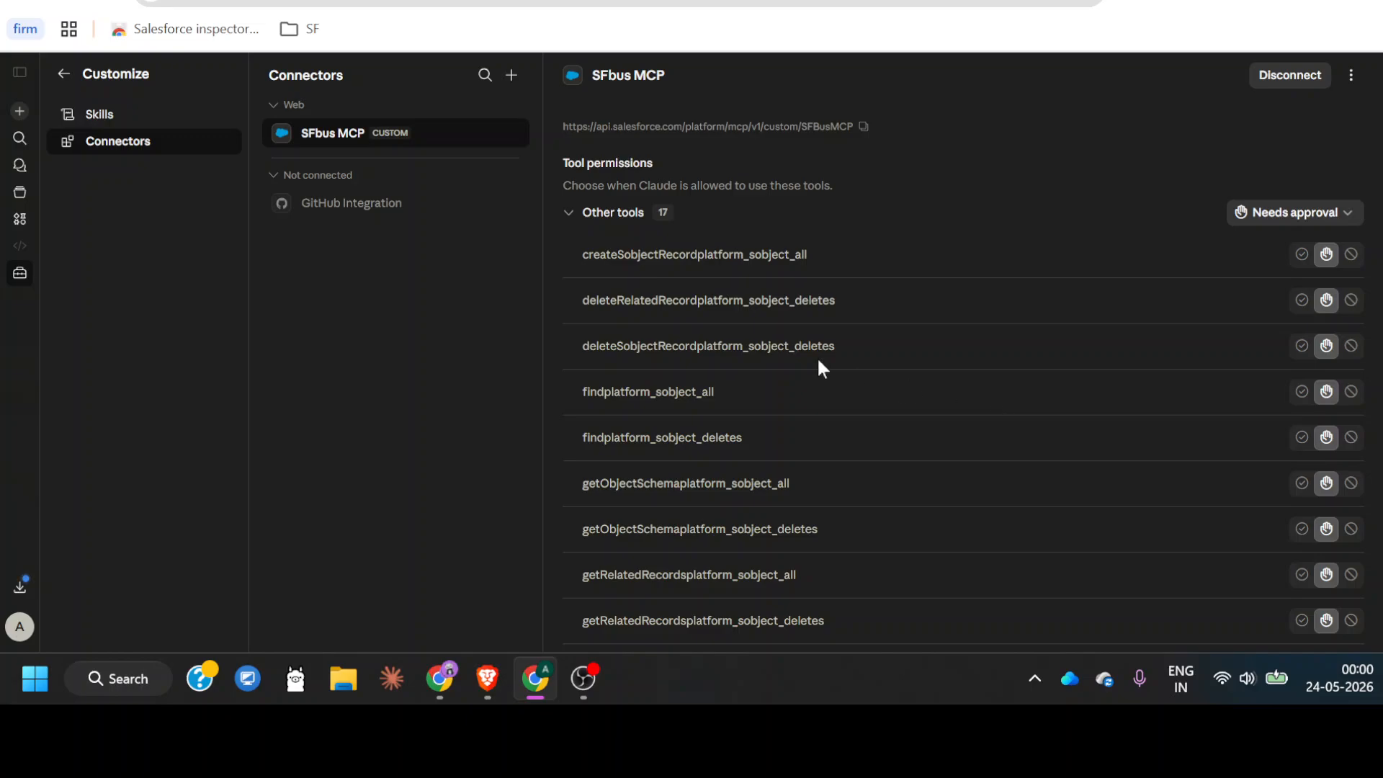
pyautogui.click(659, 211)
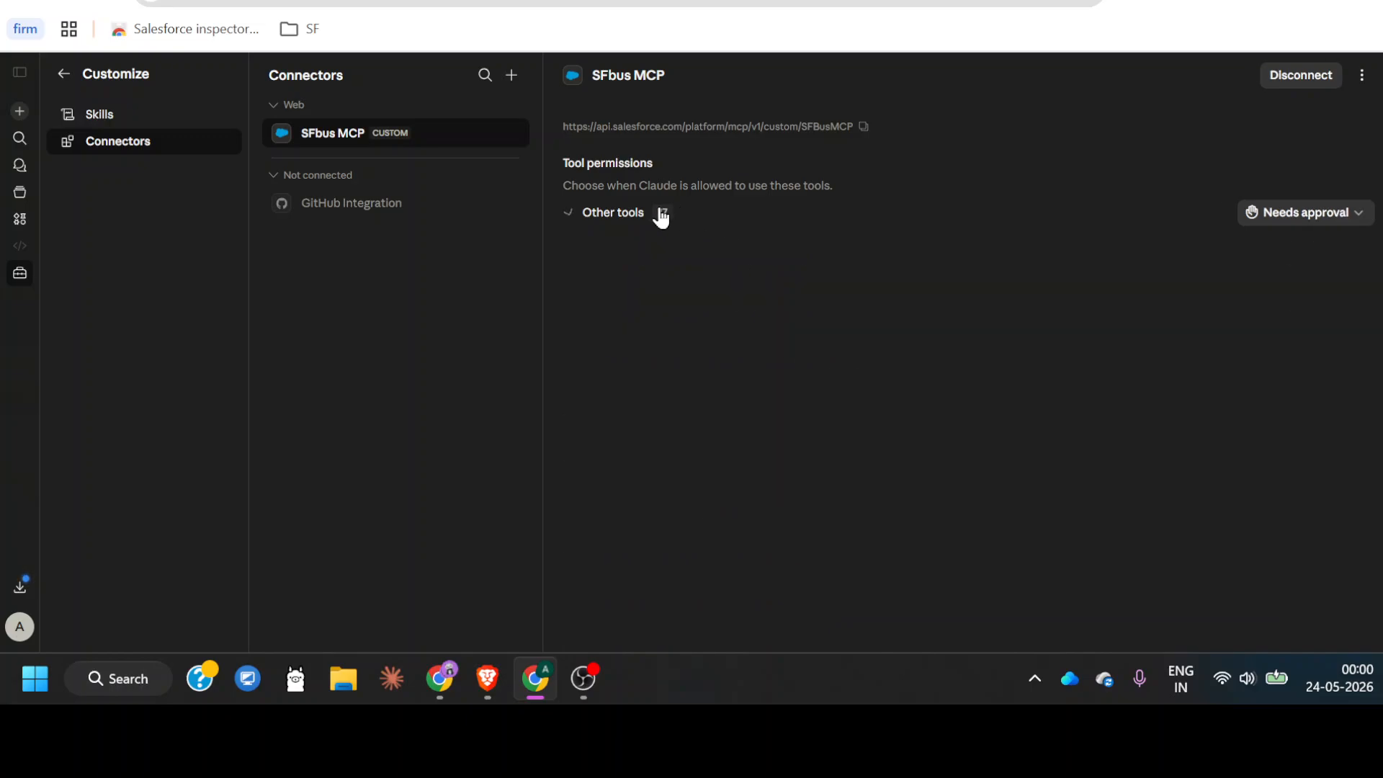
pyautogui.click(604, 210)
pyautogui.scroll(-5, 798, 408)
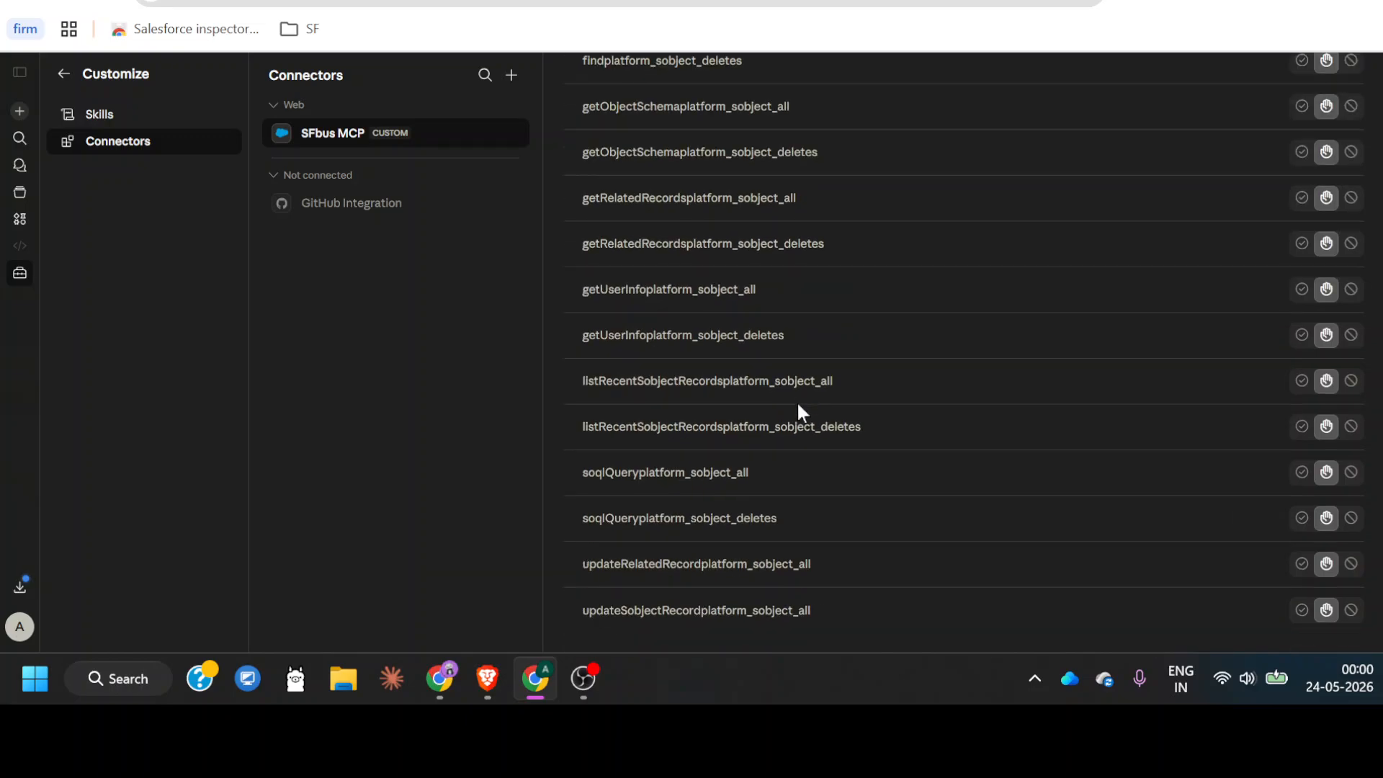
pyautogui.scroll(5, 798, 406)
pyautogui.scroll(-5, 798, 405)
pyautogui.scroll(5, 798, 405)
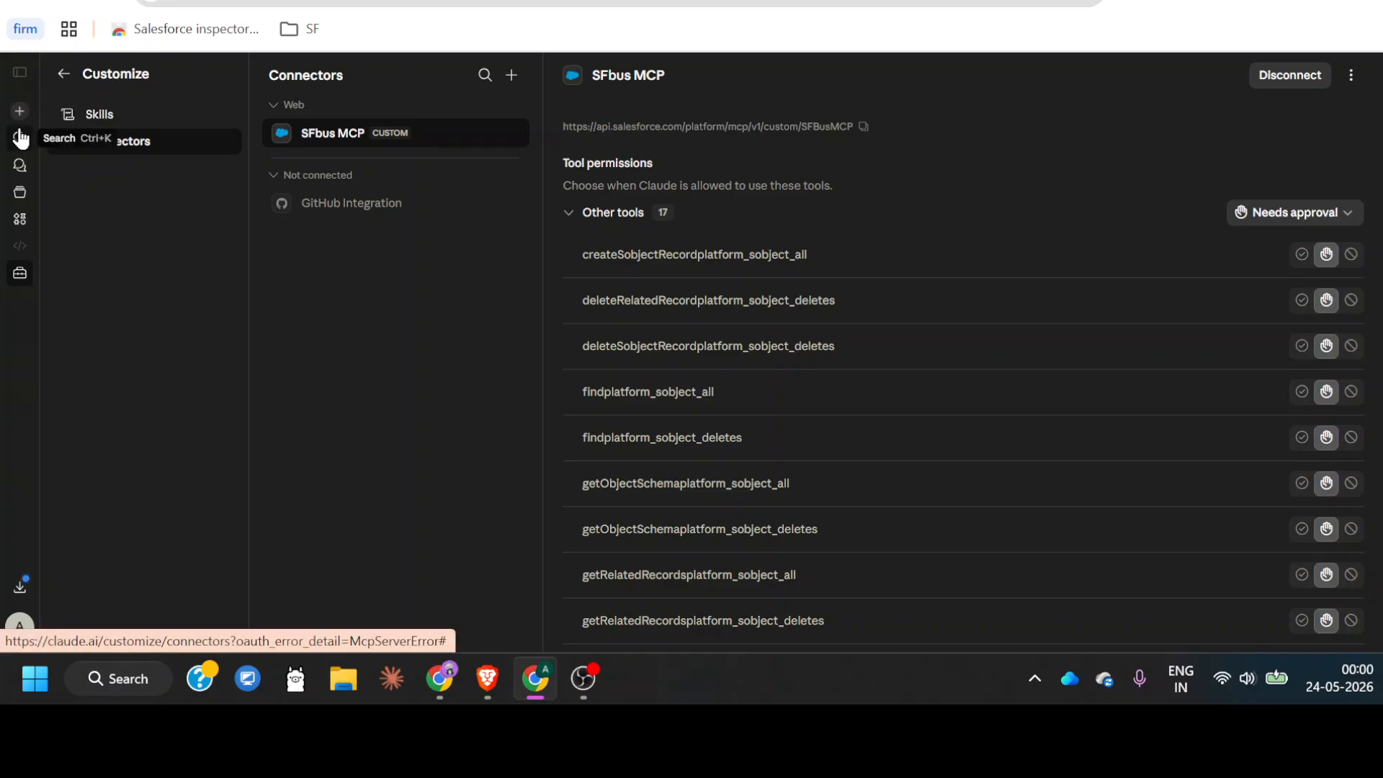
# Open the 'Create Salesforce opportunity with default values' chat, select the opportunity record ID, and switch to Salesforce
pyautogui.click(20, 165)
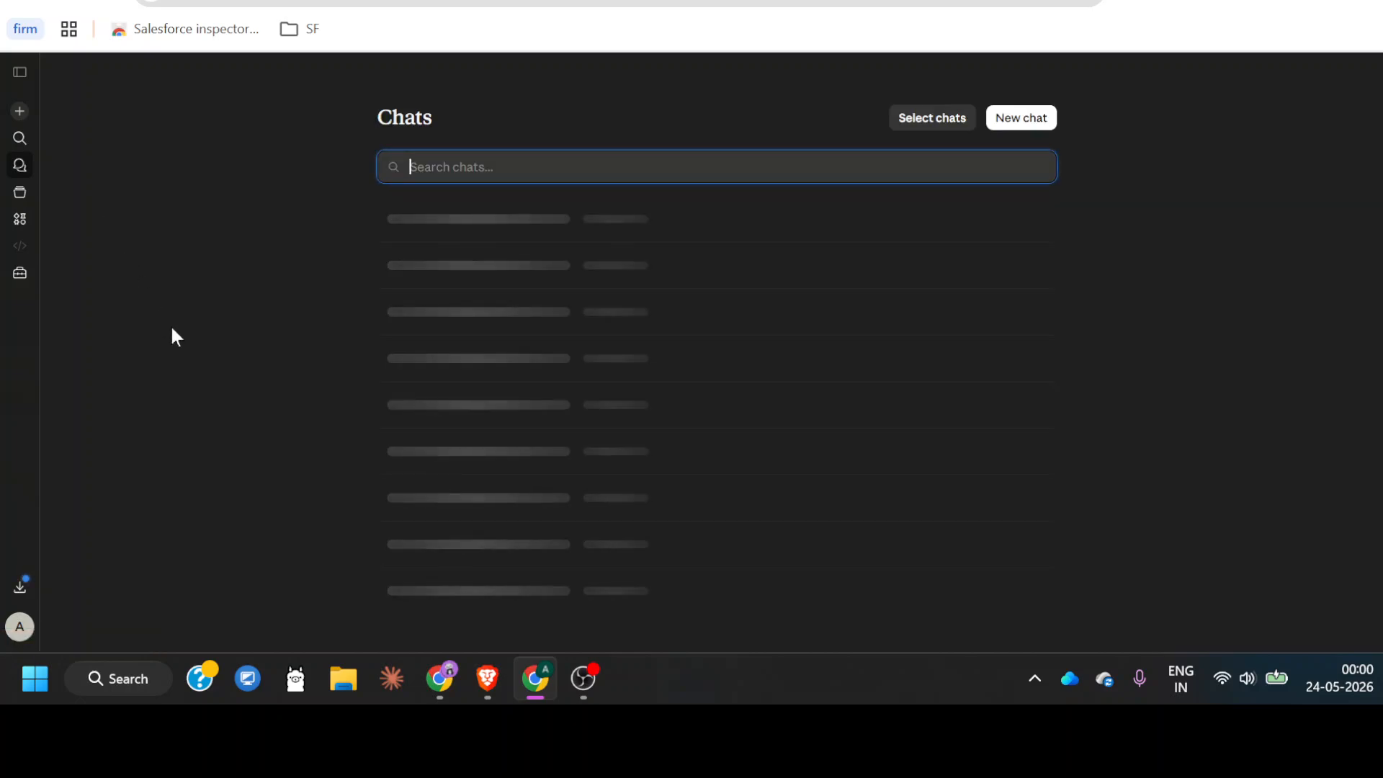
pyautogui.click(481, 220)
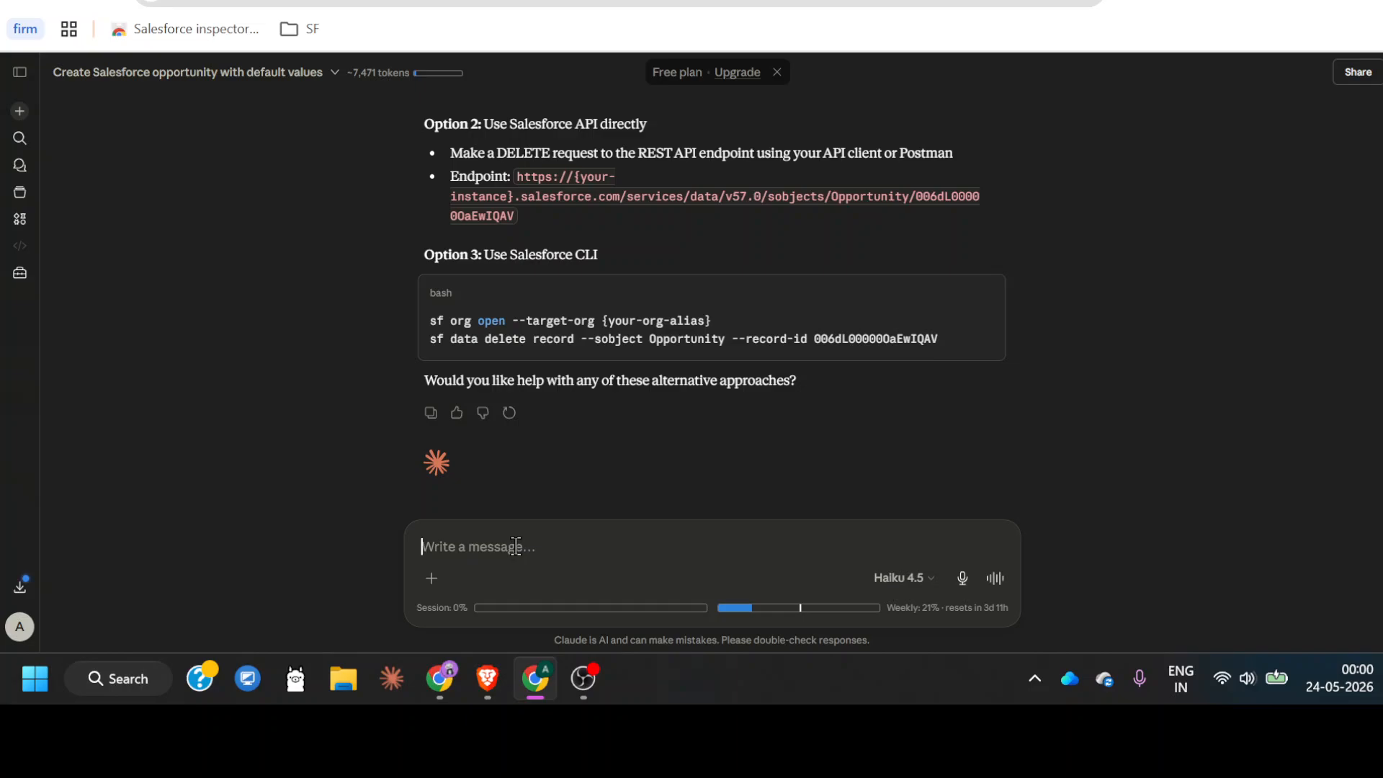
pyautogui.scroll(5, 712, 399)
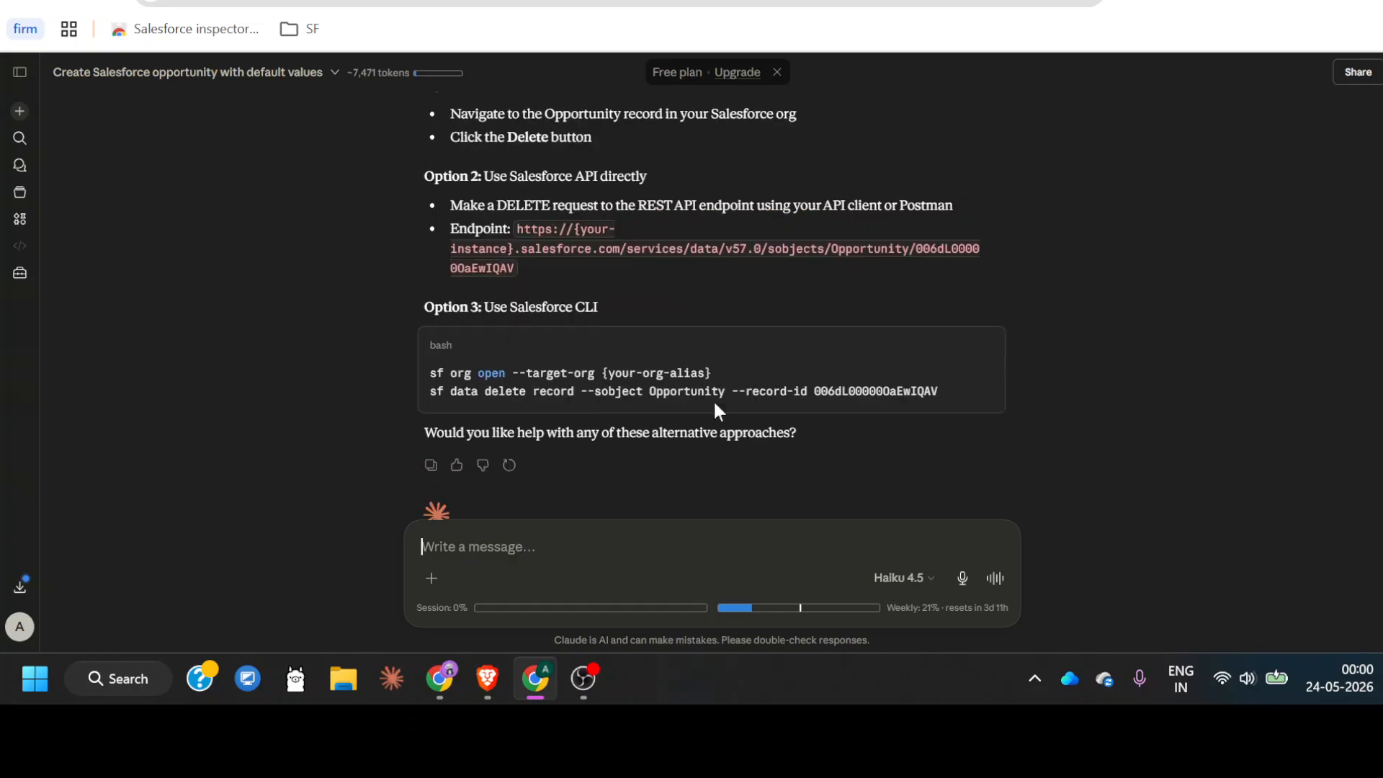
pyautogui.doubleClick(689, 403)
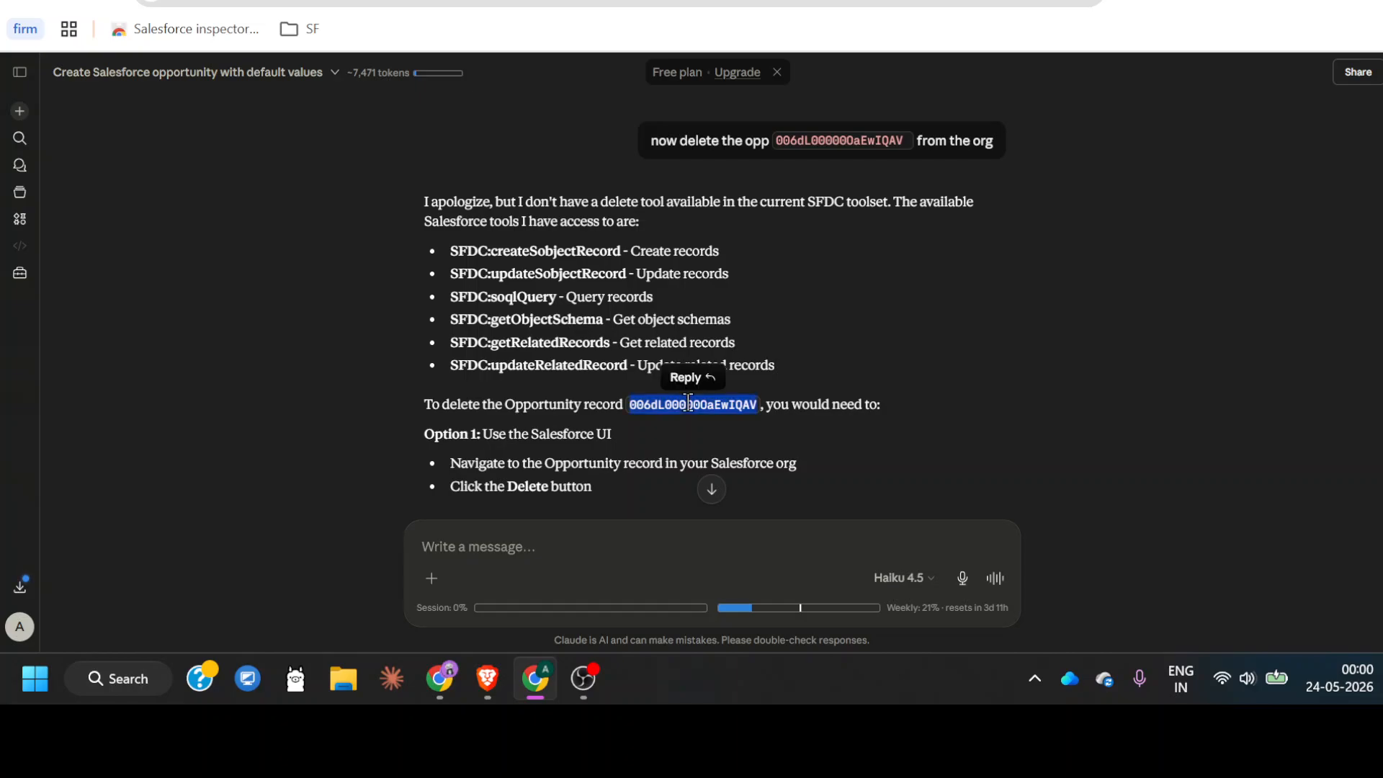
pyautogui.scroll(-5, 690, 407)
pyautogui.click(537, 553)
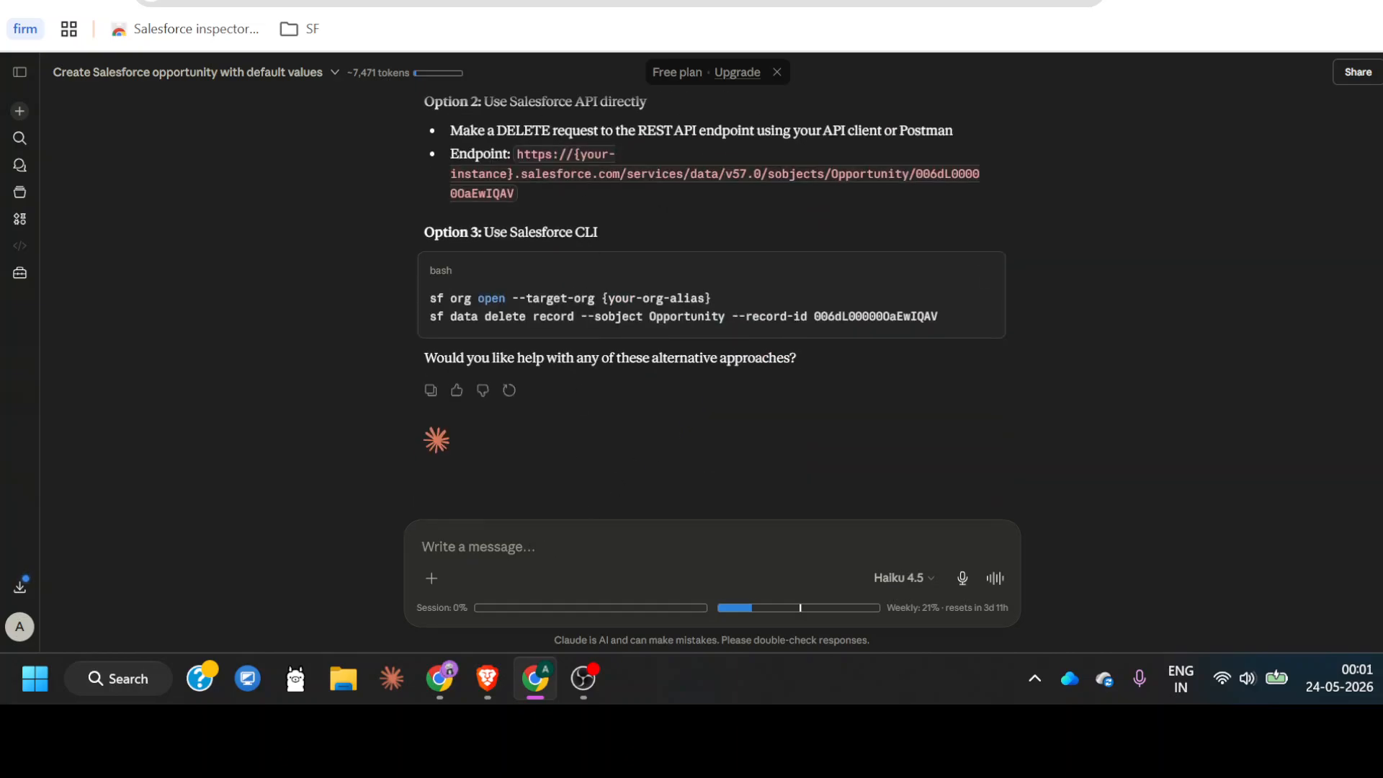
pyautogui.hotkey('ctrl', 'Tab')
# Try an edited Salesforce address, then copy the Opp 23 record ID again from the Claude chat
pyautogui.click(822, 5)
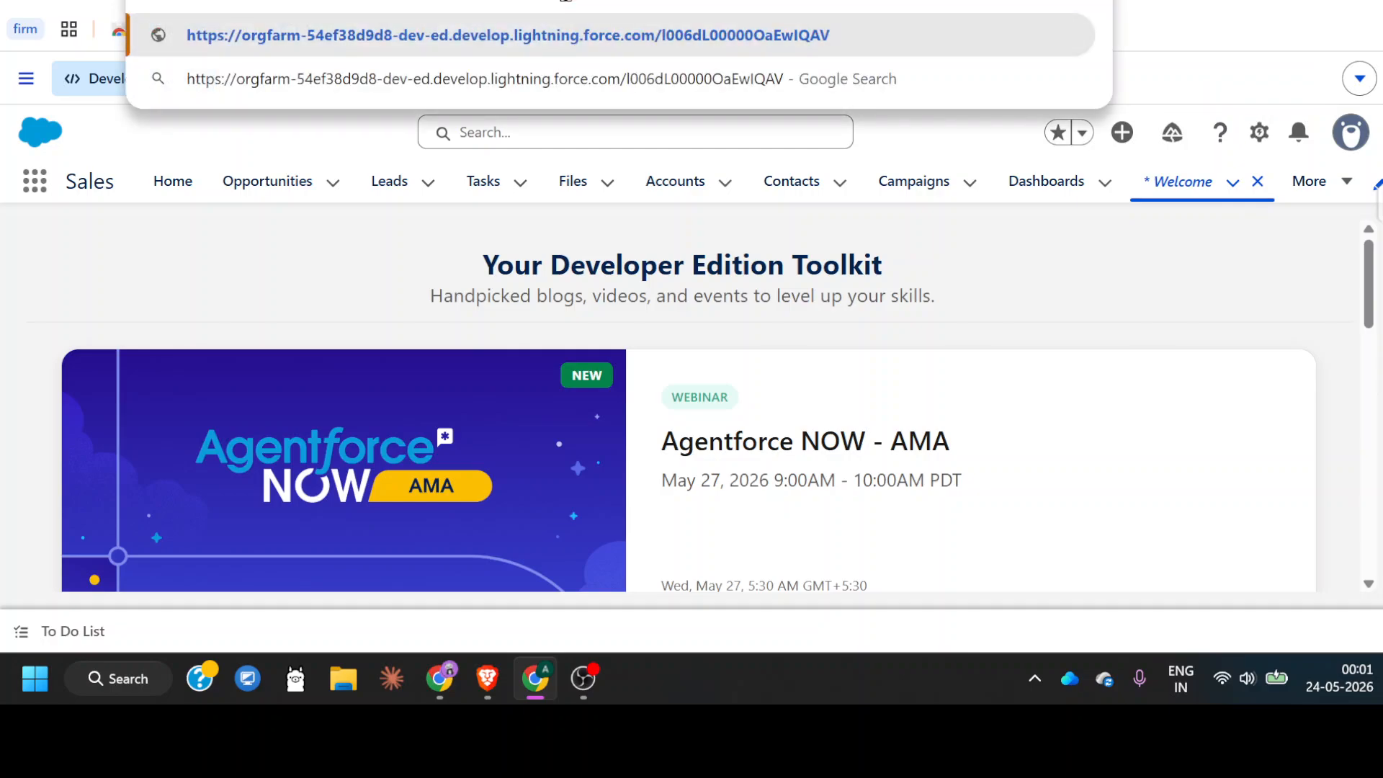
pyautogui.press('Return')
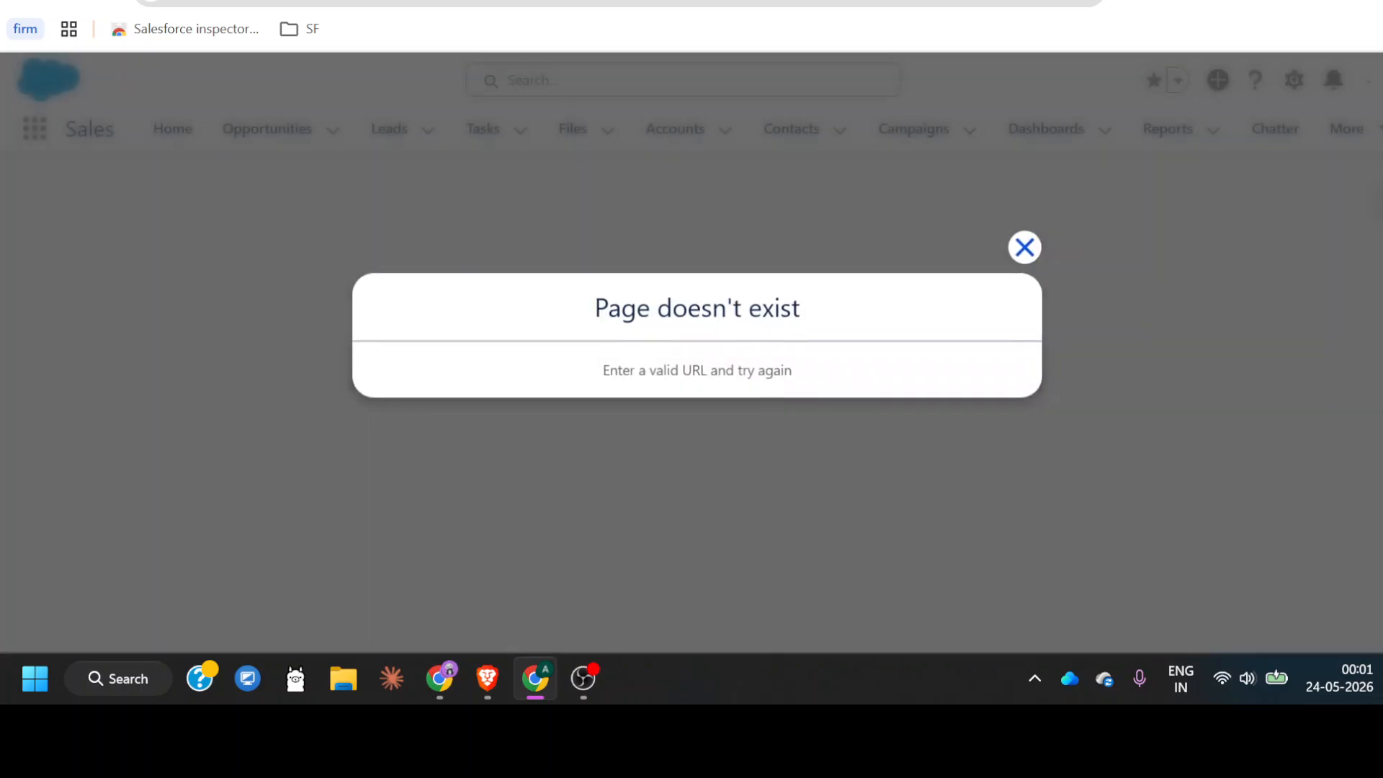
pyautogui.click(684, 0)
pyautogui.scroll(3, 669, 167)
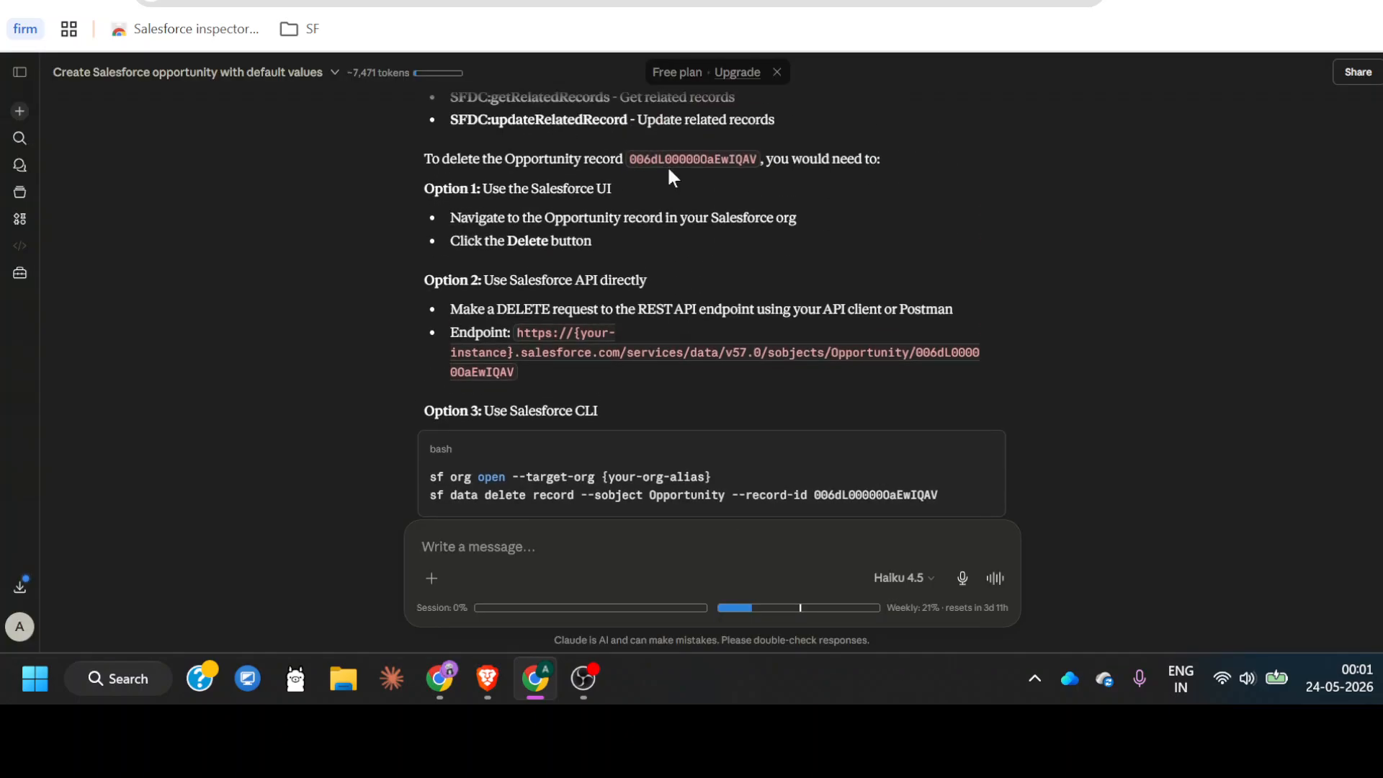
pyautogui.doubleClick(669, 159)
pyautogui.hotkey('ctrl', 'c')
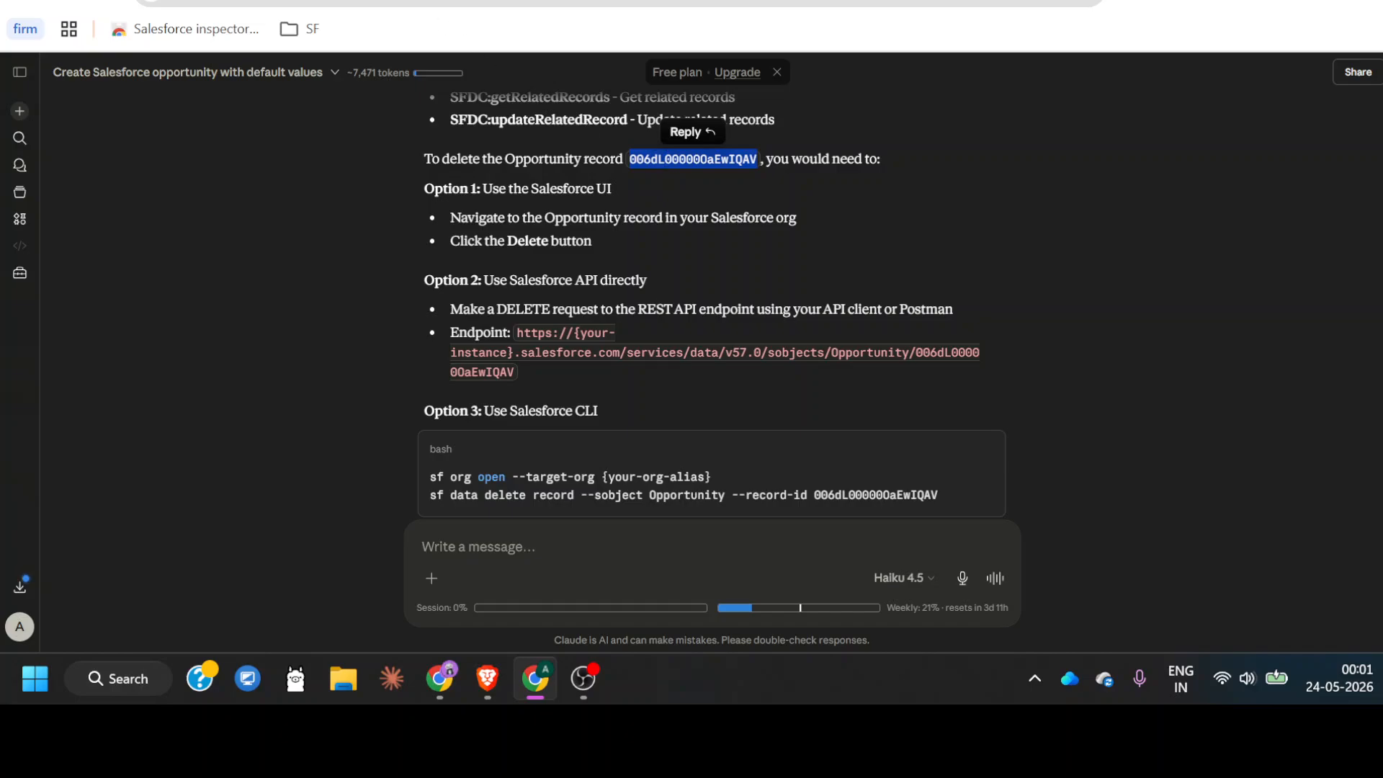
# Open the Opp 23 record ($50,000, Prospecting) by putting its ID after the org domain
pyautogui.click(835, 0)
pyautogui.moveTo(709, 0); pyautogui.dragTo(587, 0)
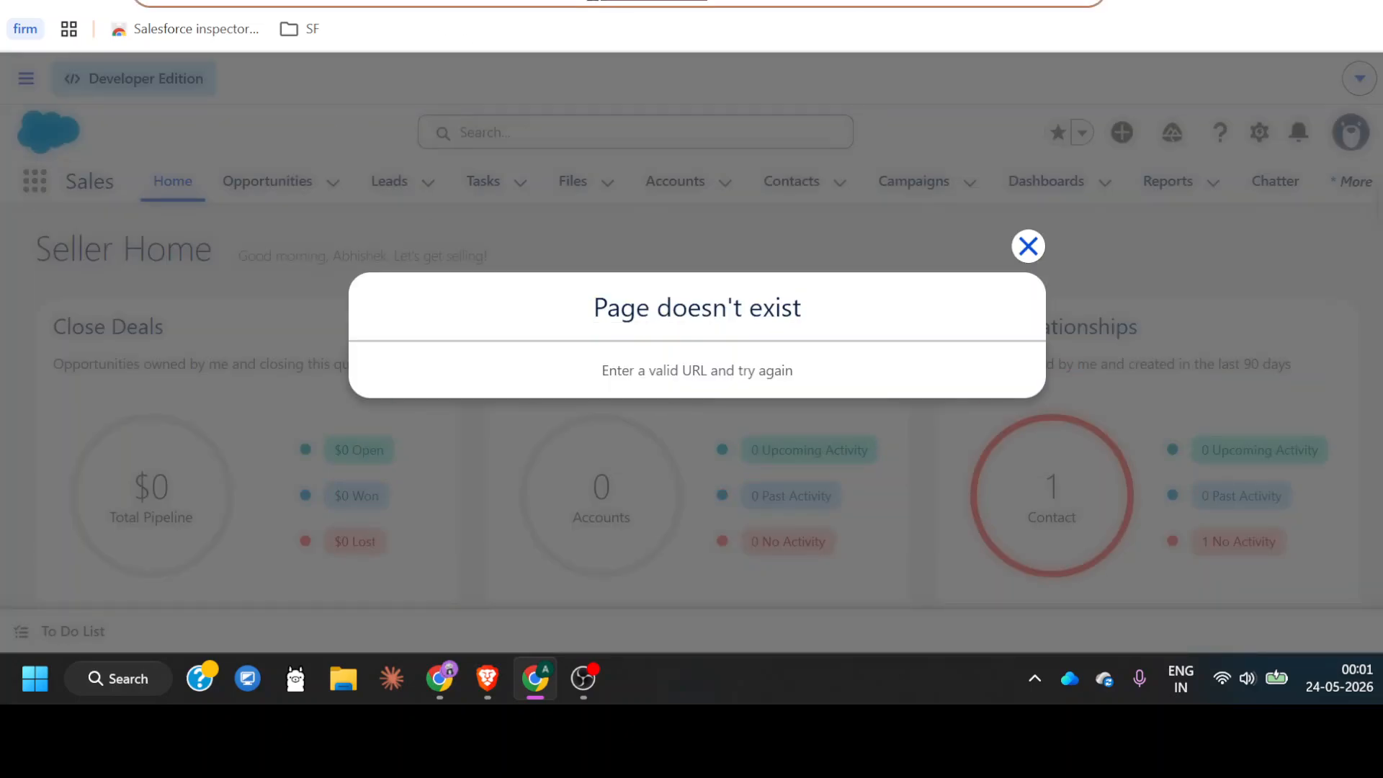
pyautogui.hotkey('ctrl', 'v')
pyautogui.hotkey('ctrl', 'BackSpace')
pyautogui.hotkey('ctrl', 'BackSpace')
pyautogui.hotkey('ctrl', 'BackSpace')
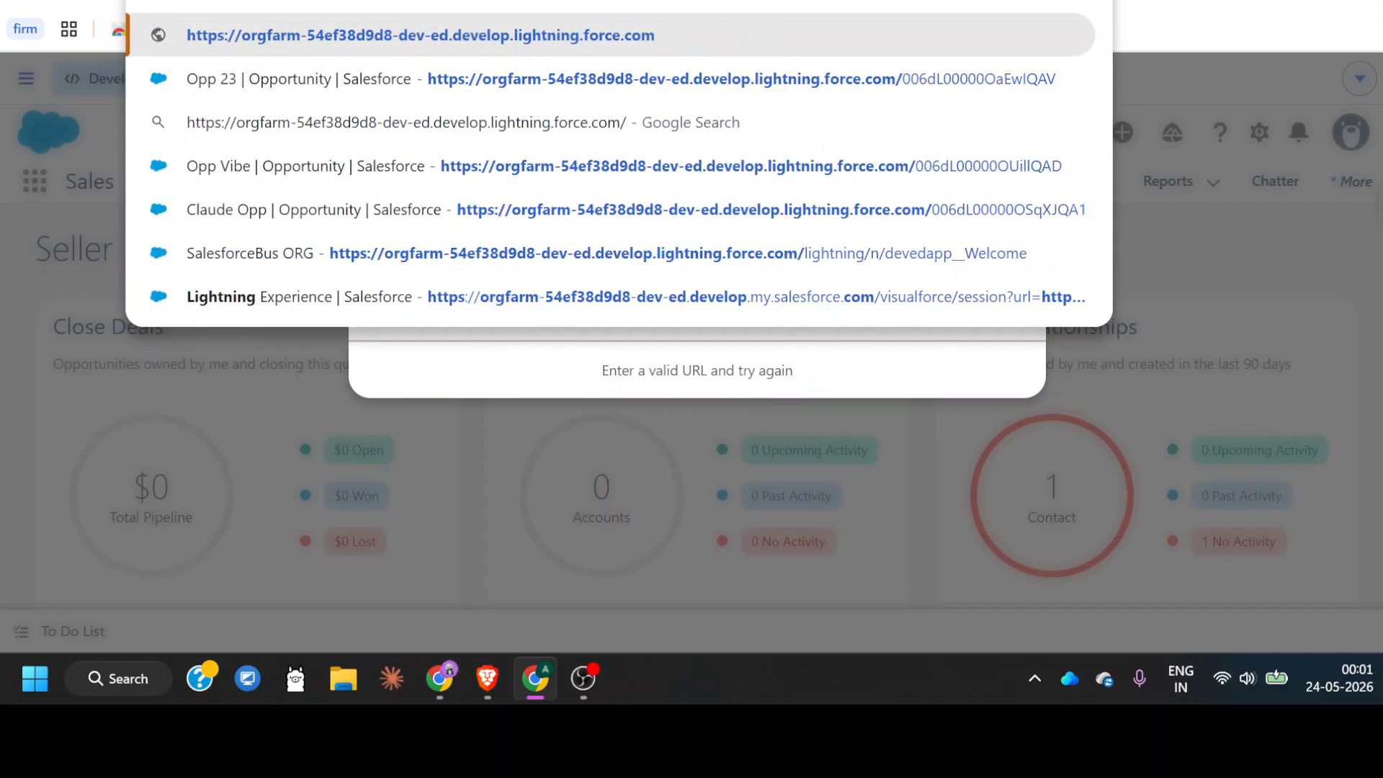
pyautogui.write('006dL00000OaEwIQAV')
pyautogui.press('Return')
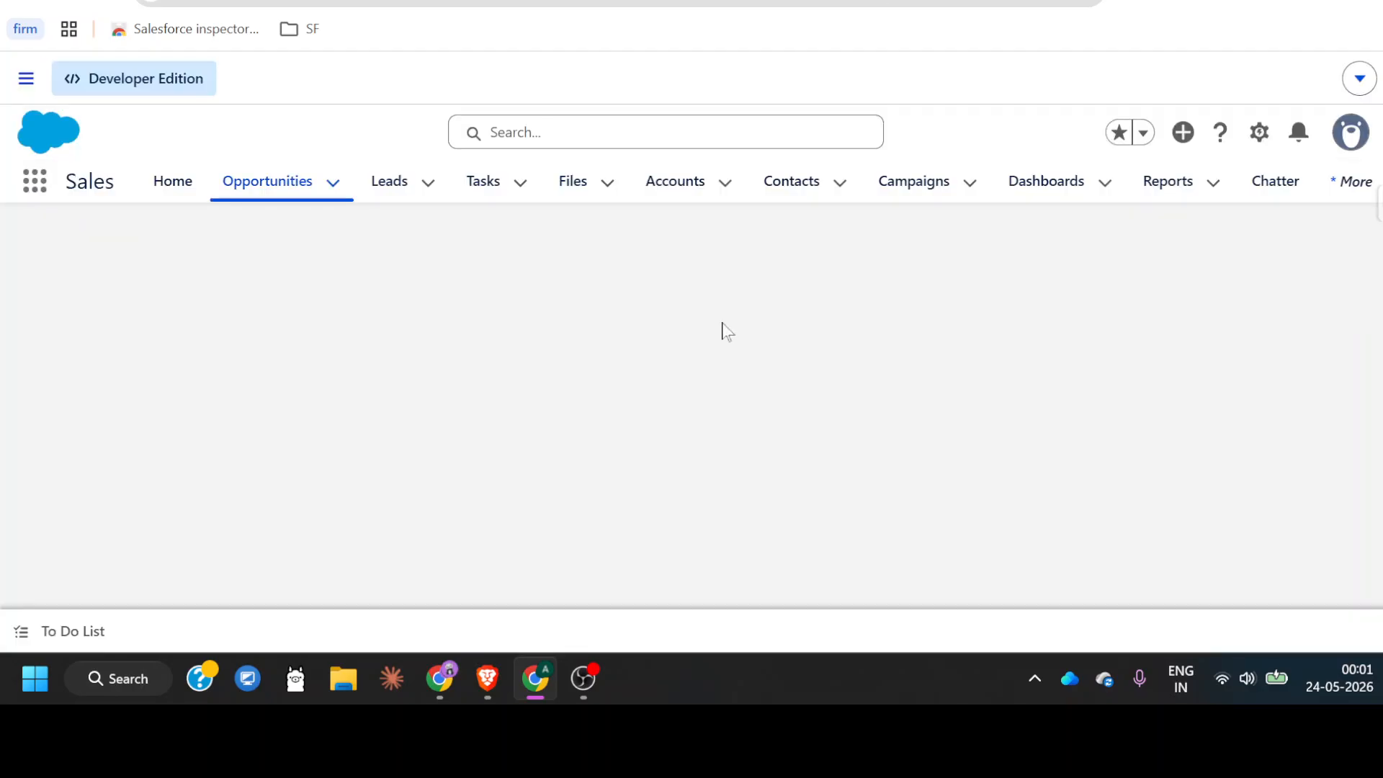
pyautogui.scroll(-3, 437, 428)
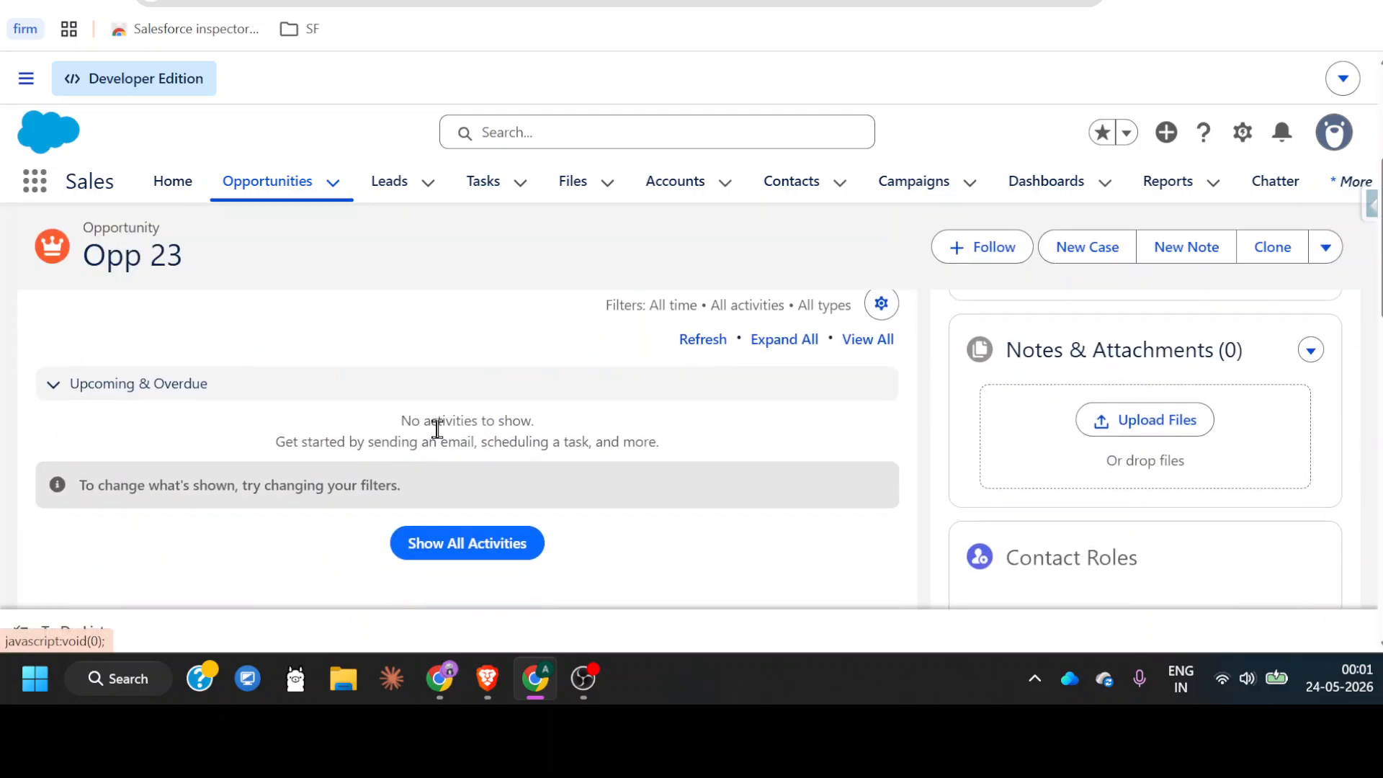
pyautogui.scroll(-2, 437, 428)
pyautogui.scroll(7, 435, 435)
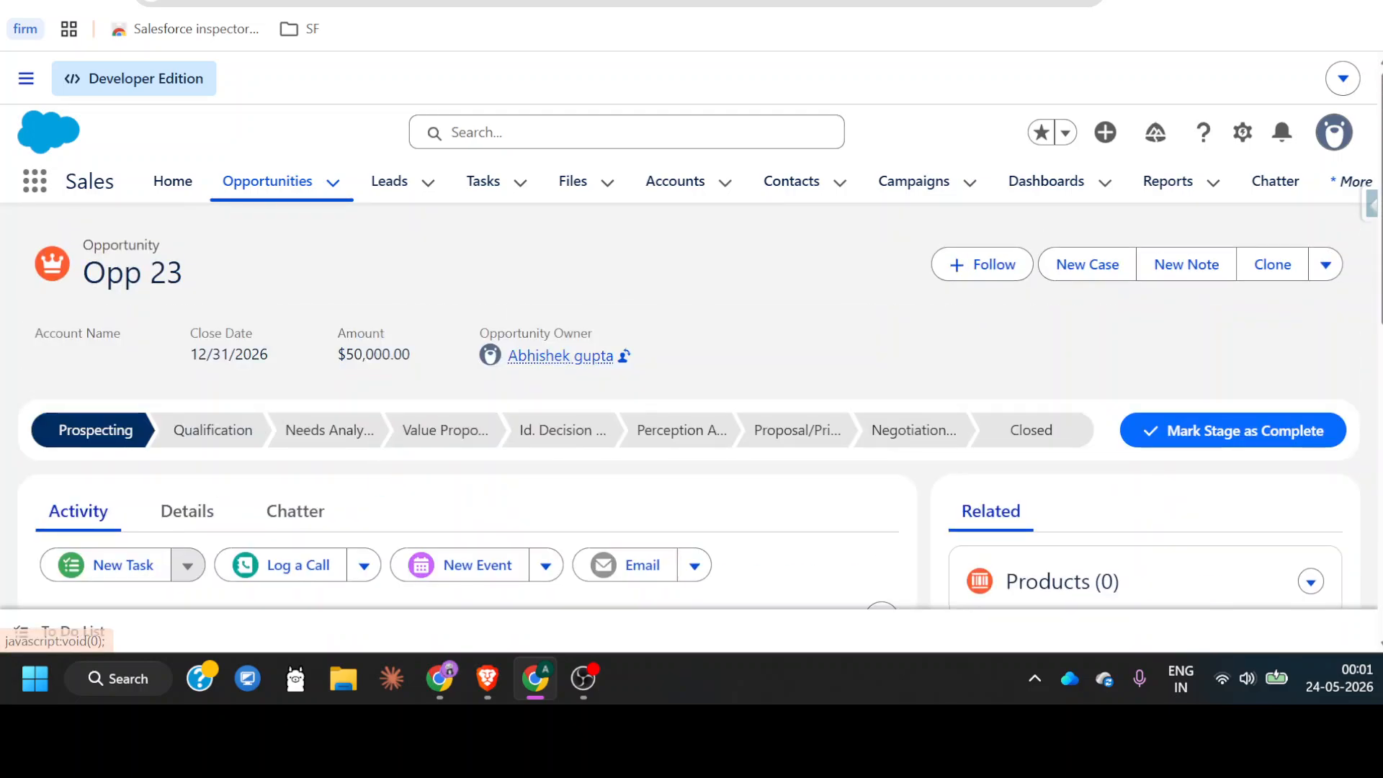
pyautogui.hotkey('ctrl', 'shift', 'Tab')
# Type 'delete this opp23 whose id is' followed by the pasted record ID
pyautogui.click(561, 541)
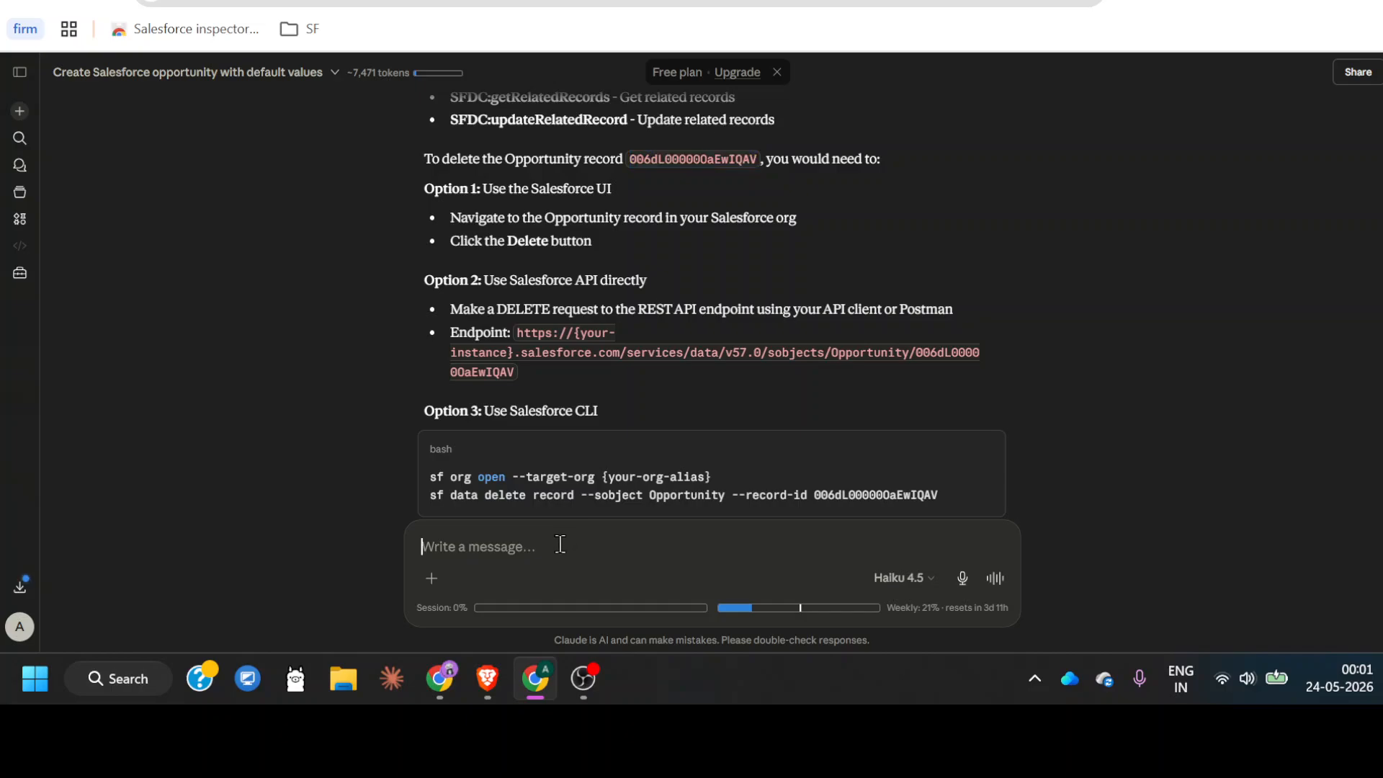
pyautogui.write('delete this')
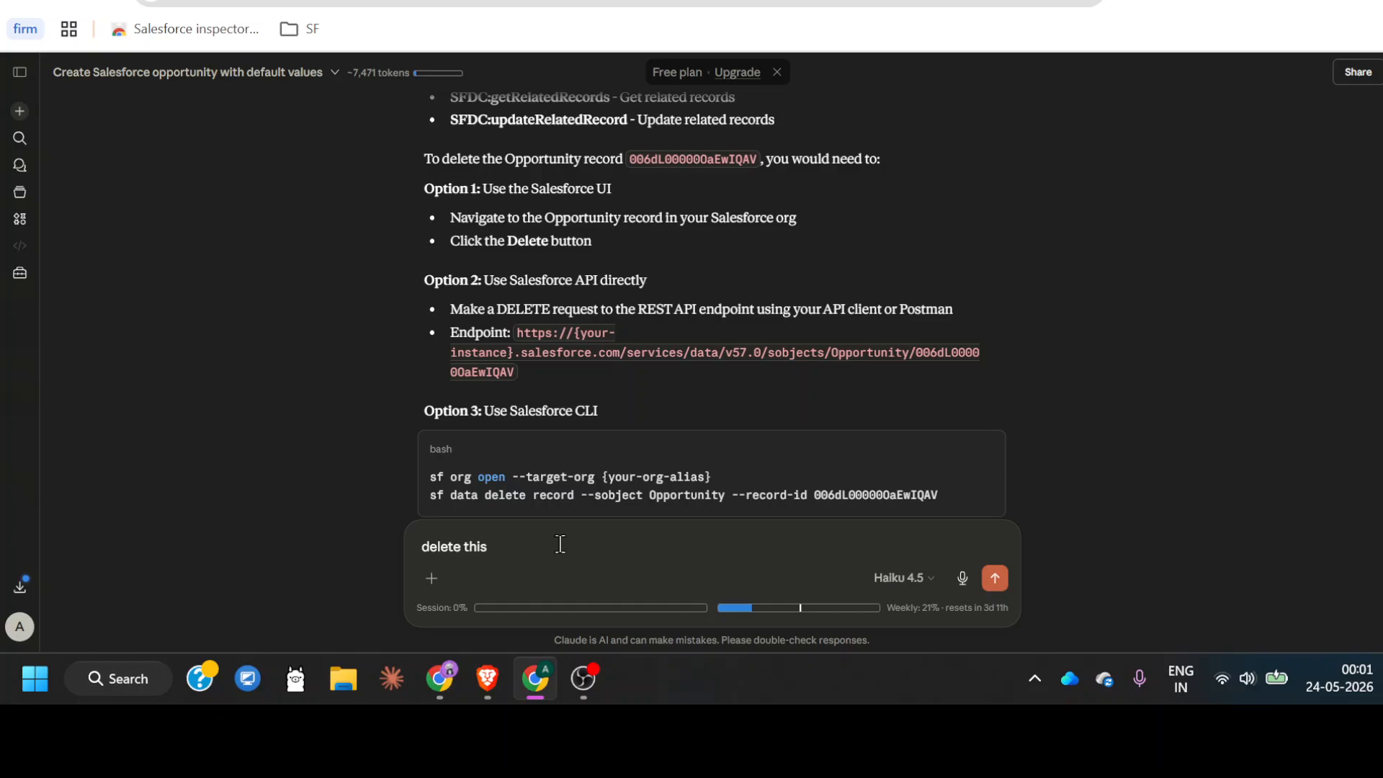
pyautogui.write(' opp23 whose id is')
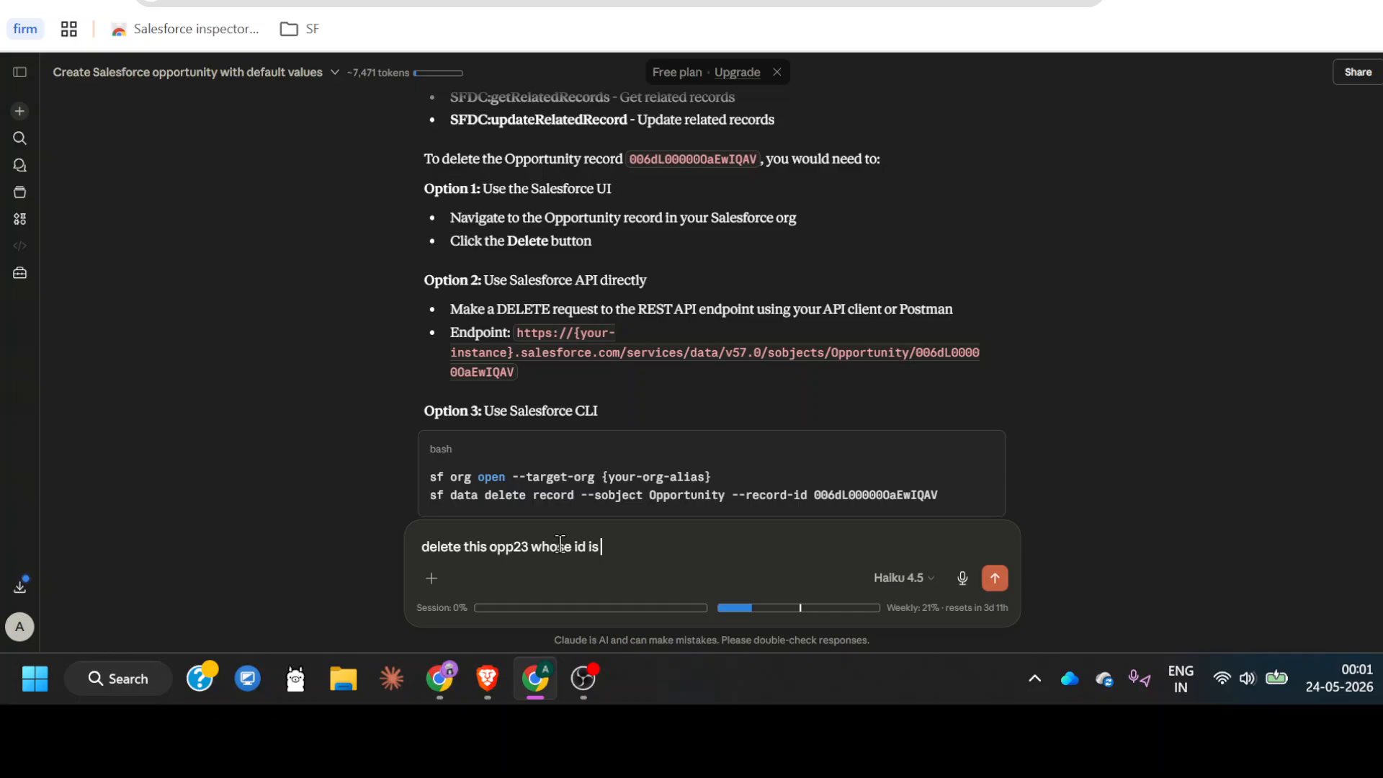
pyautogui.hotkey('ctrl', 'v')
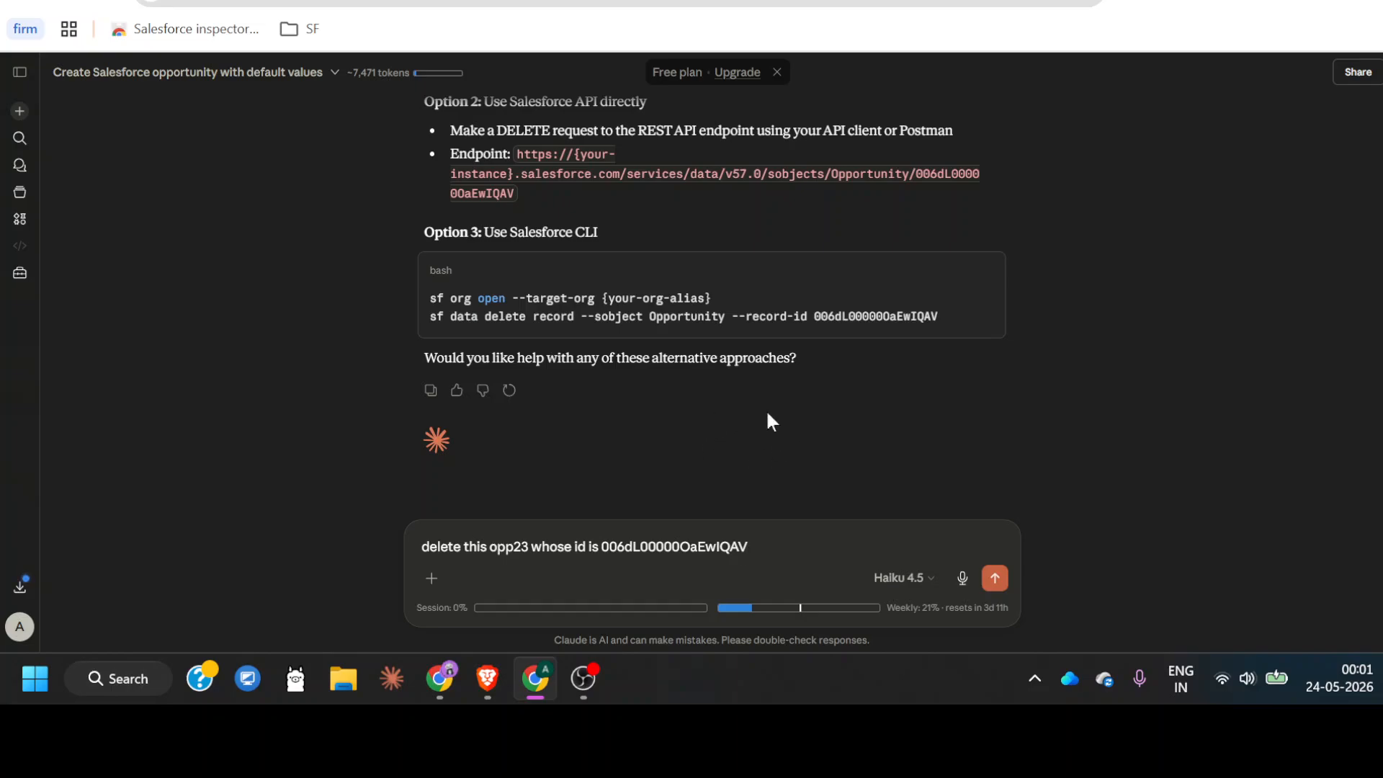
# Glance at the connectors list, close it, and review the drafted deletion request
pyautogui.click(431, 578)
pyautogui.moveTo(504, 480)
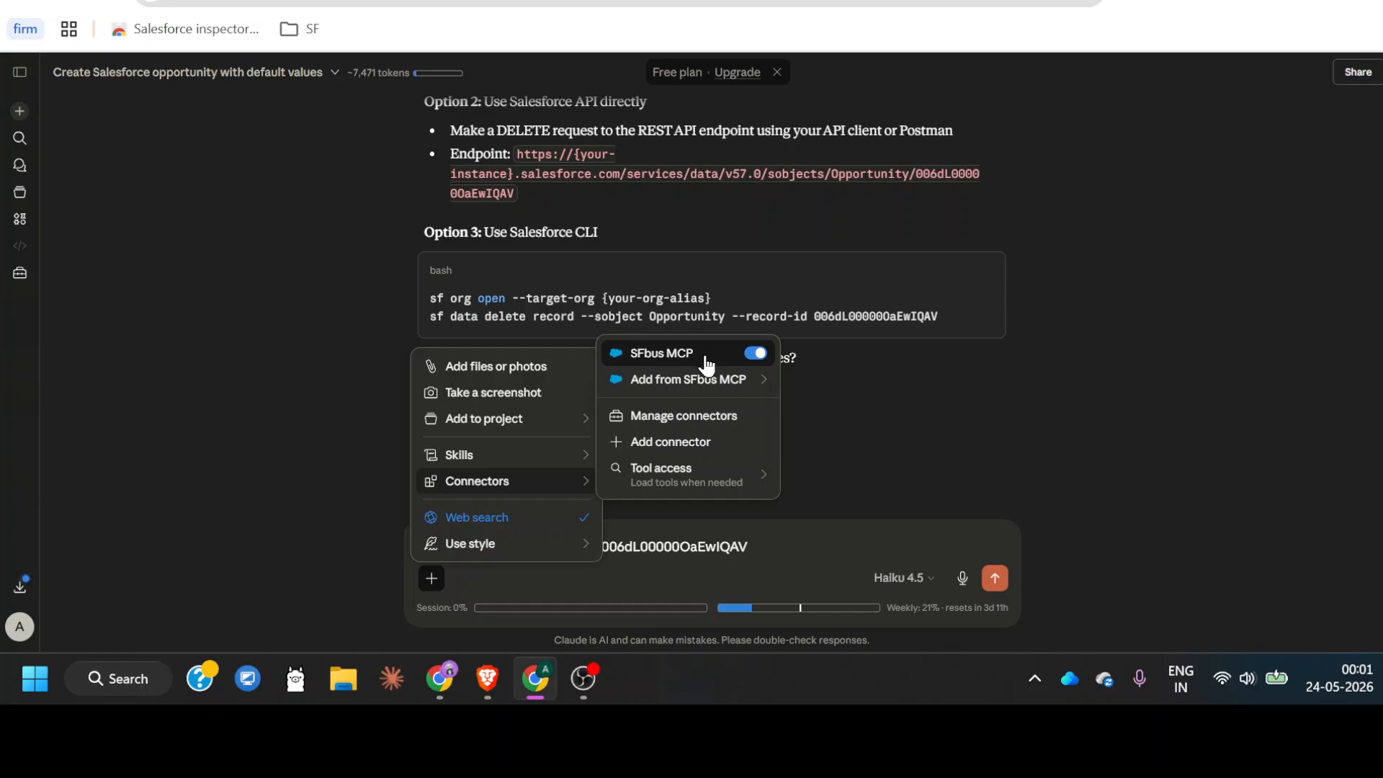
pyautogui.press('Escape')
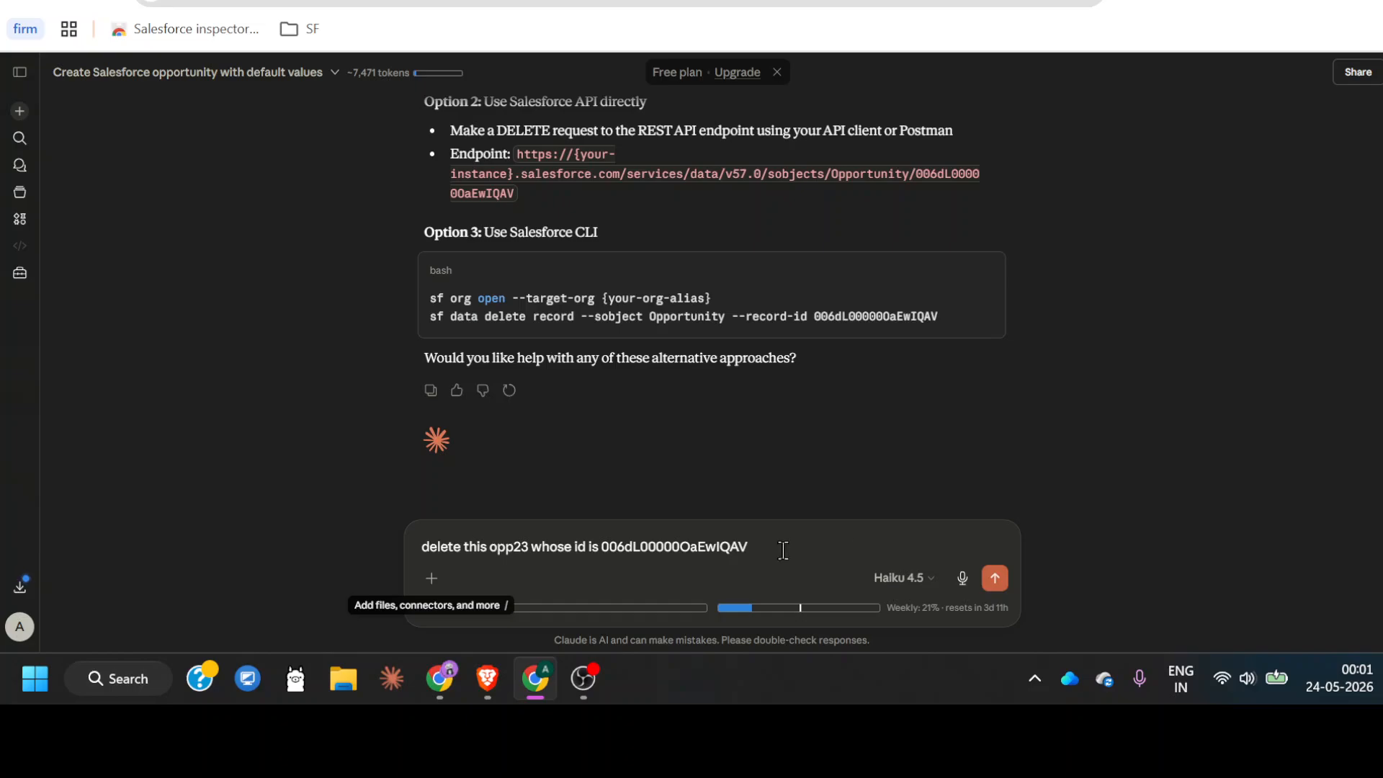
pyautogui.moveTo(749, 547); pyautogui.dragTo(419, 546)
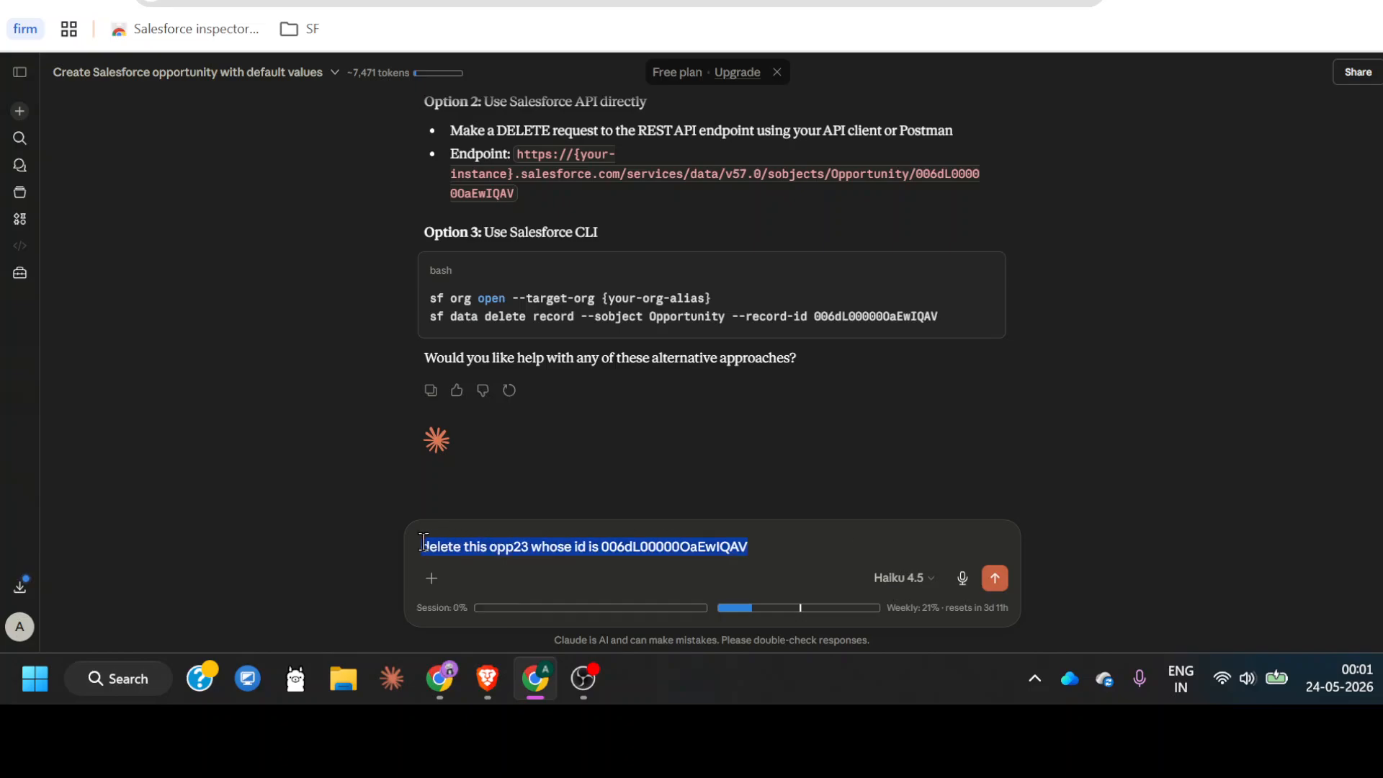
pyautogui.click(903, 546)
# Send the delete request, always allow the delete tool, and inspect its request details
pyautogui.click(994, 578)
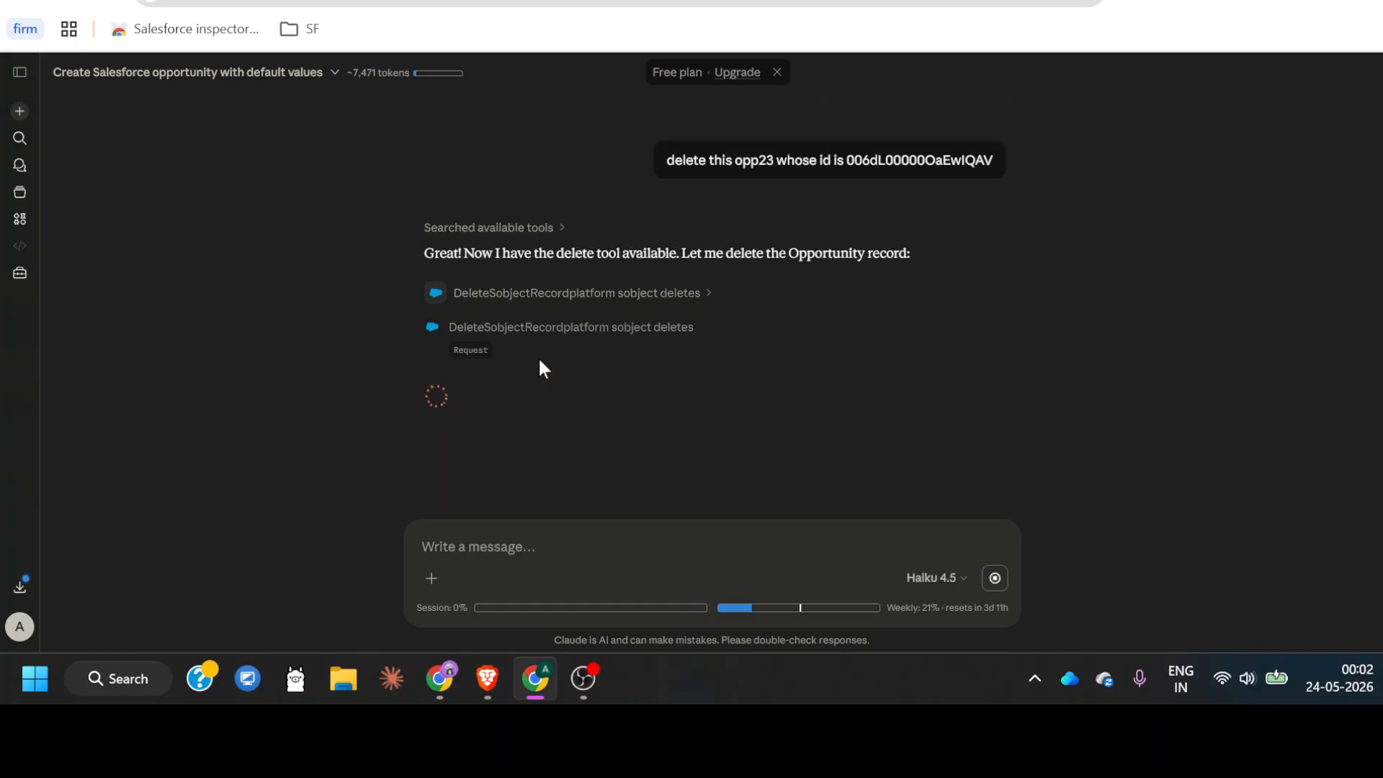
pyautogui.click(540, 364)
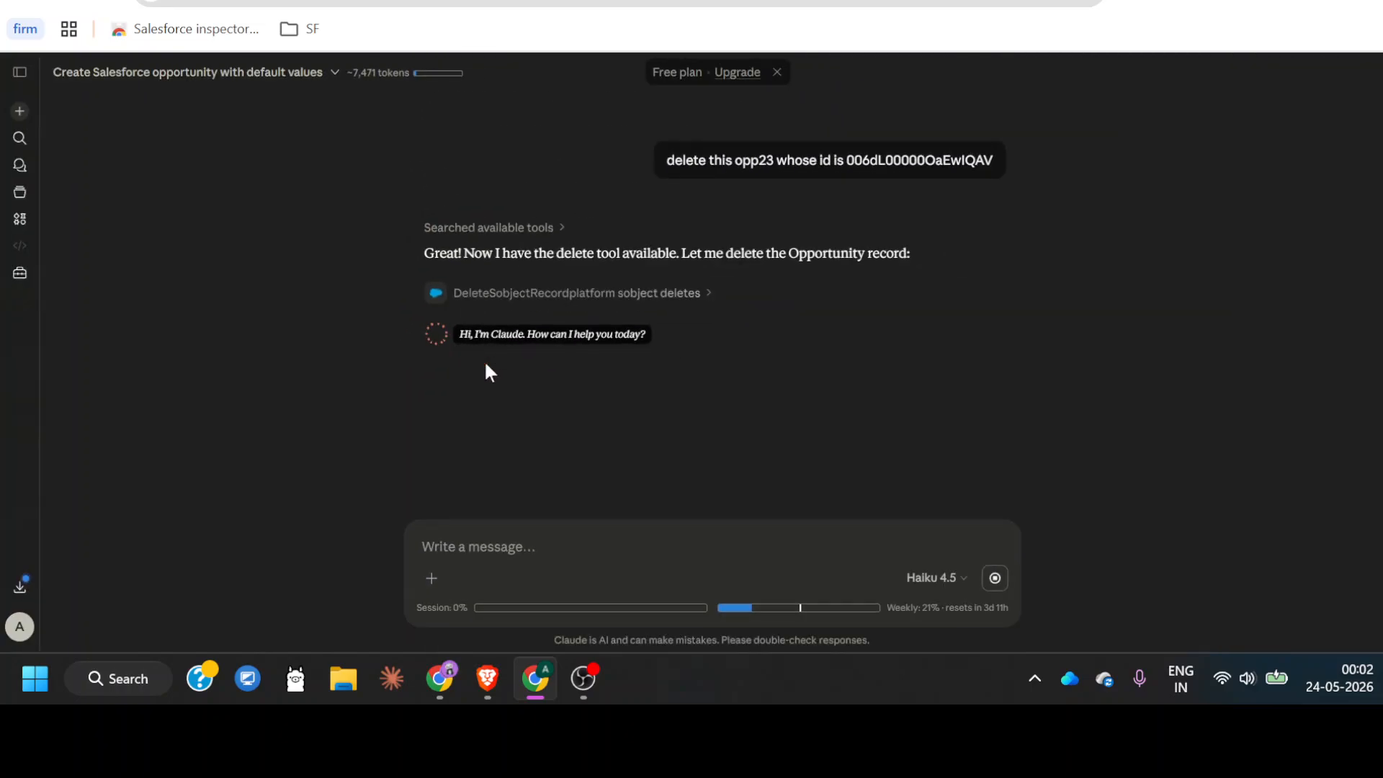
pyautogui.click(704, 295)
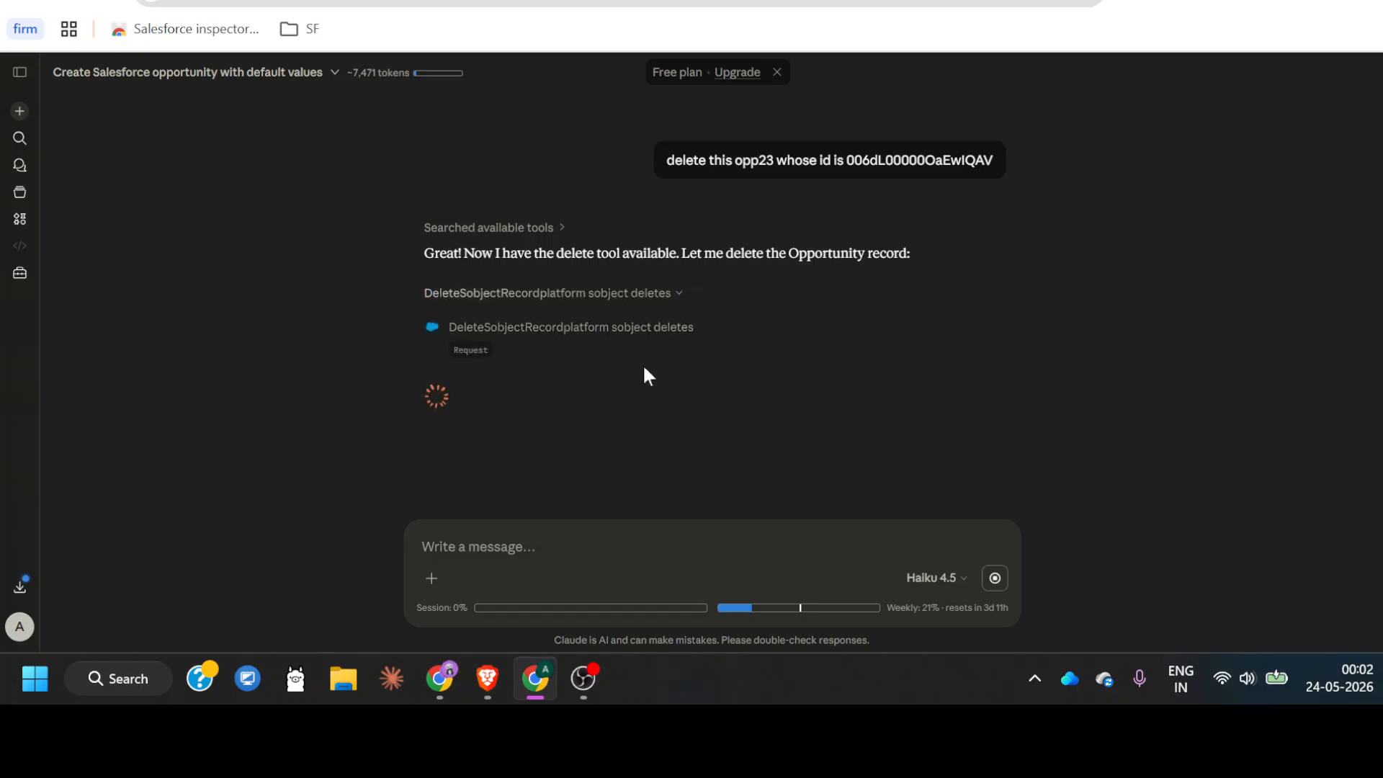
pyautogui.click(470, 352)
pyautogui.scroll(-1, 674, 410)
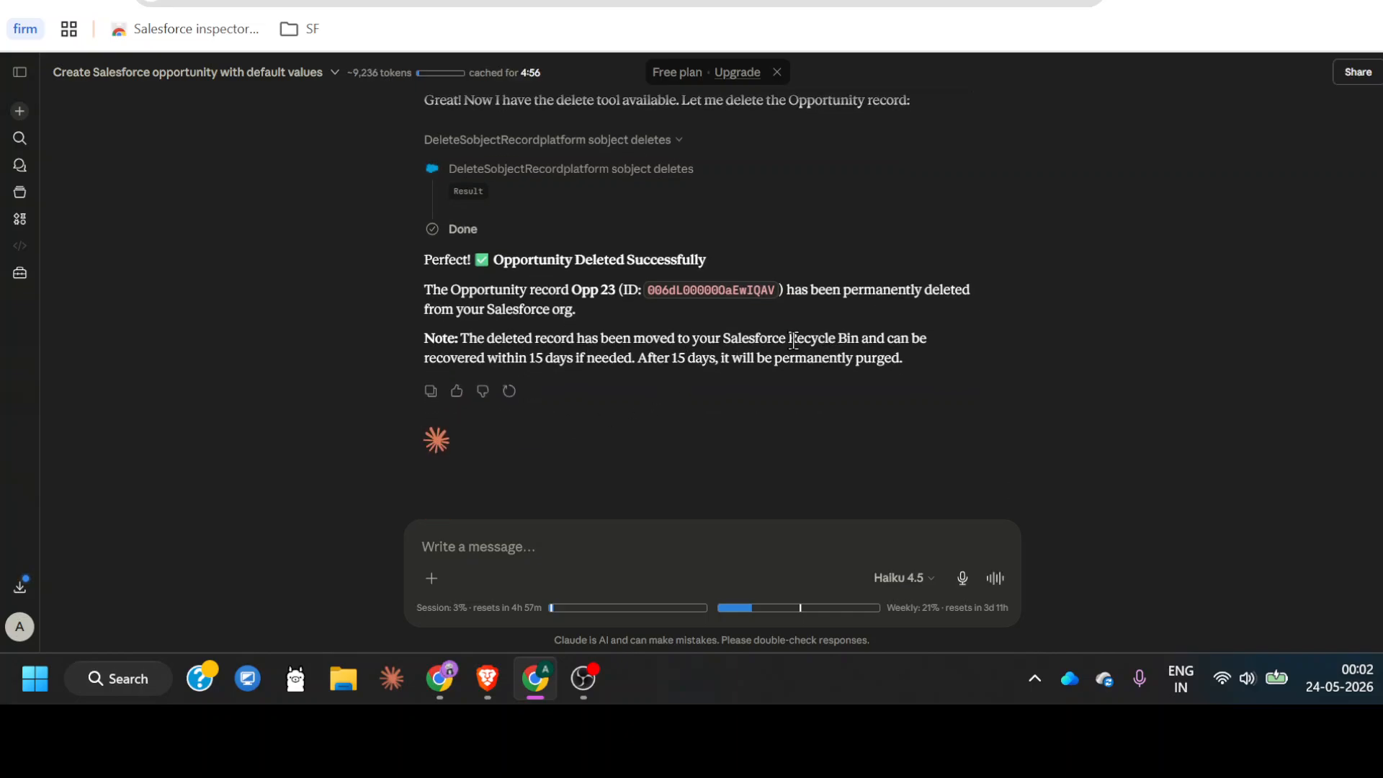
pyautogui.moveTo(787, 338); pyautogui.dragTo(925, 339)
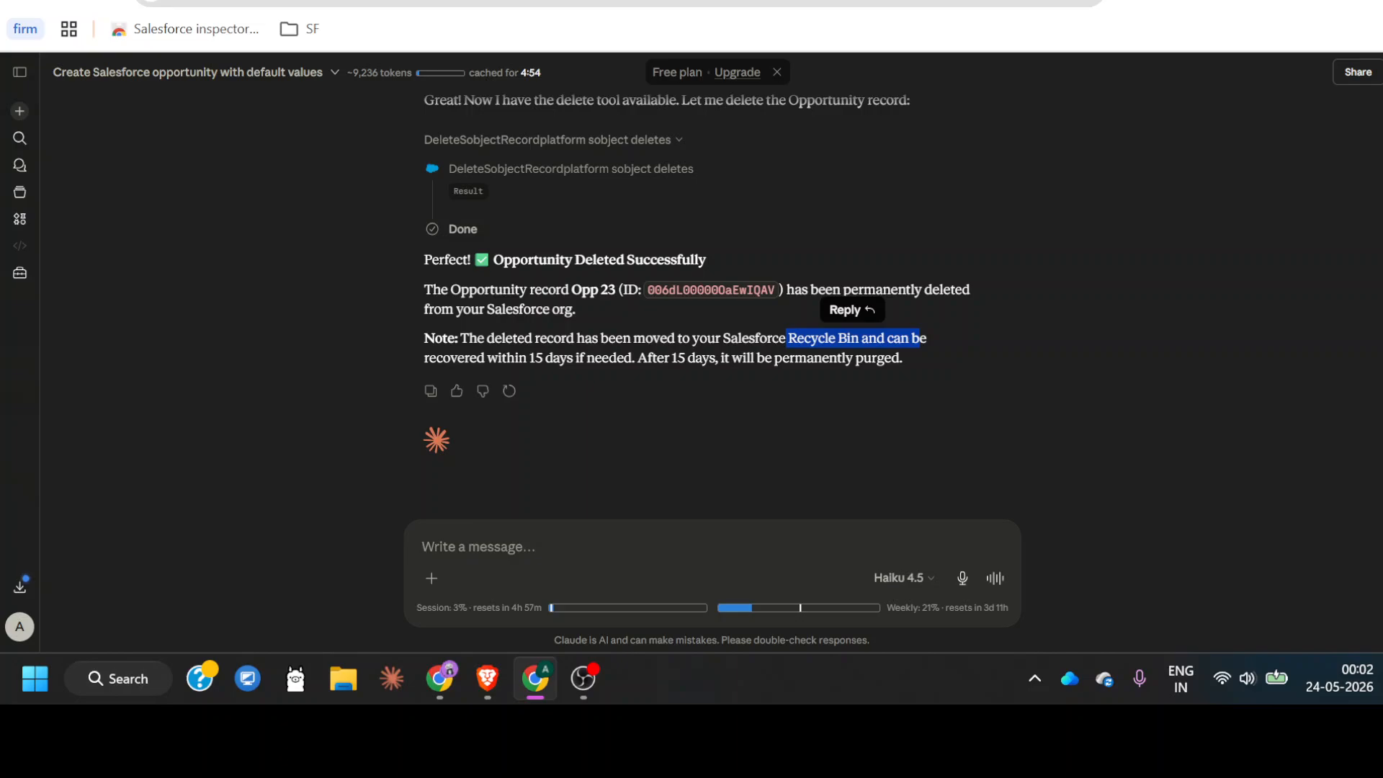
# Reload the Opp 23 record page in Salesforce to confirm the deletion
pyautogui.hotkey('ctrl', 'Tab')
pyautogui.press('F5')
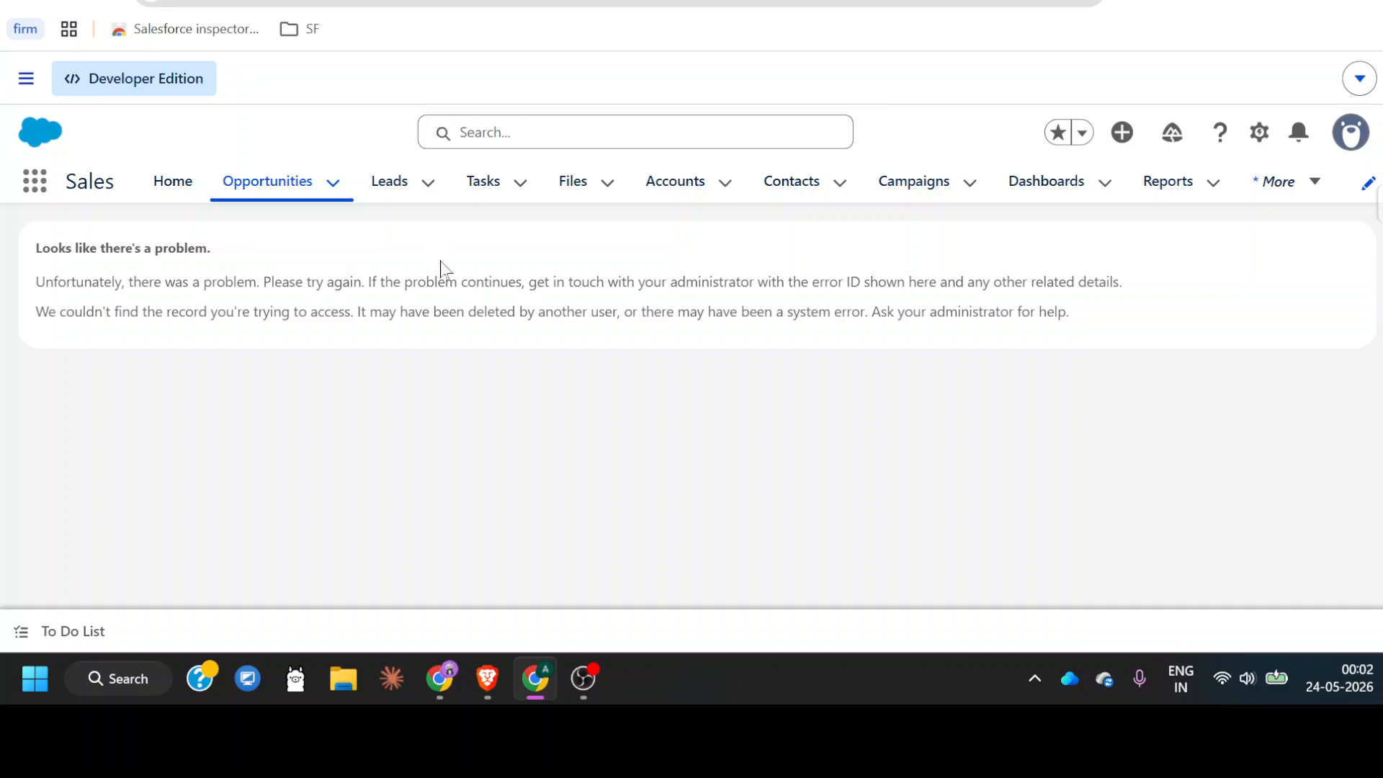
pyautogui.hotkey('ctrl', 'shift', 'Tab')
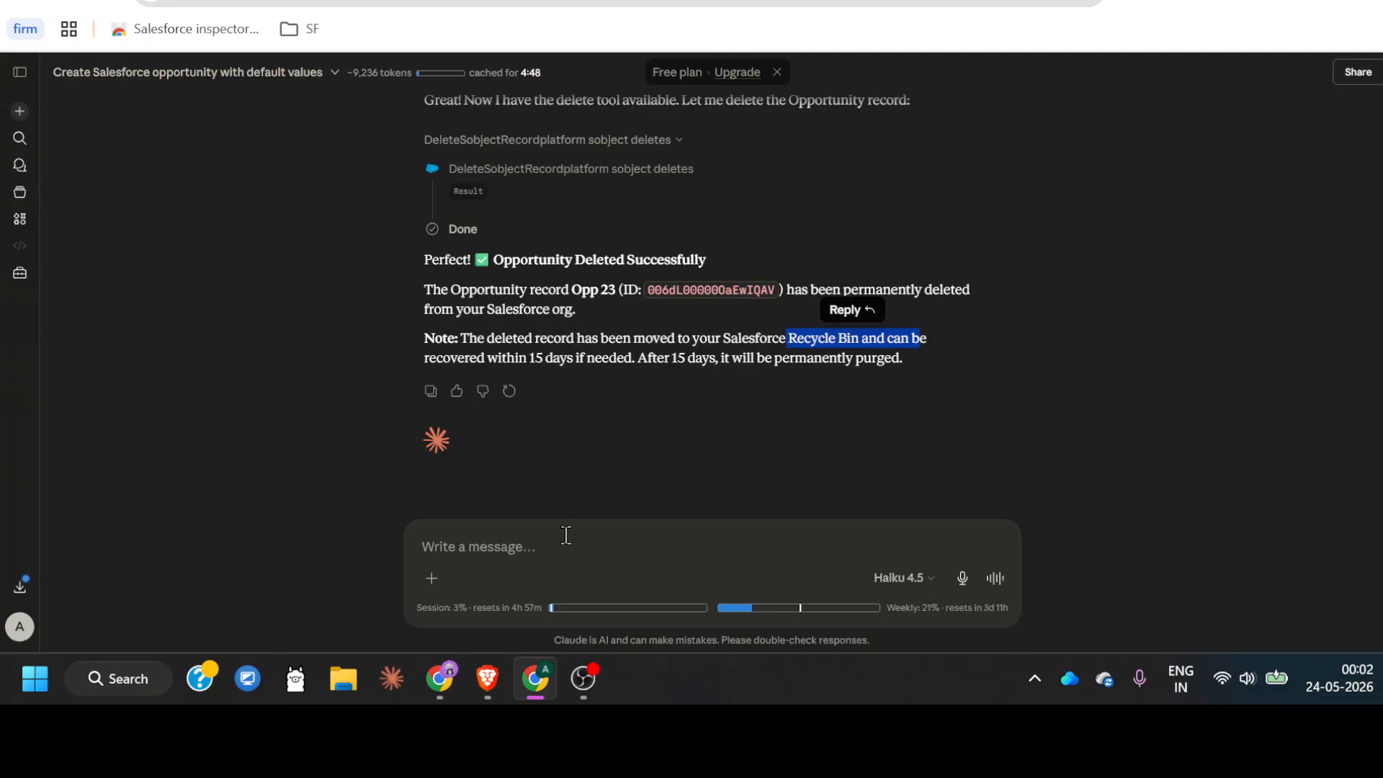
# Start a new message reading 'Create a record trigger flow for creating'
pyautogui.click(560, 540)
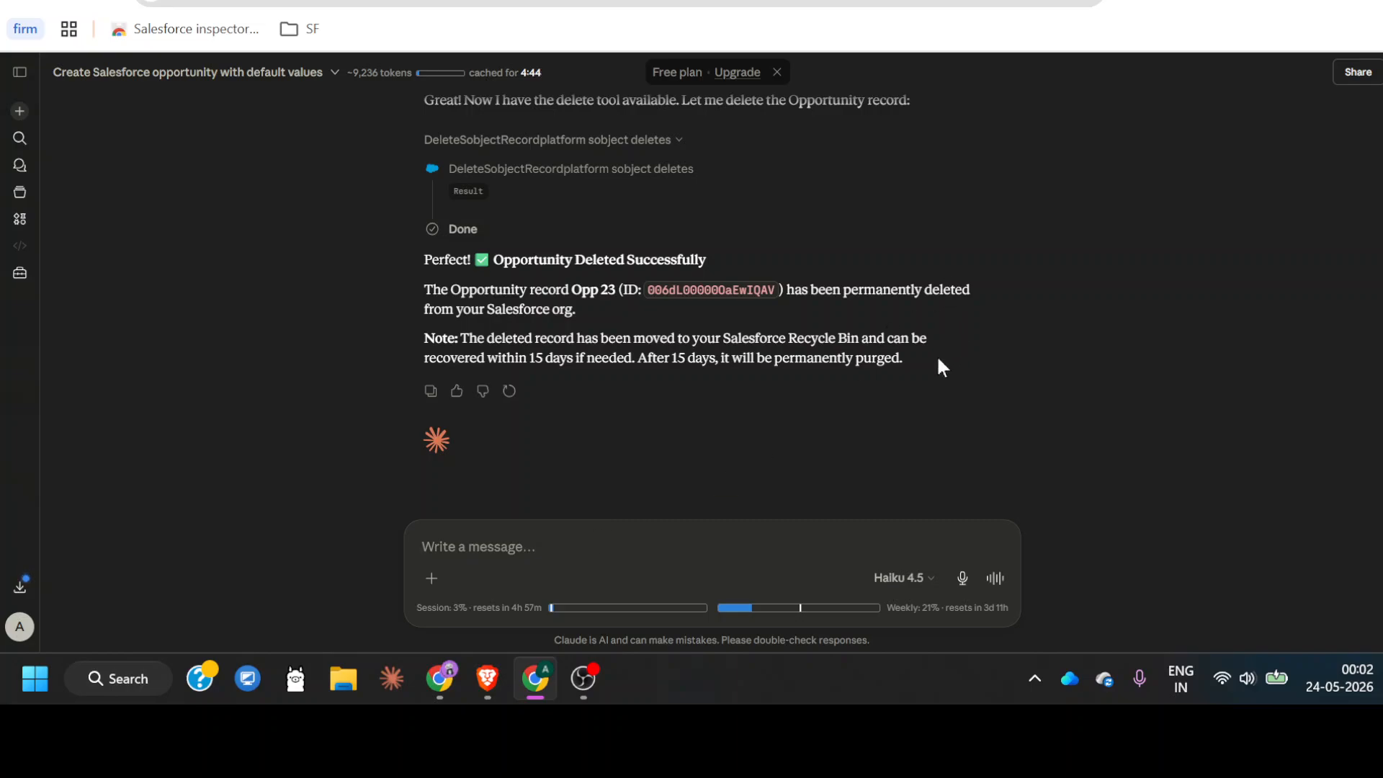
pyautogui.moveTo(909, 362); pyautogui.dragTo(510, 101)
pyautogui.click(448, 549)
pyautogui.write('Crate')
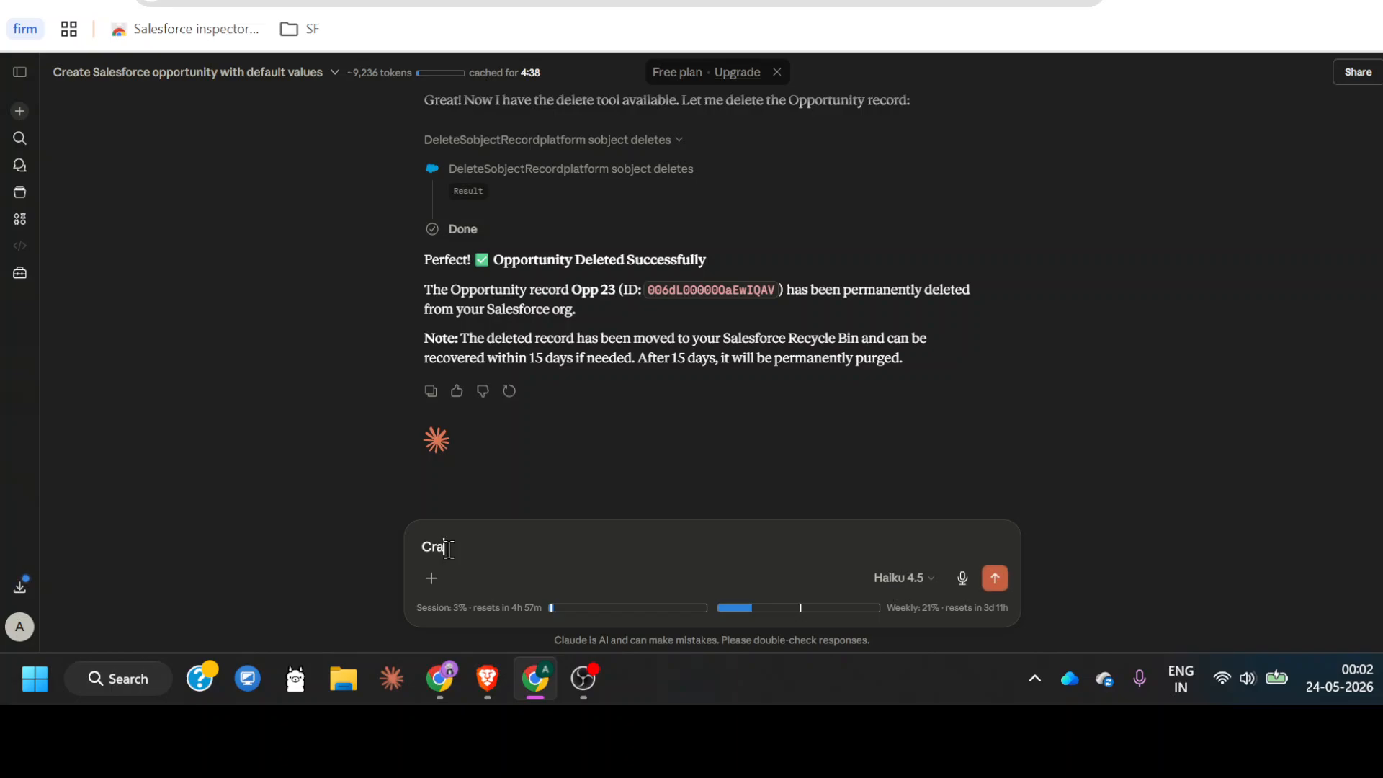
pyautogui.press('BackSpace')
pyautogui.write('eate a record trigger flow ')
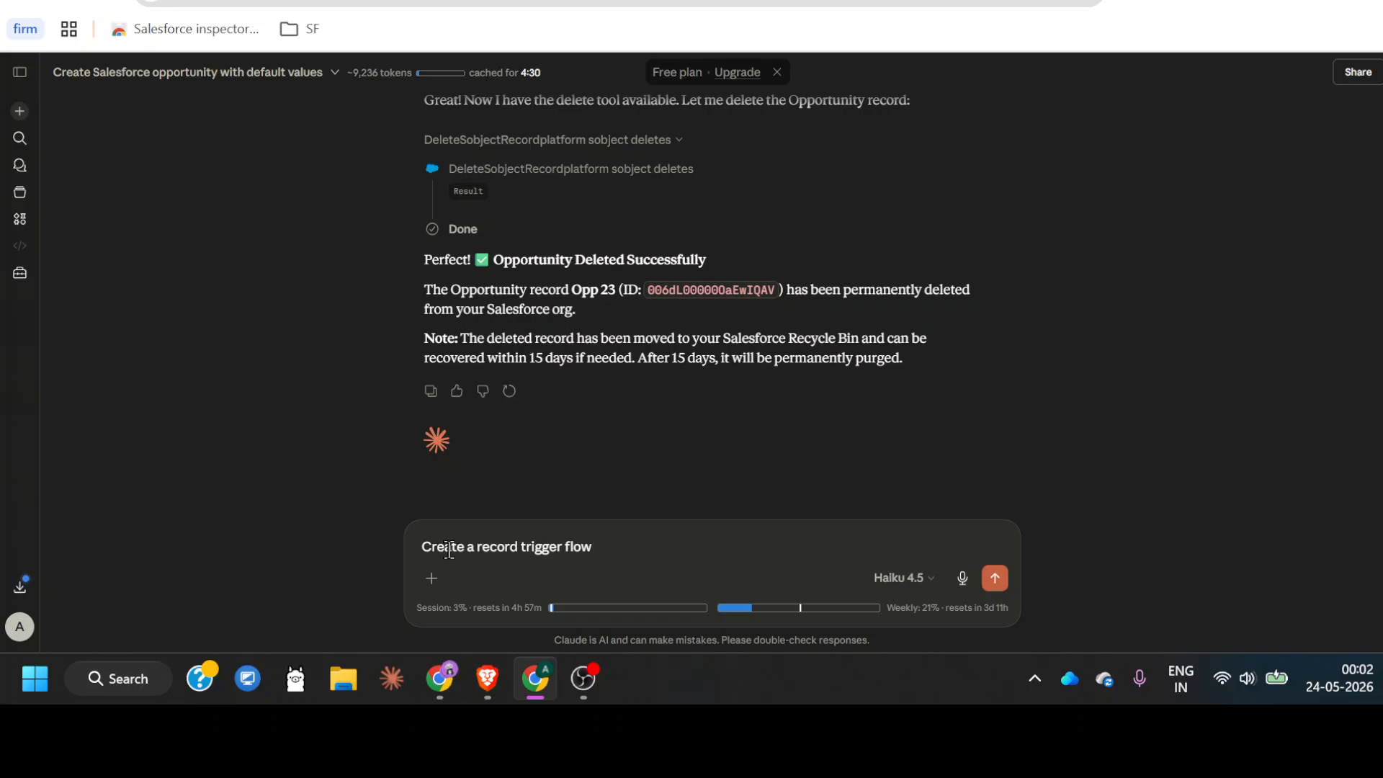
pyautogui.write('for creatn')
pyautogui.press('BackSpace')
pyautogui.write('ing')
# Reword it to 'updating opp whose amount is more that $1000' and add new lines
pyautogui.hotkey('ctrl', 'BackSpace')
pyautogui.write('up')
pyautogui.write('dateing')
pyautogui.write('ing opp')
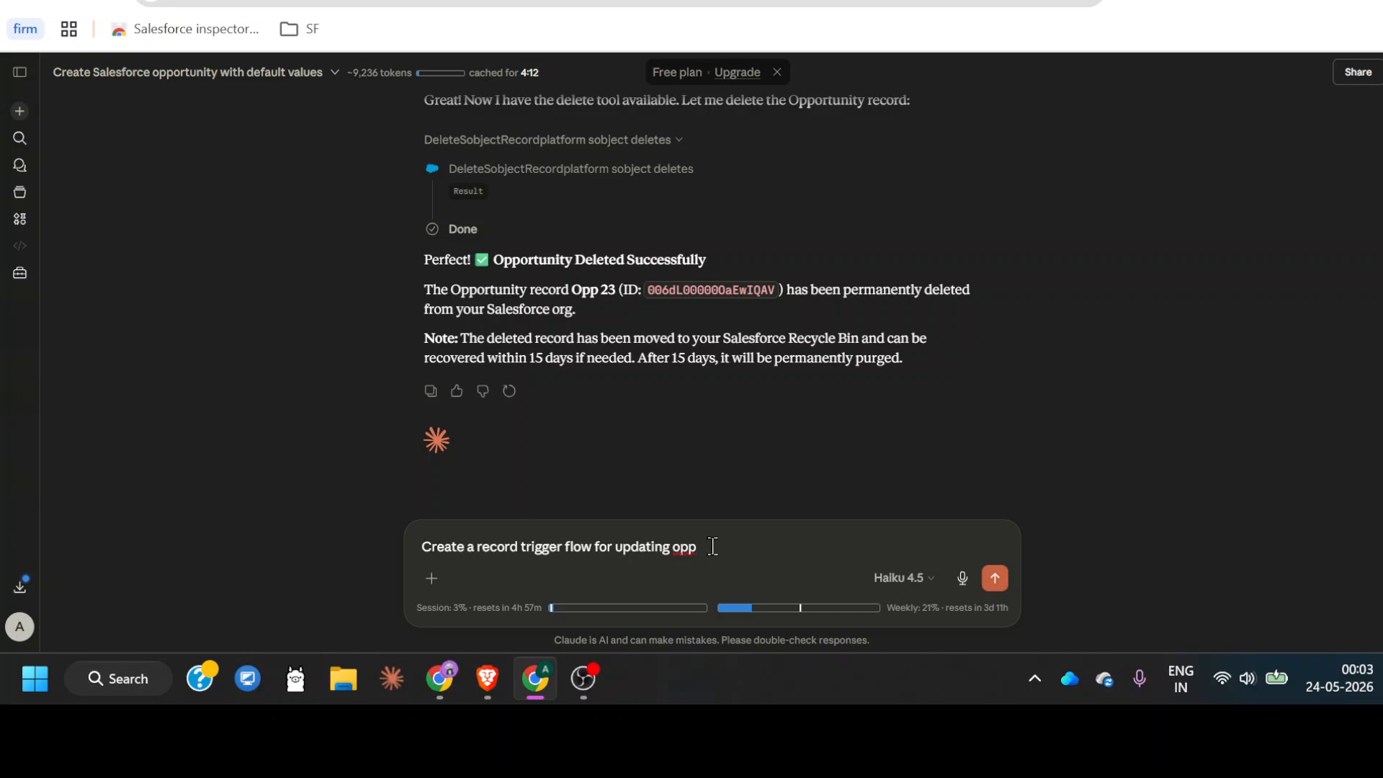
pyautogui.write('hose amount is more that')
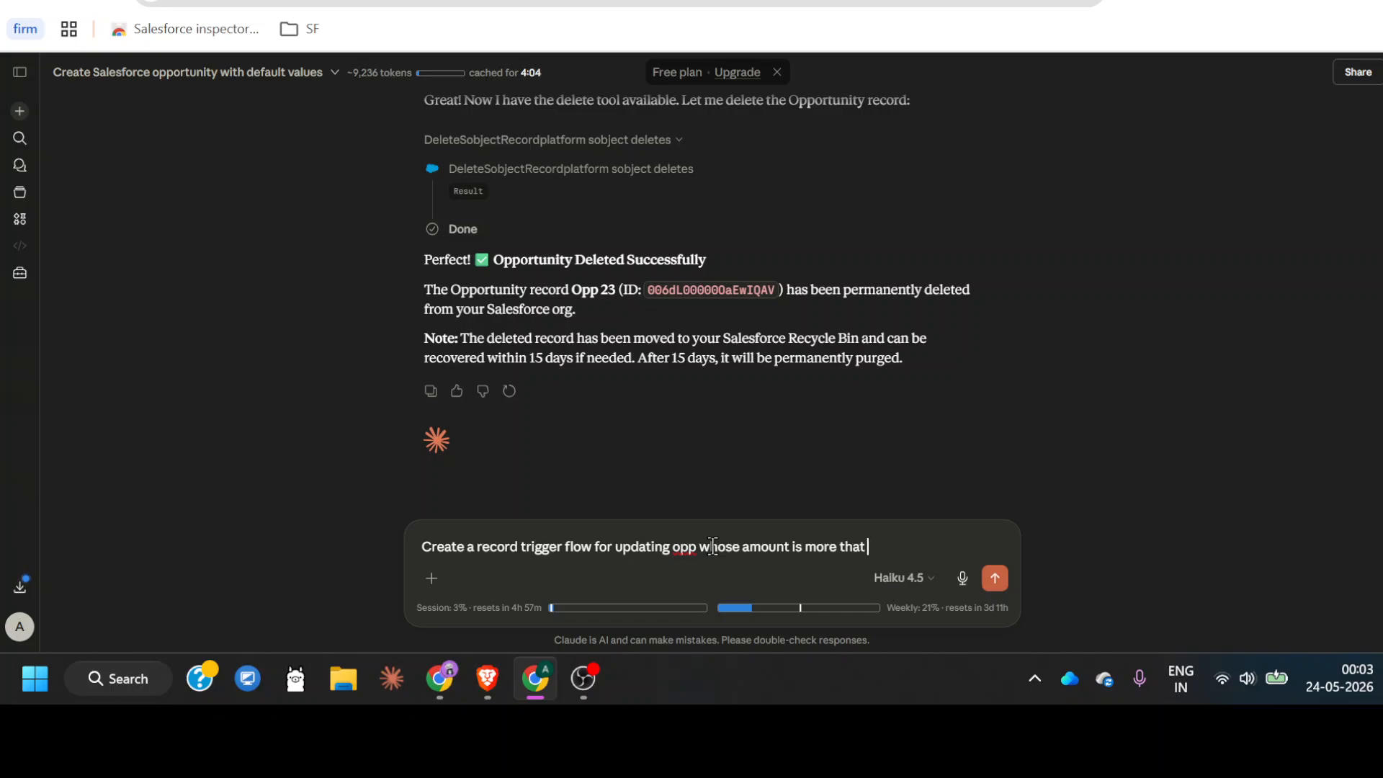
pyautogui.write(' 1000')
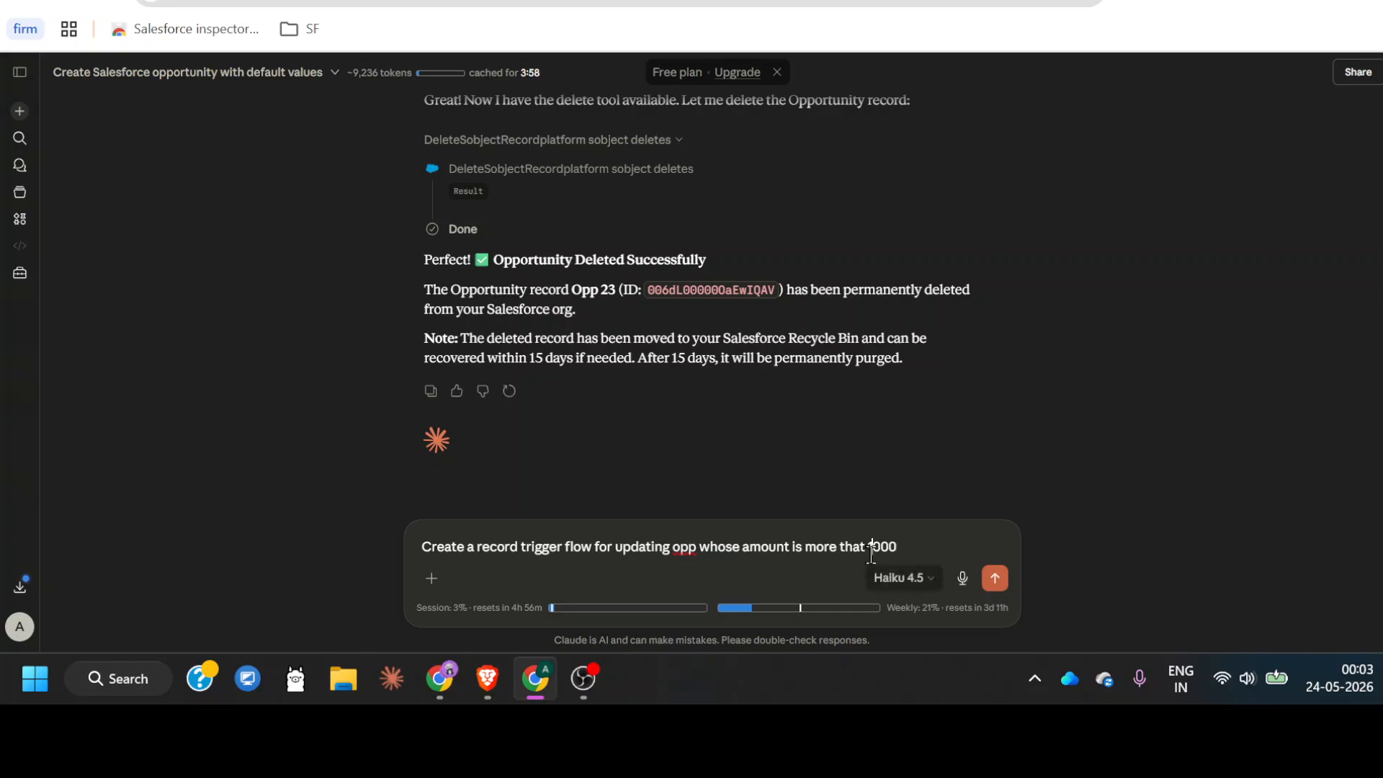
pyautogui.write('$')
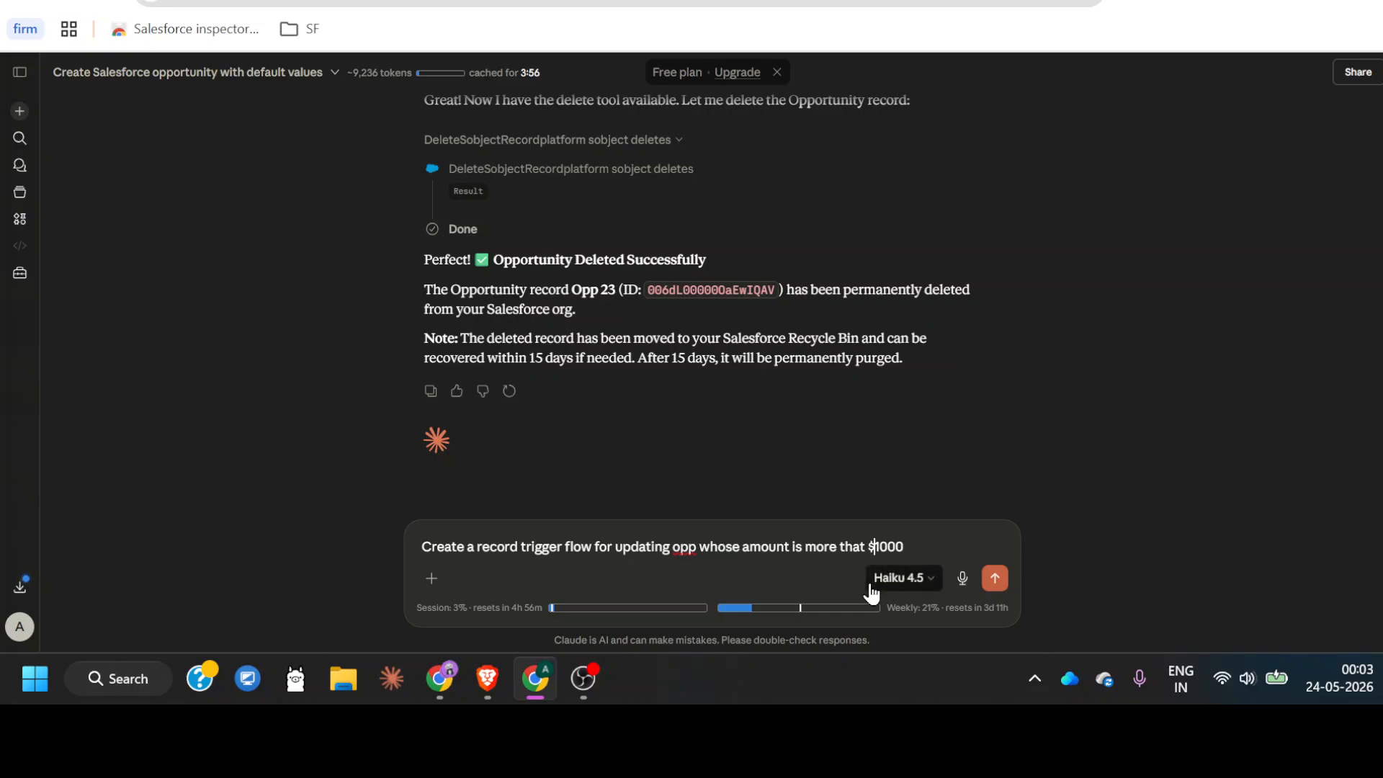
pyautogui.click(931, 545)
pyautogui.hotkey('shift', 'Return')
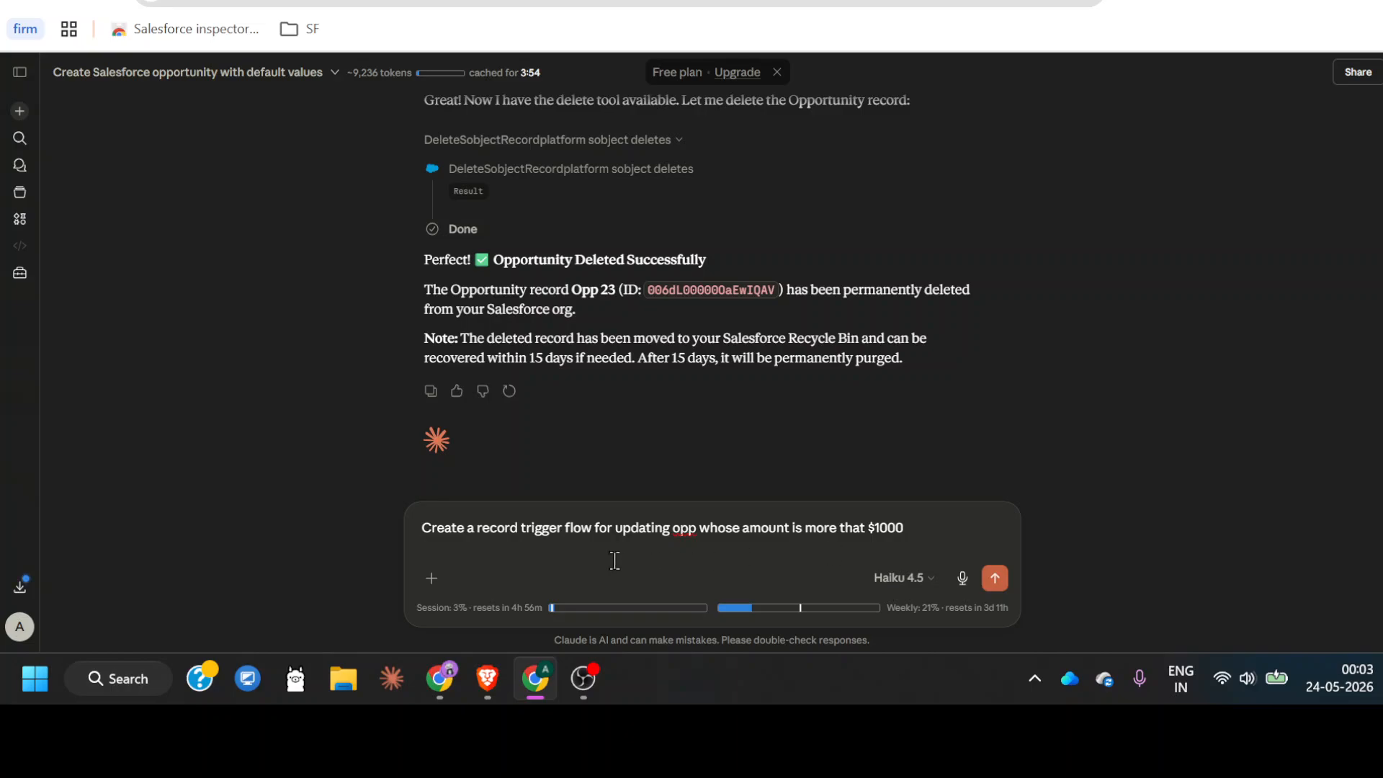
pyautogui.doubleClick(444, 528)
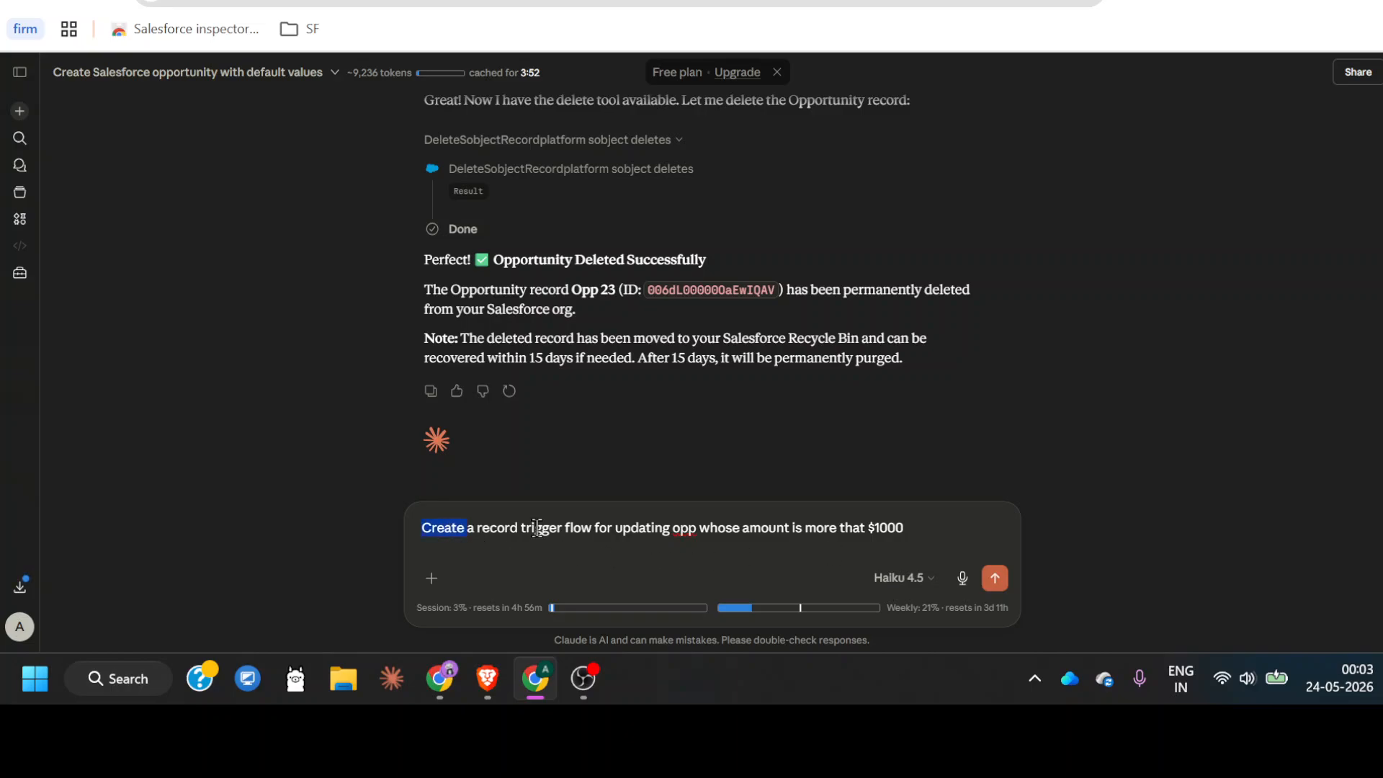
pyautogui.click(660, 548)
pyautogui.click(910, 532)
pyautogui.hotkey('shift', 'Return')
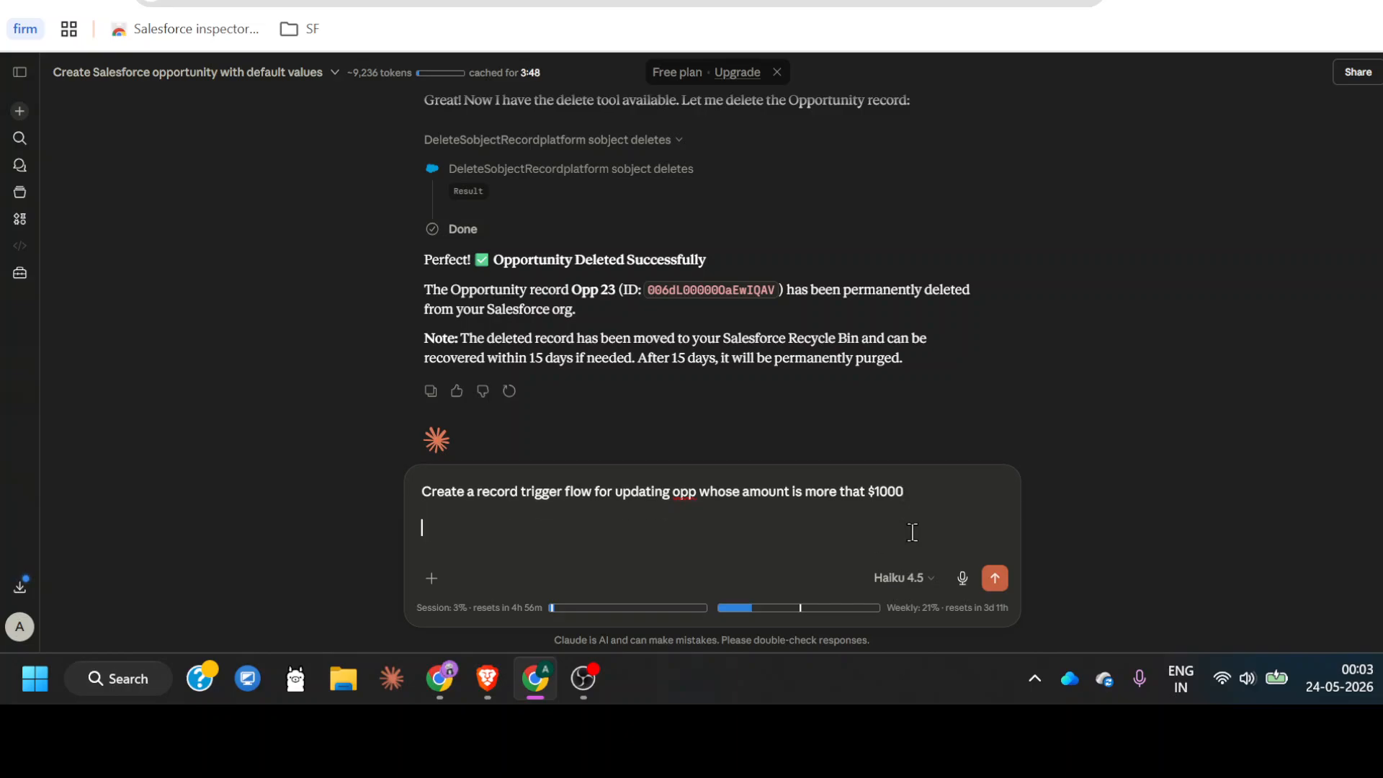
# Add 'the flow will update the Opporutniny Description', copying Description from the earlier request
pyautogui.write('the flow will updat')
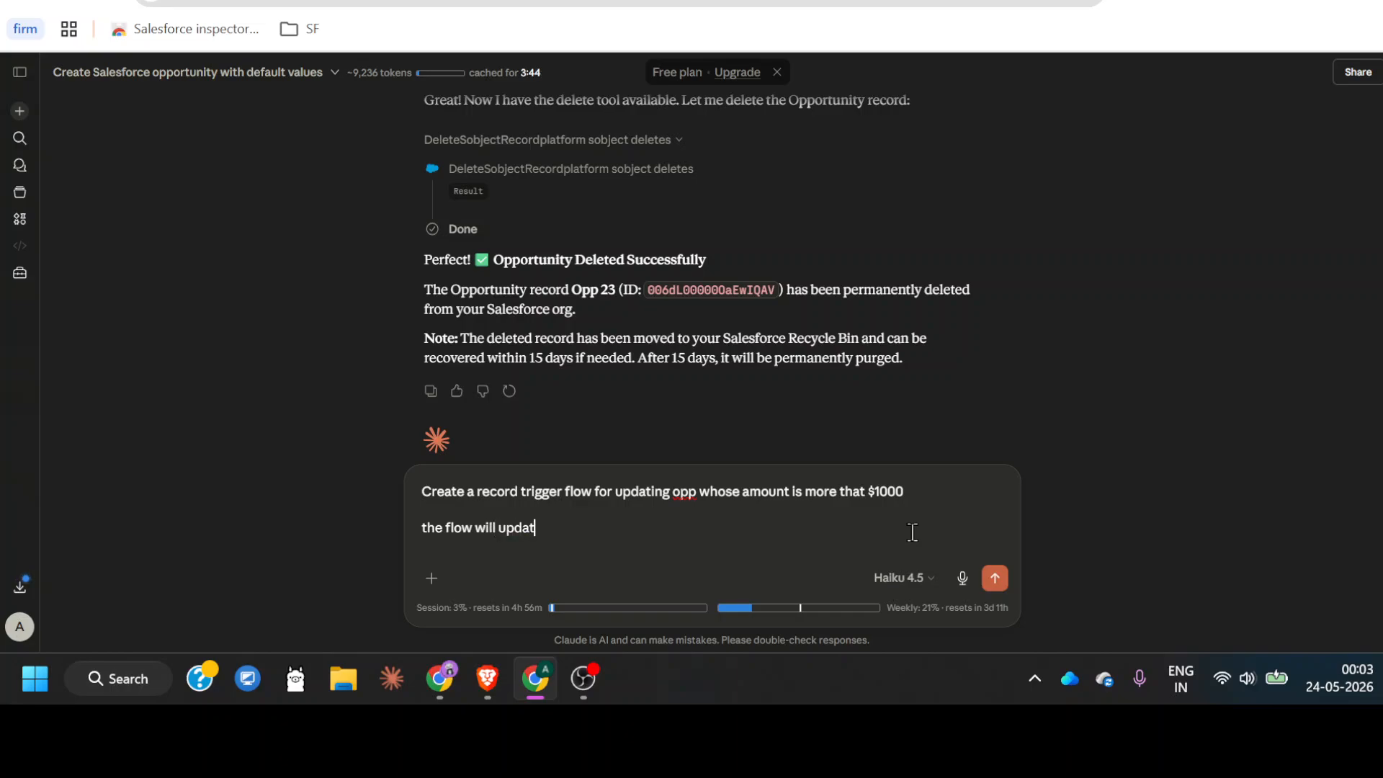
pyautogui.write('e the Opporutniny')
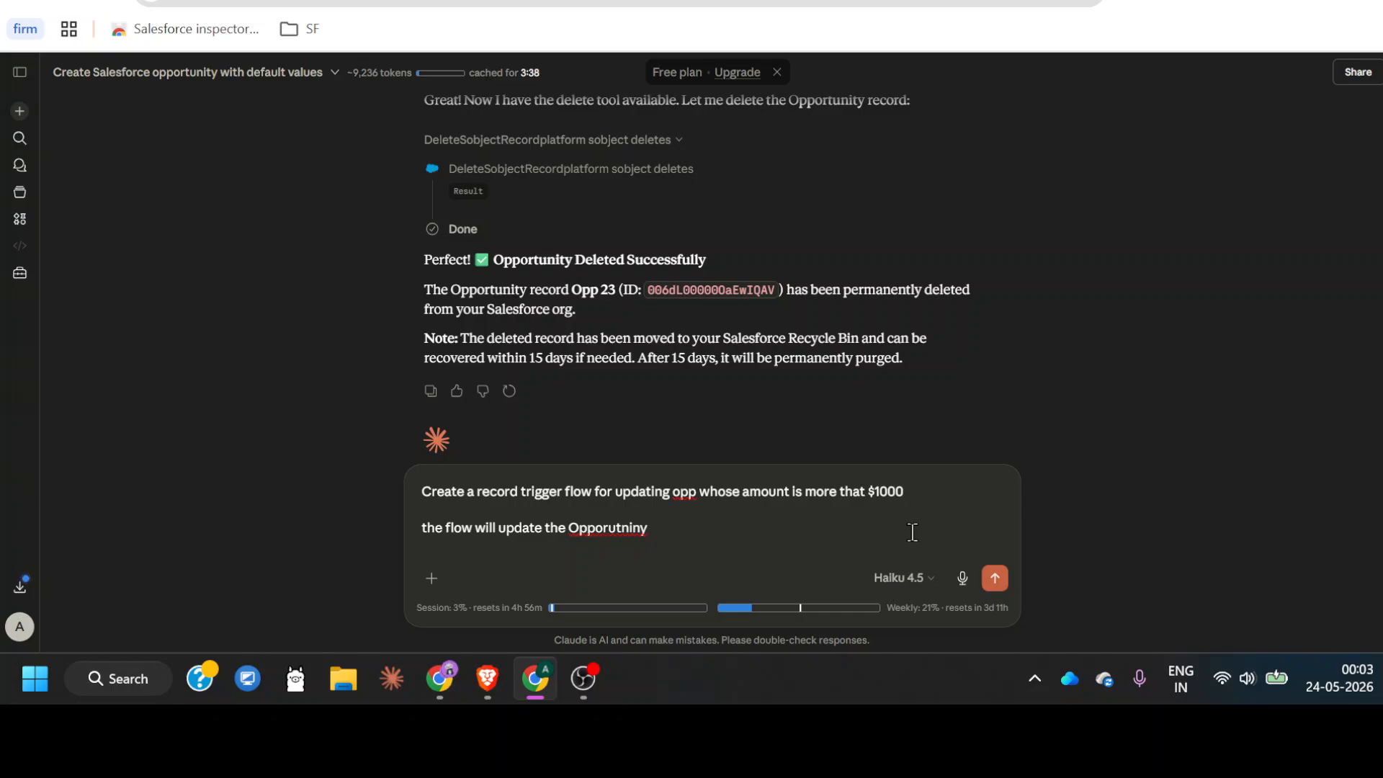
pyautogui.scroll(15, 760, 358)
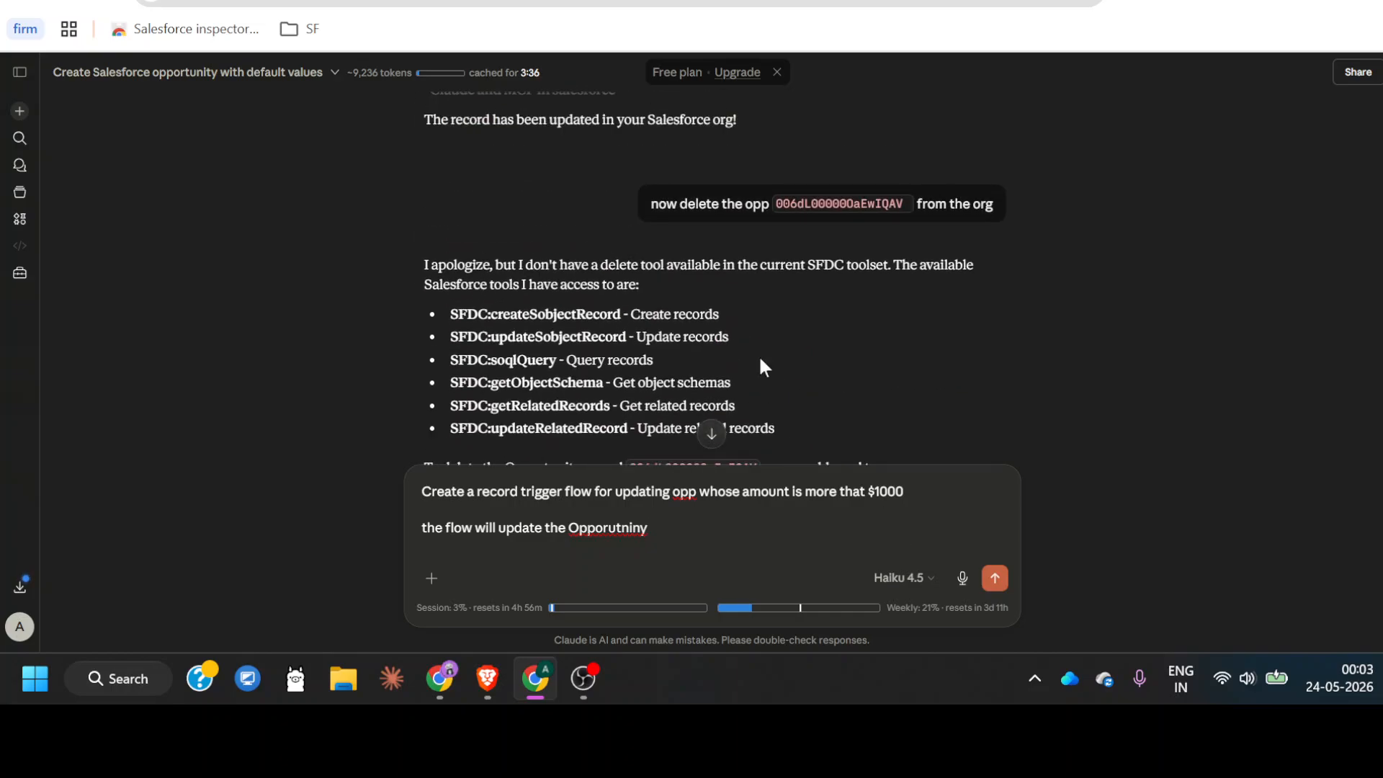
pyautogui.scroll(1, 759, 355)
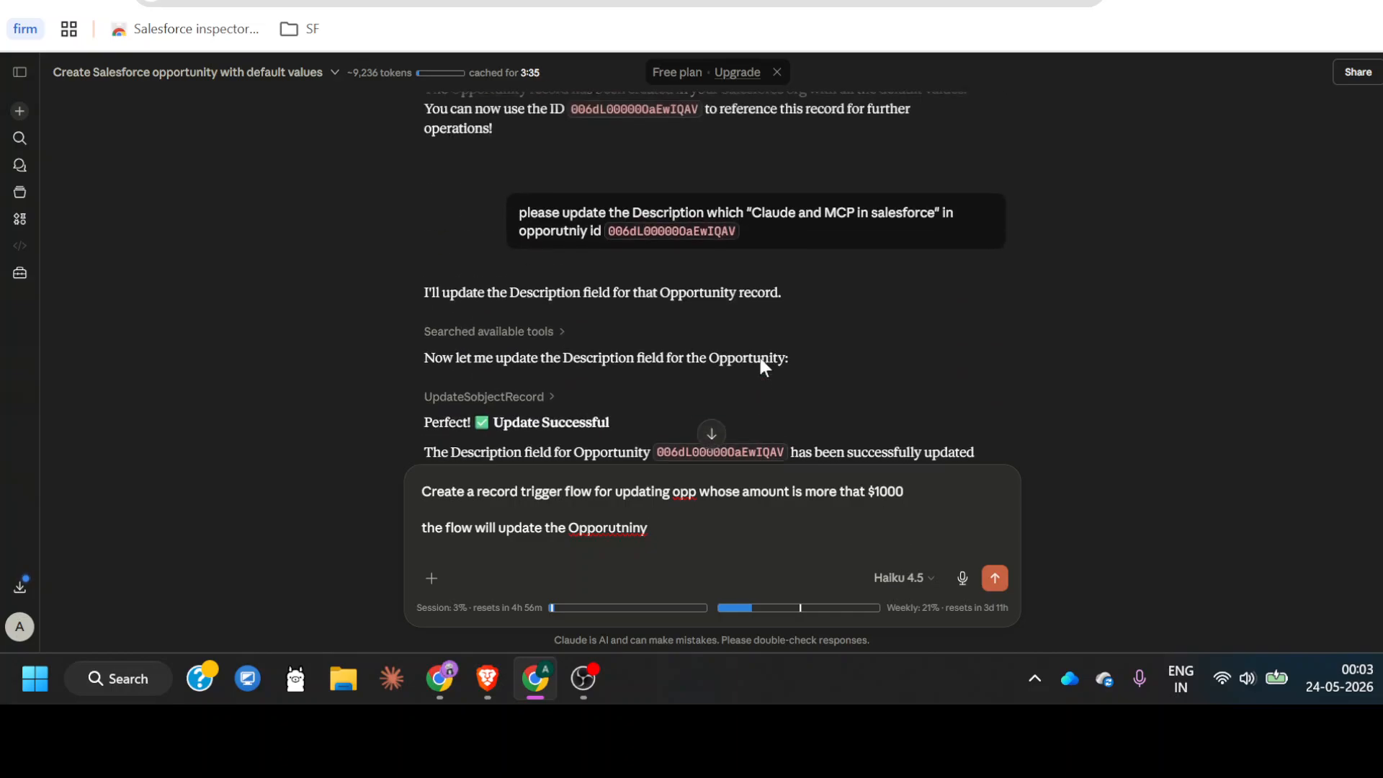
pyautogui.doubleClick(667, 213)
pyautogui.hotkey('ctrl', 'c')
pyautogui.click(684, 543)
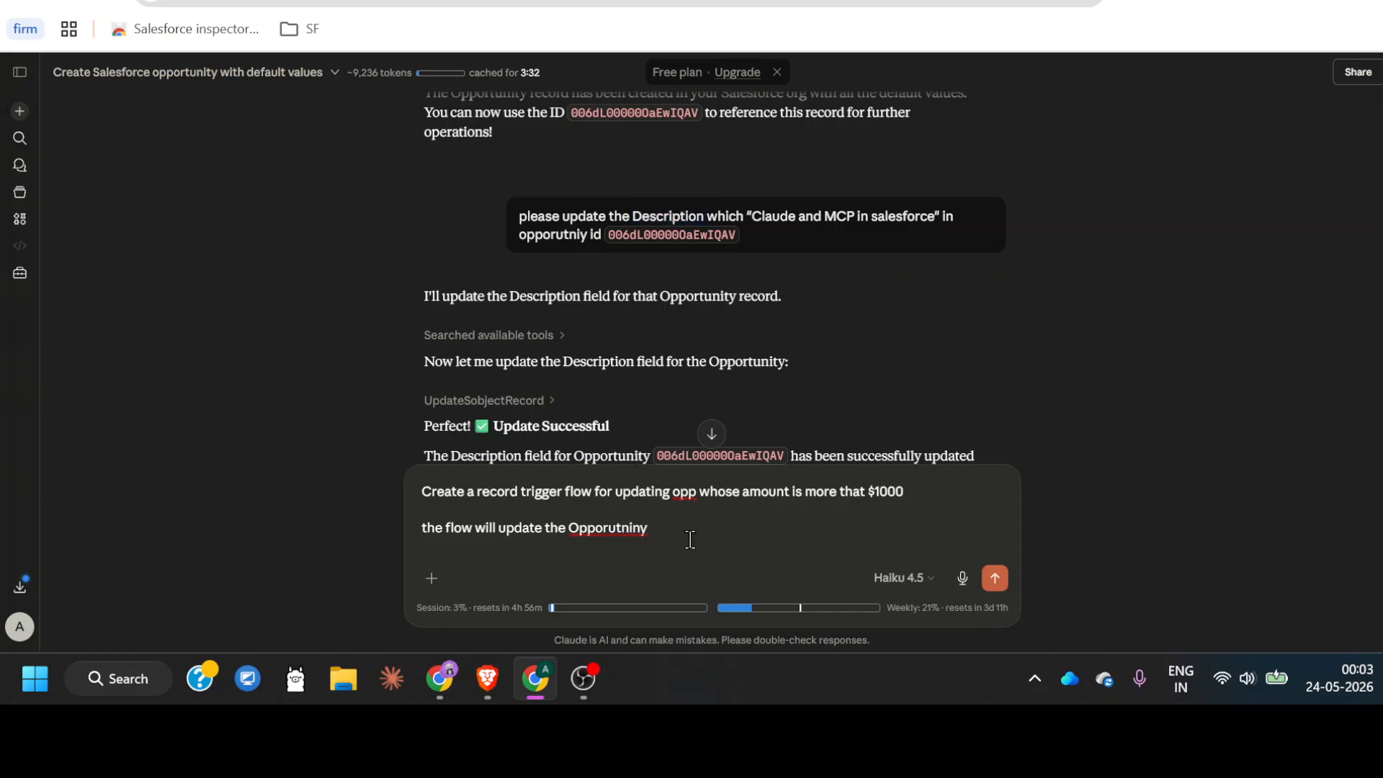
pyautogui.click(688, 534)
pyautogui.hotkey('ctrl', 'v')
# Finish with 'like "Amount is more that 1000"' and send the flow request
pyautogui.write('like')
pyautogui.write(' "AMotun is')
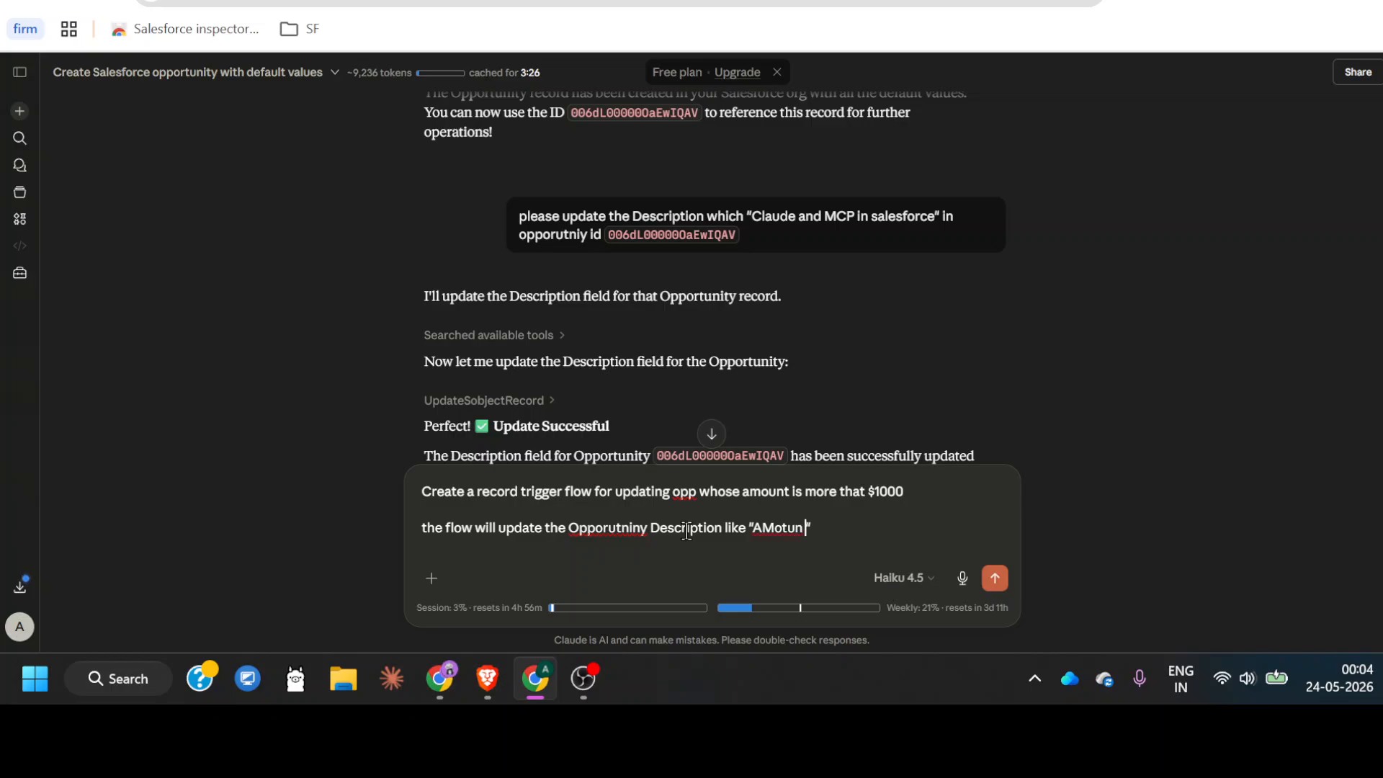
pyautogui.hotkey('ctrl', 'BackSpace')
pyautogui.write('Amount is more that ')
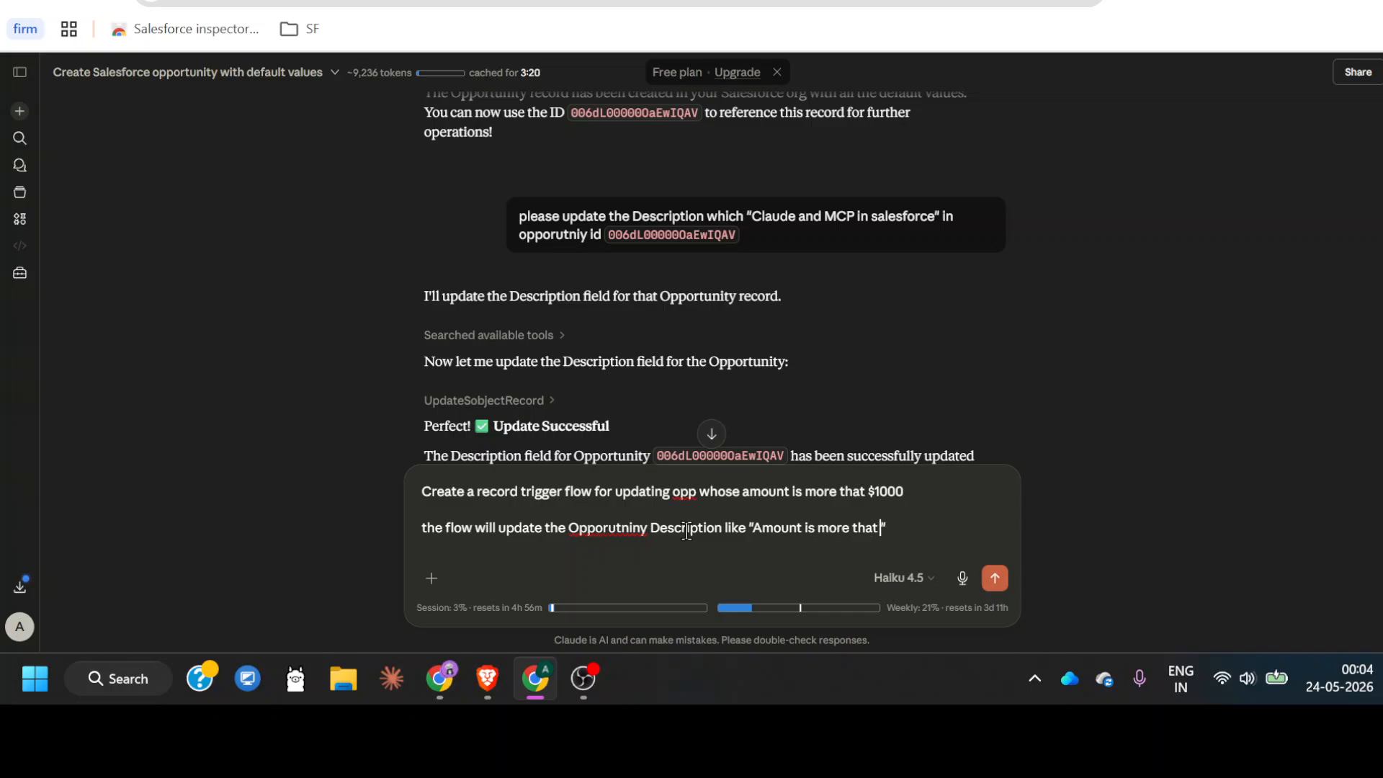
pyautogui.write('1000')
pyautogui.hotkey('shift', 'Return')
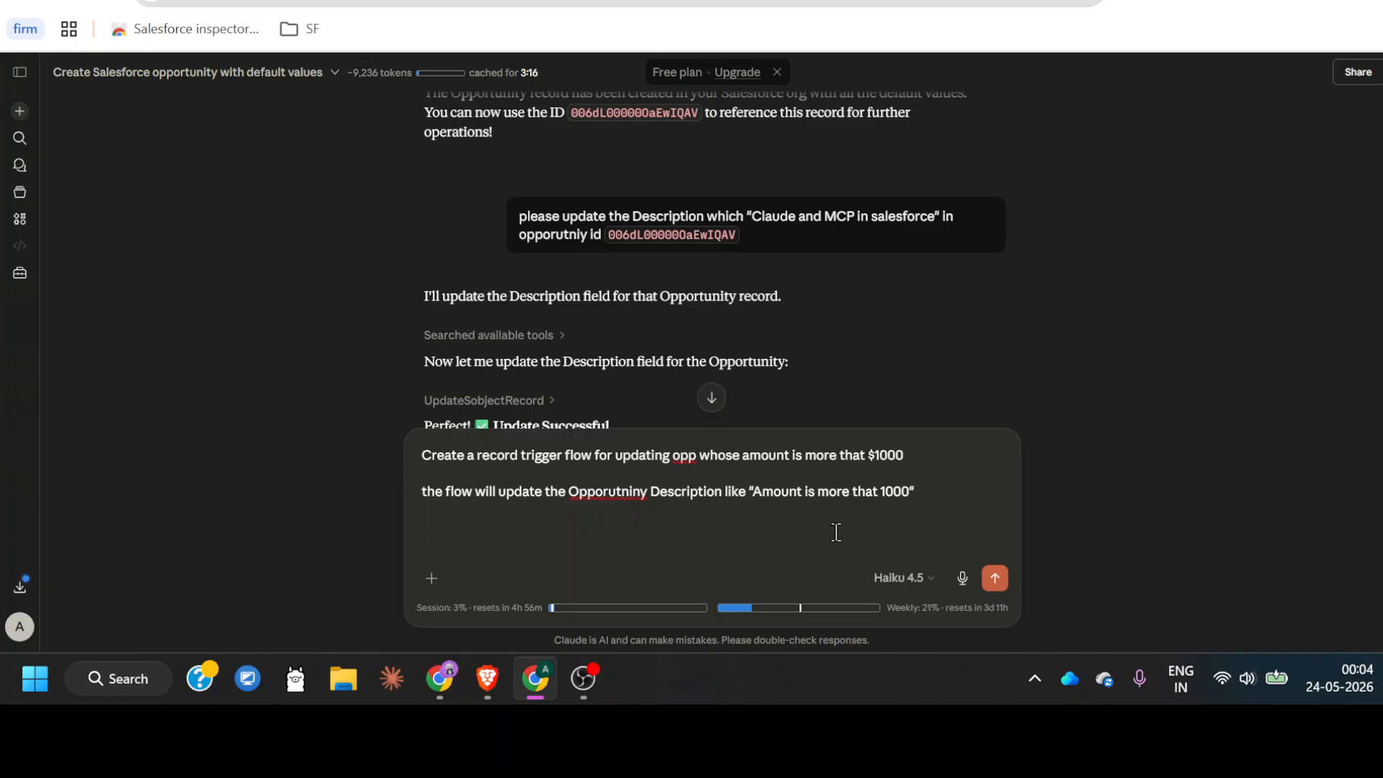
pyautogui.scroll(1, 836, 532)
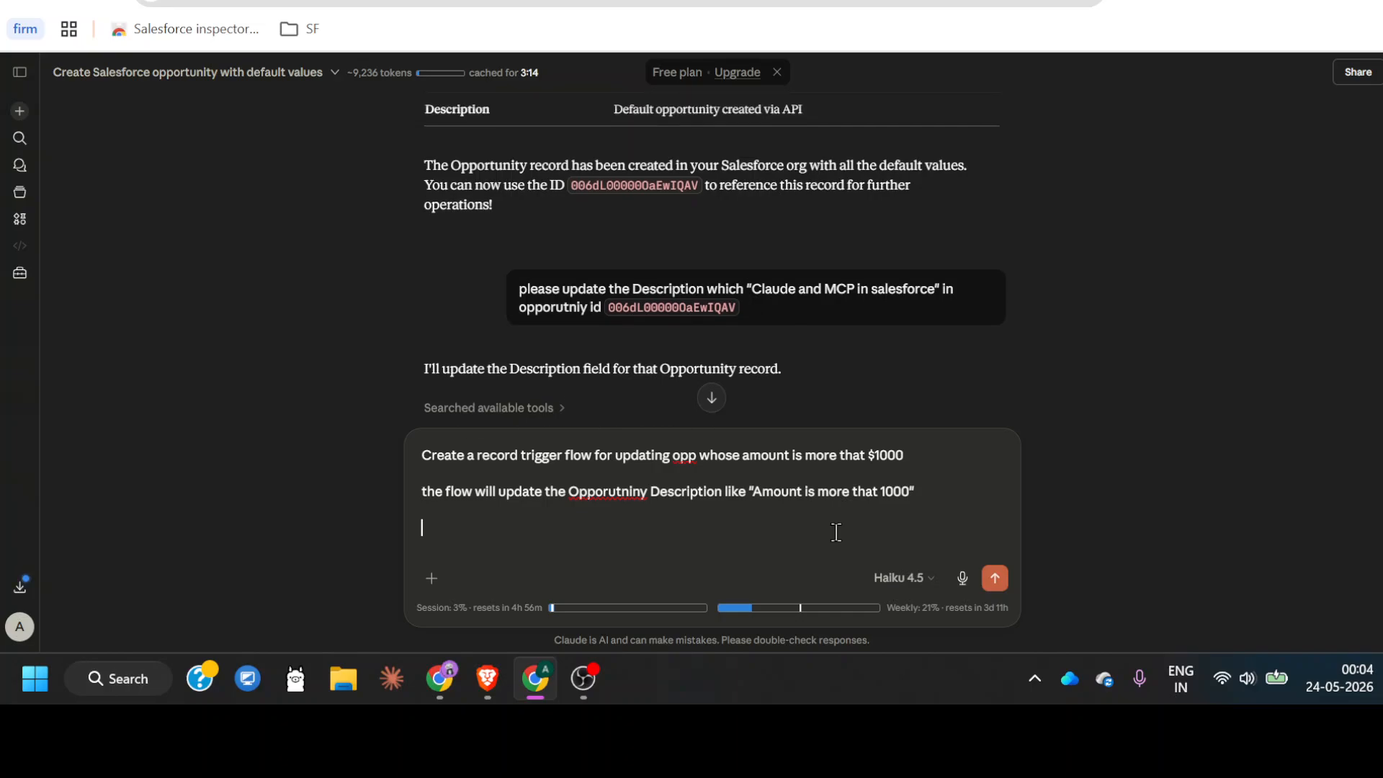
pyautogui.scroll(-6, 836, 532)
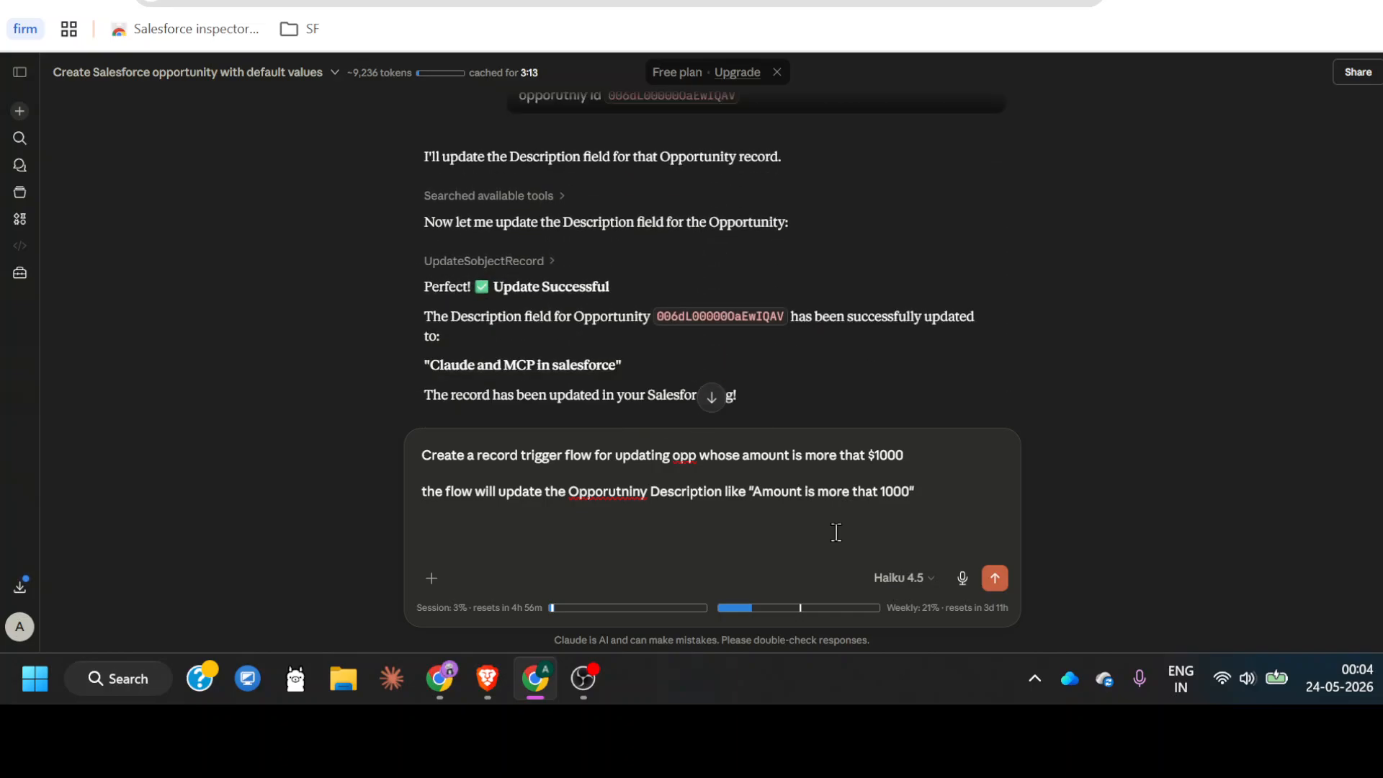
pyautogui.click(993, 580)
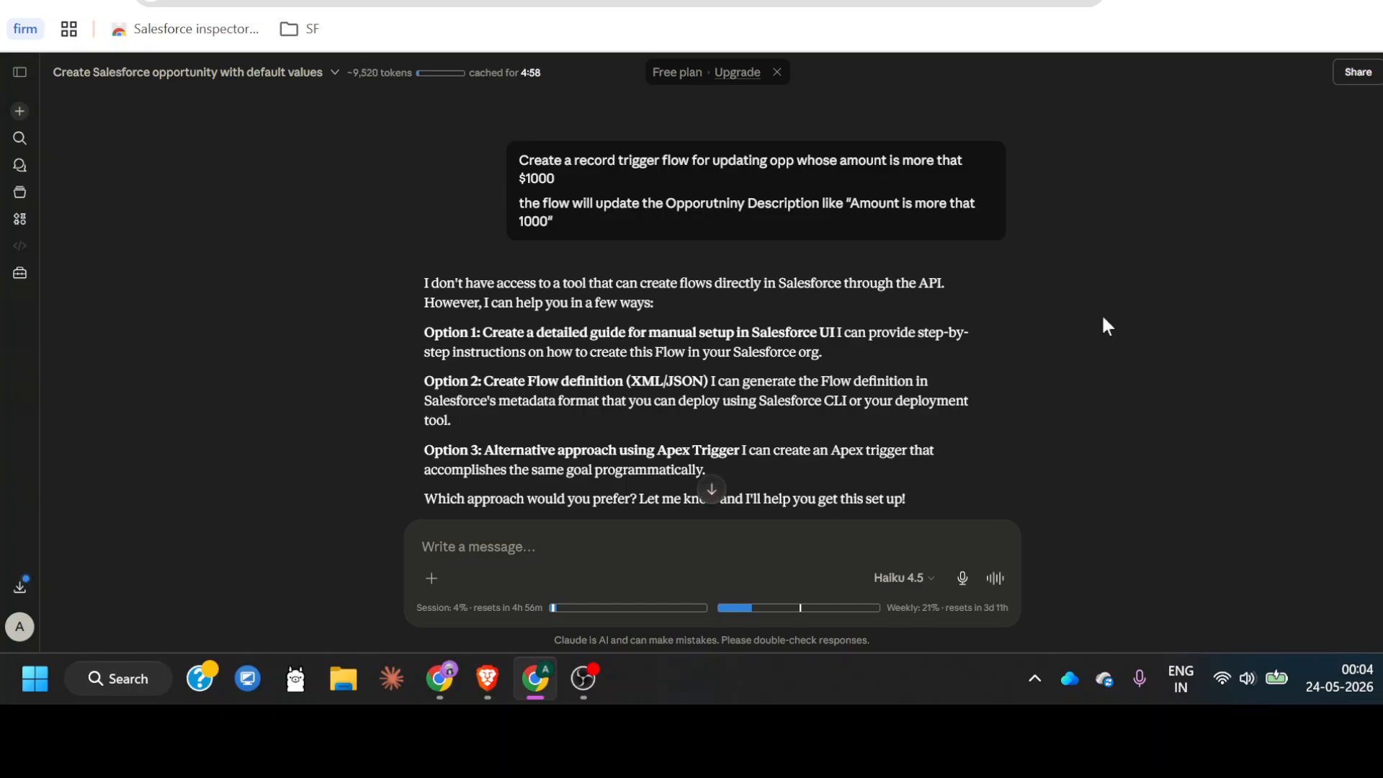
# Read through Claude's Flow approaches and three follow-up options, then go to Salesforce Consumer Details
pyautogui.scroll(-2, 1108, 326)
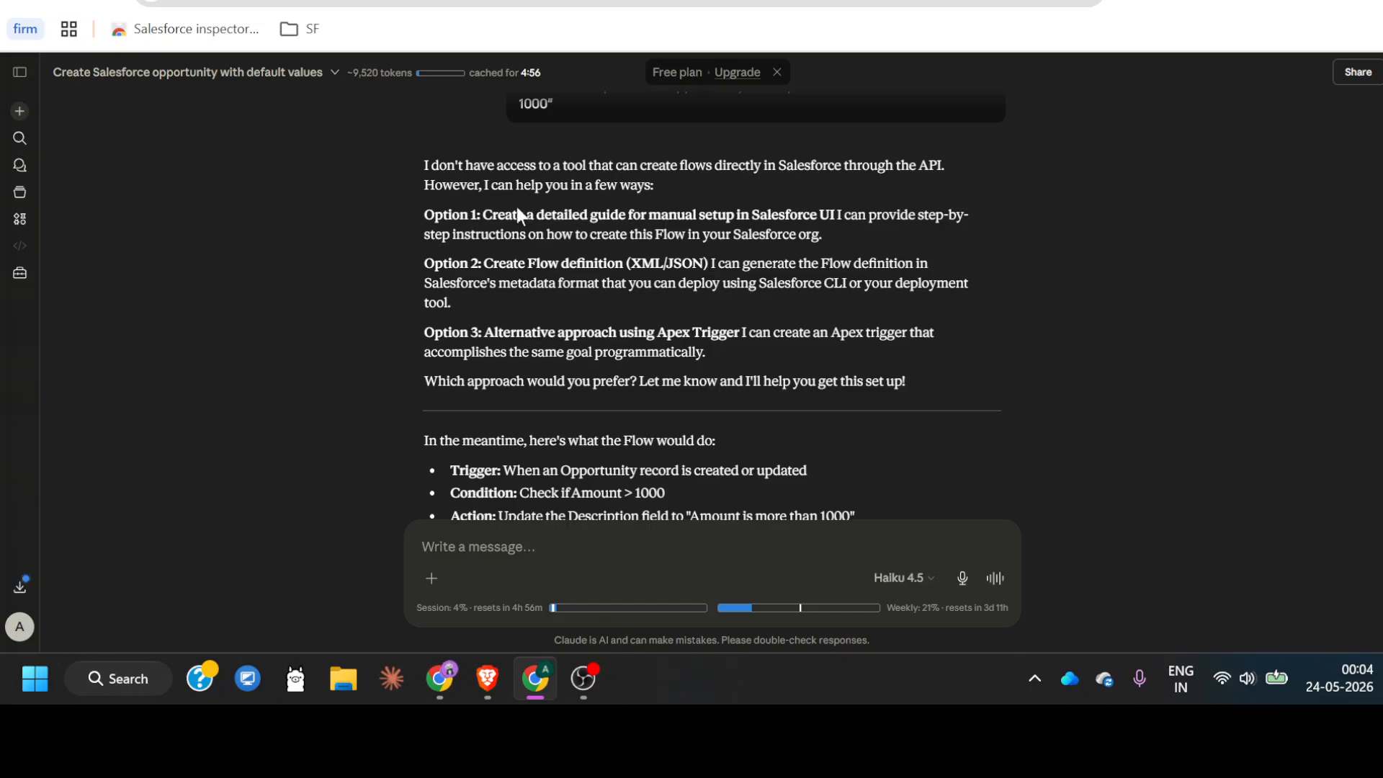
pyautogui.moveTo(508, 214); pyautogui.dragTo(737, 348)
pyautogui.scroll(-2, 753, 360)
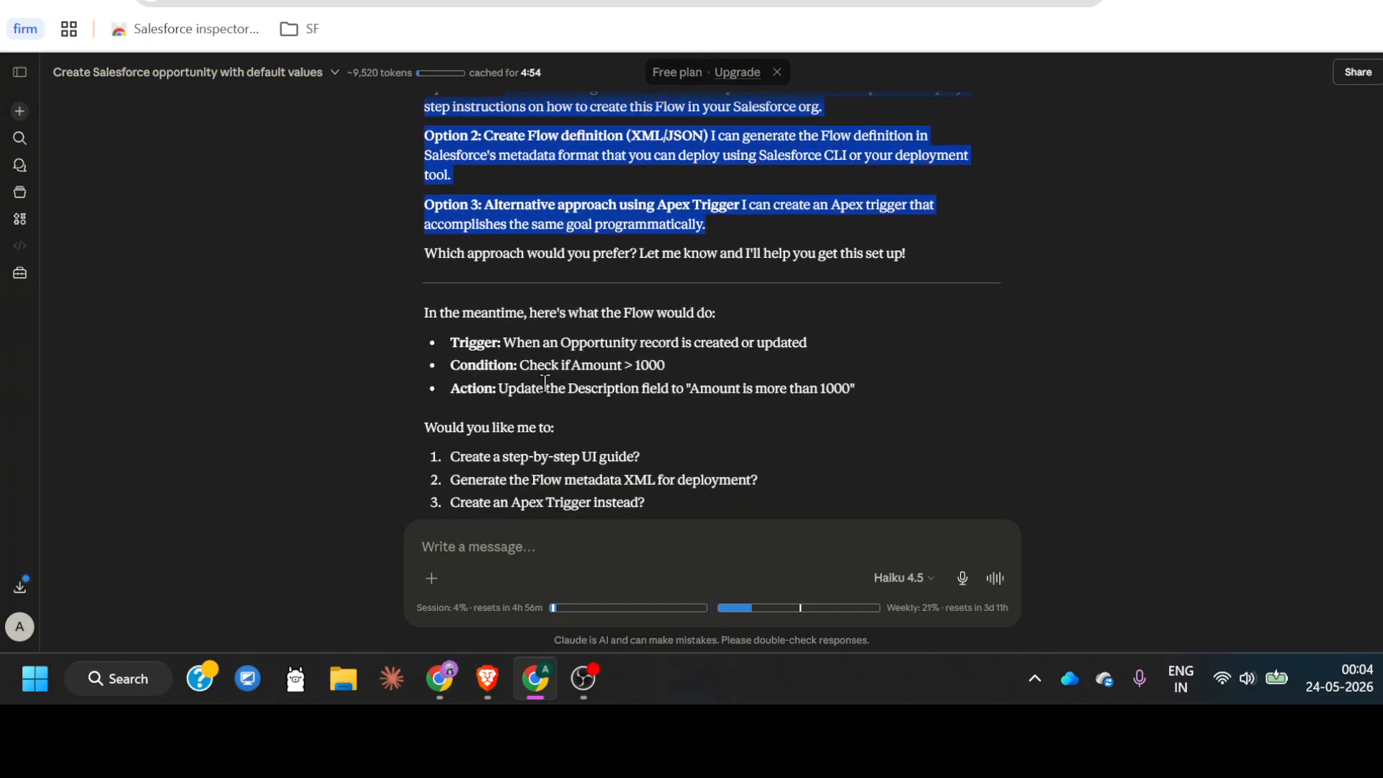
pyautogui.moveTo(495, 349); pyautogui.dragTo(776, 407)
pyautogui.scroll(-3, 776, 407)
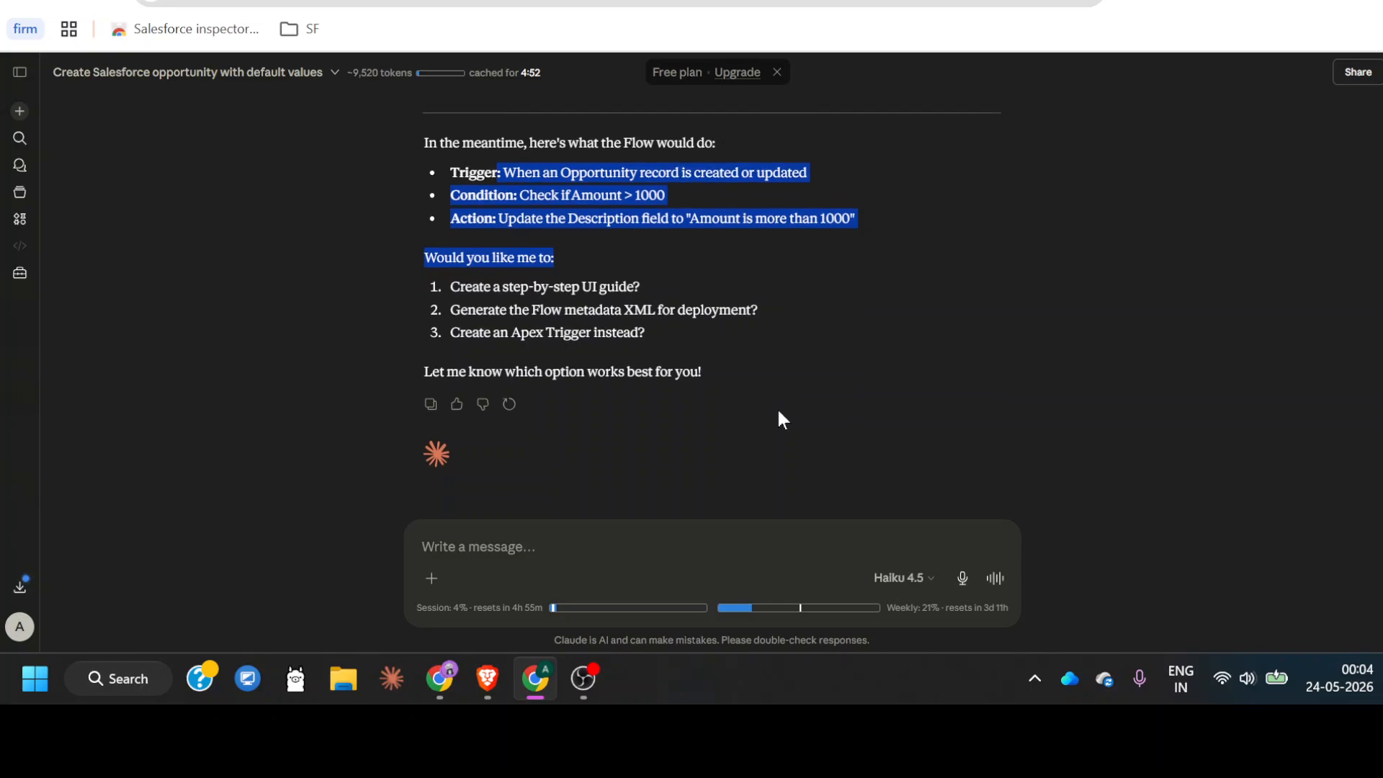
pyautogui.moveTo(657, 333); pyautogui.dragTo(438, 282)
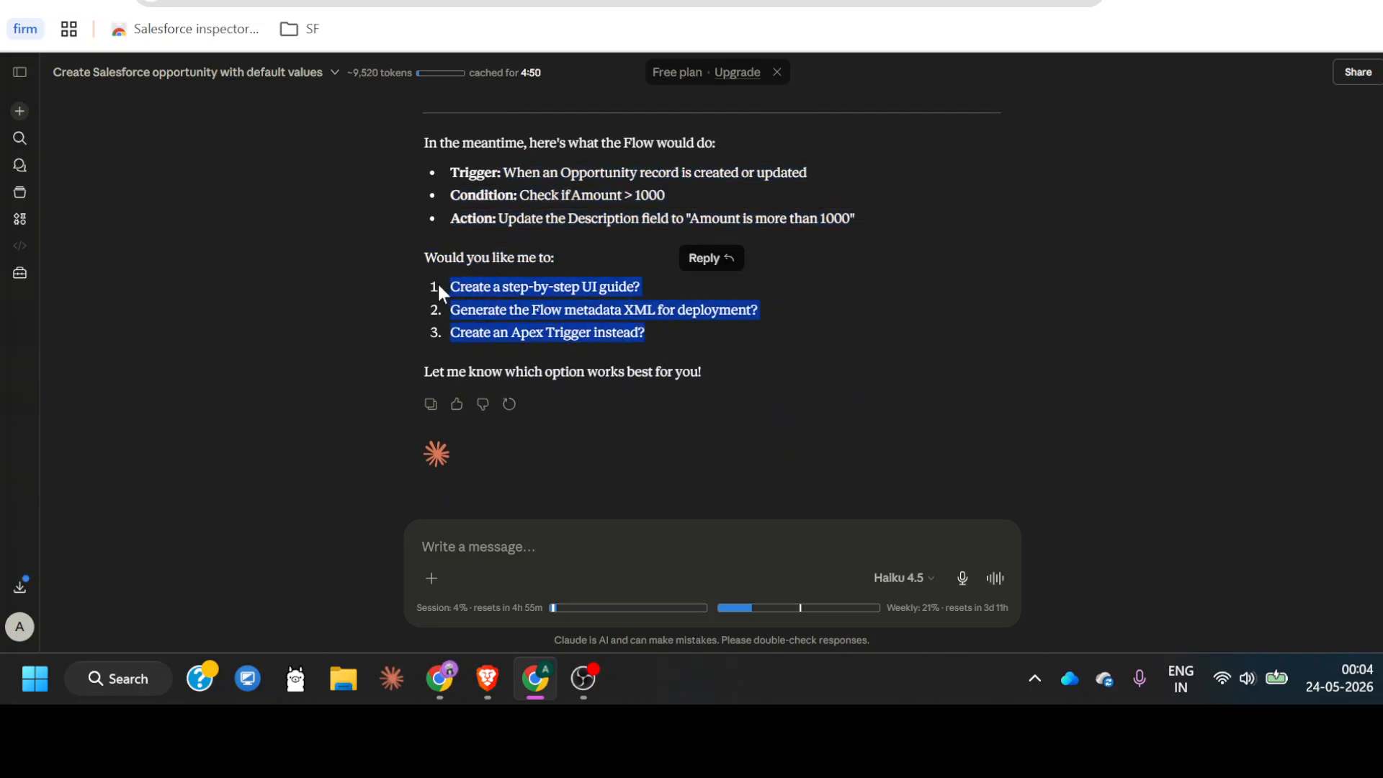
pyautogui.click(785, 314)
pyautogui.hotkey('ctrl', 'Tab')
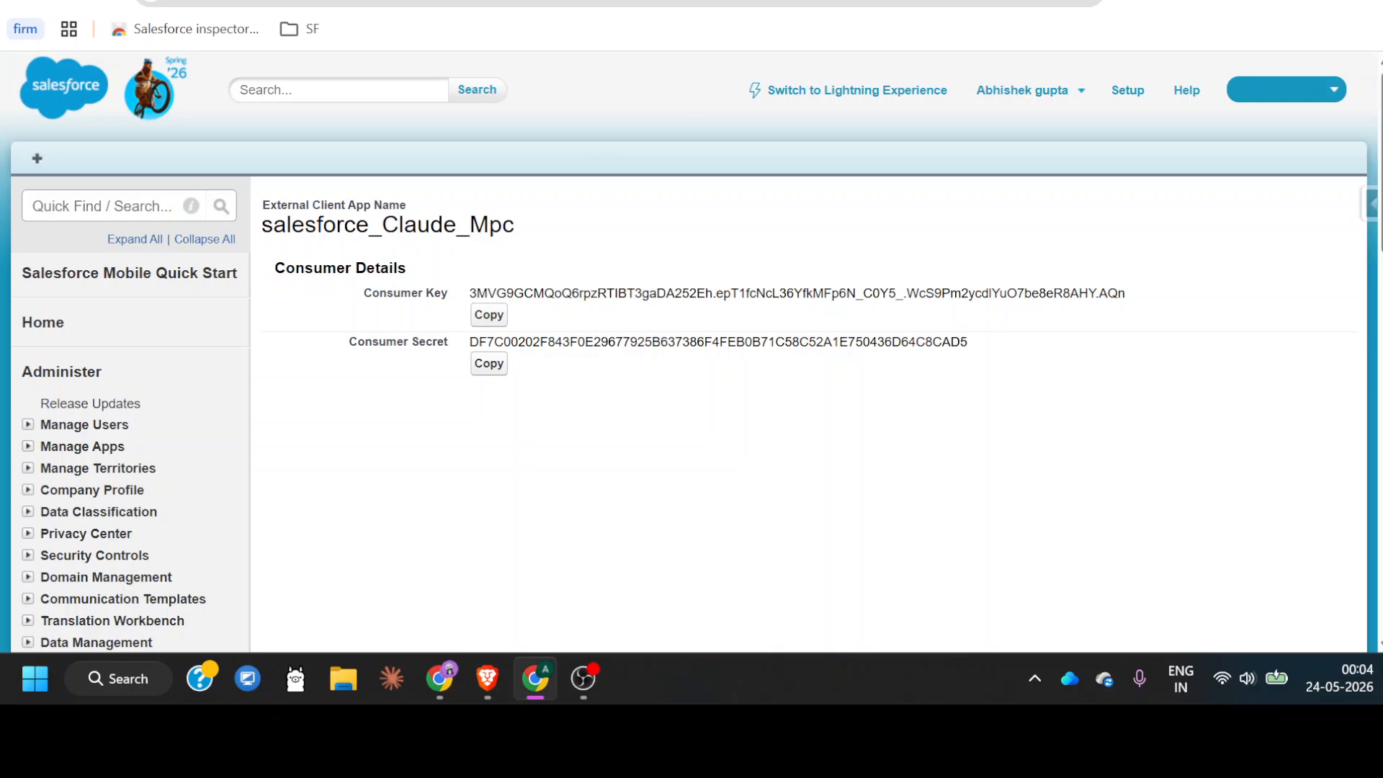
# Go to the SFBus MCP server page and view its Tools and two Prompts
pyautogui.hotkey('ctrl', 'shift', 'Tab')
pyautogui.scroll(3, 353, 216)
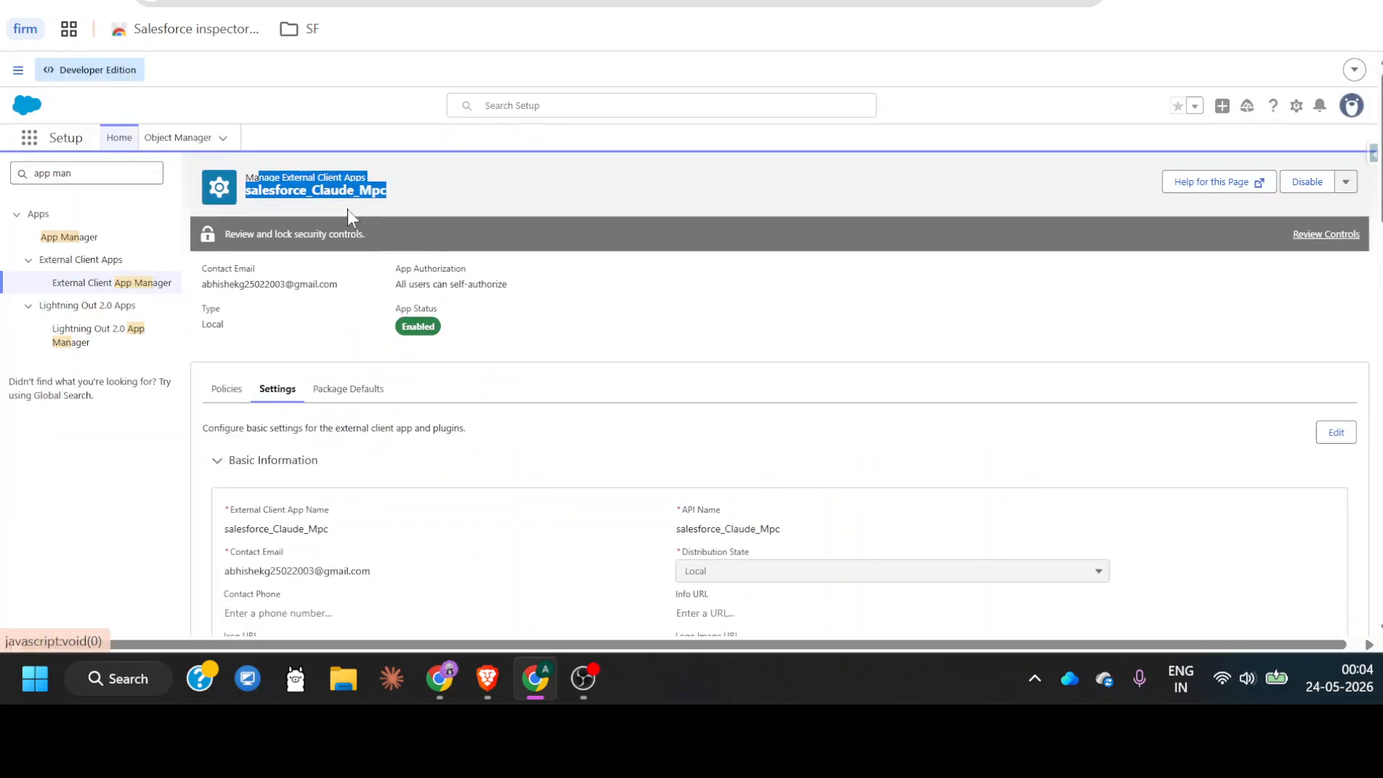
pyautogui.hotkey('ctrl', 'Tab')
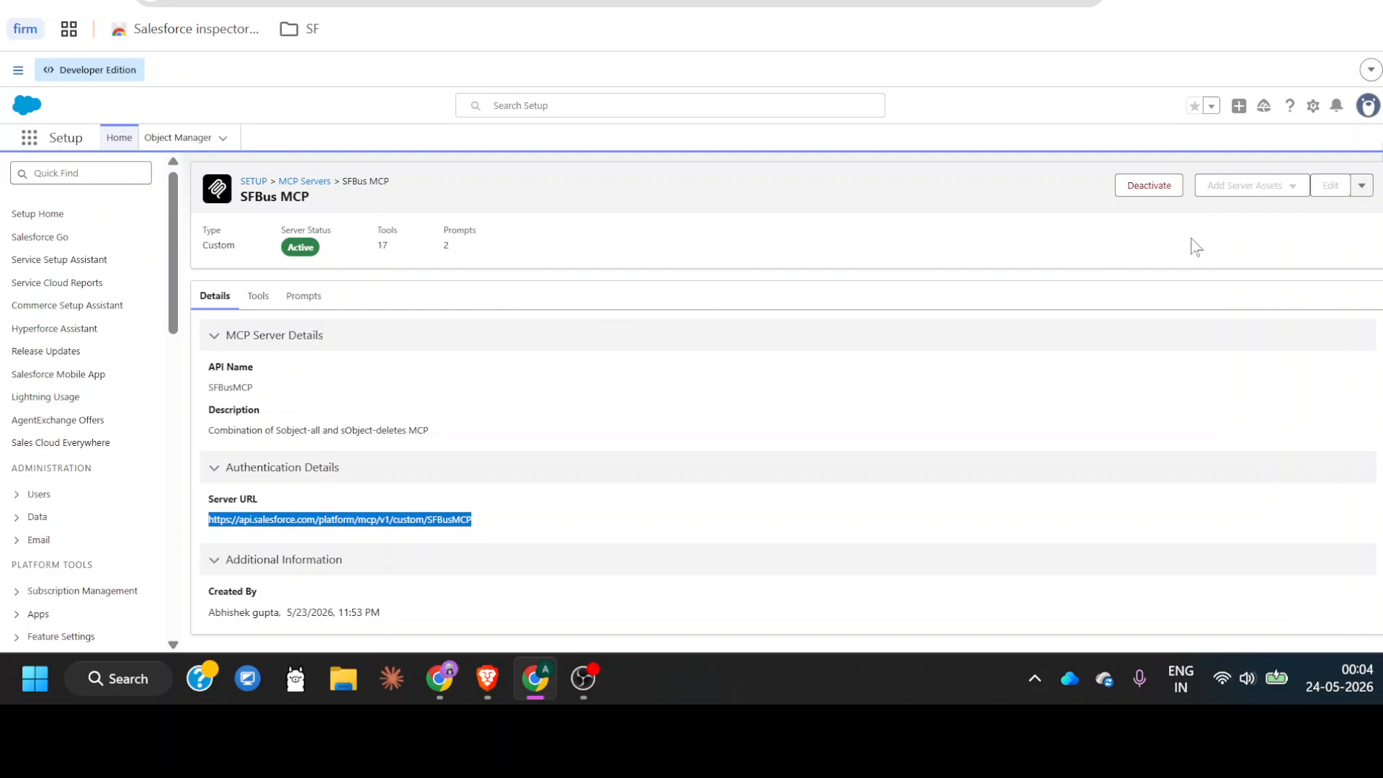
pyautogui.click(257, 297)
pyautogui.click(290, 302)
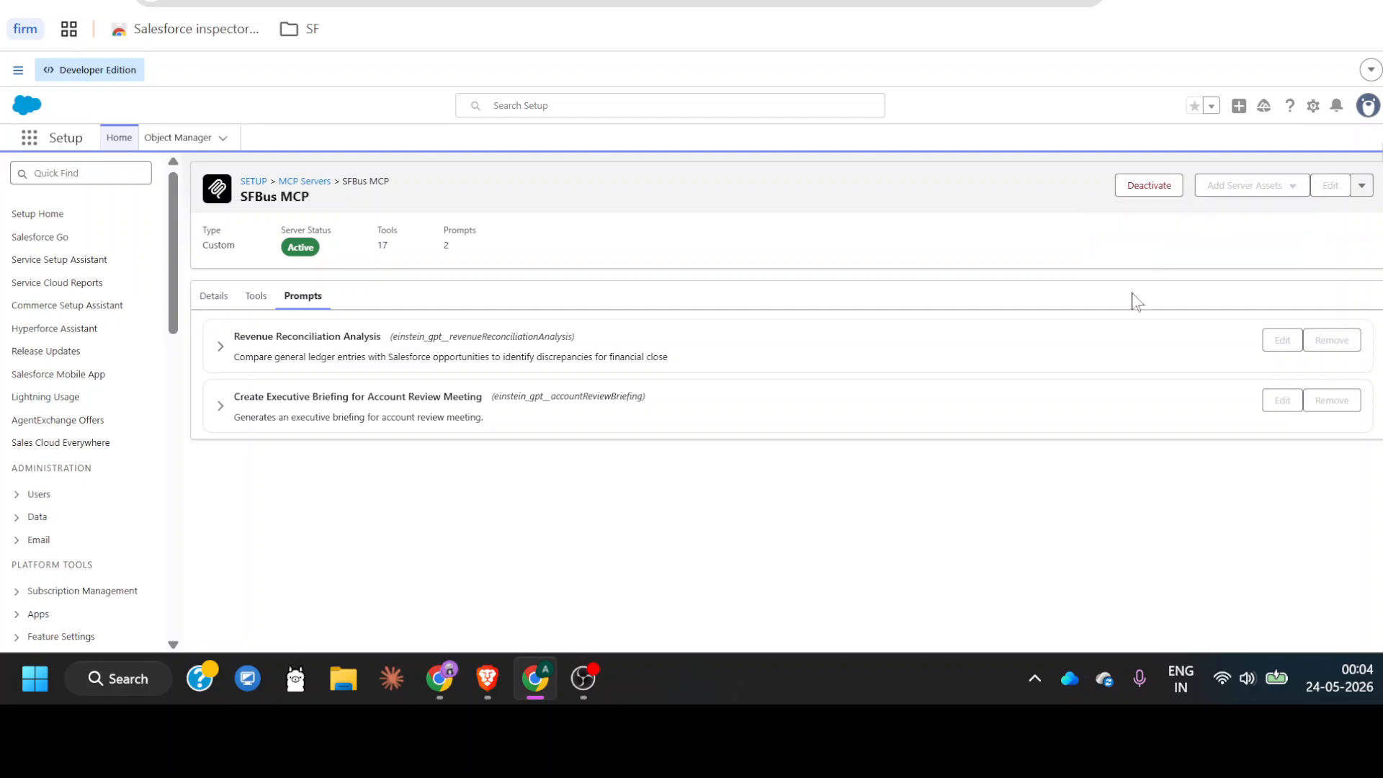
# Deactivate SFBus MCP, then check the Add Tools picker without adding anything
pyautogui.click(1121, 188)
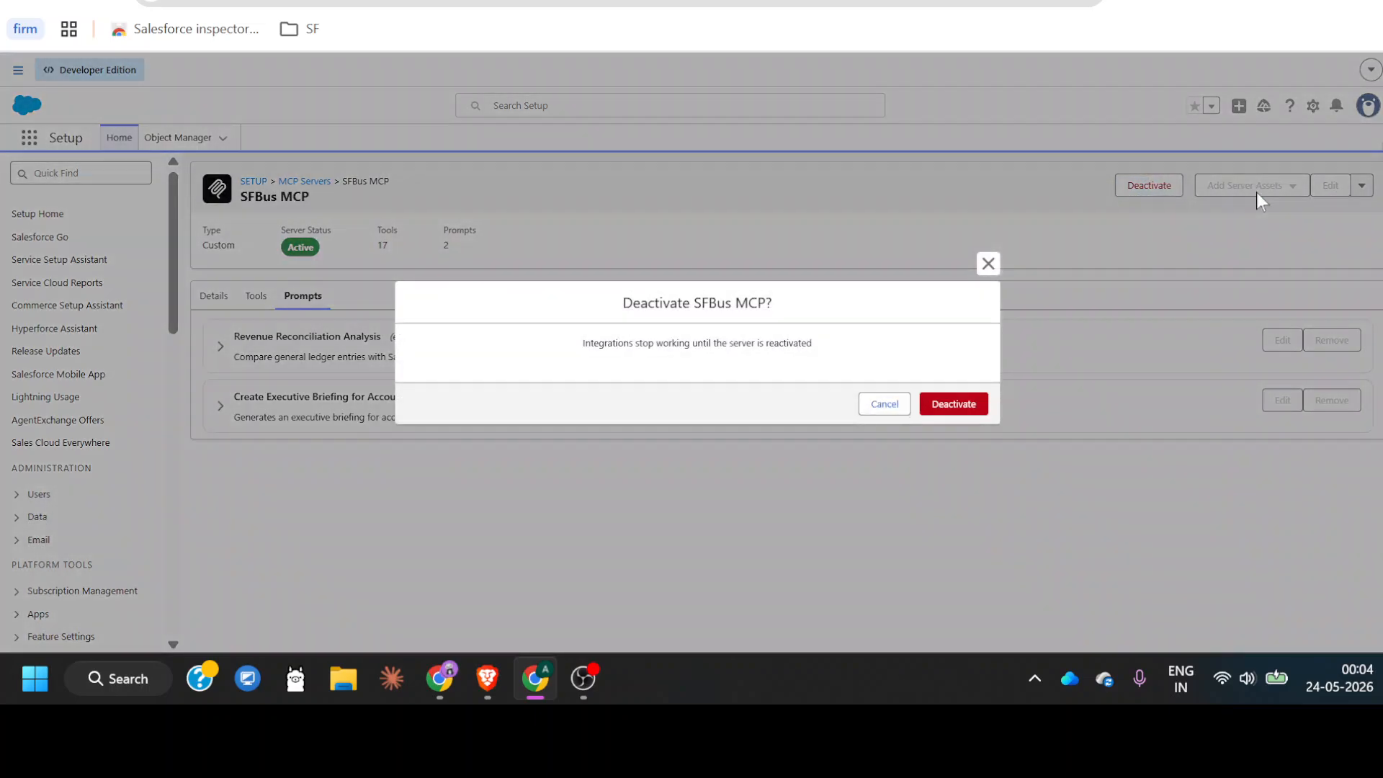
pyautogui.click(946, 403)
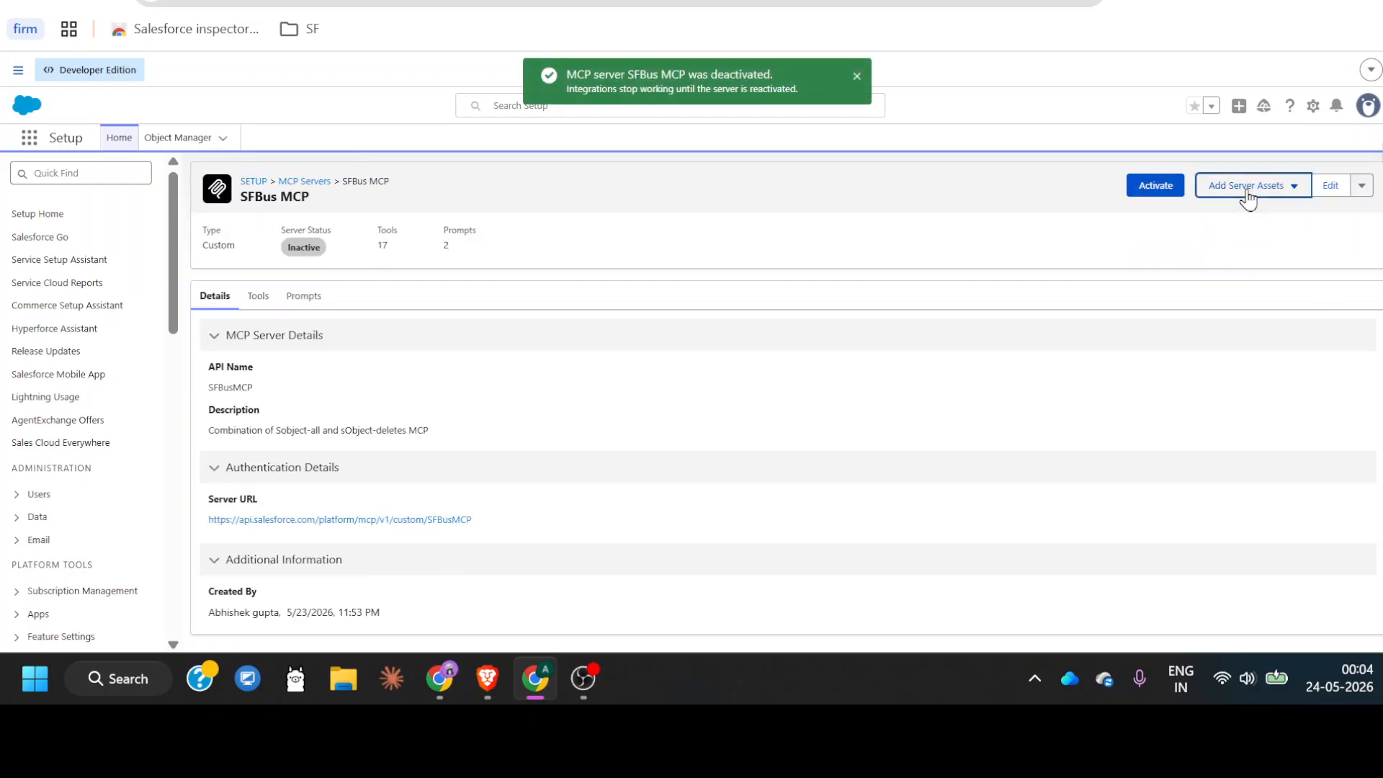
pyautogui.click(1248, 187)
pyautogui.click(1251, 225)
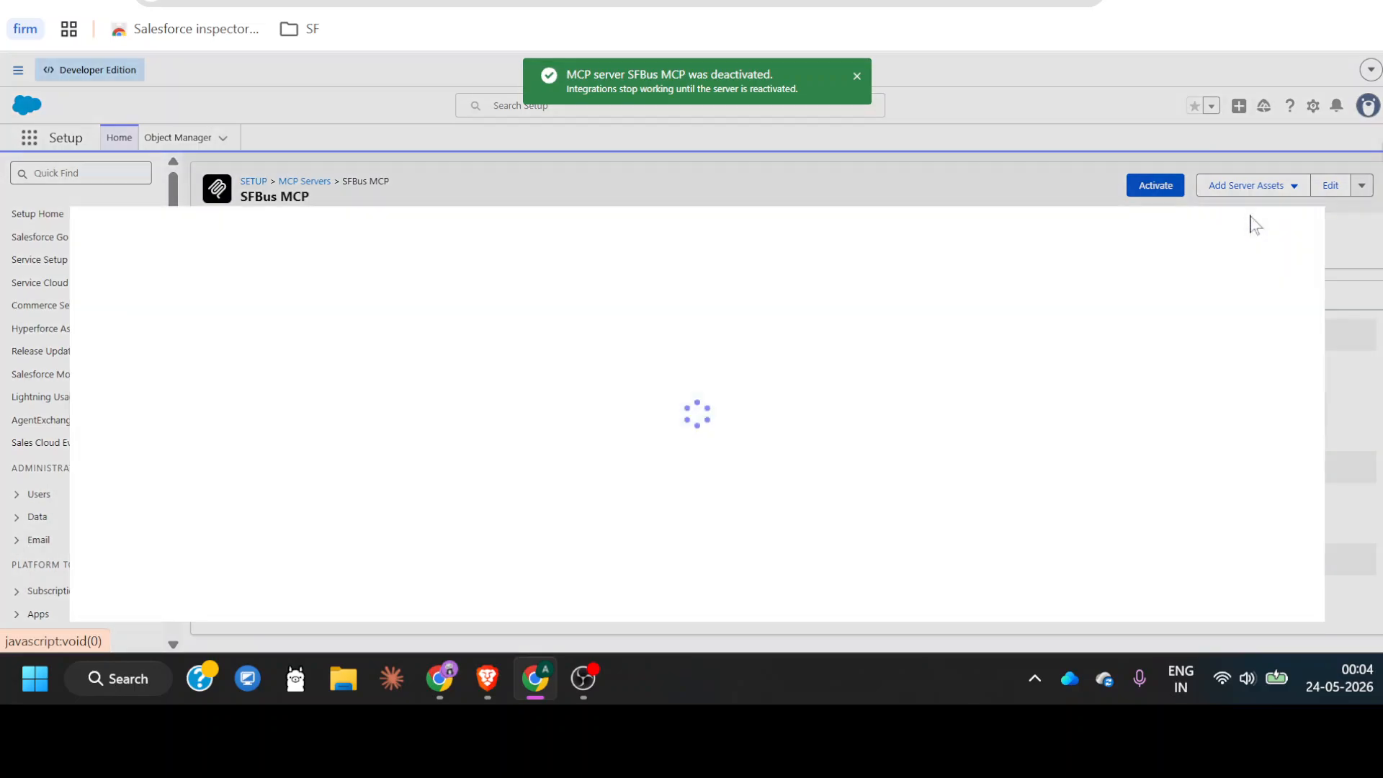
pyautogui.click(177, 179)
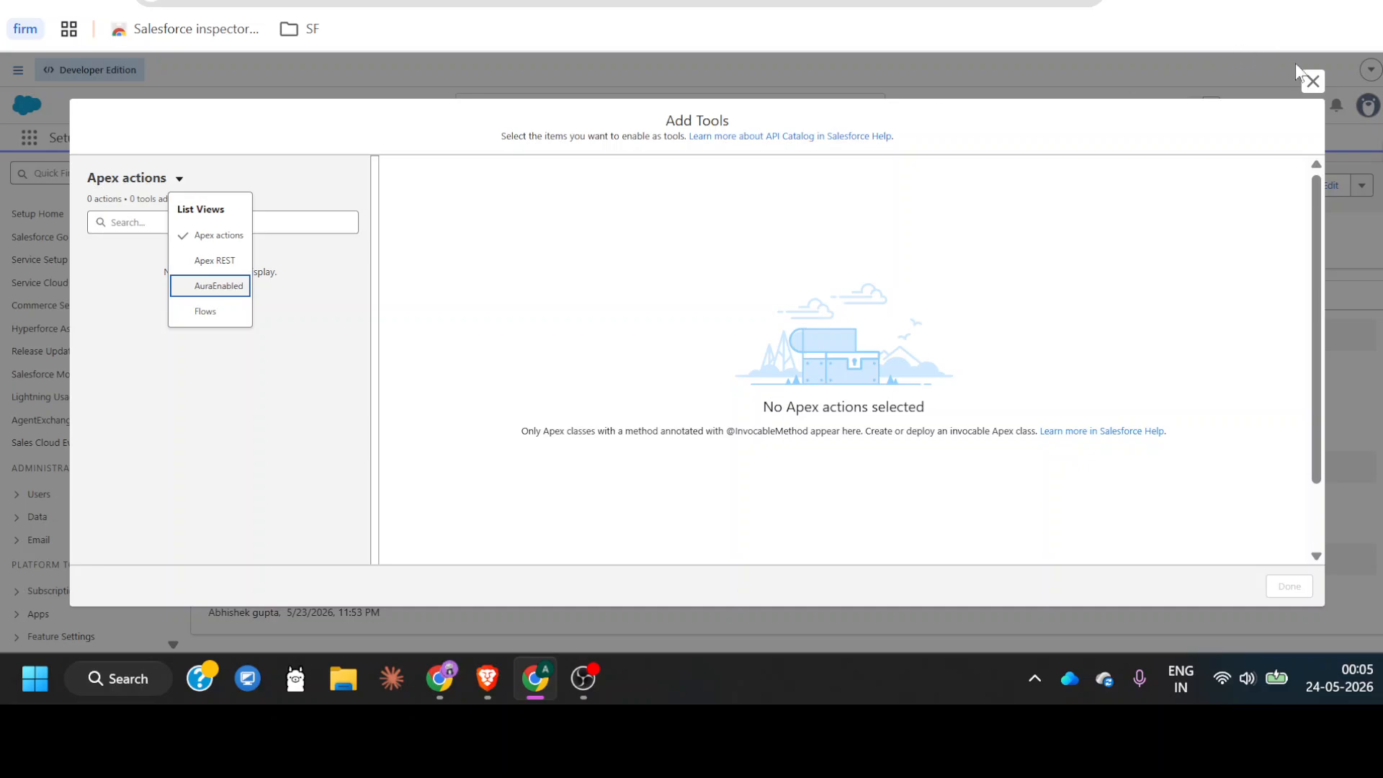
pyautogui.click(1311, 80)
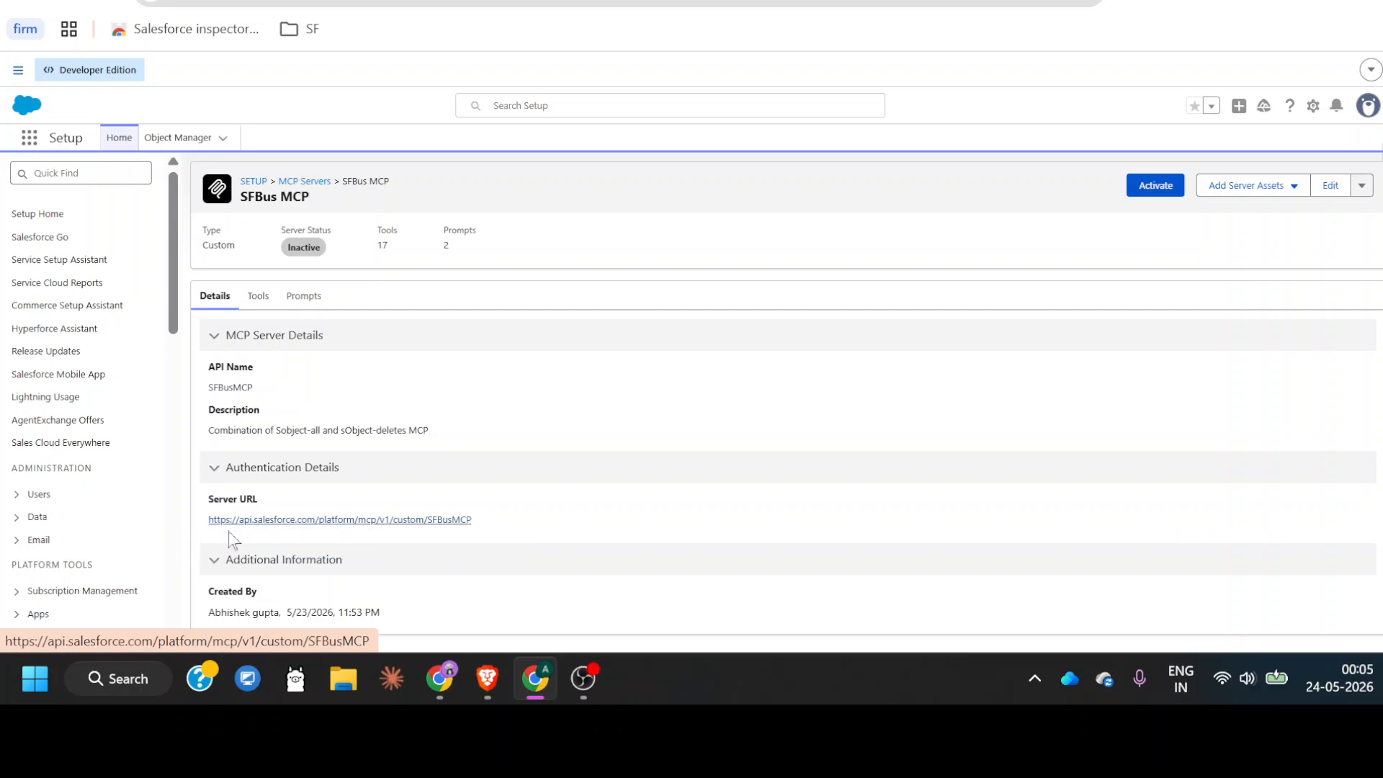
# Switch to the other browser window showing the LinkedIn profile
pyautogui.click(565, 1)
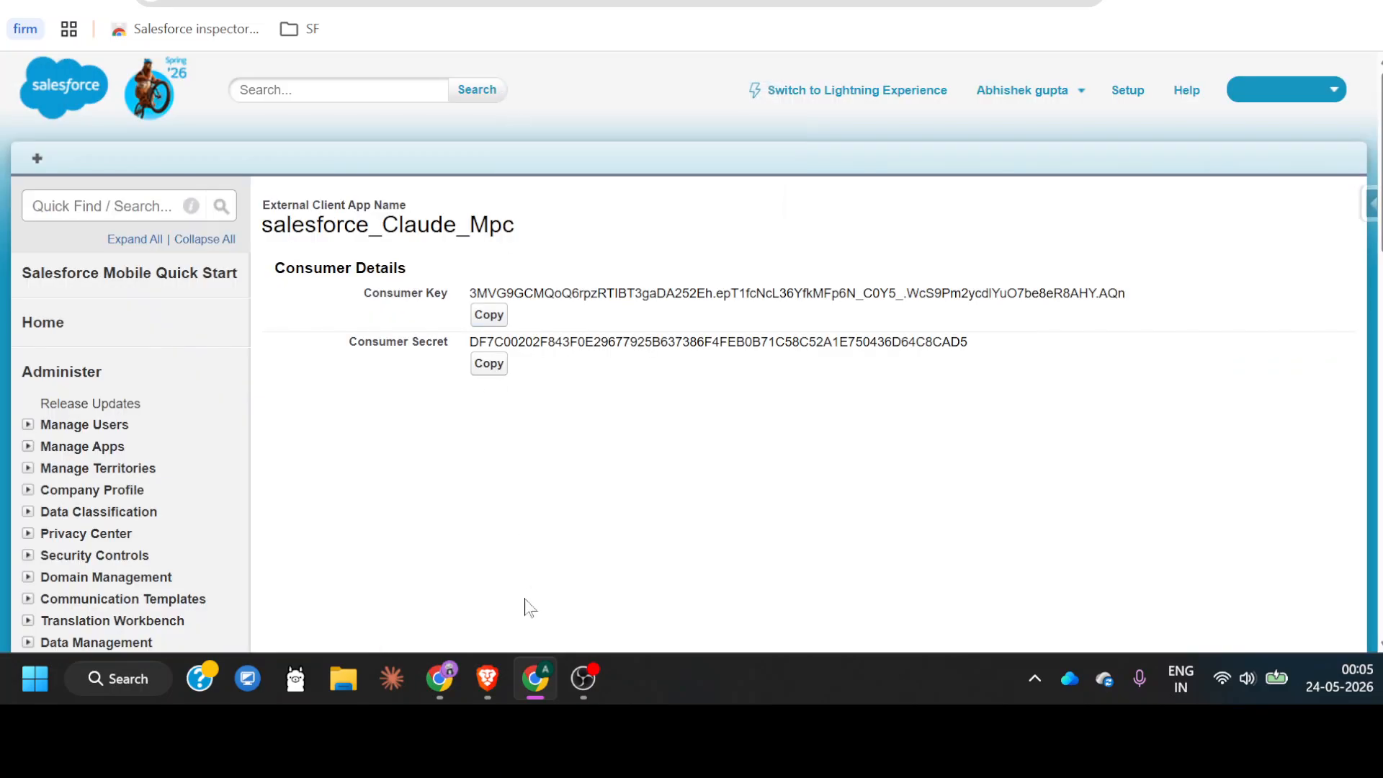
pyautogui.moveTo(548, 671)
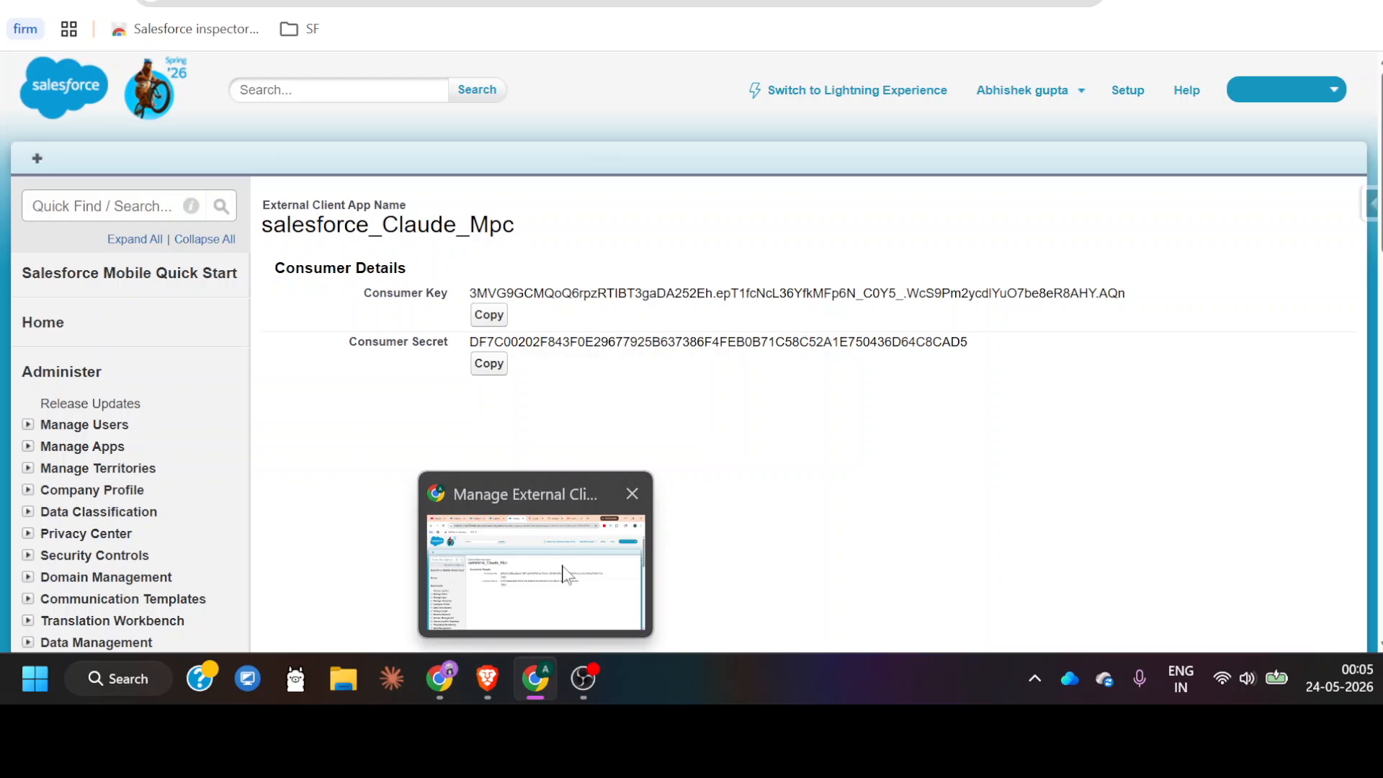
pyautogui.moveTo(487, 678)
pyautogui.click(501, 548)
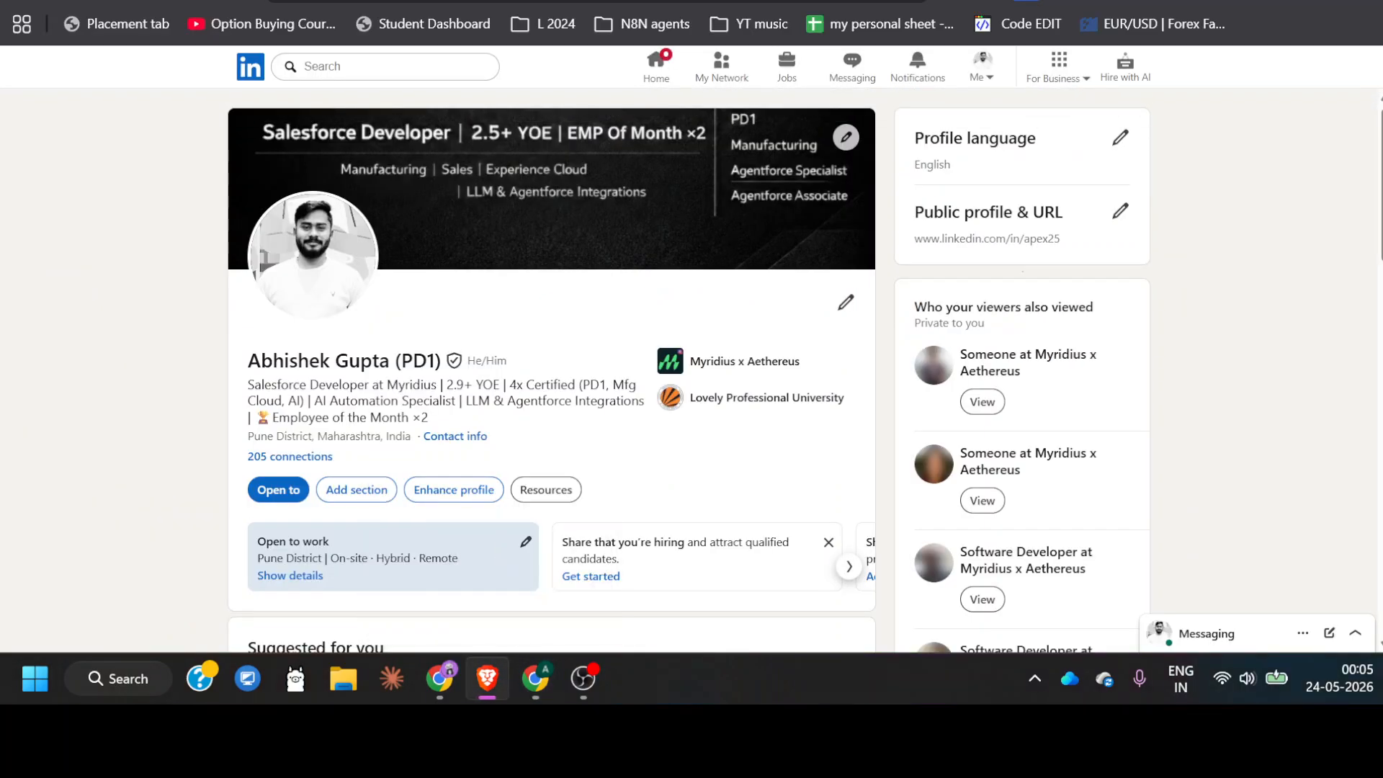
# Play, pause and read the description of the Claude AI + Salesforce MCP video
pyautogui.click(403, 1)
pyautogui.scroll(-1, 431, 430)
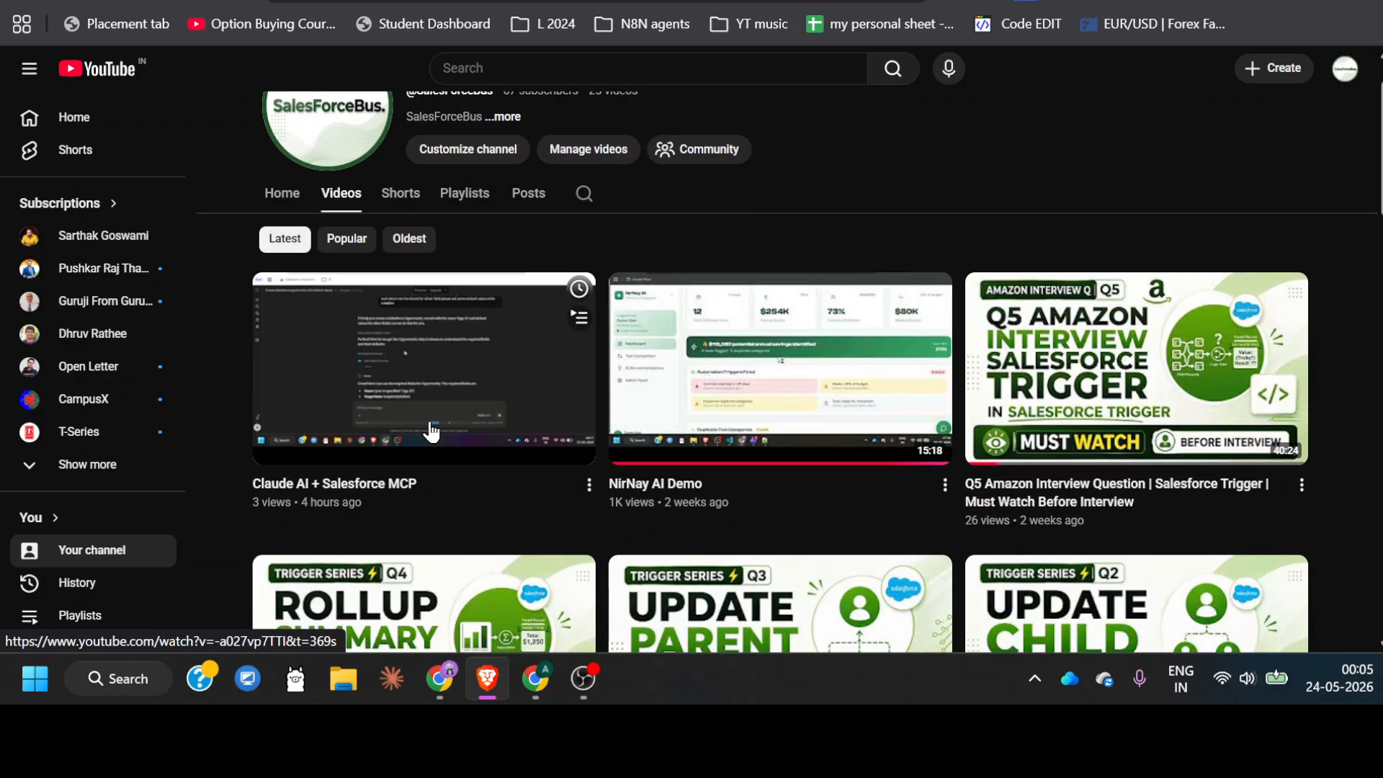
pyautogui.click(410, 376)
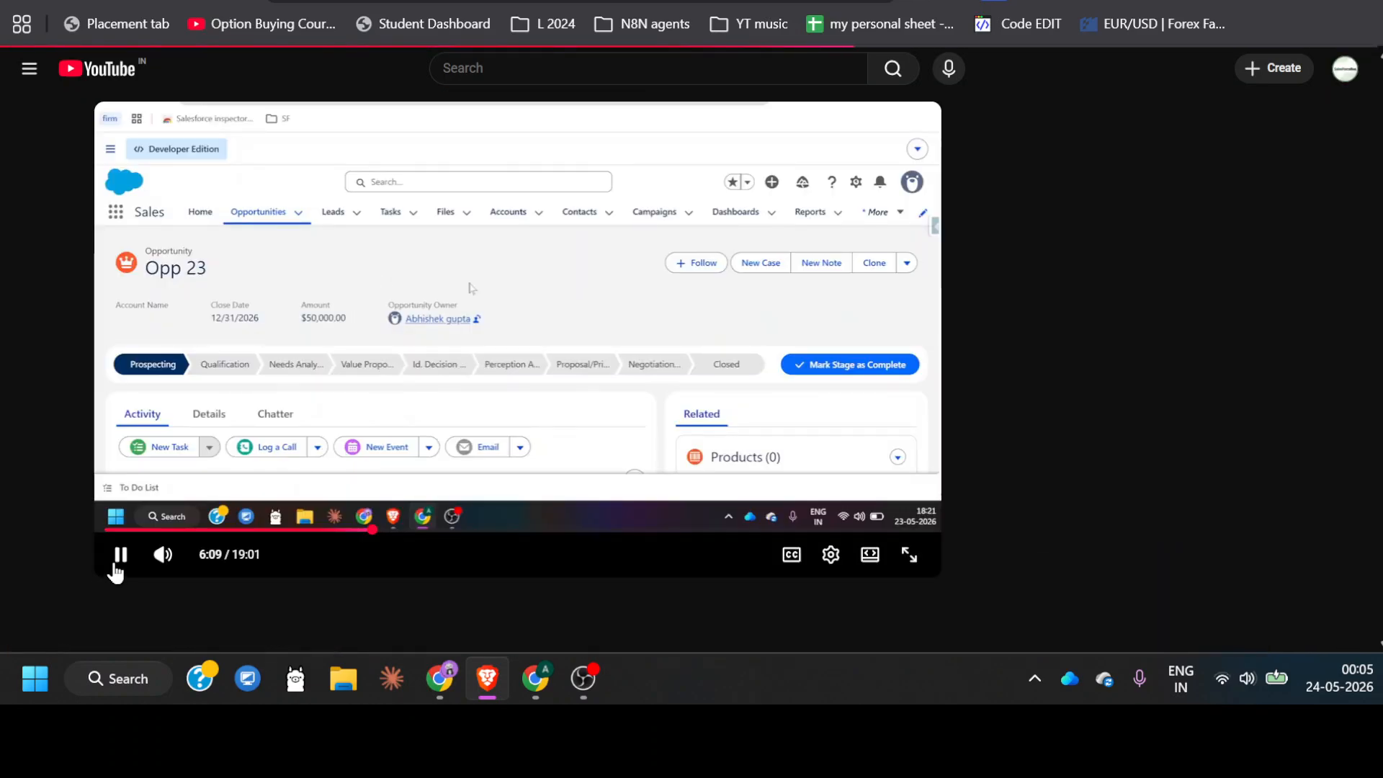
pyautogui.click(117, 559)
pyautogui.scroll(-5, 362, 292)
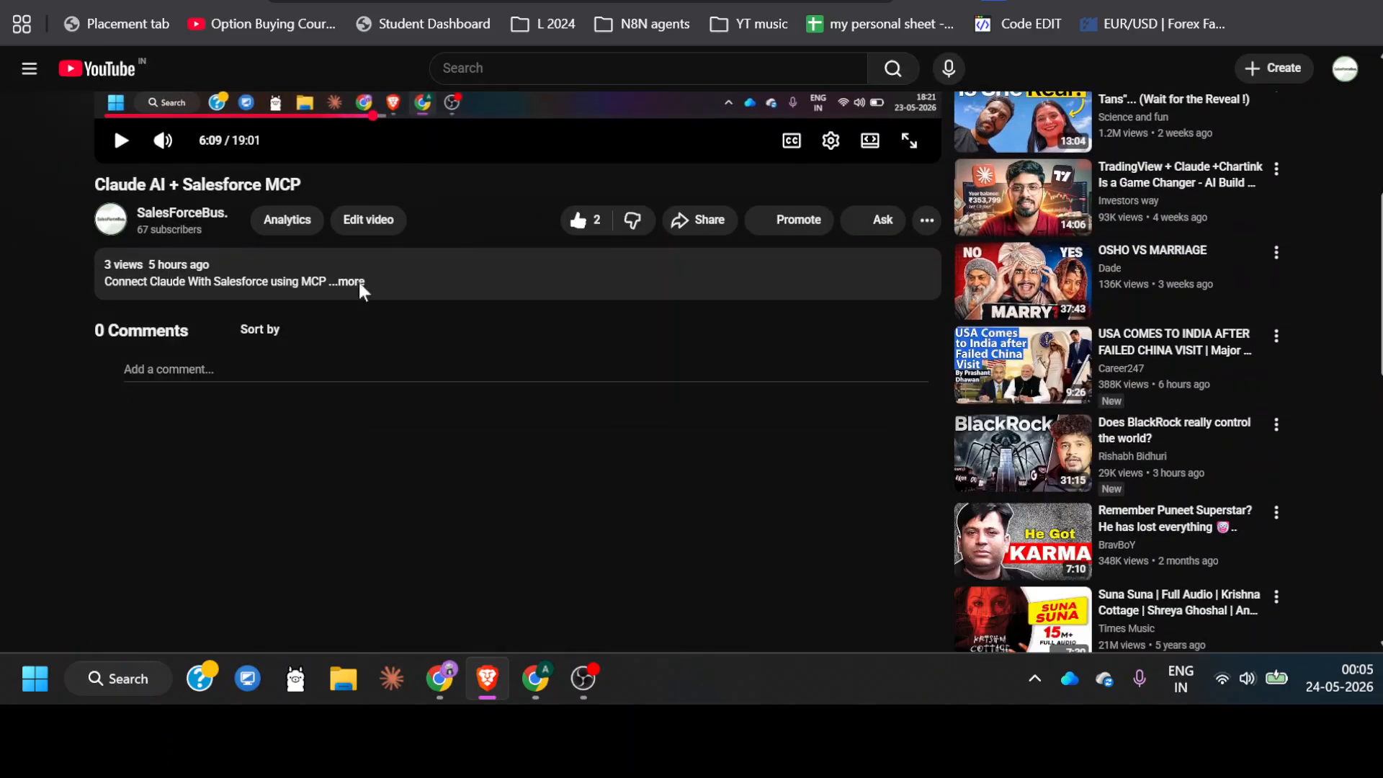
pyautogui.click(351, 281)
pyautogui.scroll(-5, 355, 478)
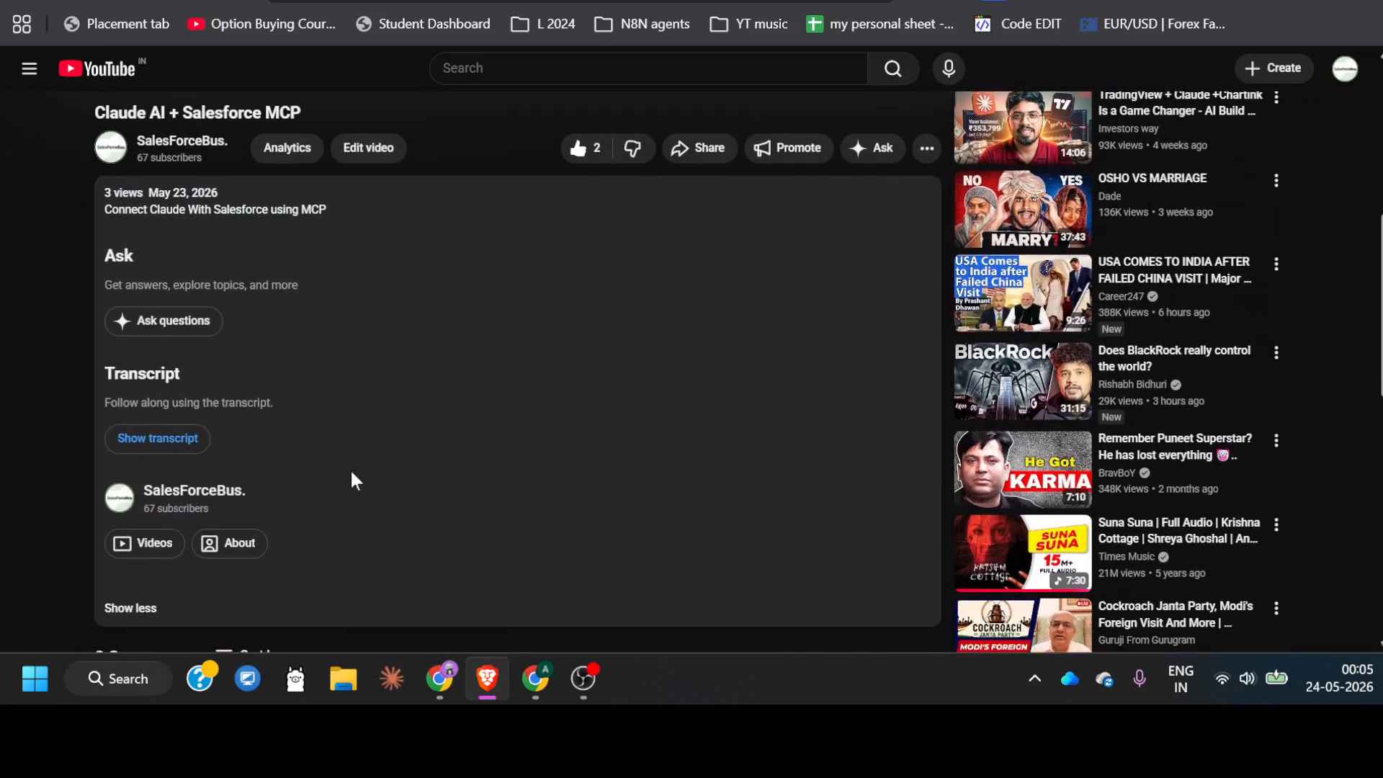
pyautogui.scroll(10, 355, 479)
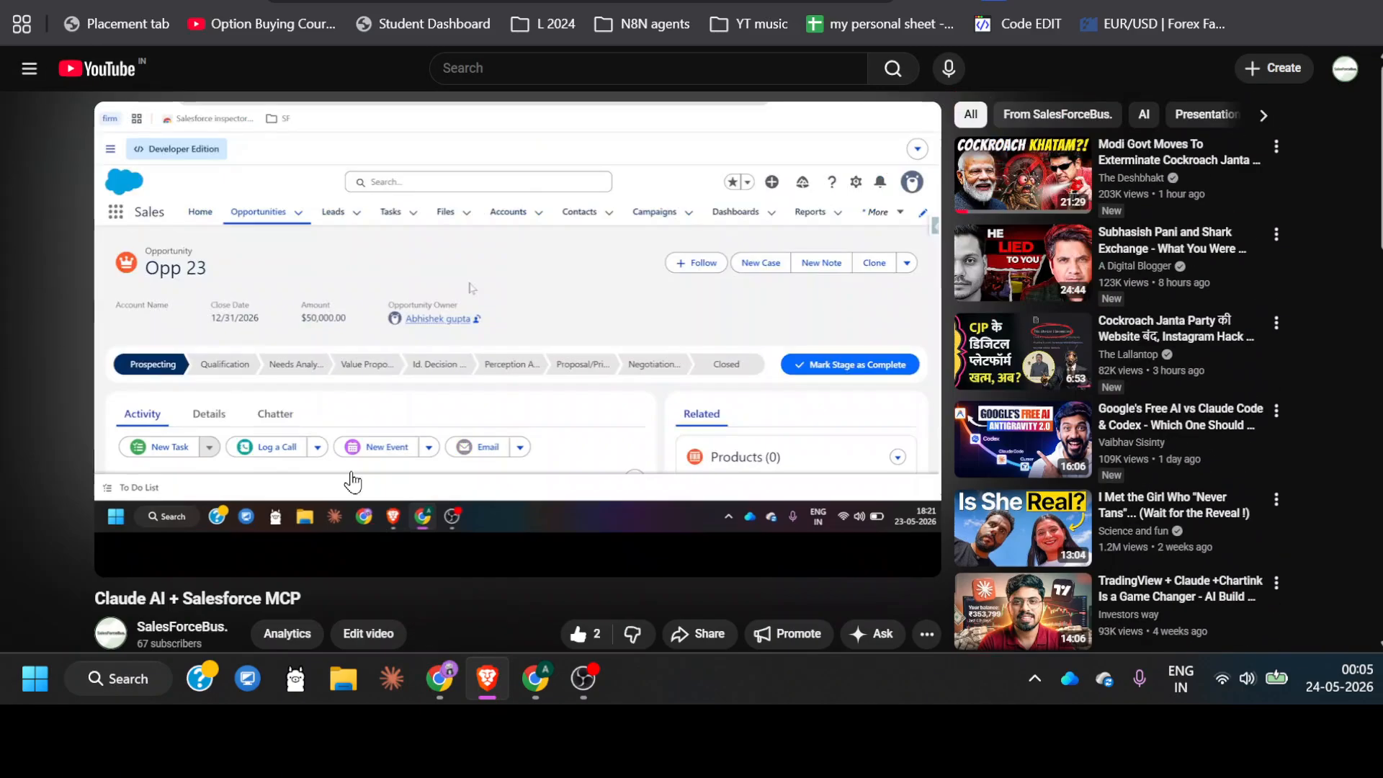
pyautogui.click(26, 2)
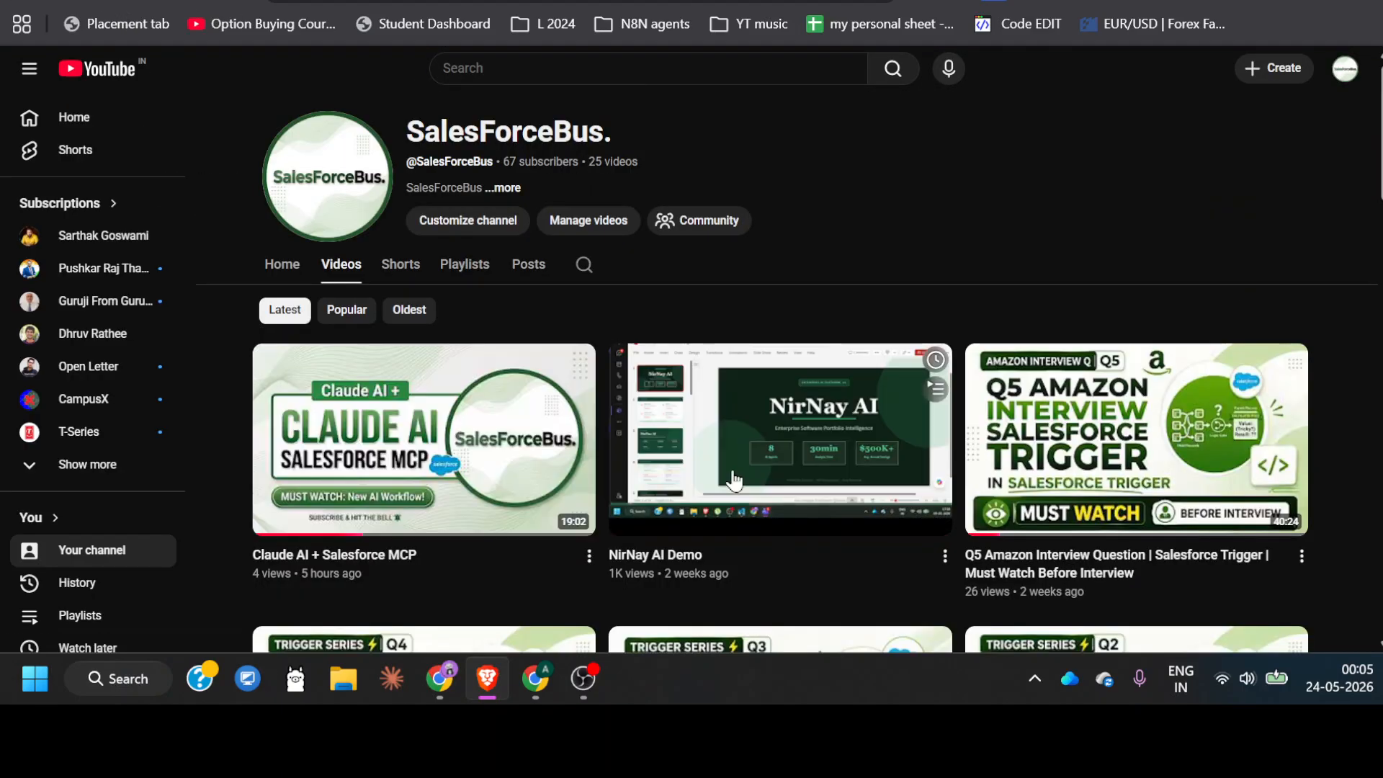
# Open the NirNay AI Demo video and expand its description to the support link
pyautogui.click(732, 478)
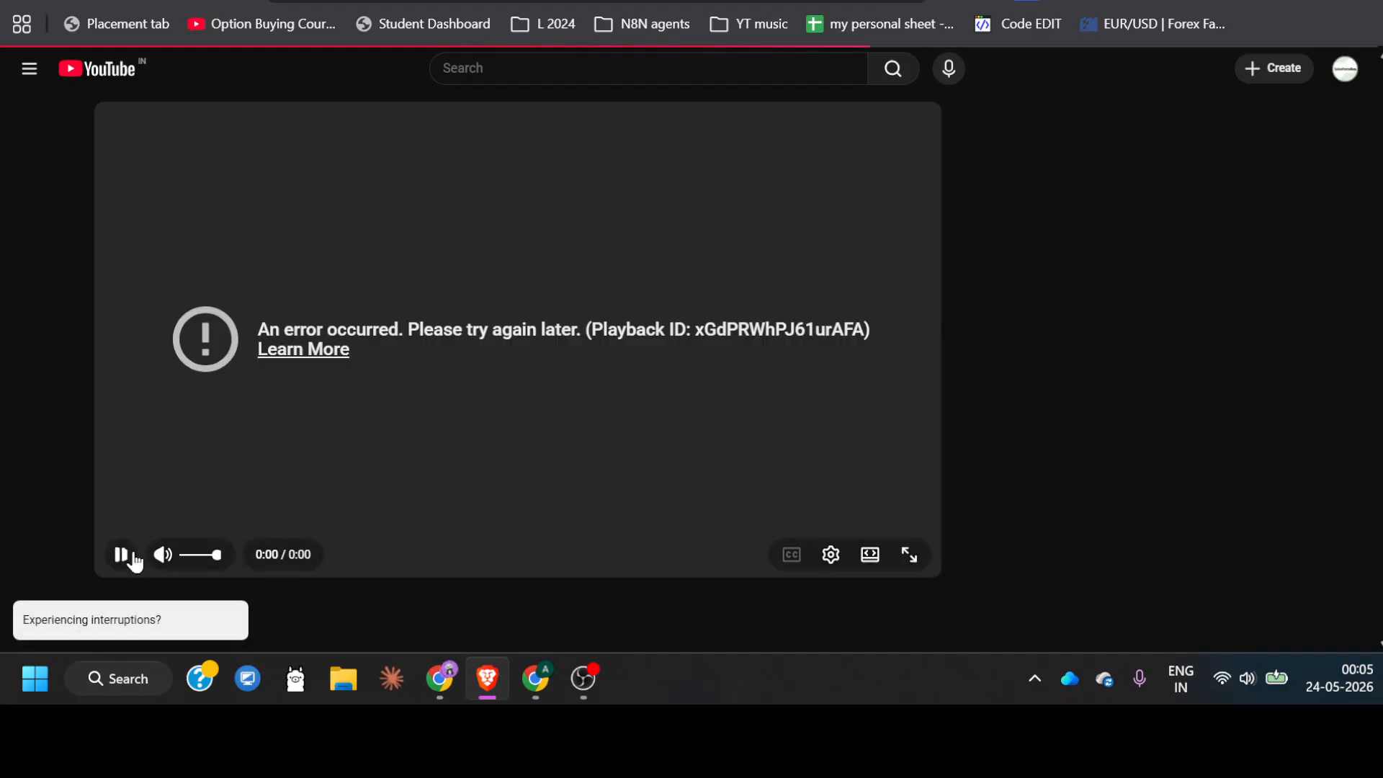
pyautogui.scroll(-6, 180, 454)
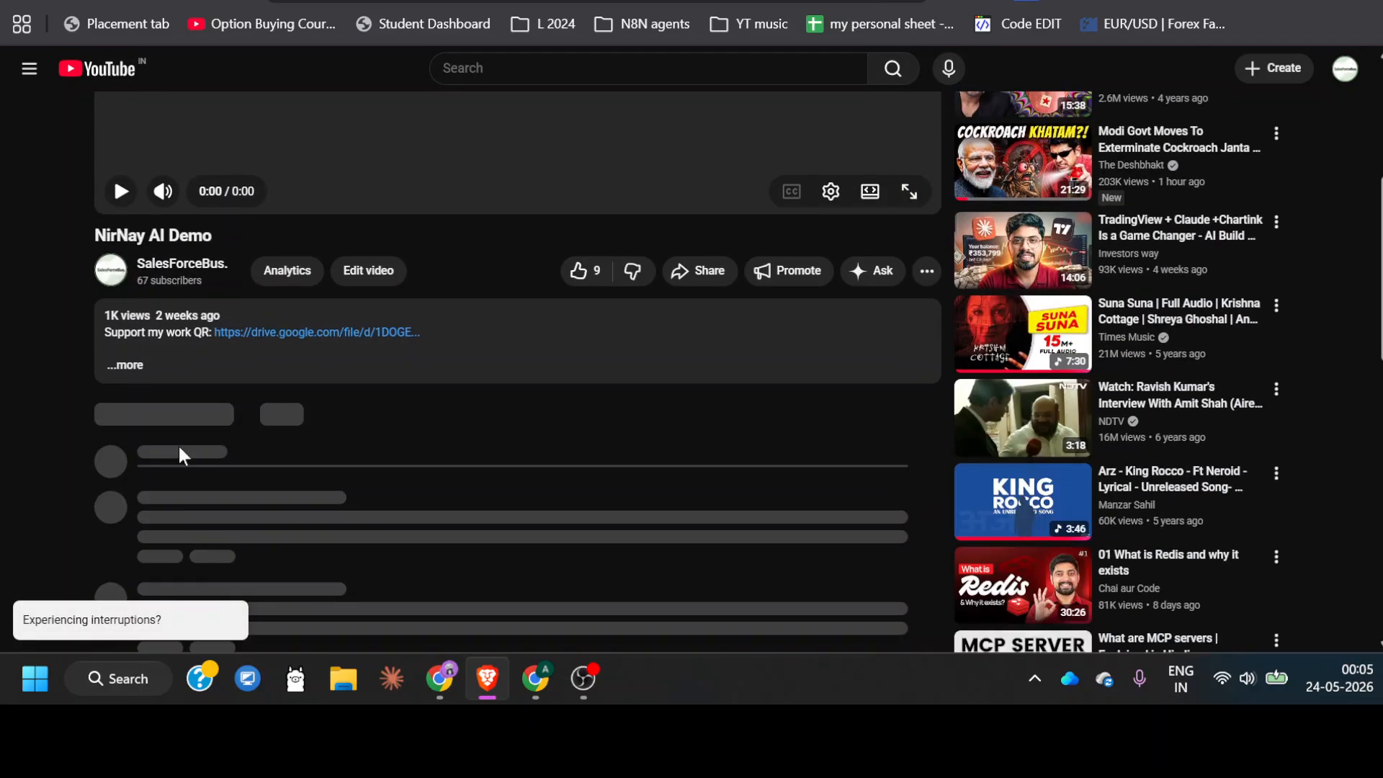
pyautogui.click(119, 361)
pyautogui.moveTo(250, 353); pyautogui.dragTo(98, 331)
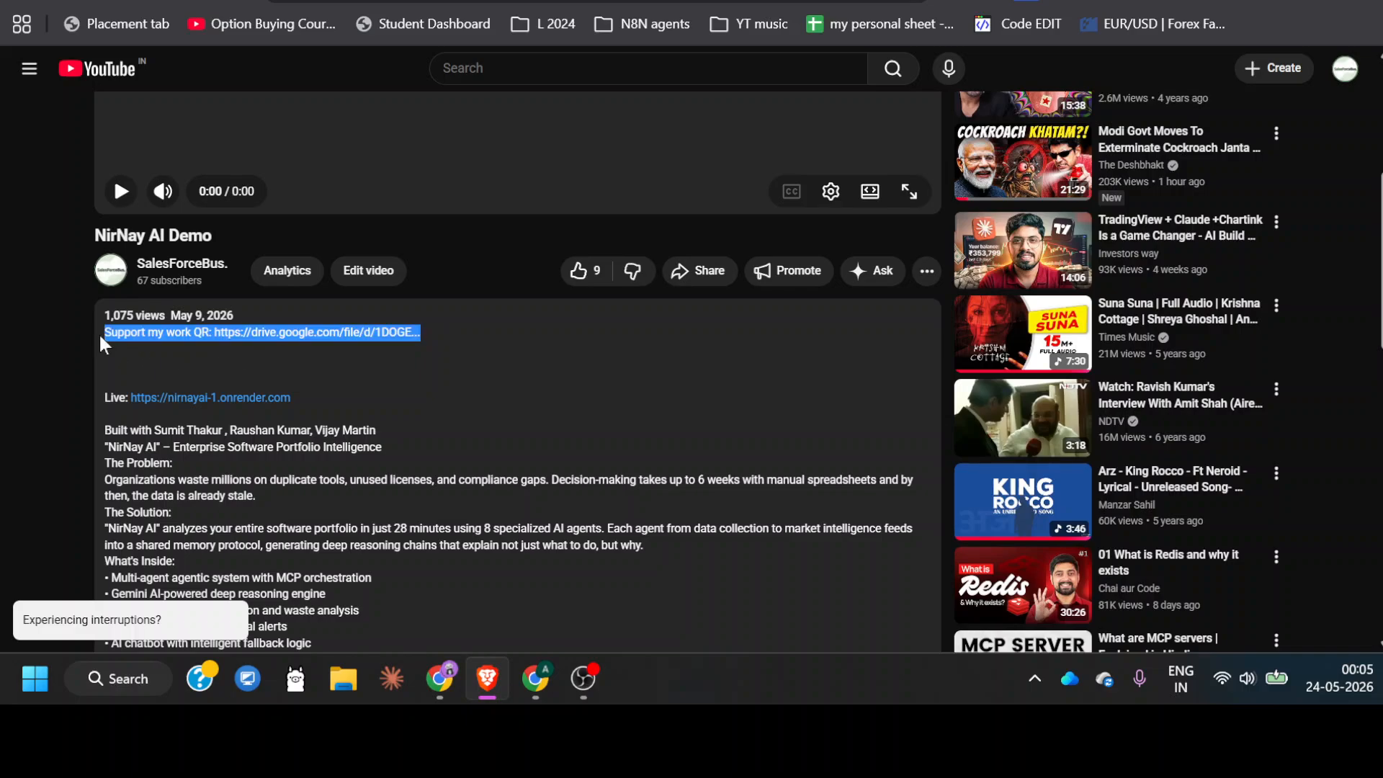
pyautogui.scroll(5, 166, 376)
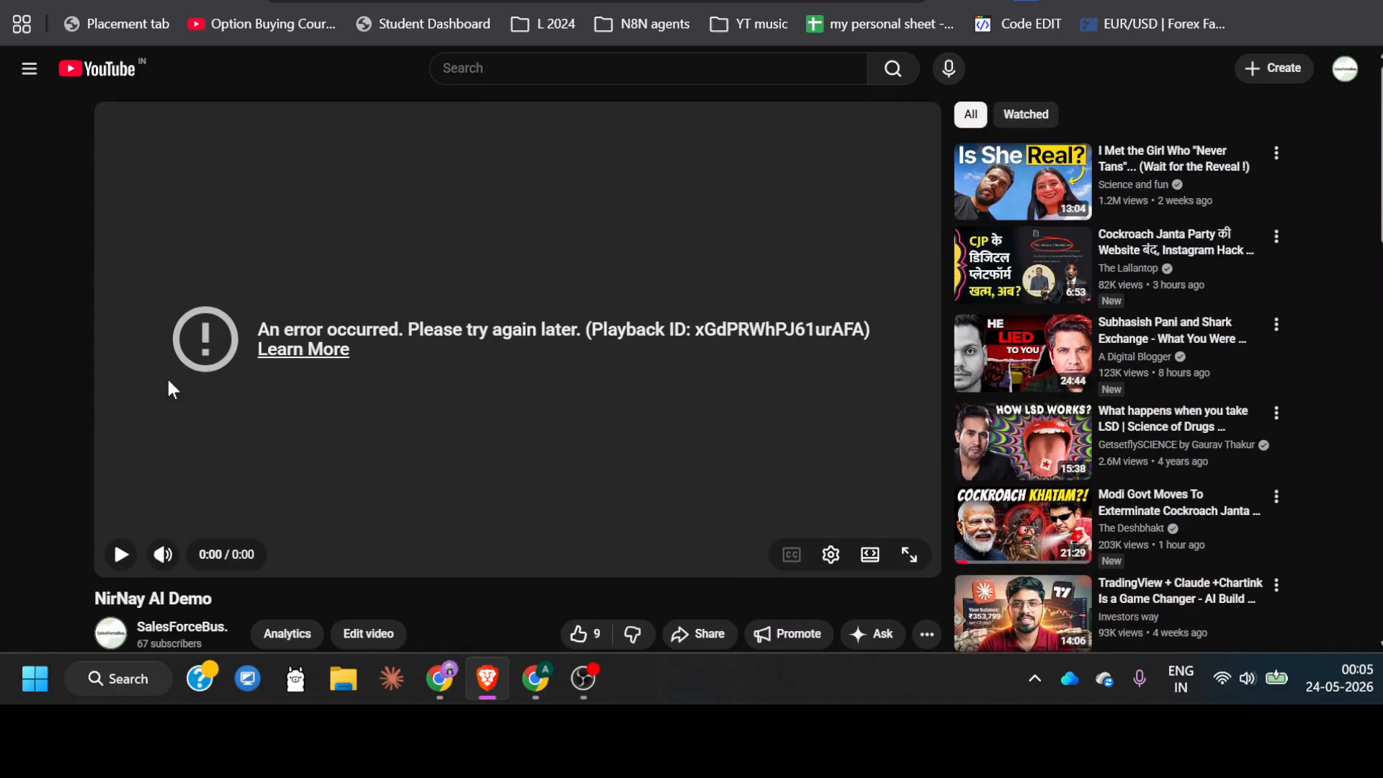